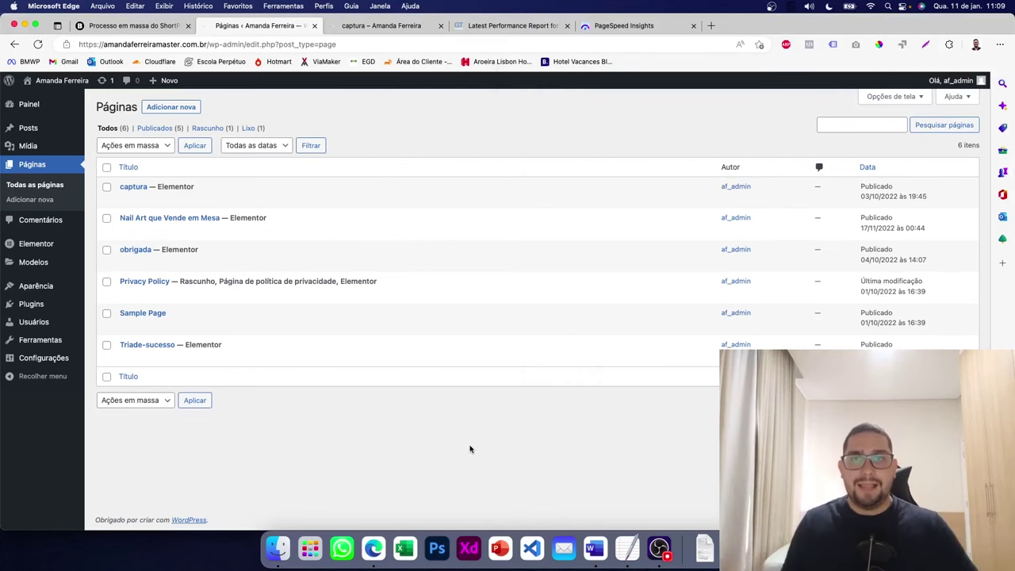
# - Review the published captura landing page from its sign-up hero down to the instructor section and footer
pyautogui.click(409, 26)
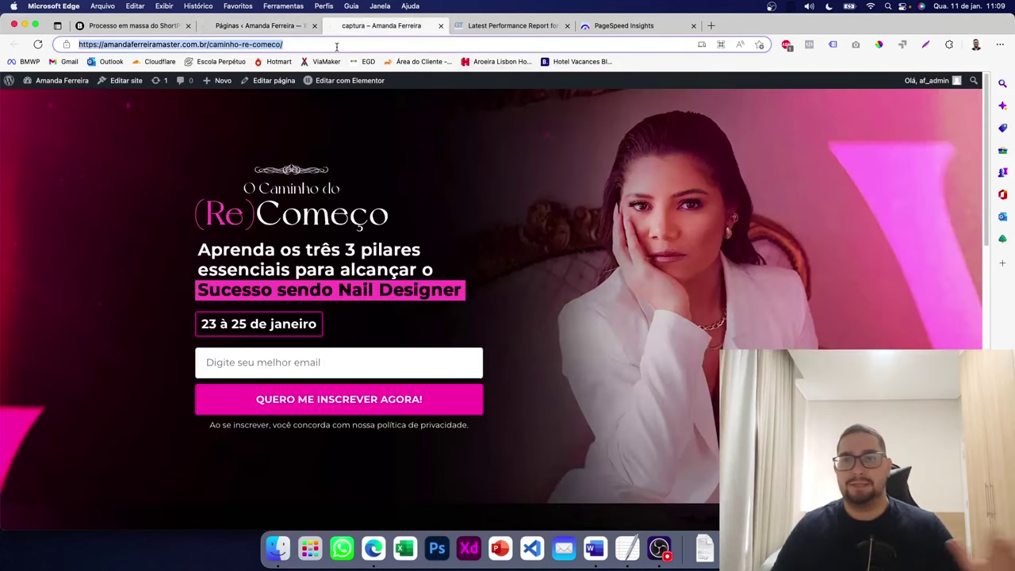
pyautogui.click(386, 168)
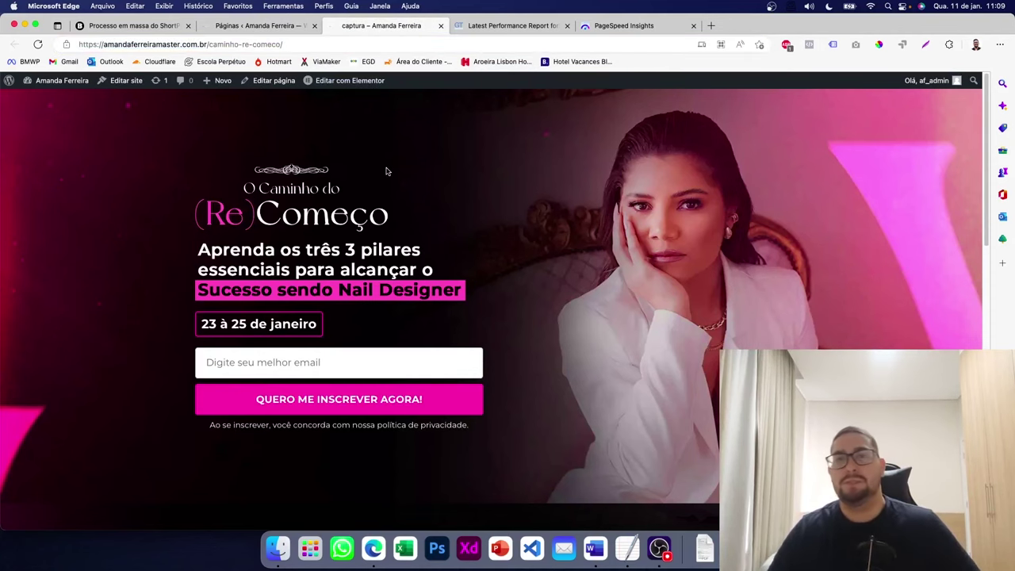
pyautogui.scroll(-10, 399, 174)
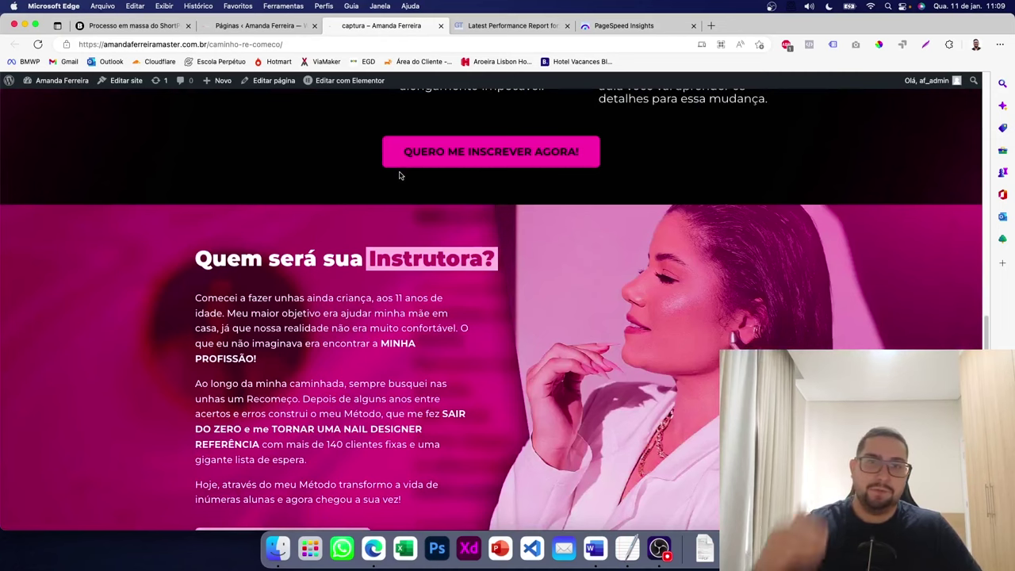
pyautogui.scroll(-3, 399, 176)
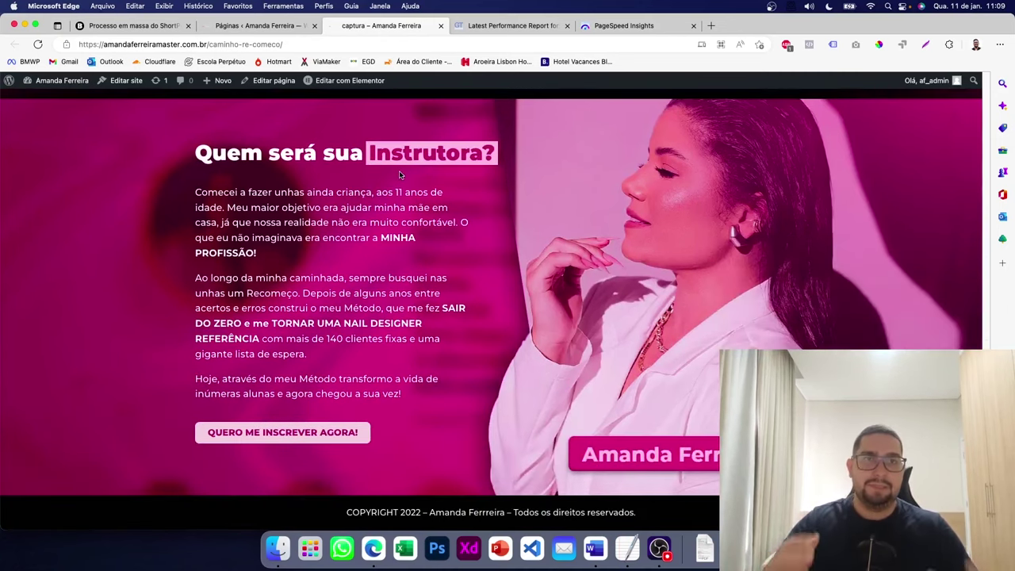
pyautogui.scroll(15, 400, 174)
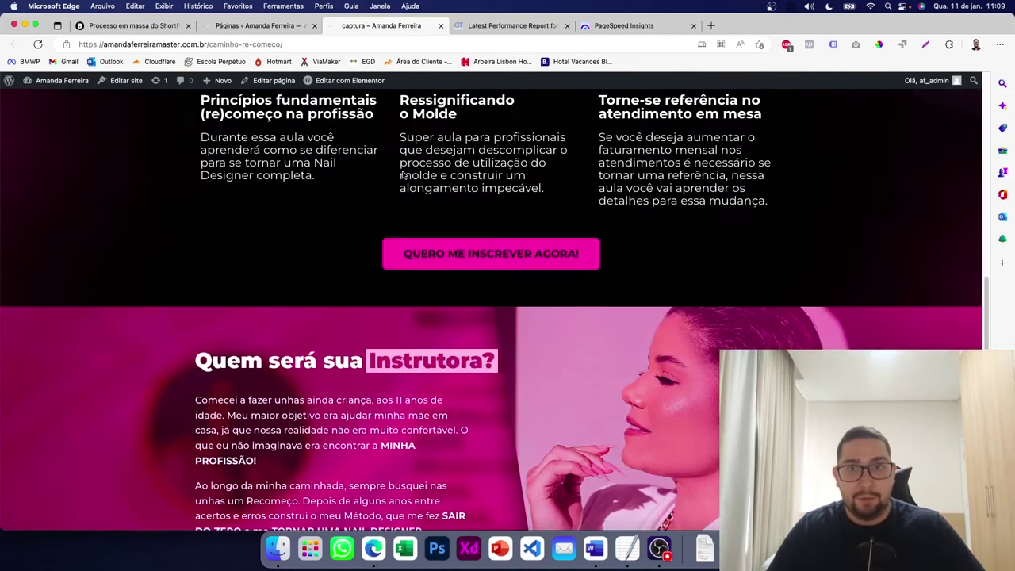
pyautogui.scroll(2, 406, 173)
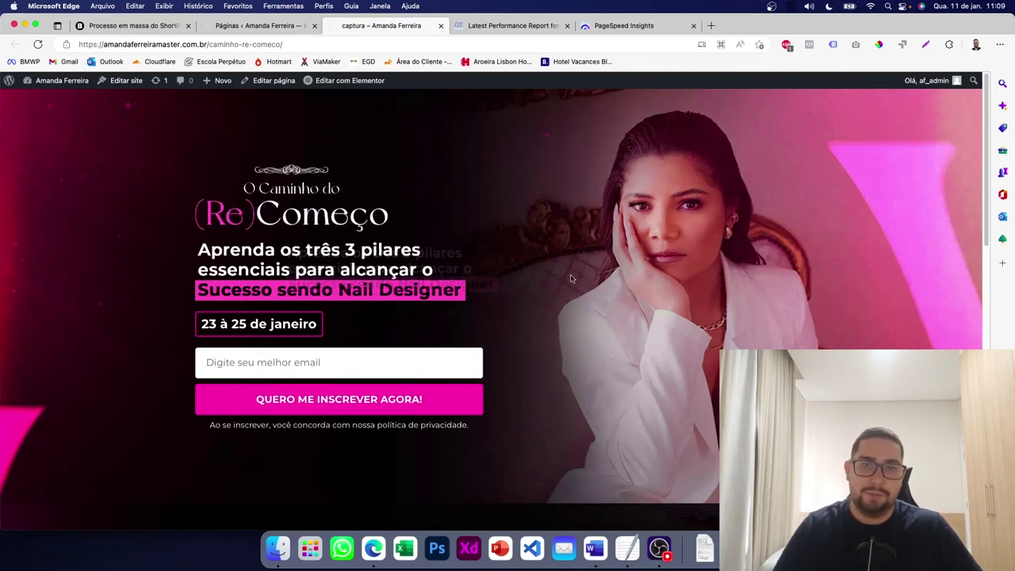
pyautogui.scroll(-5, 672, 242)
pyautogui.scroll(-5, 672, 244)
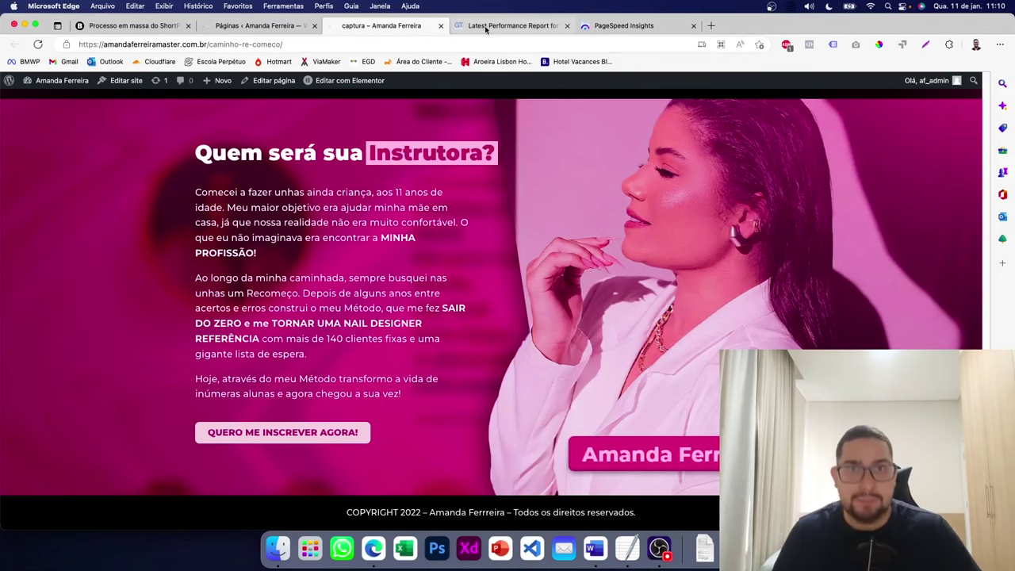
# - Copy the caminho-re-comeco page address from the existing GTmetrix report and enter it as the URL for a new analysis
pyautogui.click(486, 27)
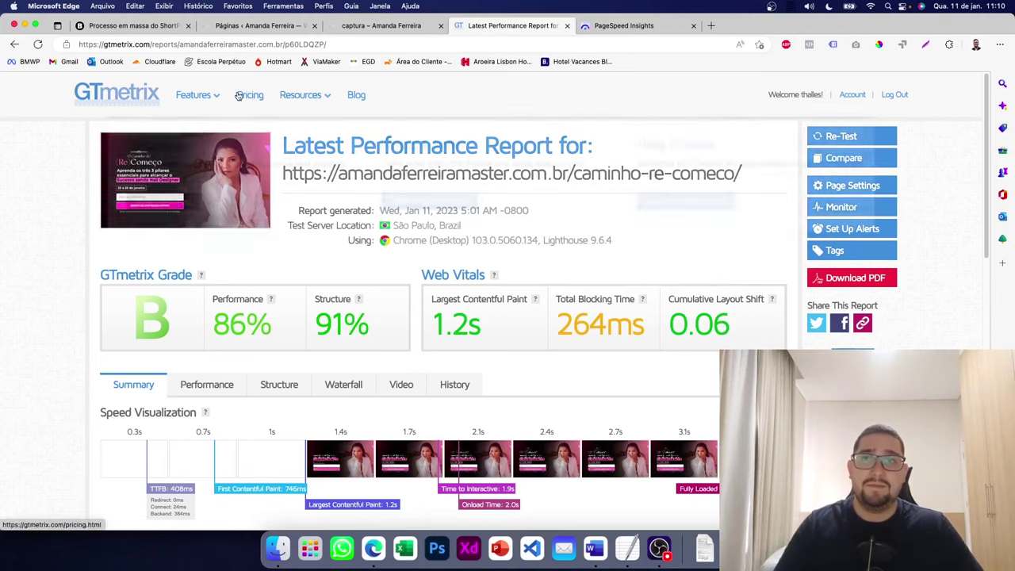
pyautogui.moveTo(742, 174); pyautogui.dragTo(283, 174)
pyautogui.press('super+c')
pyautogui.click(137, 89)
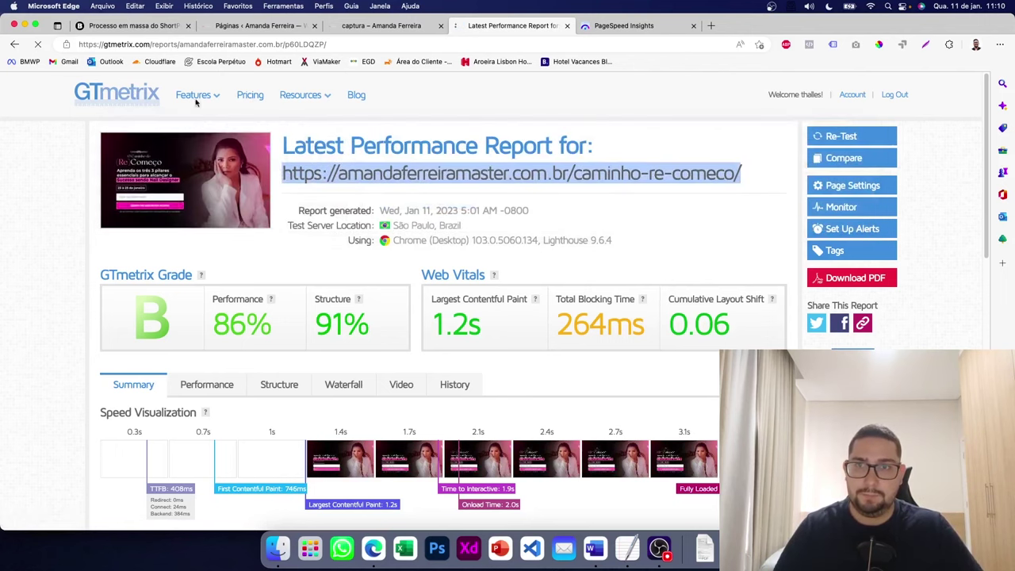
pyautogui.moveTo(281, 109)
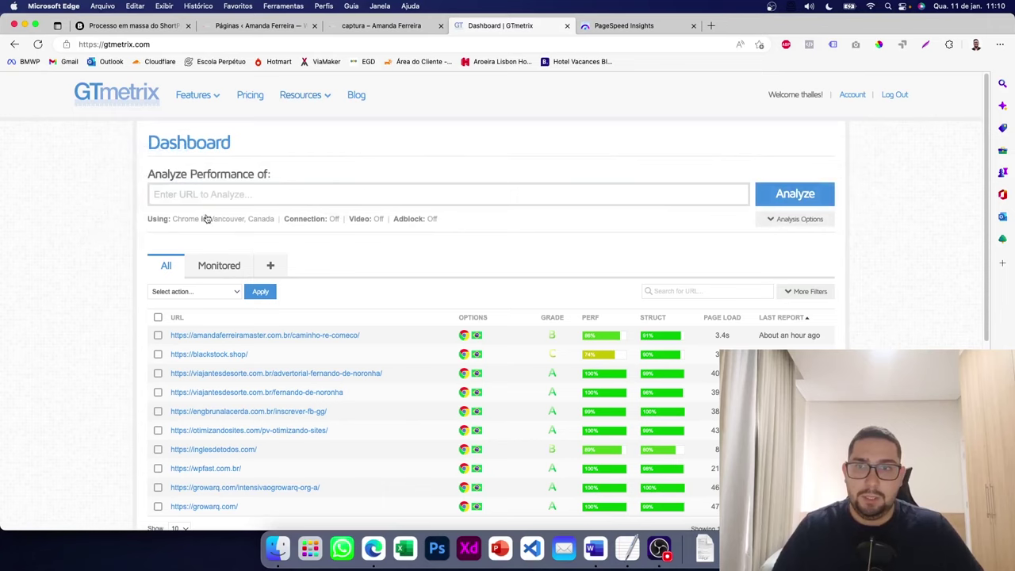
pyautogui.click(228, 195)
pyautogui.press('super+v')
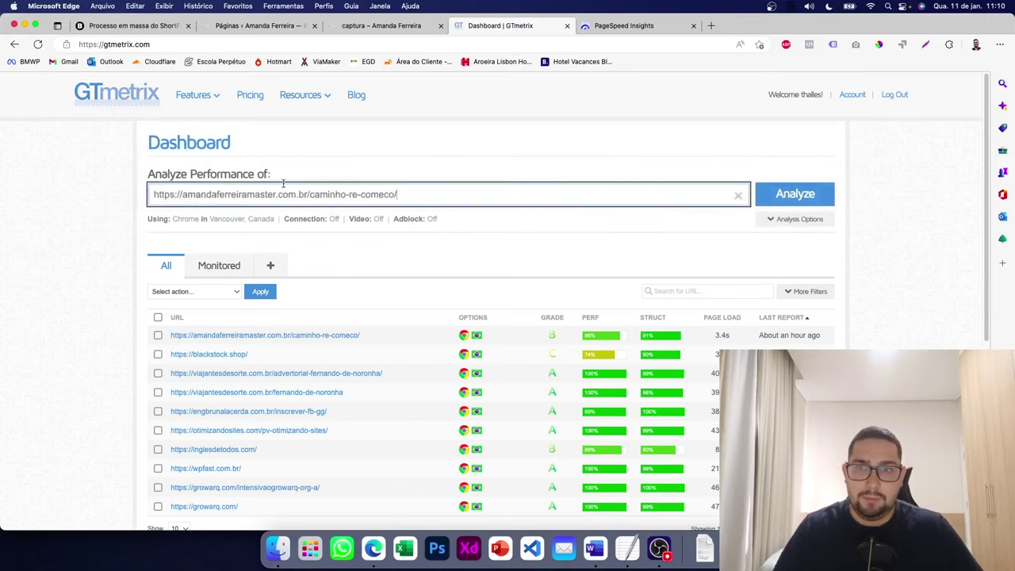
# - Set the test location to São Paulo, Brazil and run the GTmetrix analysis of the page
pyautogui.click(710, 248)
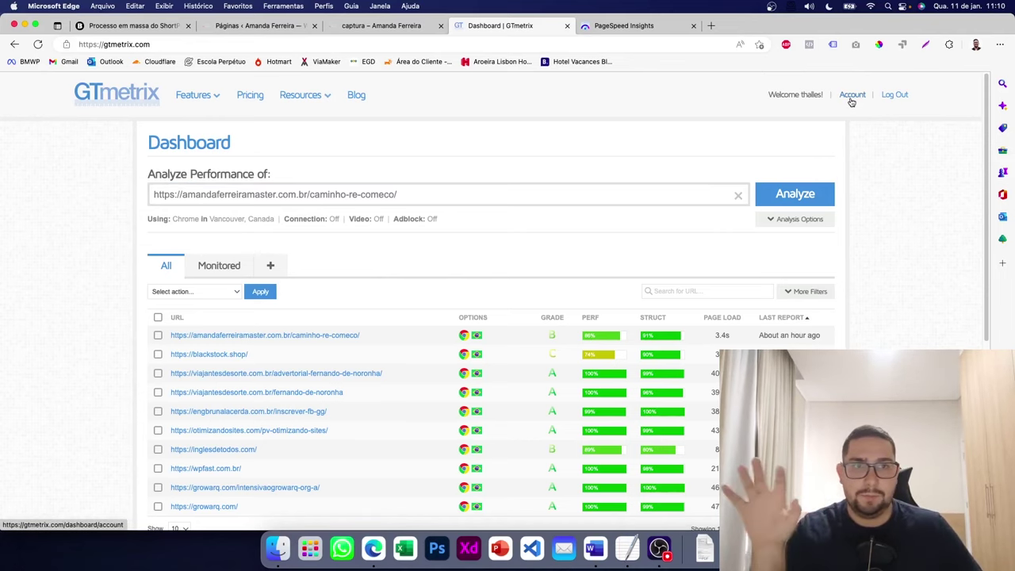
pyautogui.click(799, 220)
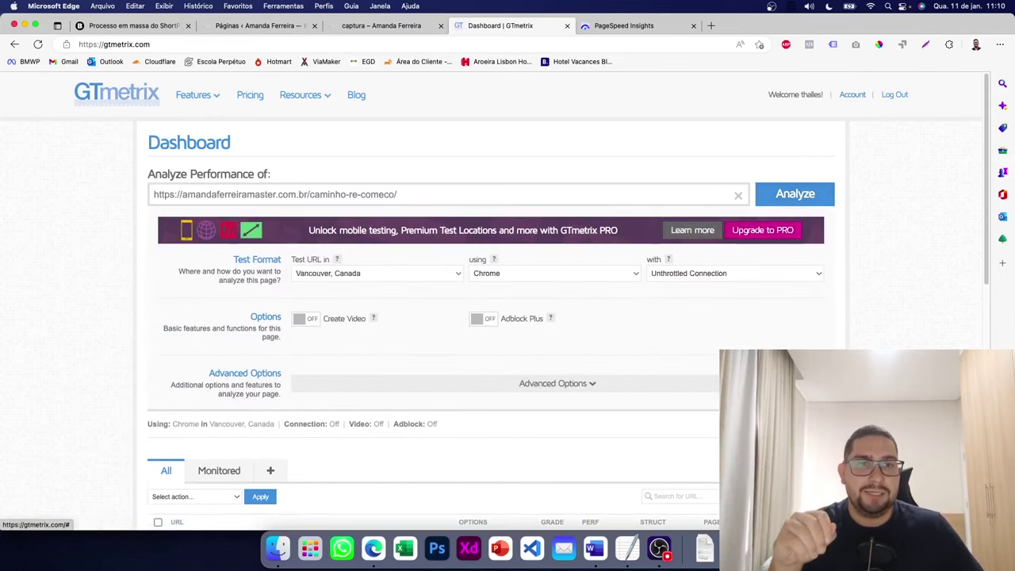
pyautogui.click(343, 274)
pyautogui.click(335, 261)
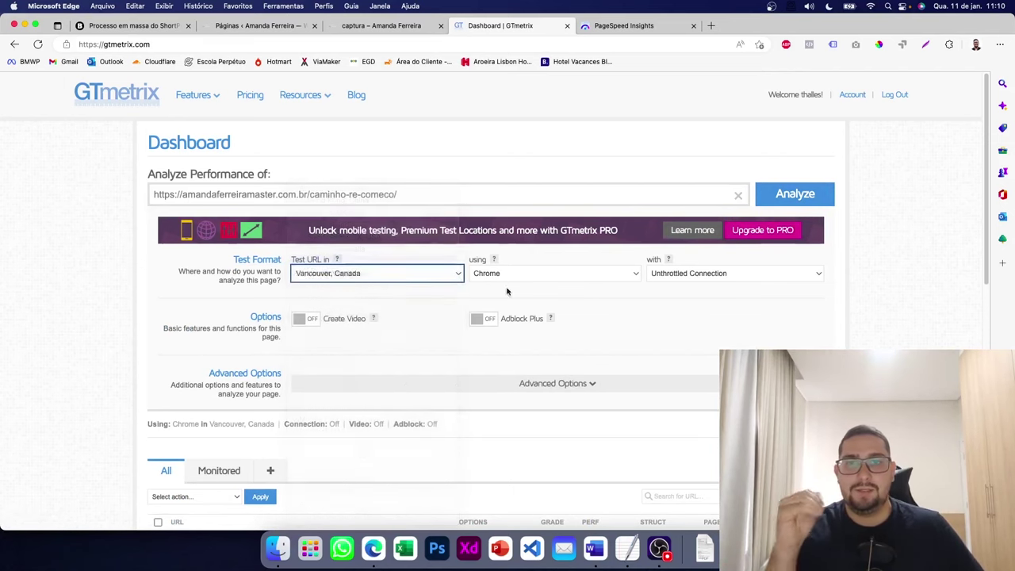
pyautogui.click(784, 203)
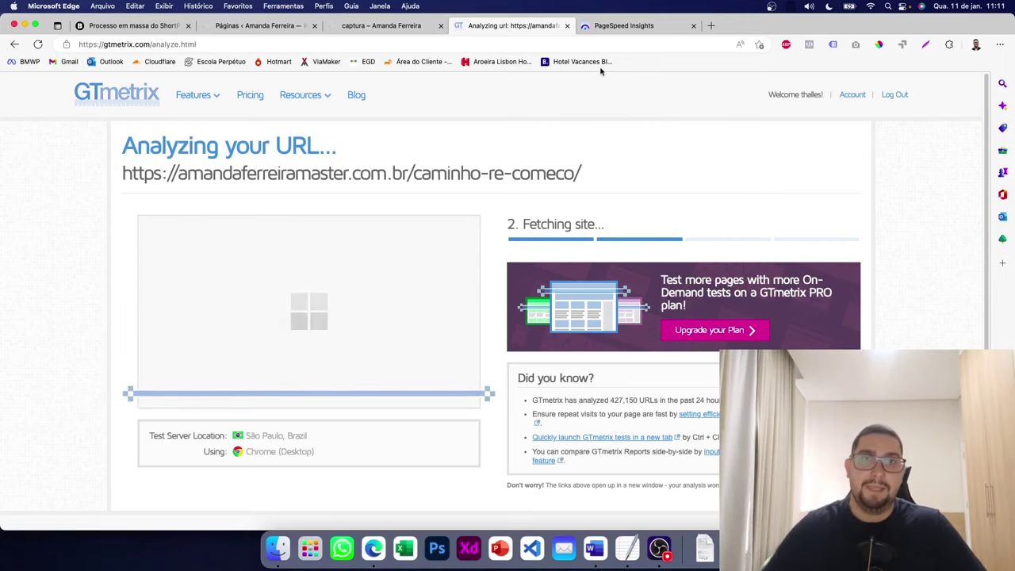
# - Compare the landing page's mobile and desktop performance results in PageSpeed Insights
pyautogui.click(623, 29)
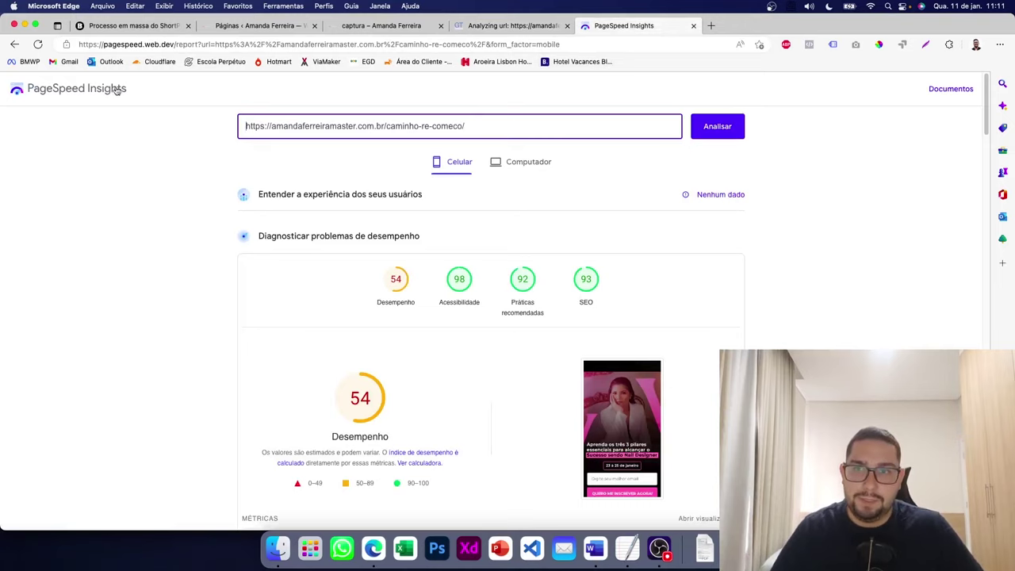
pyautogui.press('super+a')
pyautogui.press('super+c')
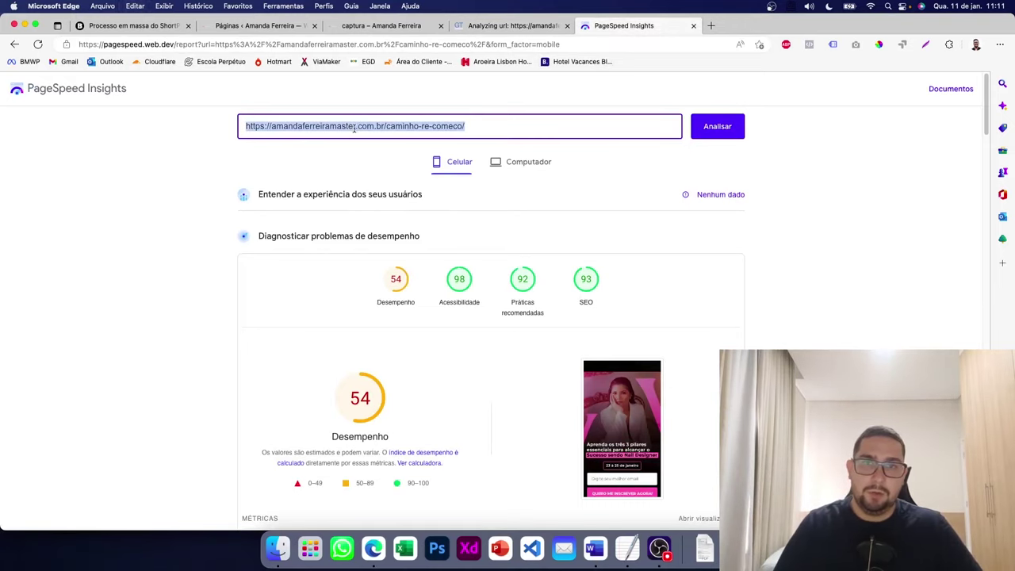
pyautogui.click(395, 133)
pyautogui.scroll(-2, 802, 191)
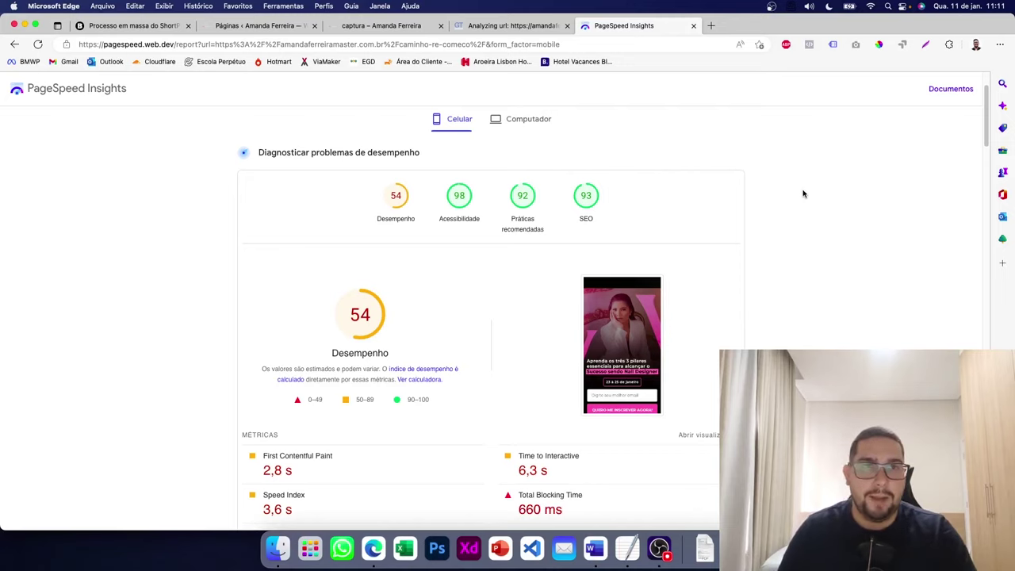
pyautogui.click(539, 122)
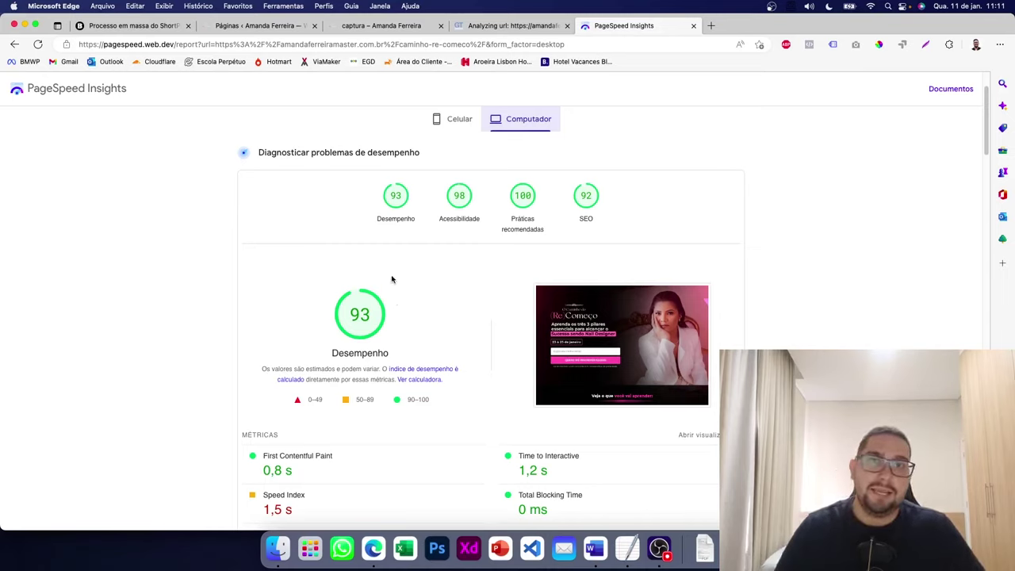
pyautogui.click(453, 132)
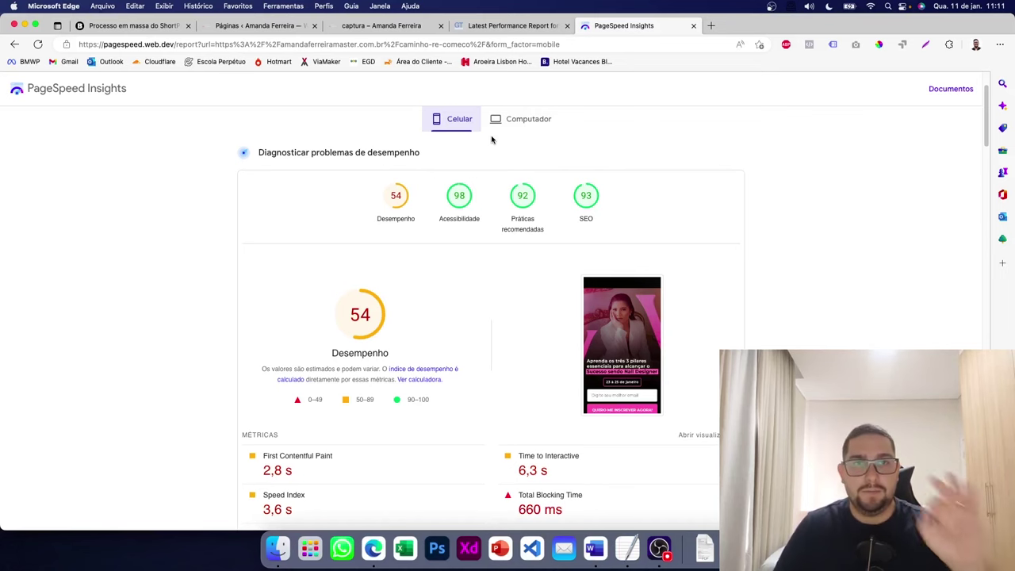
# - Examine the new GTmetrix report's grade, Web Vitals and Speed Visualization for the landing page
pyautogui.click(508, 25)
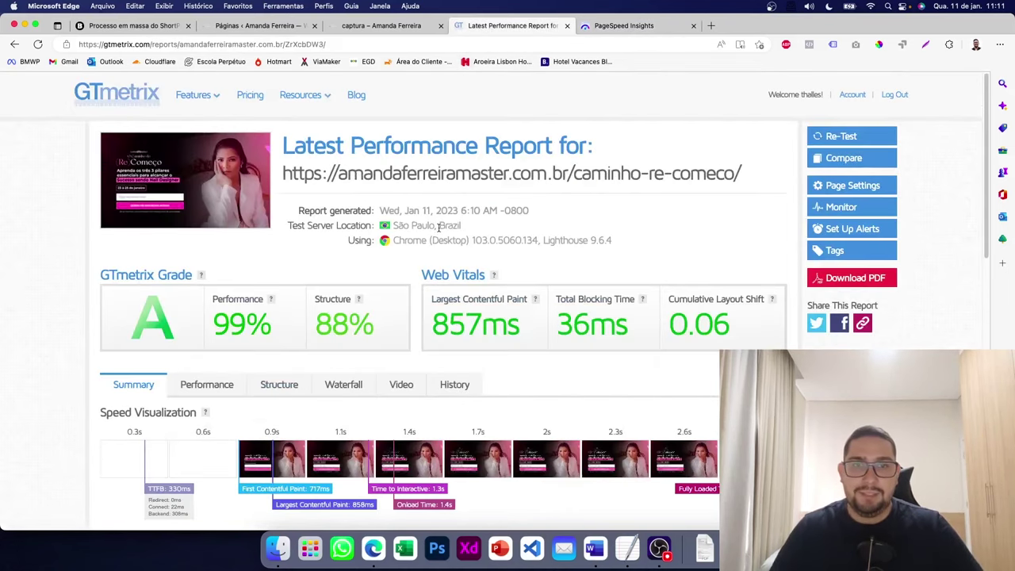
pyautogui.scroll(-2, 440, 227)
pyautogui.scroll(2, 463, 256)
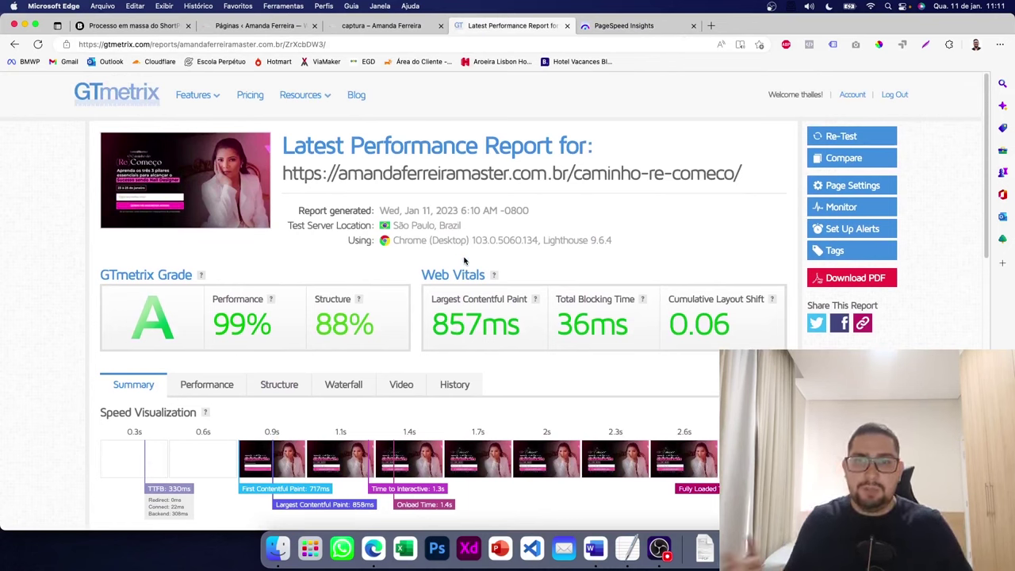
pyautogui.scroll(-5, 553, 320)
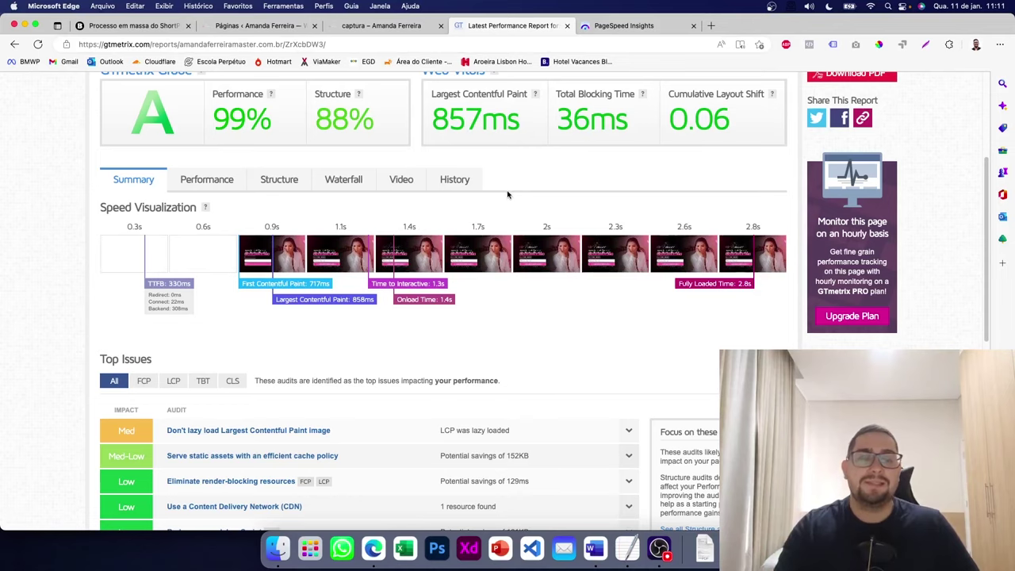
pyautogui.scroll(1, 515, 198)
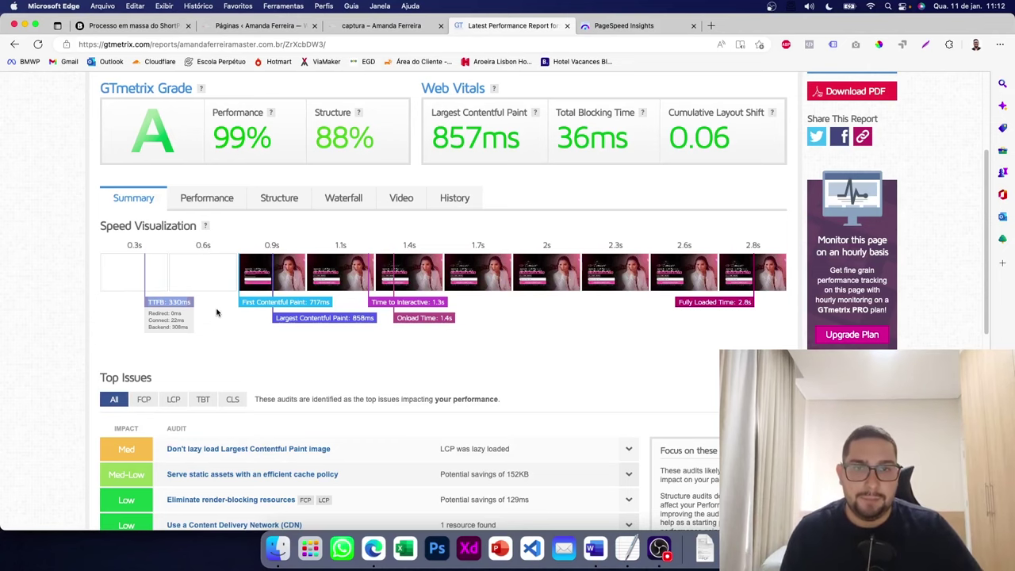
# - Open the erehost.com.br hosting site in a new tab
pyautogui.click(709, 25)
pyautogui.write('ereh')
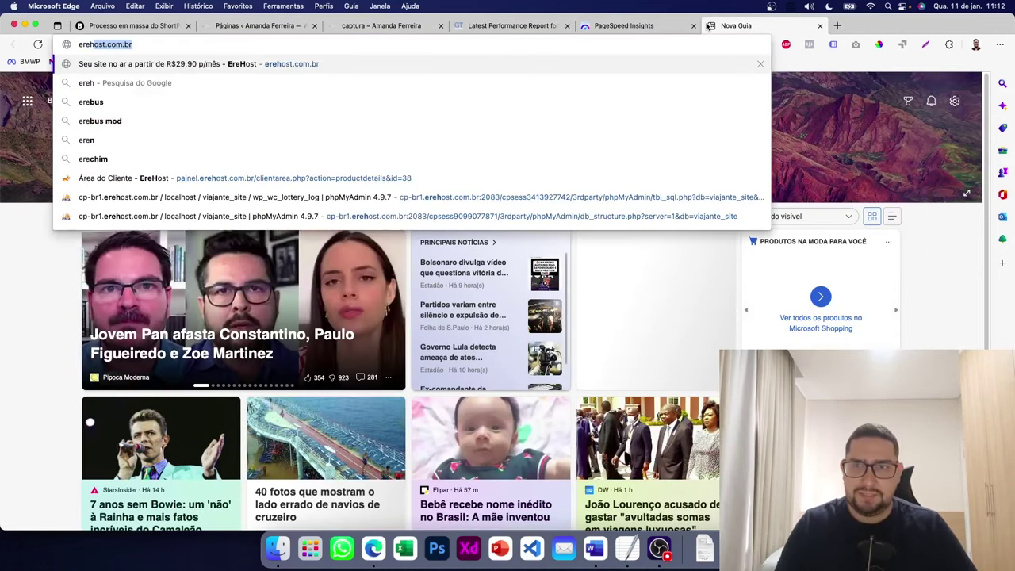
pyautogui.press('Return')
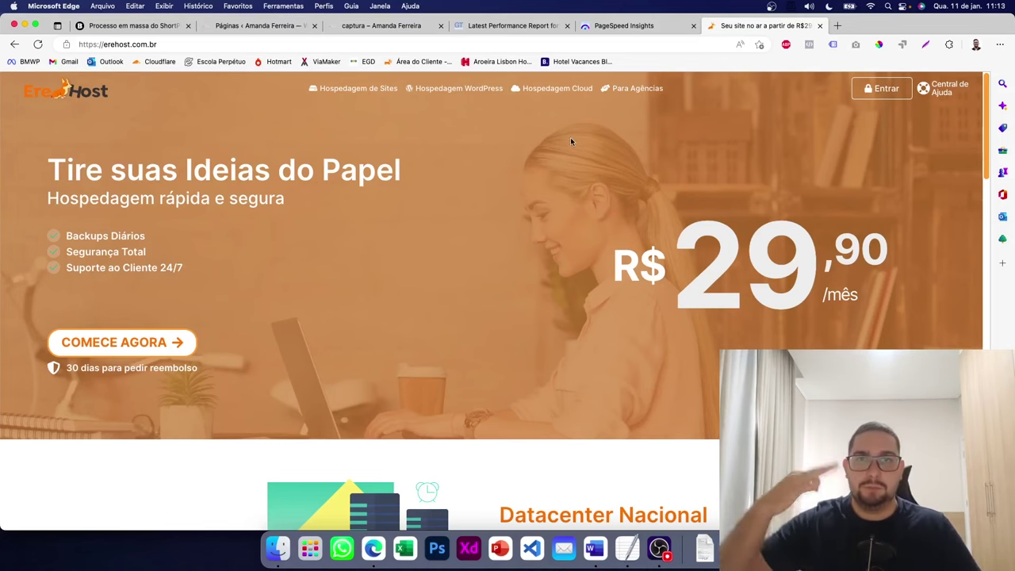
# - Return to the GTmetrix report and check the Fully Loaded Time in the Speed Visualization
pyautogui.click(512, 28)
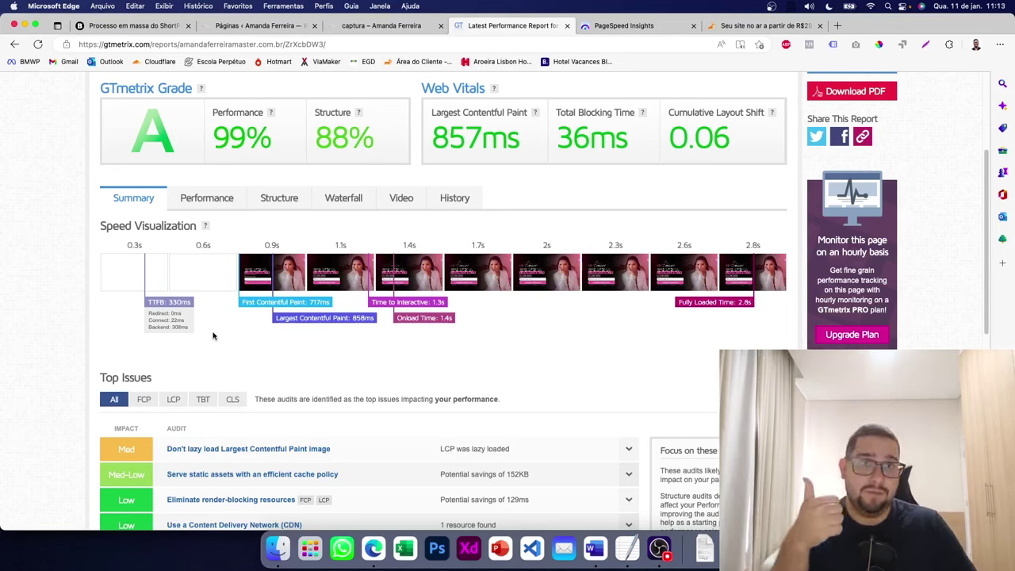
pyautogui.moveTo(679, 302); pyautogui.dragTo(753, 303)
pyautogui.click(758, 317)
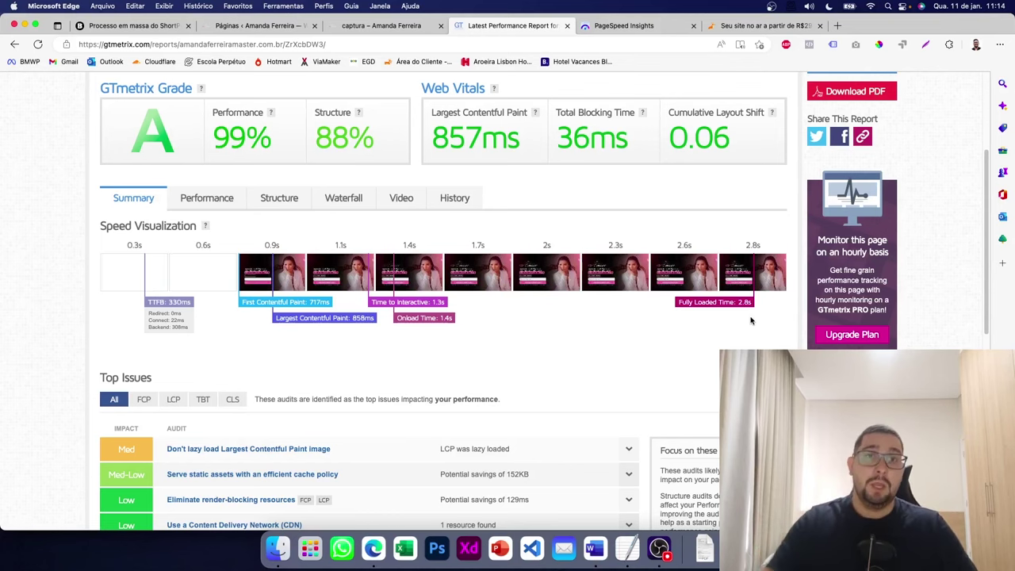
# - Examine the report's Top Issues and Page Details, focusing on the total page size
pyautogui.scroll(-5, 650, 344)
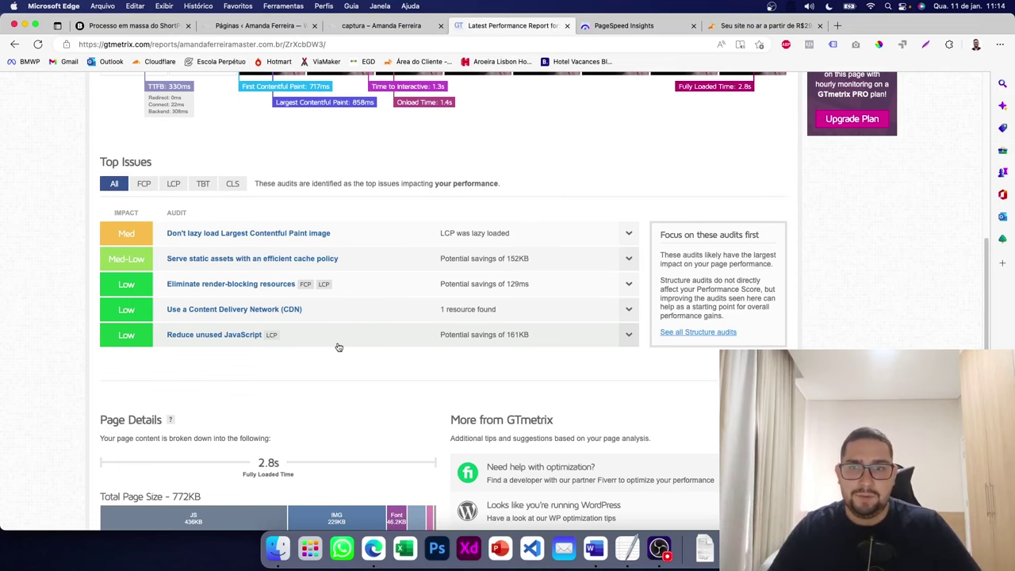
pyautogui.scroll(-3, 338, 348)
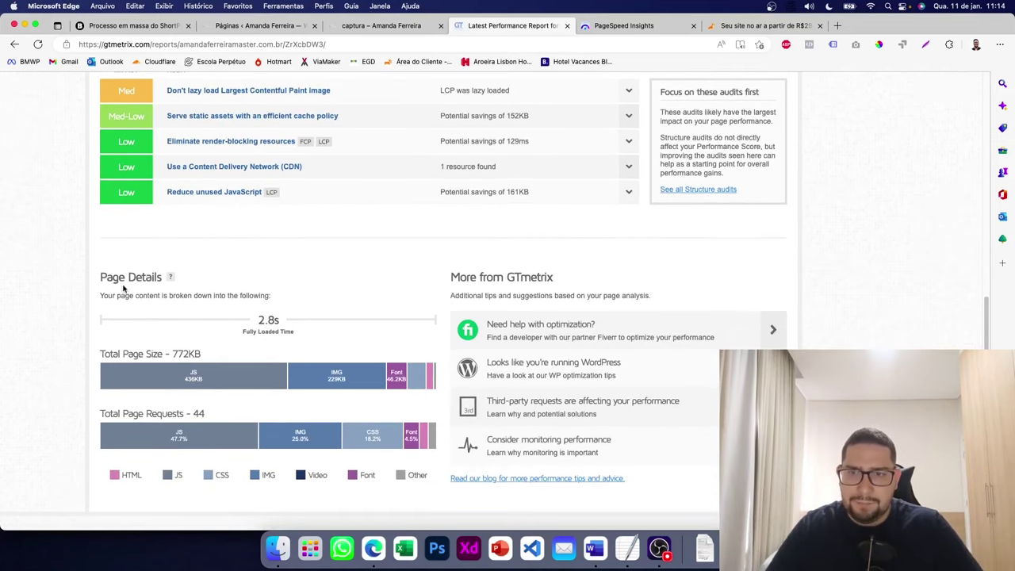
pyautogui.moveTo(105, 279); pyautogui.dragTo(185, 279)
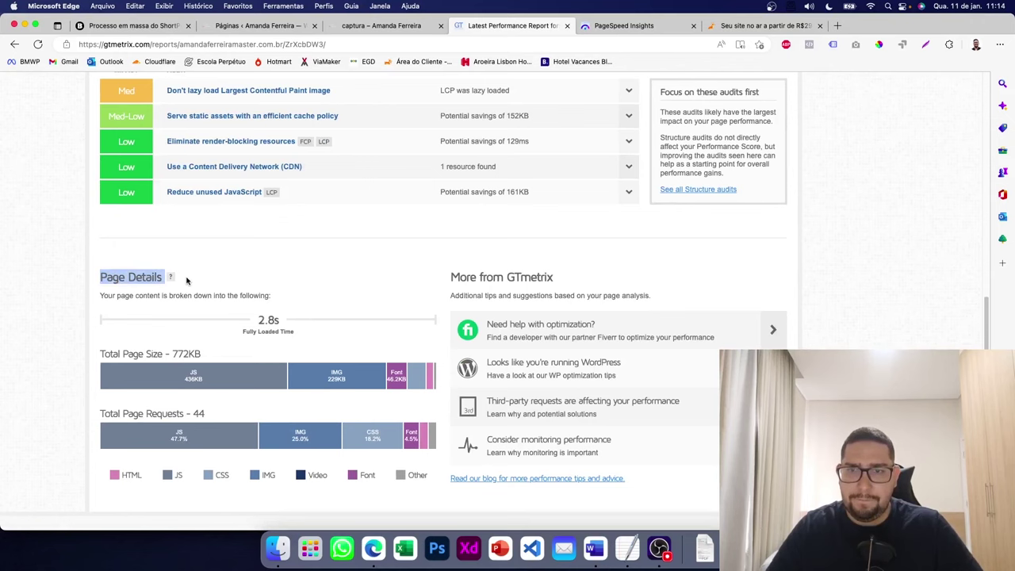
pyautogui.scroll(-1, 249, 294)
pyautogui.click(246, 278)
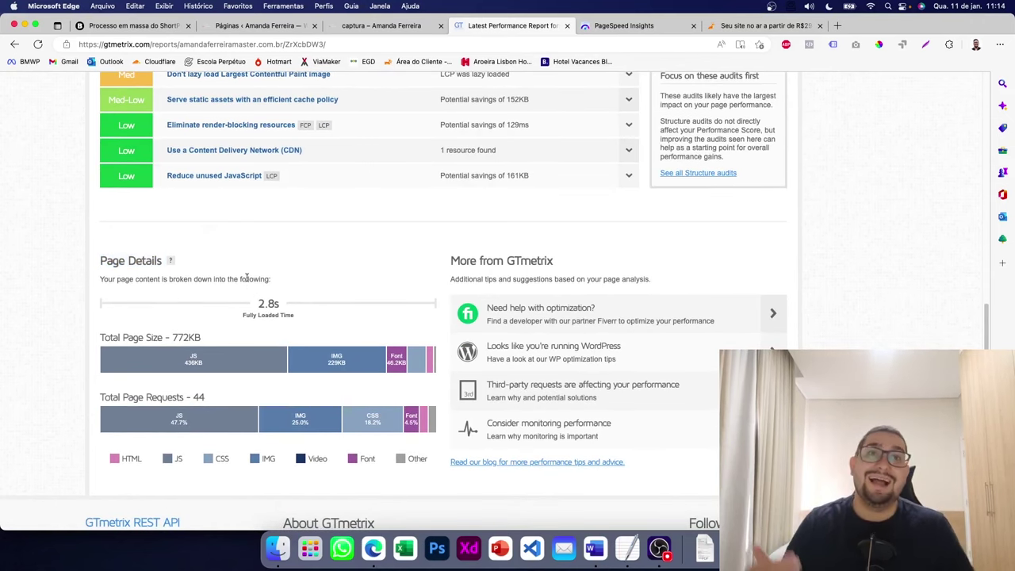
pyautogui.scroll(-2, 245, 246)
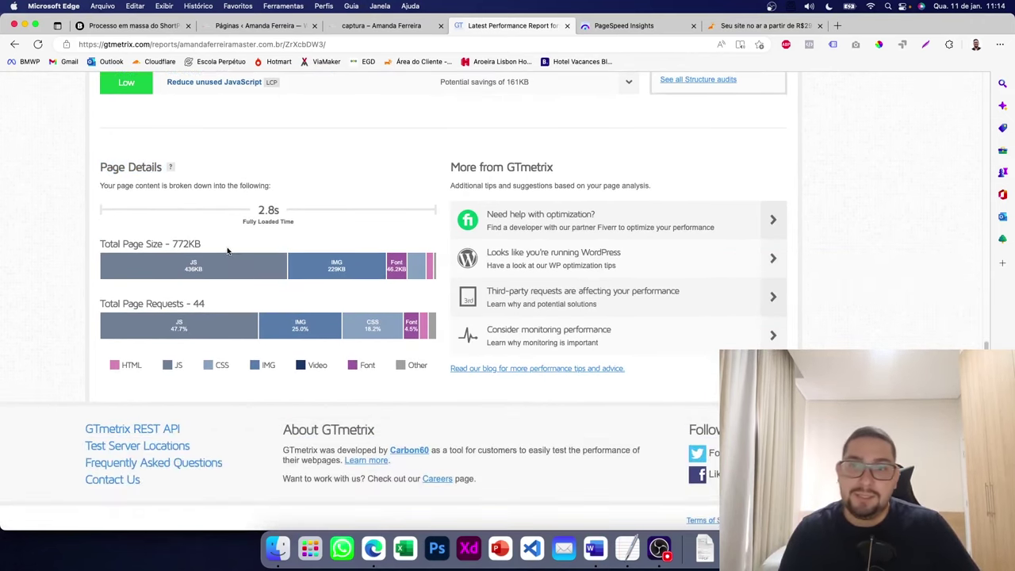
pyautogui.moveTo(215, 247); pyautogui.dragTo(98, 244)
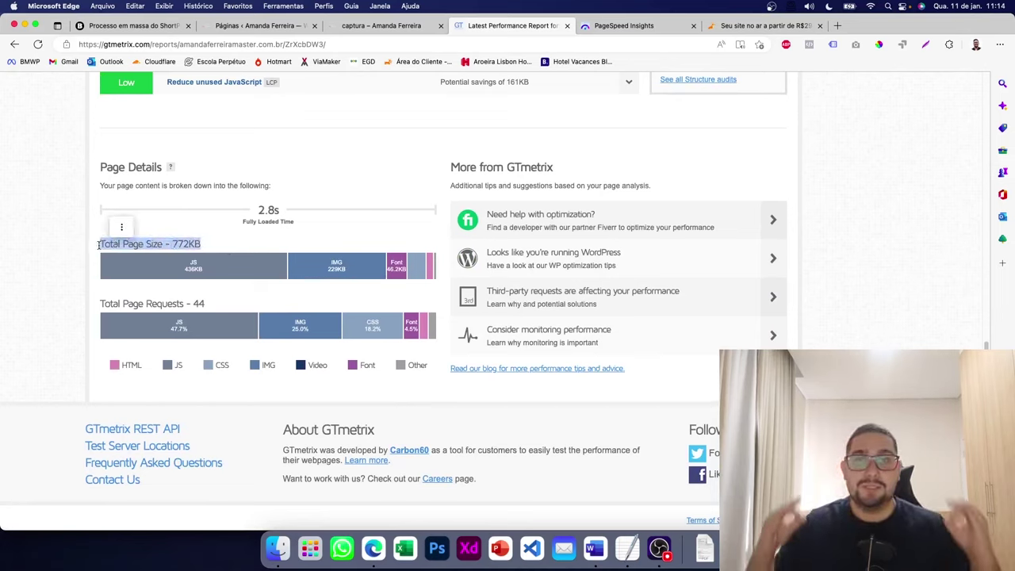
pyautogui.click(212, 247)
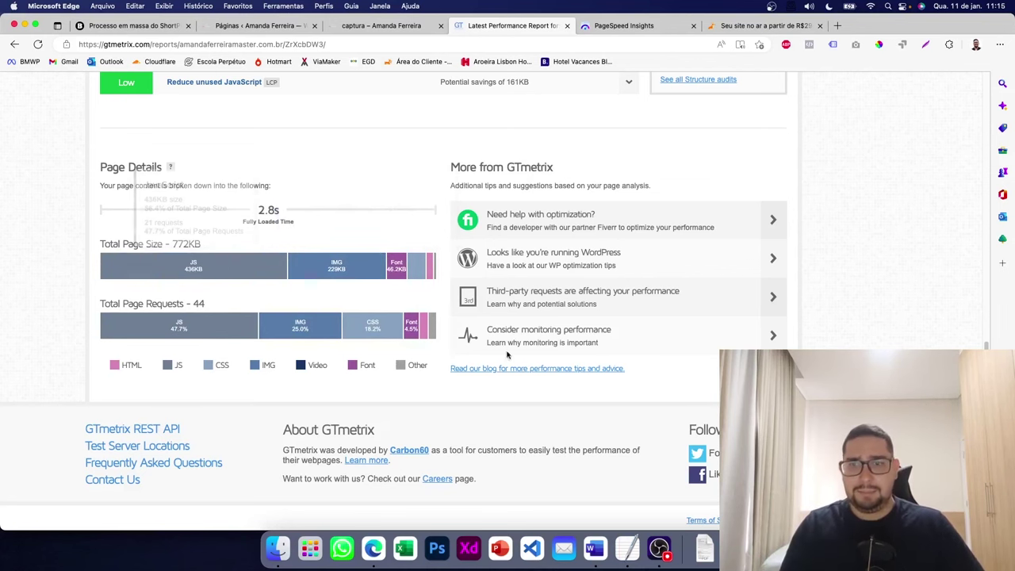
# - Review the GTmetrix report's Speed Visualization, focusing on the TTFB breakdown
pyautogui.scroll(10, 306, 276)
pyautogui.scroll(2, 306, 277)
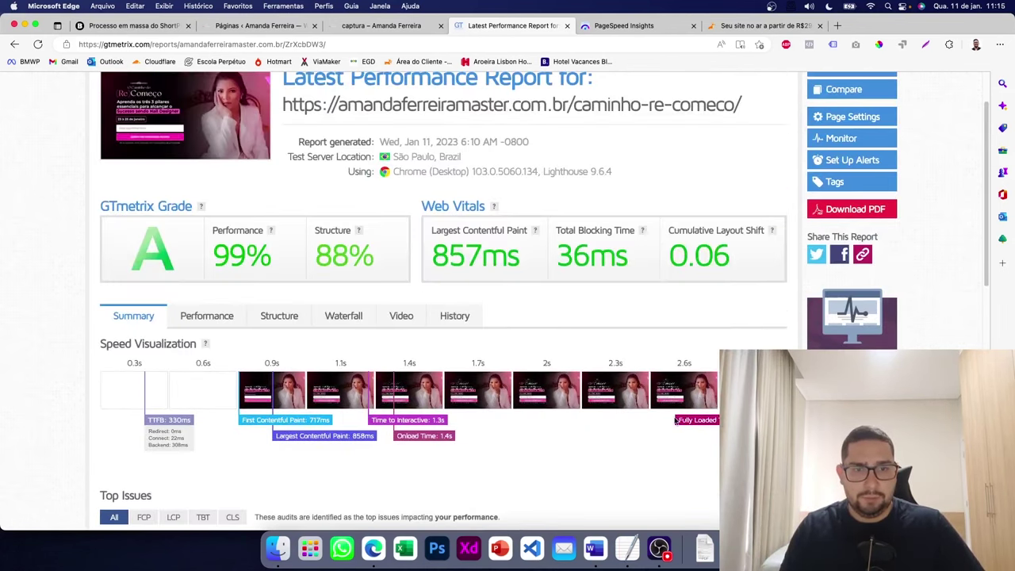
pyautogui.scroll(-5, 698, 442)
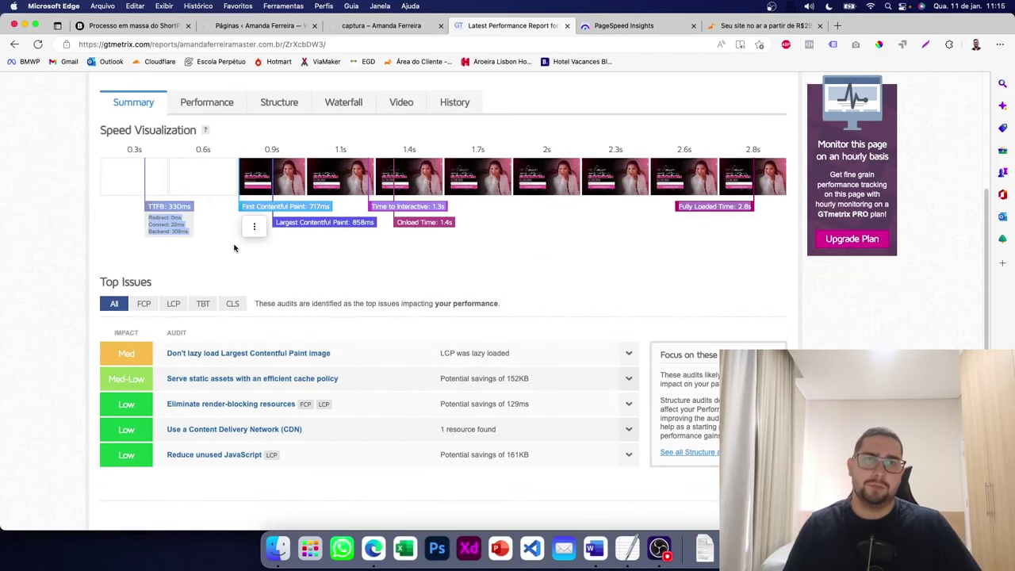
# - Check the mobile Time to Interactive metric in the PageSpeed Insights report against the GTmetrix report
pyautogui.click(649, 28)
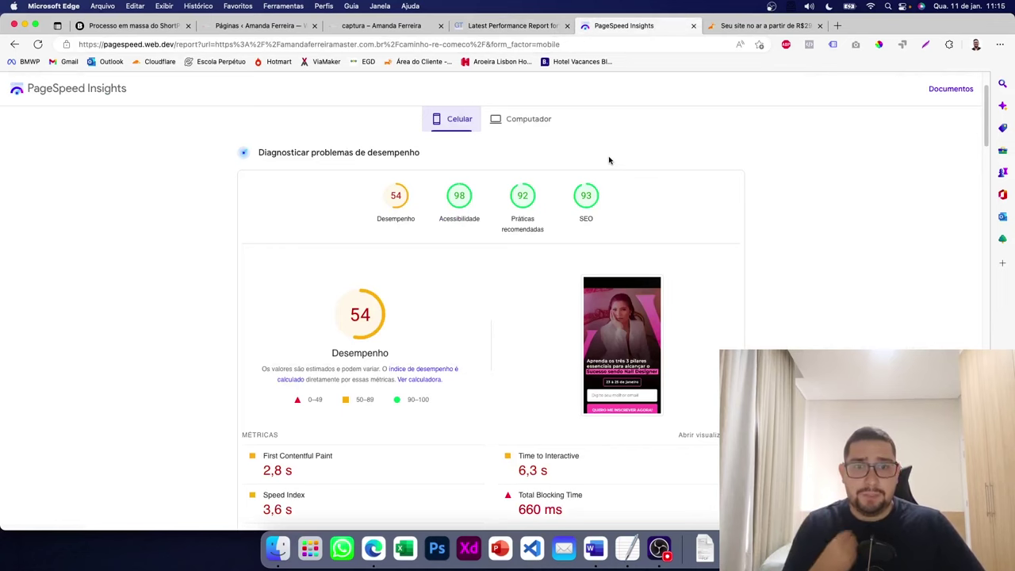
pyautogui.scroll(-7, 610, 162)
pyautogui.moveTo(570, 196); pyautogui.dragTo(517, 180)
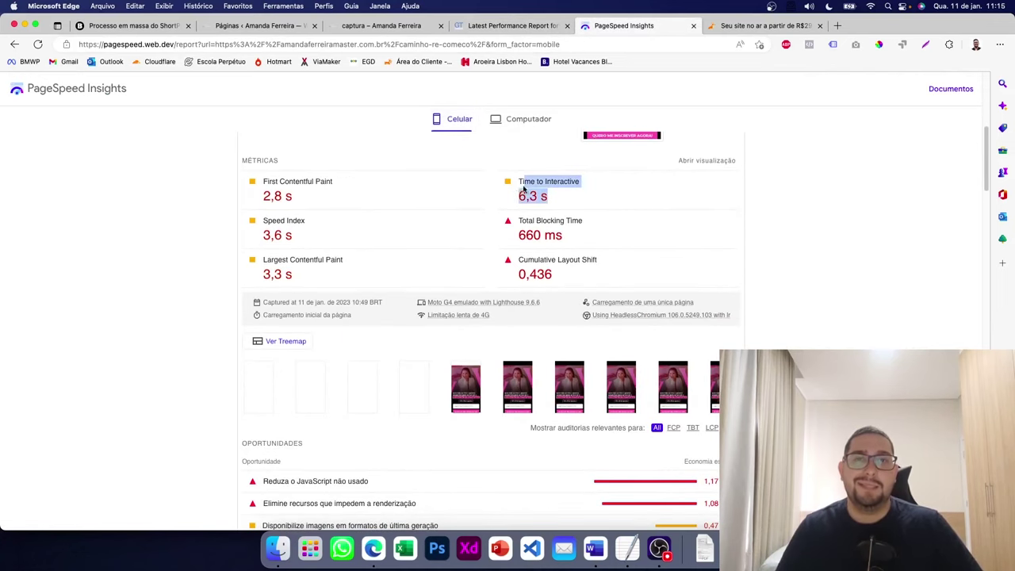
pyautogui.click(568, 202)
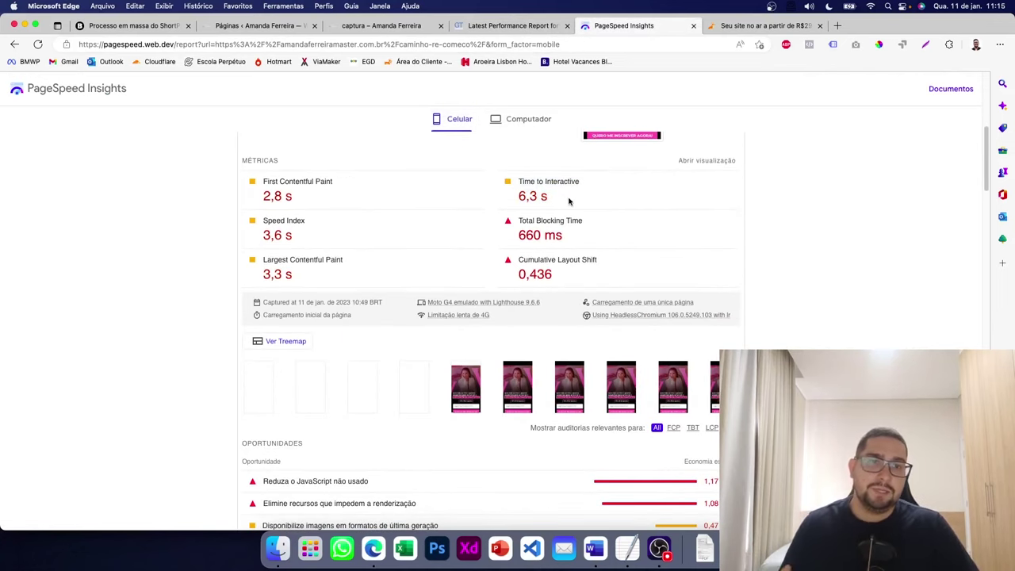
pyautogui.click(509, 27)
pyautogui.click(634, 26)
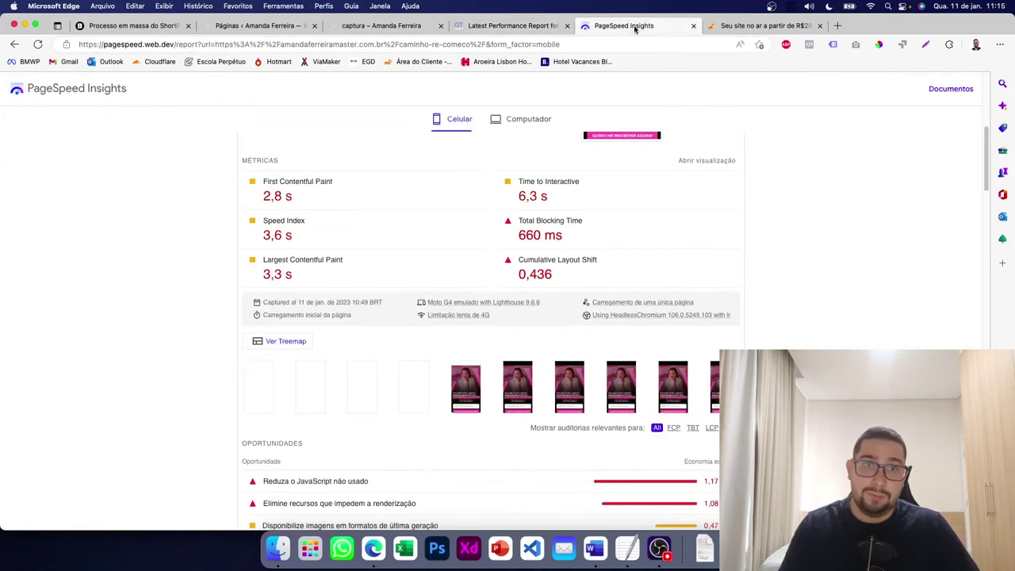
# - Compare the desktop and mobile PageSpeed Insights results, focusing on Time to Interactive
pyautogui.scroll(3, 507, 151)
pyautogui.click(519, 121)
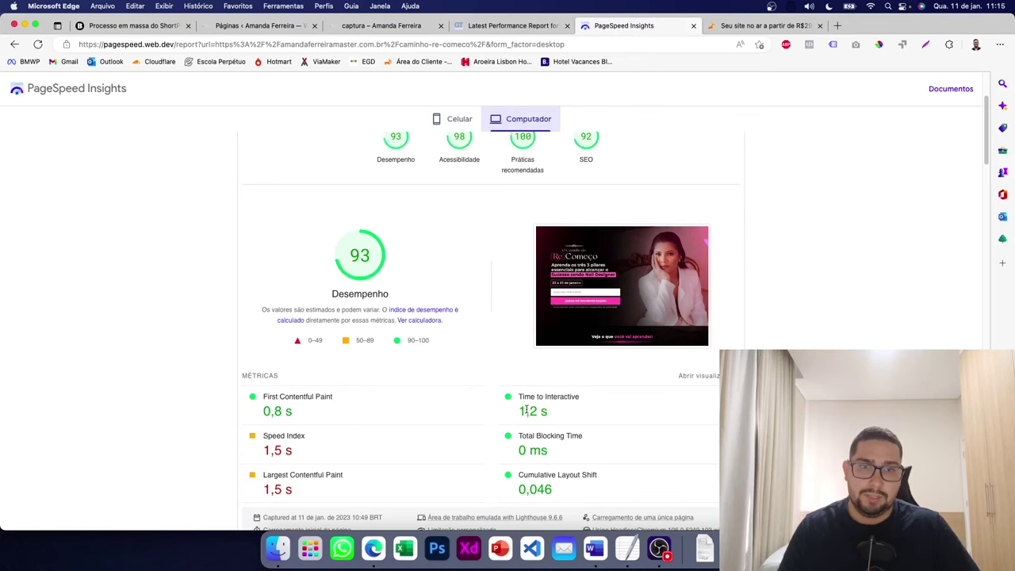
pyautogui.click(464, 120)
pyautogui.scroll(-2, 523, 253)
pyautogui.rightClick(605, 337)
pyautogui.click(570, 331)
pyautogui.moveTo(565, 332); pyautogui.dragTo(514, 319)
pyautogui.click(594, 333)
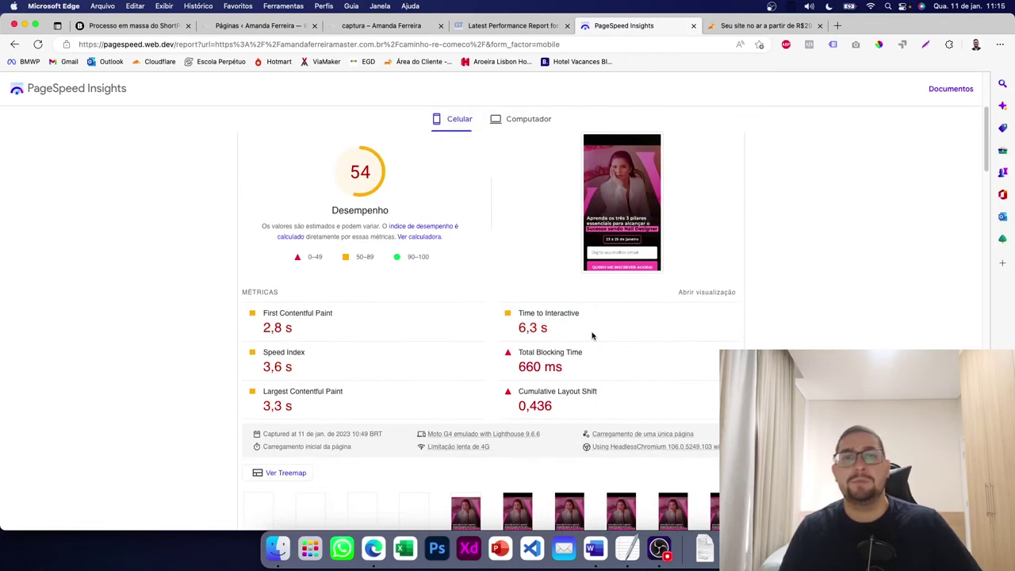
pyautogui.scroll(-1, 592, 336)
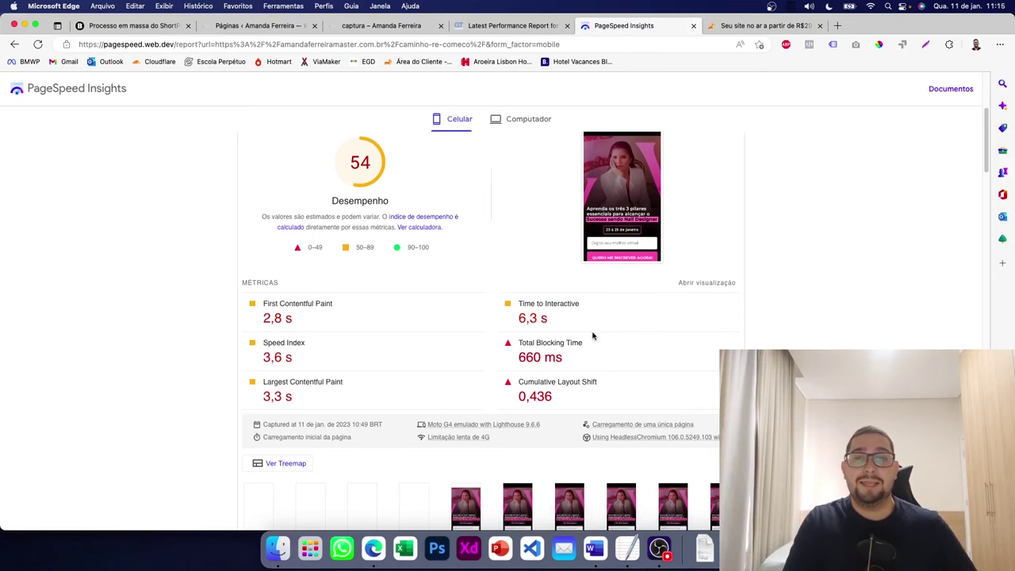
# - Inspect the details of the unused JavaScript opportunity in the mobile report and collapse them
pyautogui.scroll(-6, 592, 336)
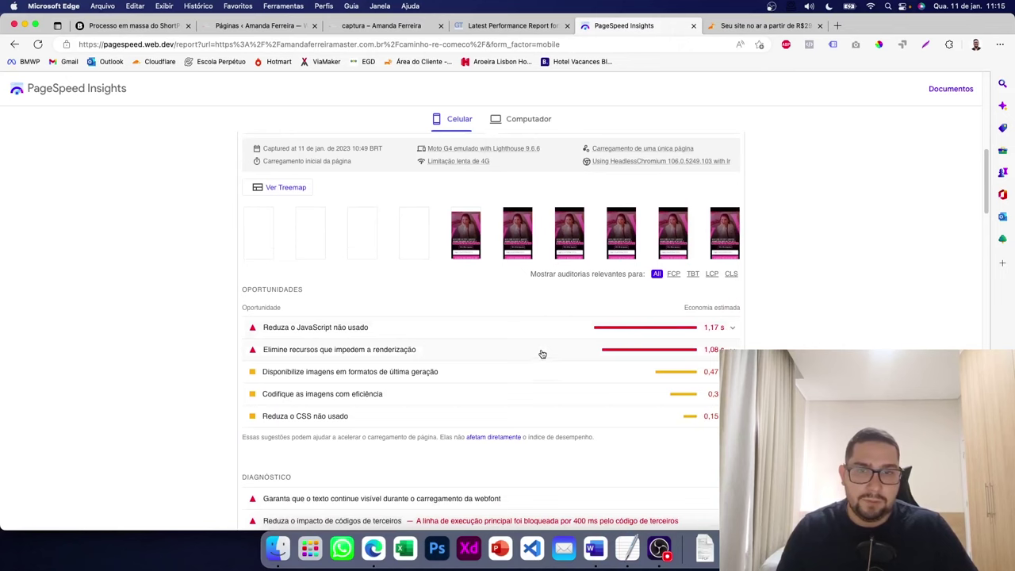
pyautogui.click(499, 337)
pyautogui.scroll(-2, 491, 333)
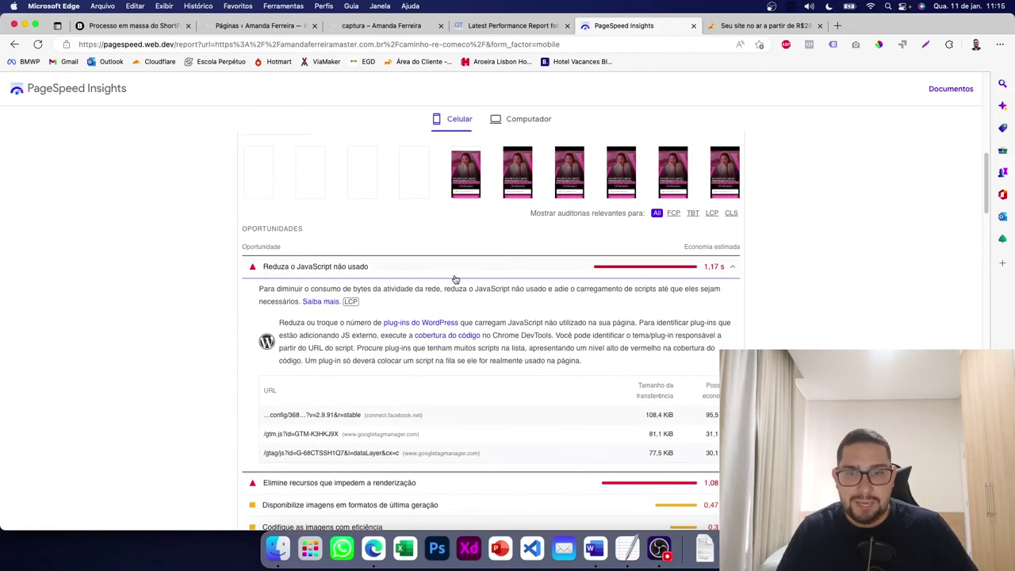
pyautogui.click(455, 269)
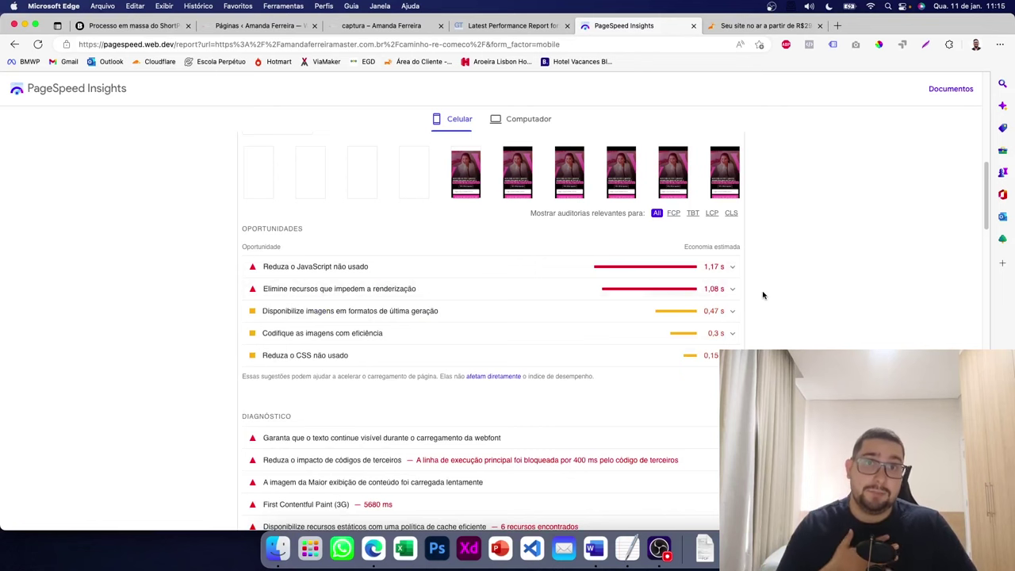
# - Recheck the Top Issues and Page Details in the GTmetrix report, and return to PageSpeed Insights
pyautogui.click(531, 29)
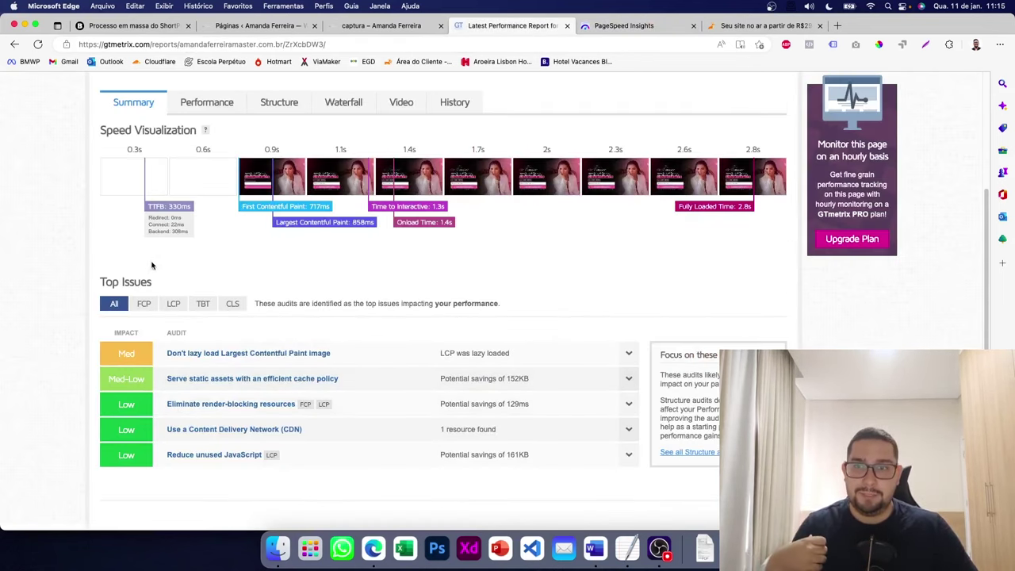
pyautogui.scroll(-5, 159, 269)
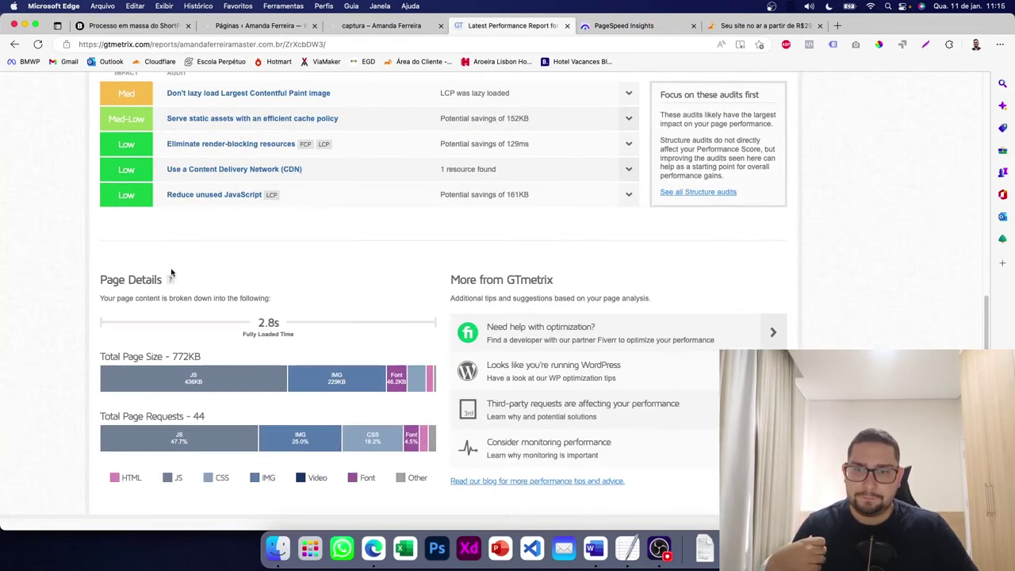
pyautogui.click(624, 28)
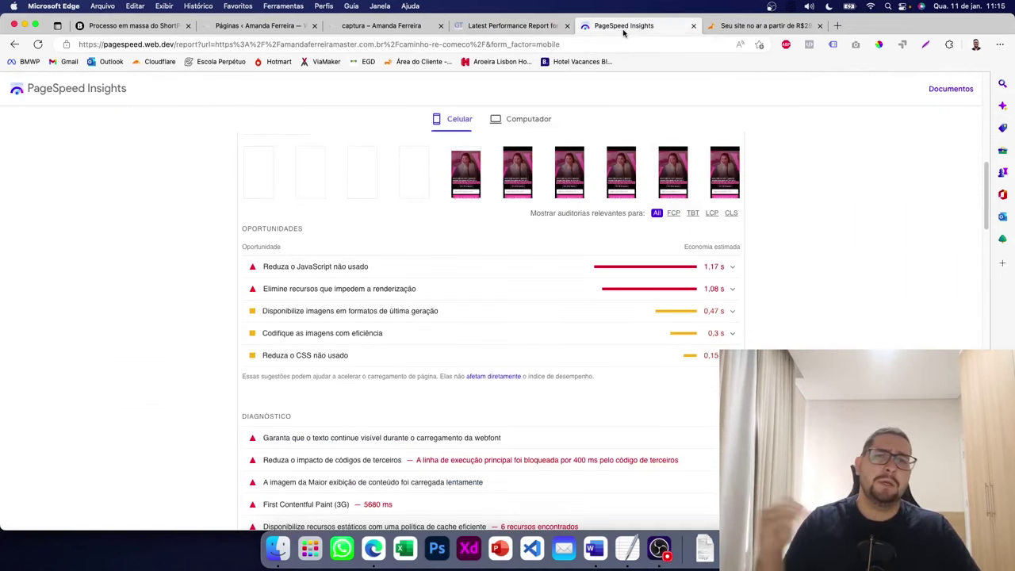
# - Inspect the mobile report's opportunities on render-blocking resources and next-generation image formats, collapsing each one
pyautogui.click(444, 293)
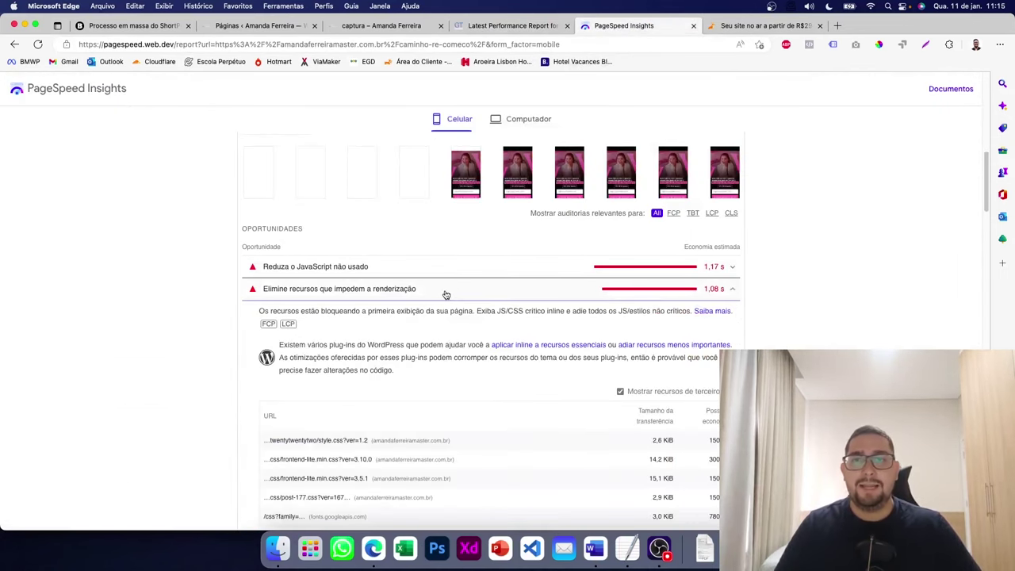
pyautogui.click(444, 292)
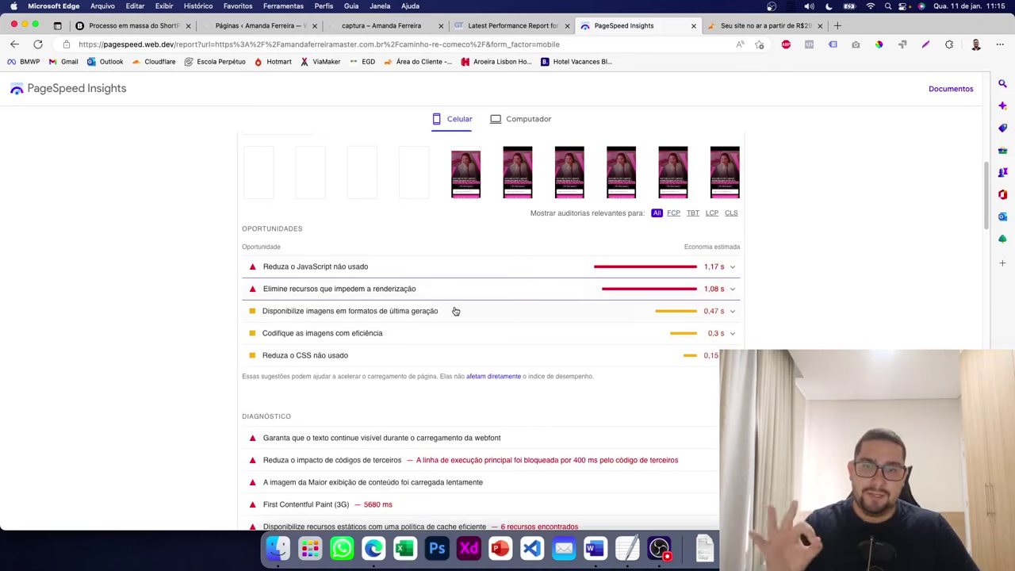
pyautogui.click(497, 314)
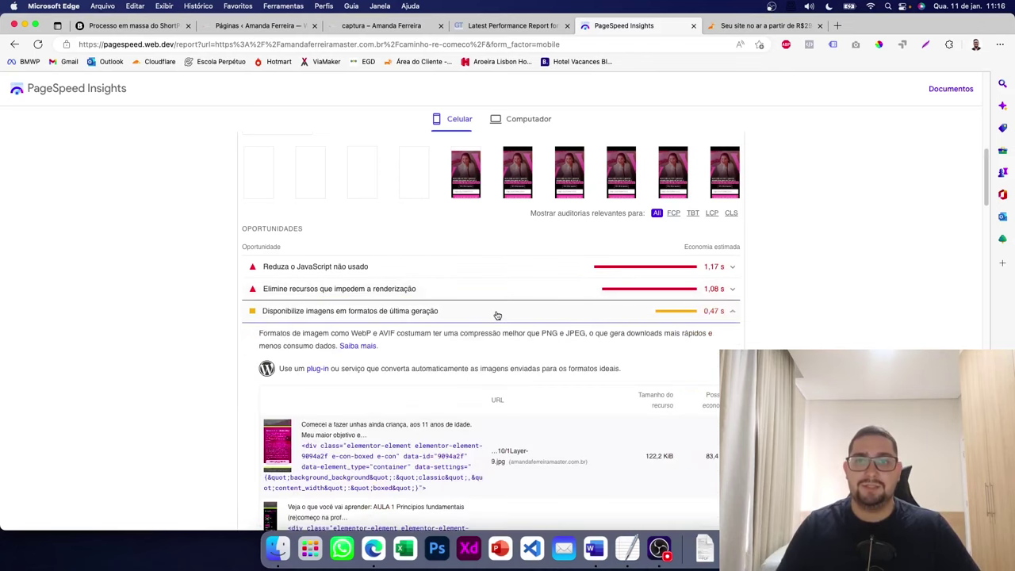
pyautogui.click(497, 315)
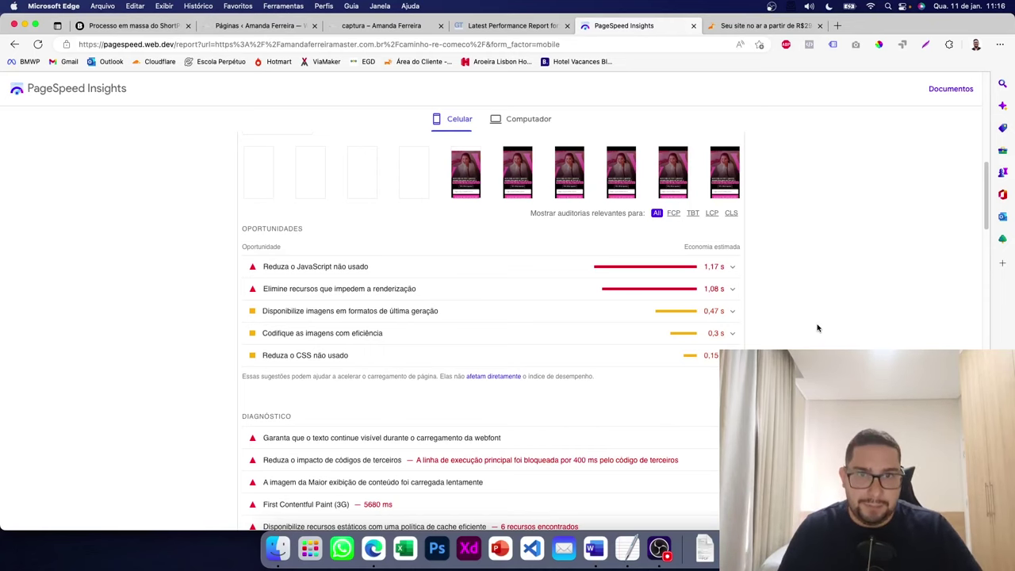
# - Open the plugin upload form in the landing page's WordPress admin
pyautogui.click(253, 26)
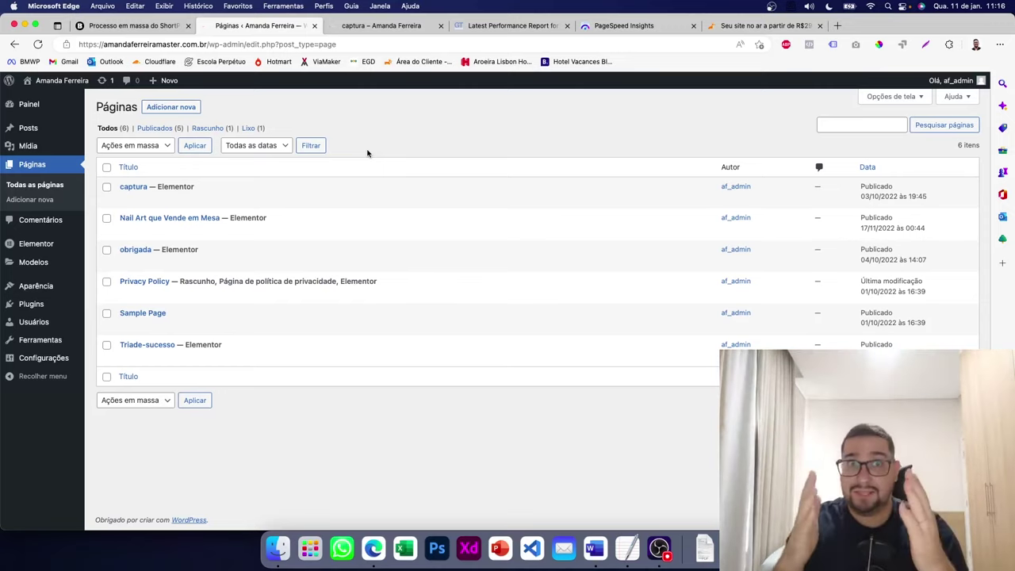
pyautogui.moveTo(32, 305)
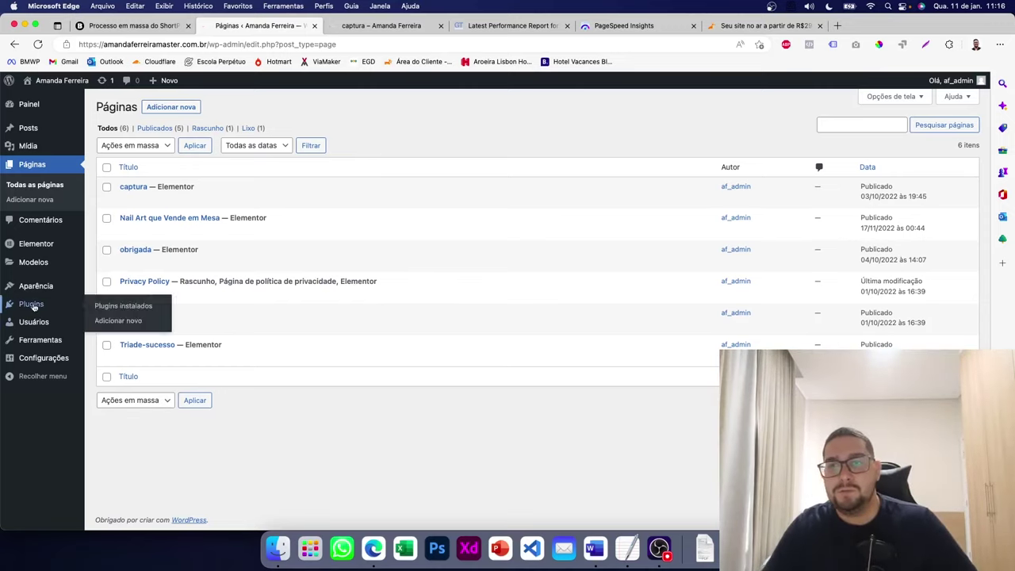
pyautogui.click(117, 321)
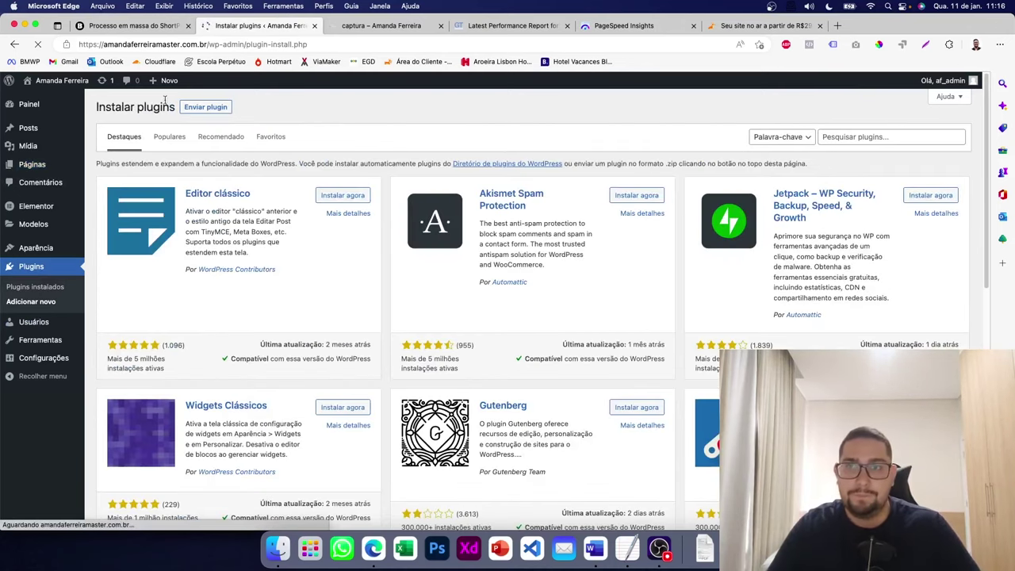
pyautogui.click(203, 106)
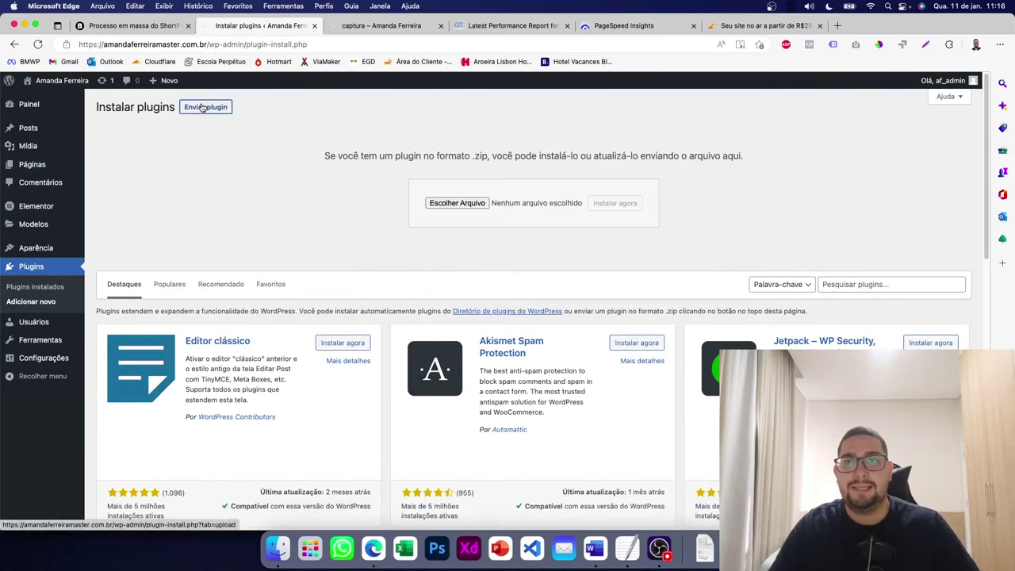
# - Upload wp-rocket_3.12.4.zip from the desktop folder Aula otim and replace the installed WP Rocket with it
pyautogui.click(481, 205)
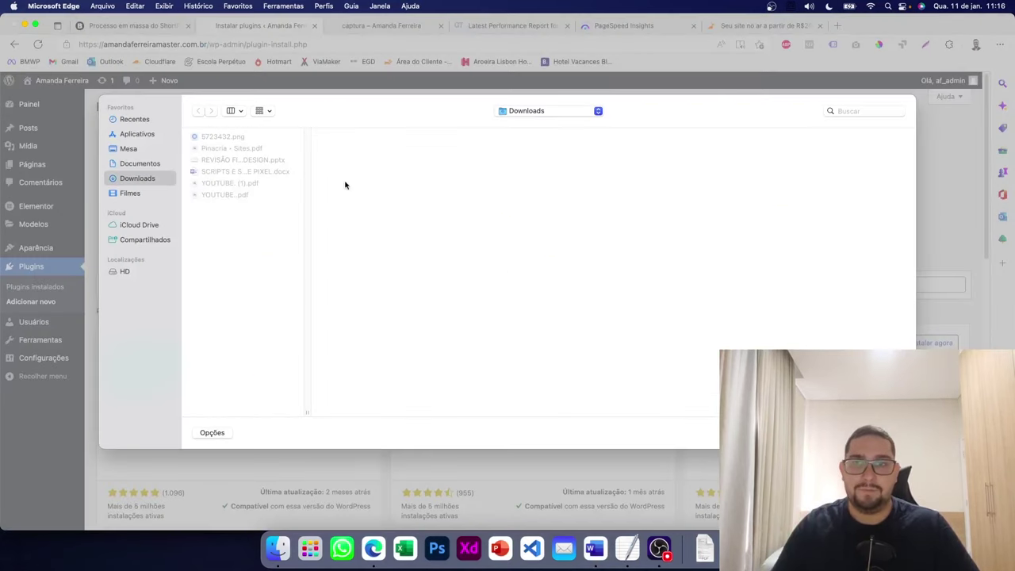
pyautogui.click(153, 150)
pyautogui.click(224, 137)
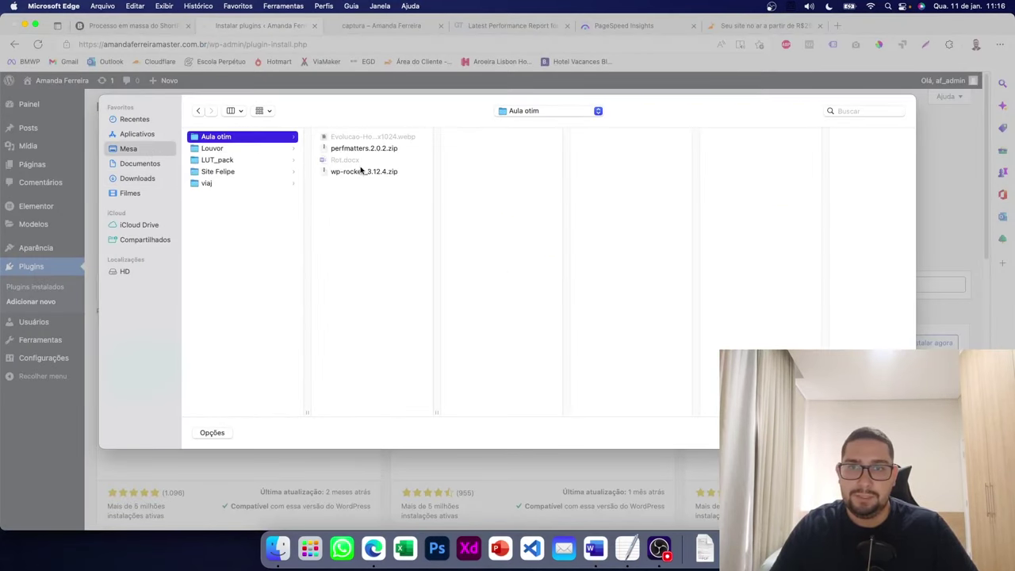
pyautogui.click(357, 172)
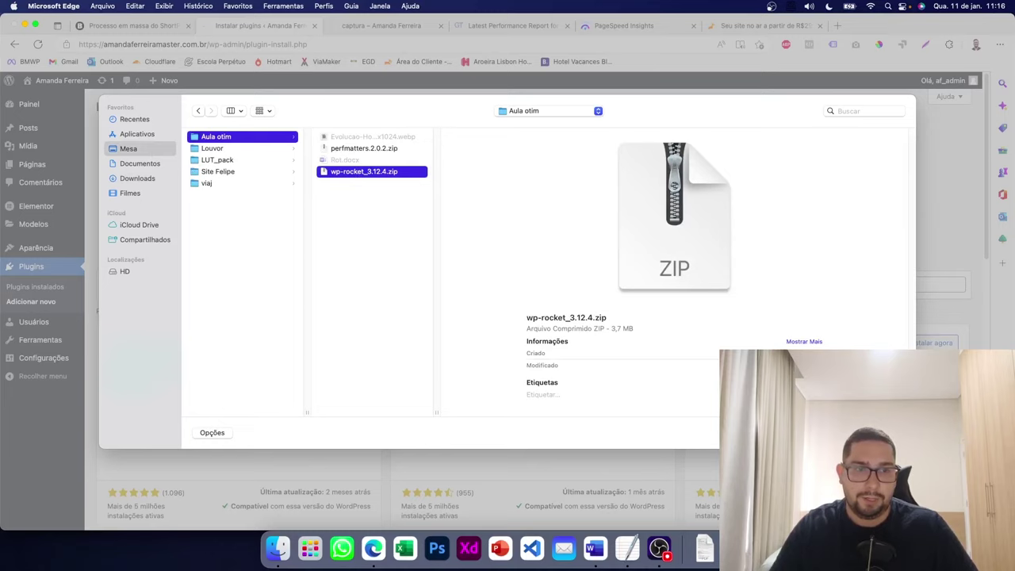
pyautogui.press('Return')
pyautogui.click(621, 205)
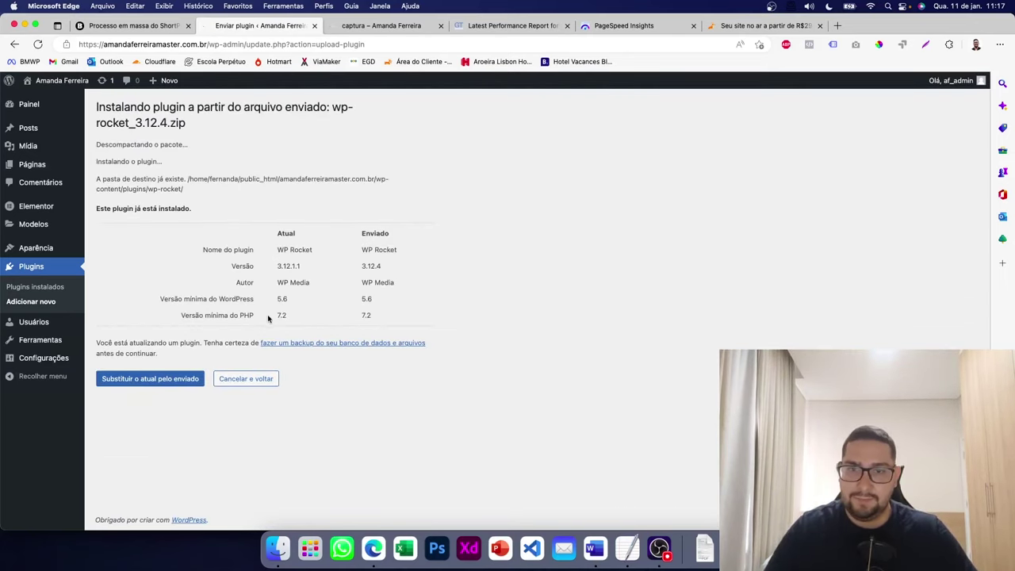
pyautogui.click(179, 380)
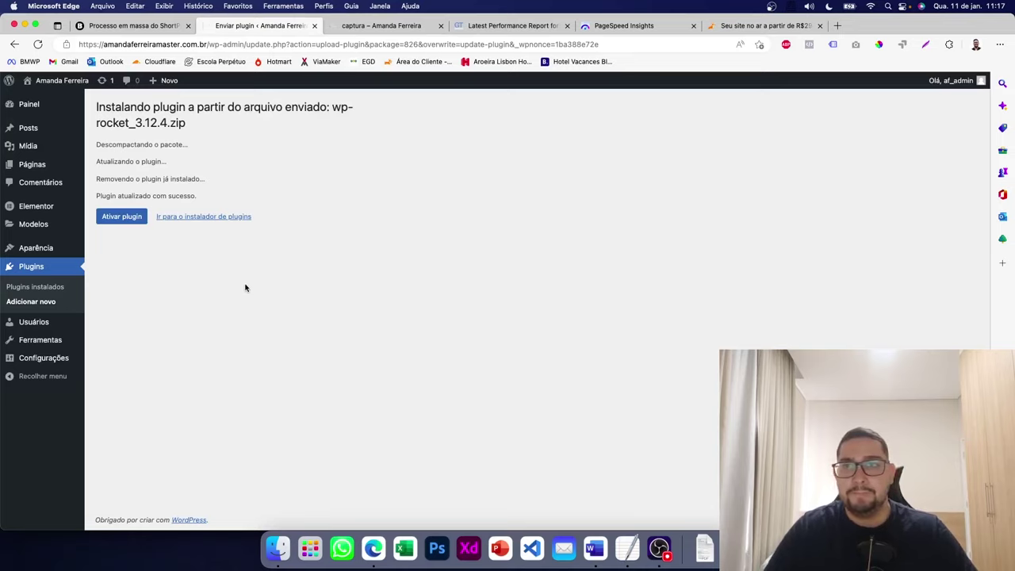
# - Activate the WP Rocket plugin and open its Cache settings
pyautogui.click(136, 218)
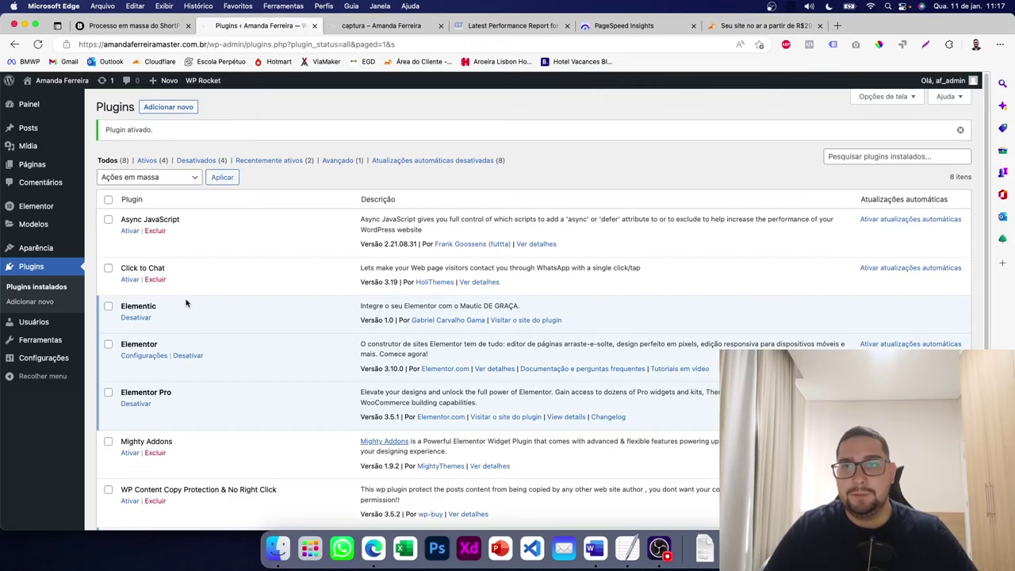
pyautogui.moveTo(44, 358)
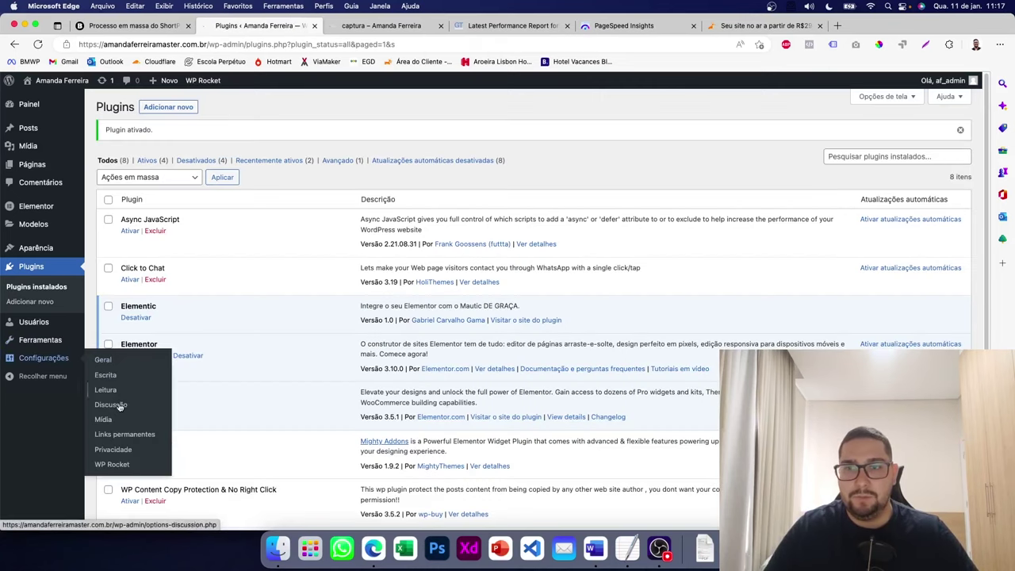
pyautogui.click(118, 464)
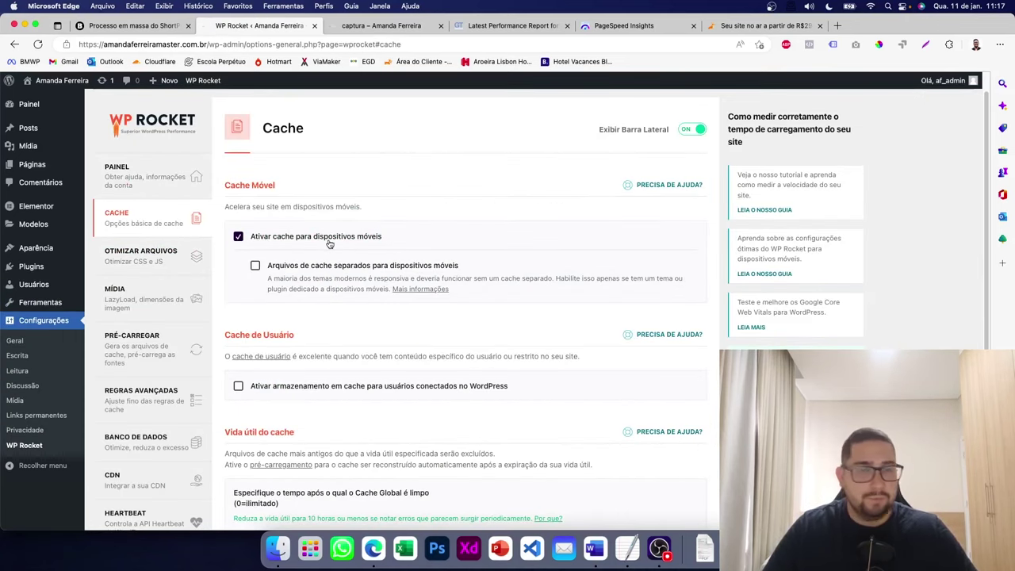
# - Try enabling caching for logged-in WordPress users, and turn the option back off
pyautogui.scroll(-3, 328, 243)
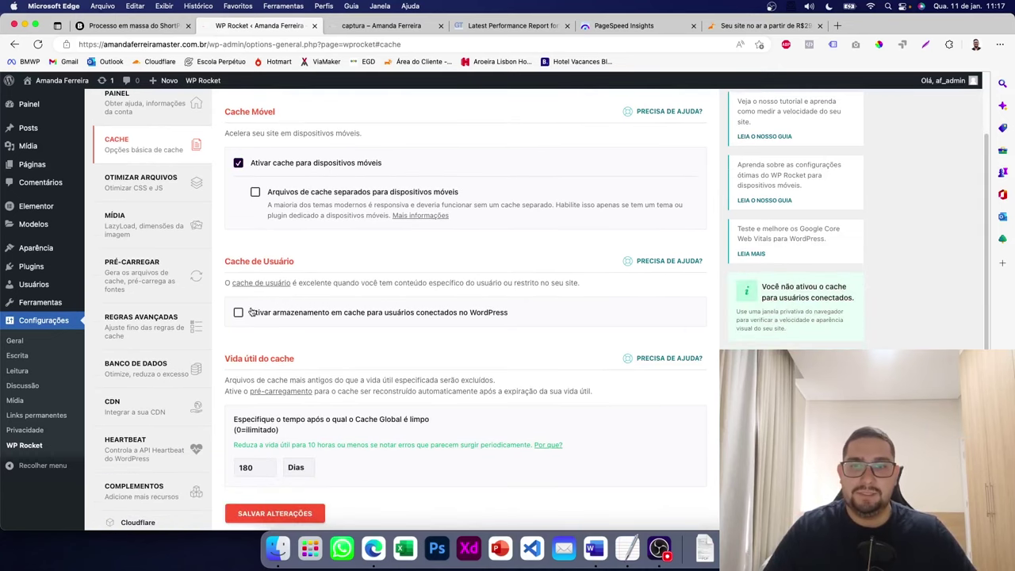
pyautogui.click(239, 313)
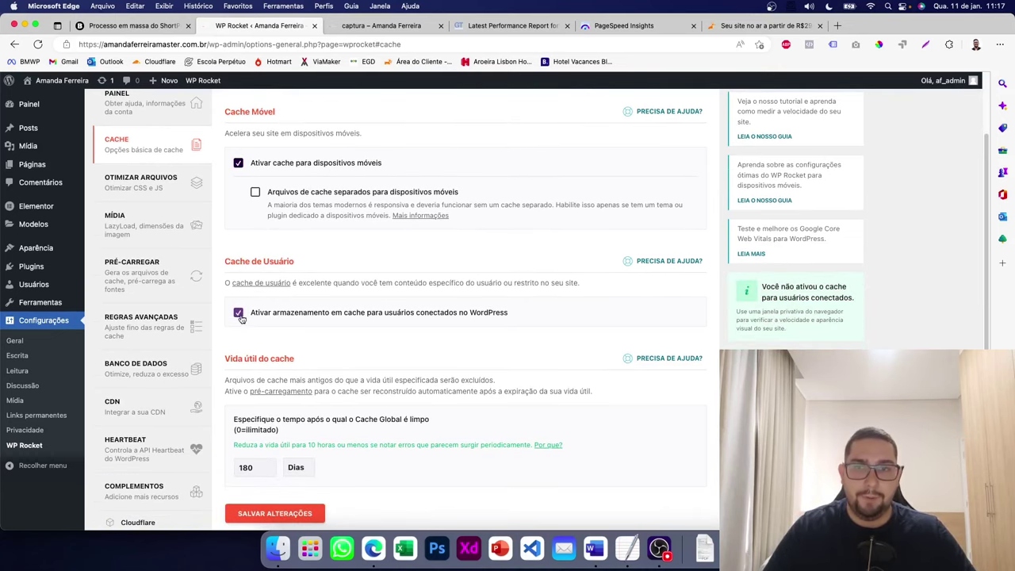
pyautogui.click(417, 313)
# - Try changing the global cache lifetime in the Cache settings and undo the edit
pyautogui.scroll(-5, 380, 325)
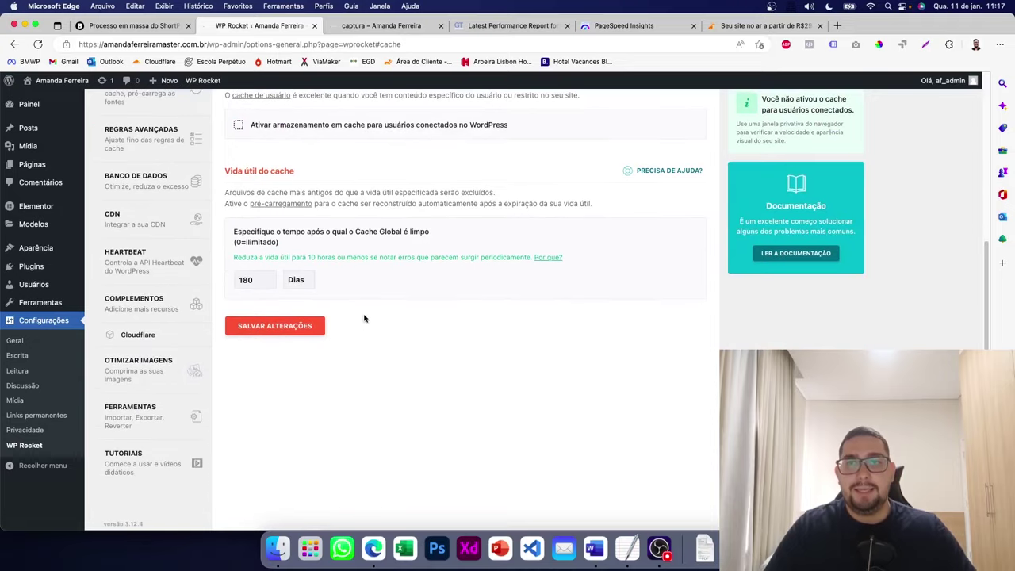
pyautogui.doubleClick(253, 279)
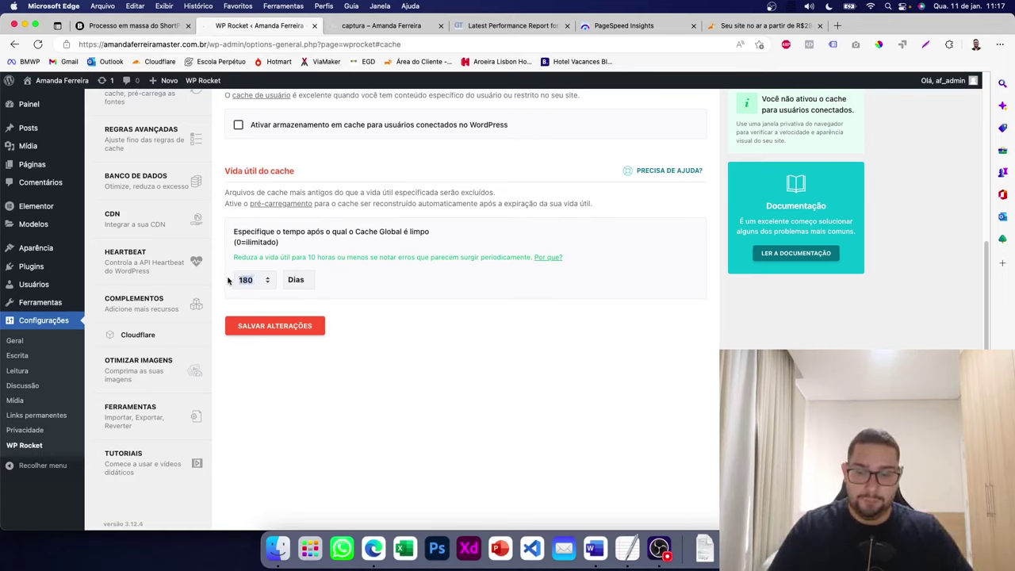
pyautogui.write('1')
pyautogui.press('super+z')
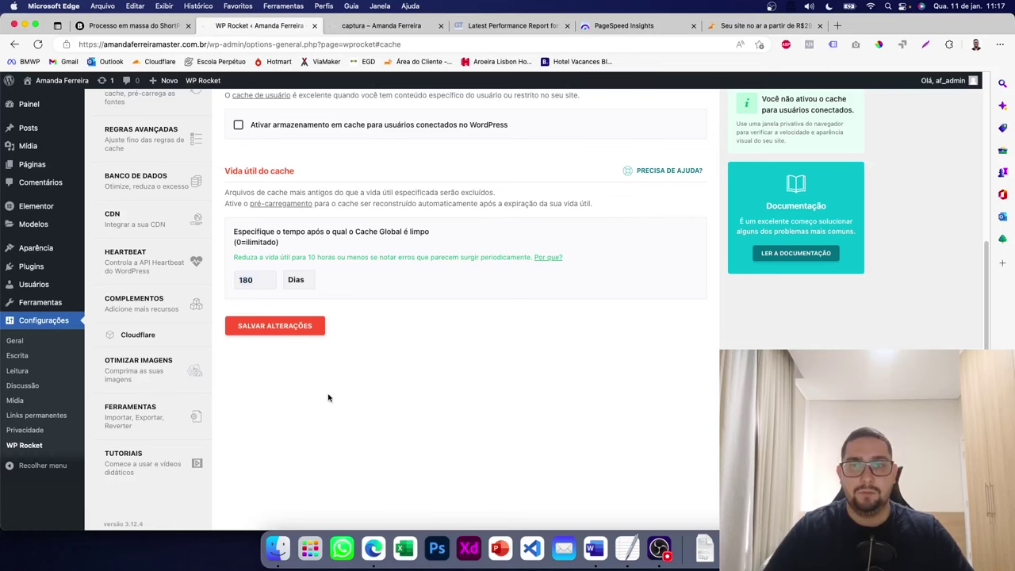
# - Open WP Rocket's file optimization settings and turn off optimized CSS delivery (Otimizar a entrega do CSS)
pyautogui.scroll(5, 314, 380)
pyautogui.click(188, 250)
pyautogui.click(162, 250)
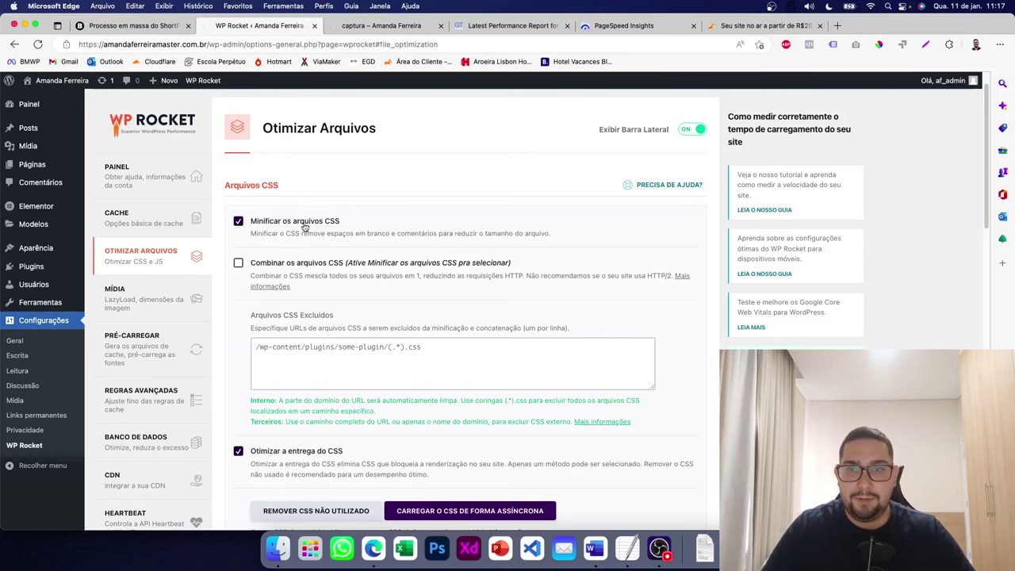
pyautogui.scroll(-2, 305, 229)
pyautogui.click(238, 379)
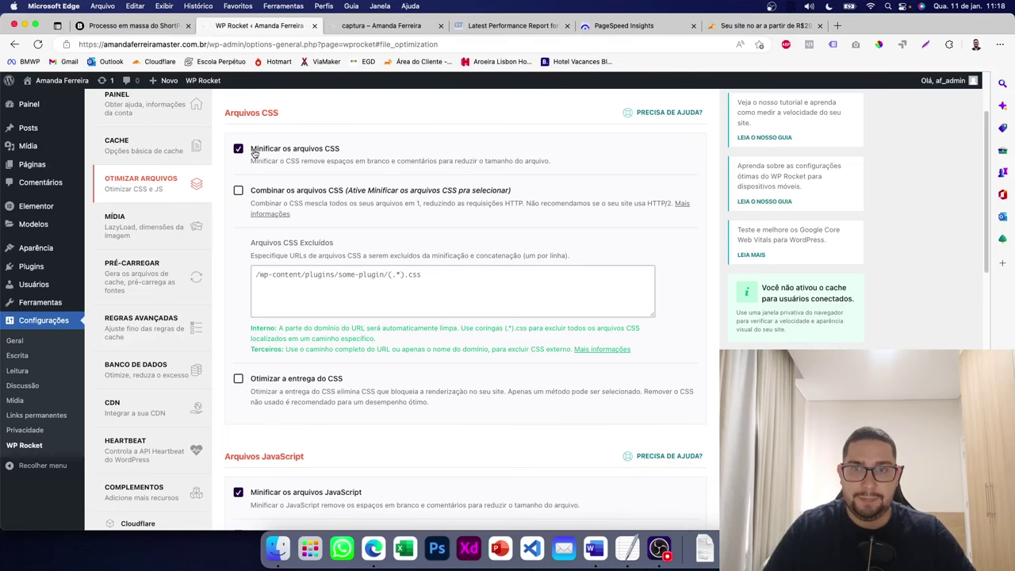
# - Keep delayed JavaScript execution (Atrasa a execução do JavaScript) enabled and save the file optimization settings
pyautogui.scroll(-5, 357, 182)
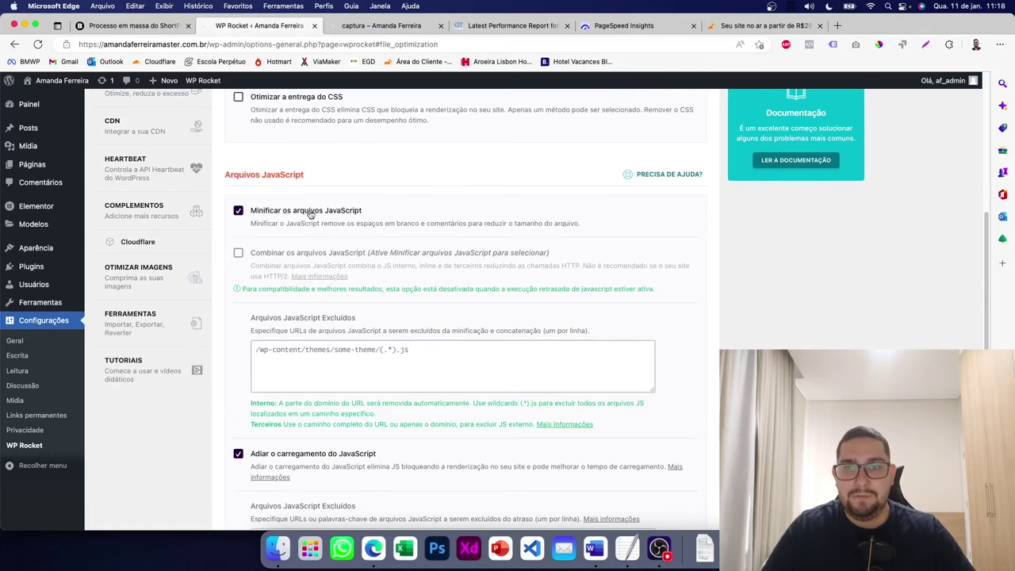
pyautogui.scroll(-2, 337, 216)
pyautogui.scroll(-1, 339, 215)
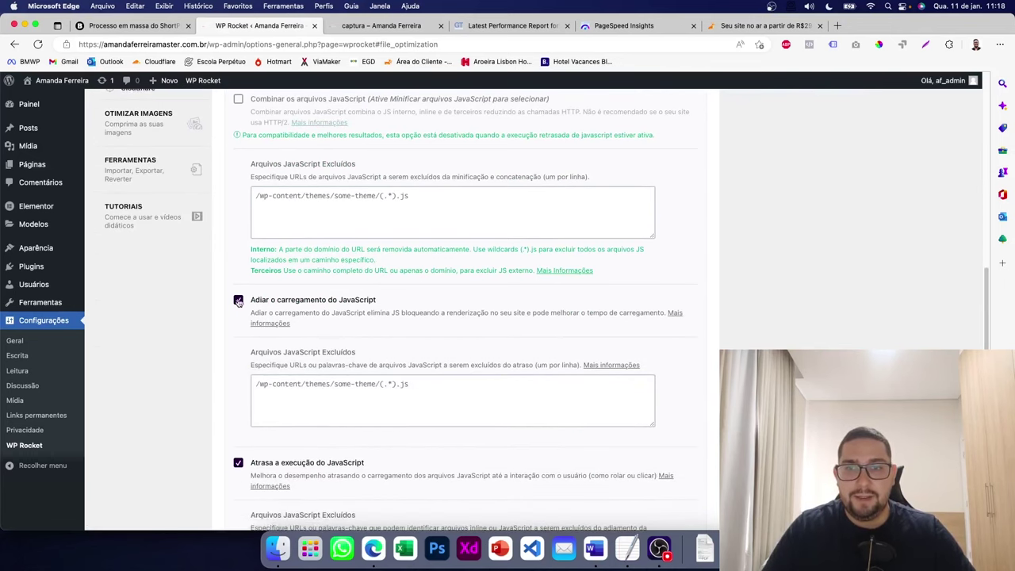
pyautogui.scroll(-1, 369, 304)
pyautogui.click(238, 396)
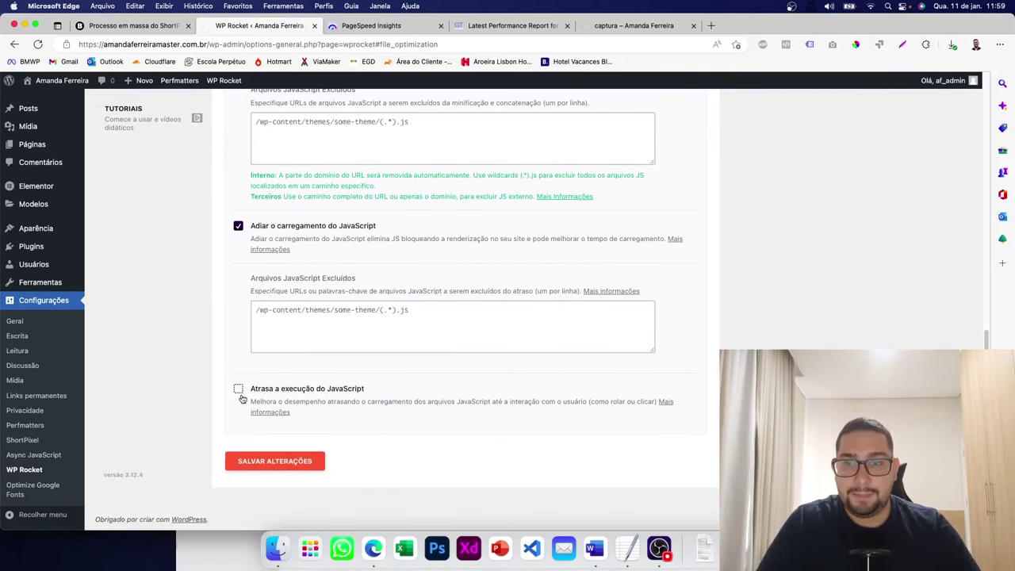
pyautogui.click(239, 390)
pyautogui.scroll(-2, 261, 390)
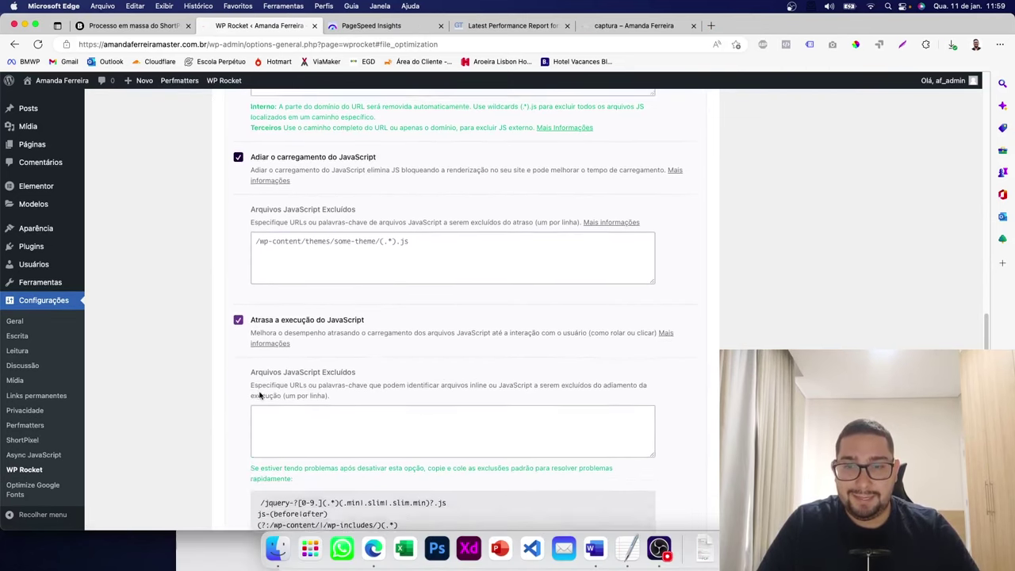
pyautogui.scroll(-1, 260, 390)
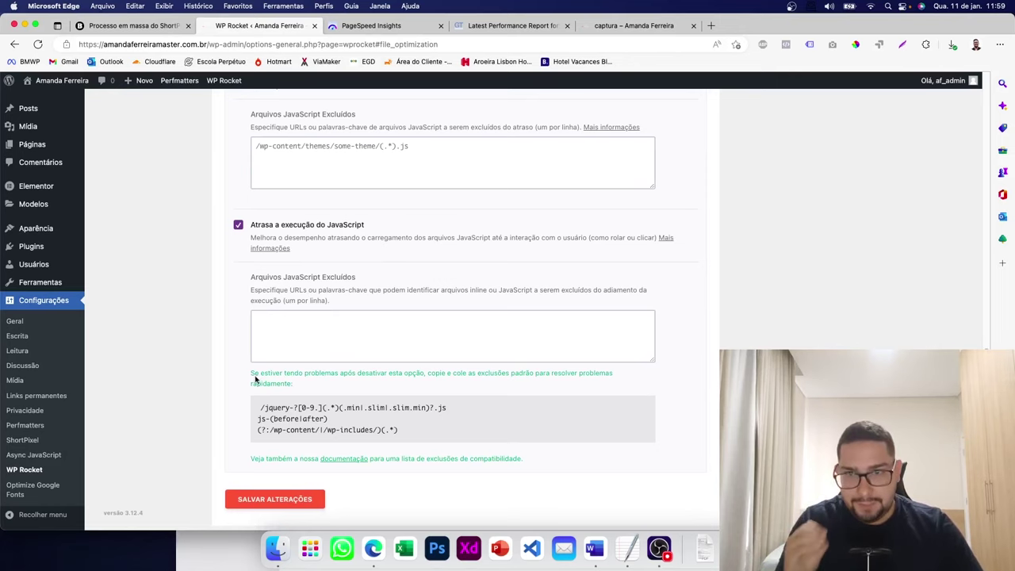
pyautogui.click(267, 497)
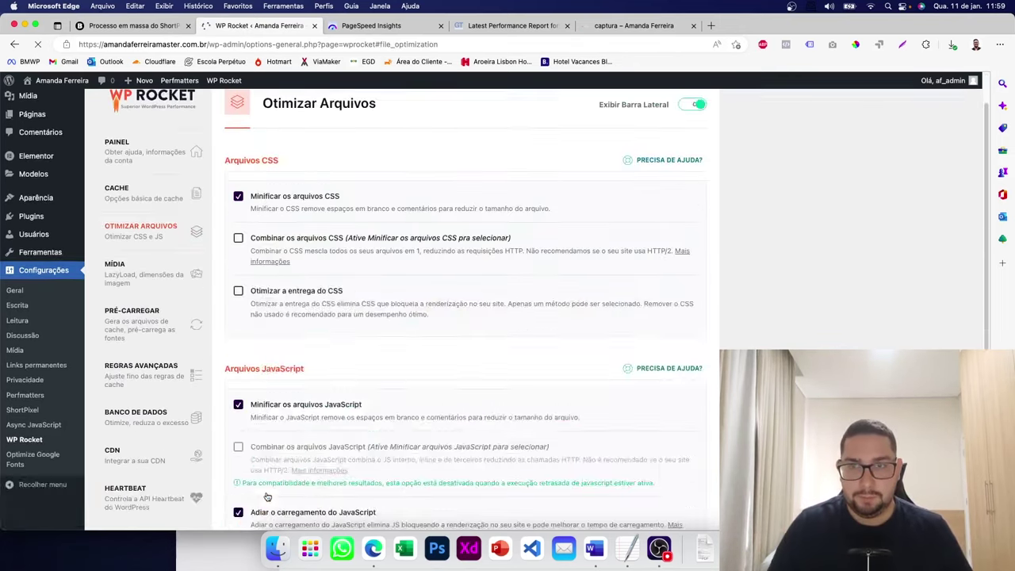
# - In WP Rocket's Mídia settings, enable replacing the YouTube iframe with a preview image
pyautogui.click(147, 295)
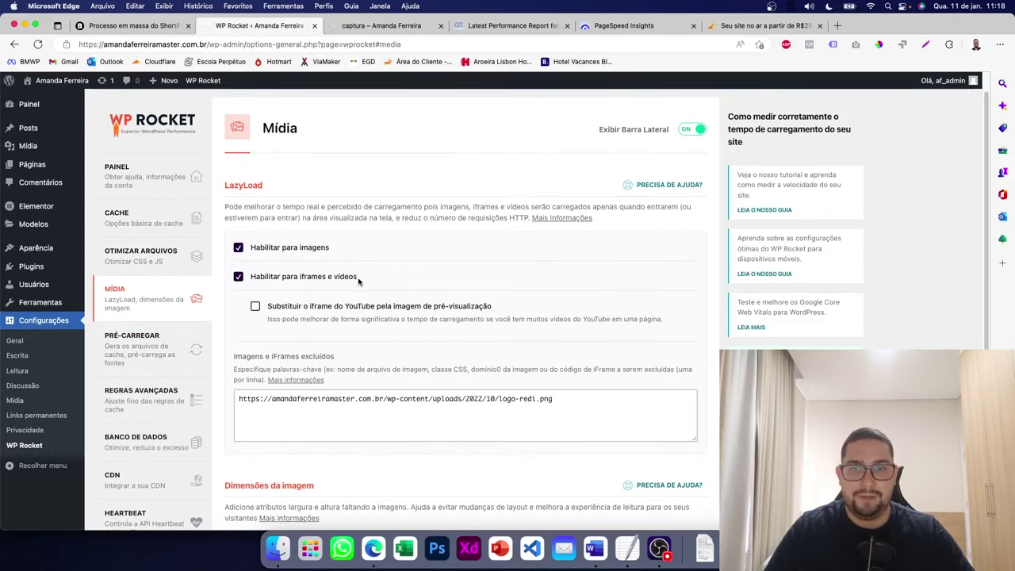
pyautogui.click(254, 306)
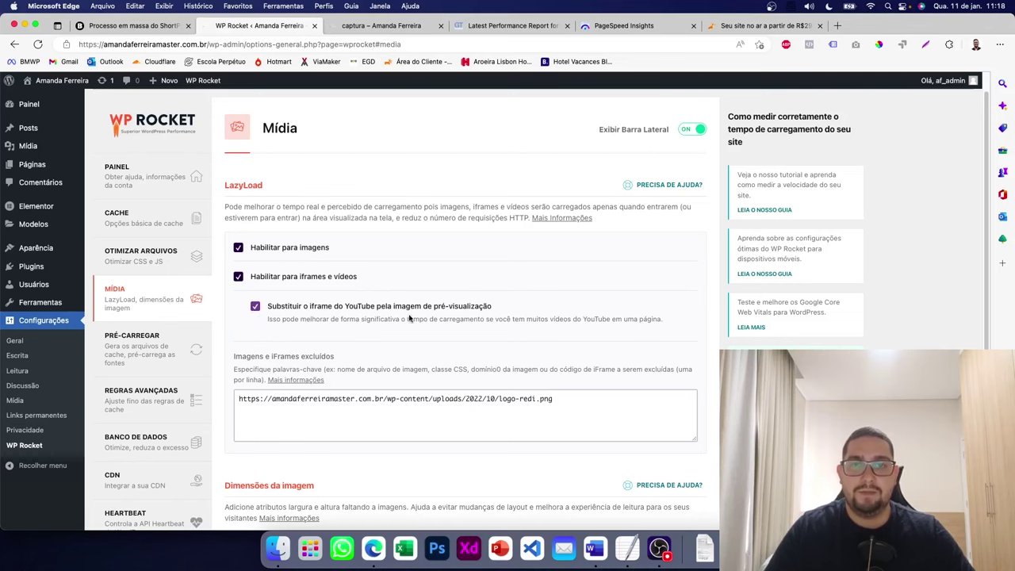
pyautogui.scroll(-5, 440, 344)
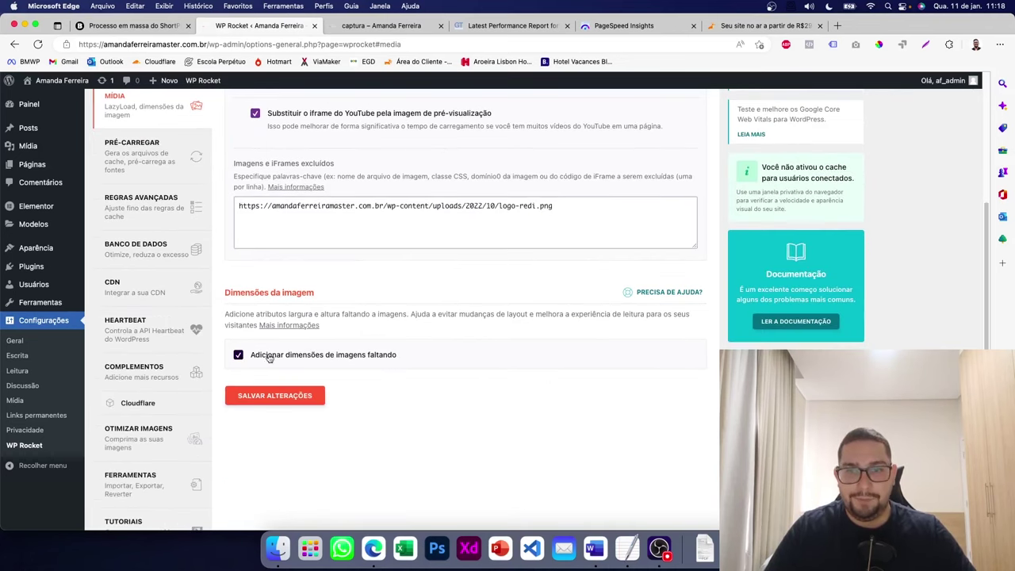
pyautogui.scroll(2, 395, 364)
pyautogui.scroll(2, 395, 364)
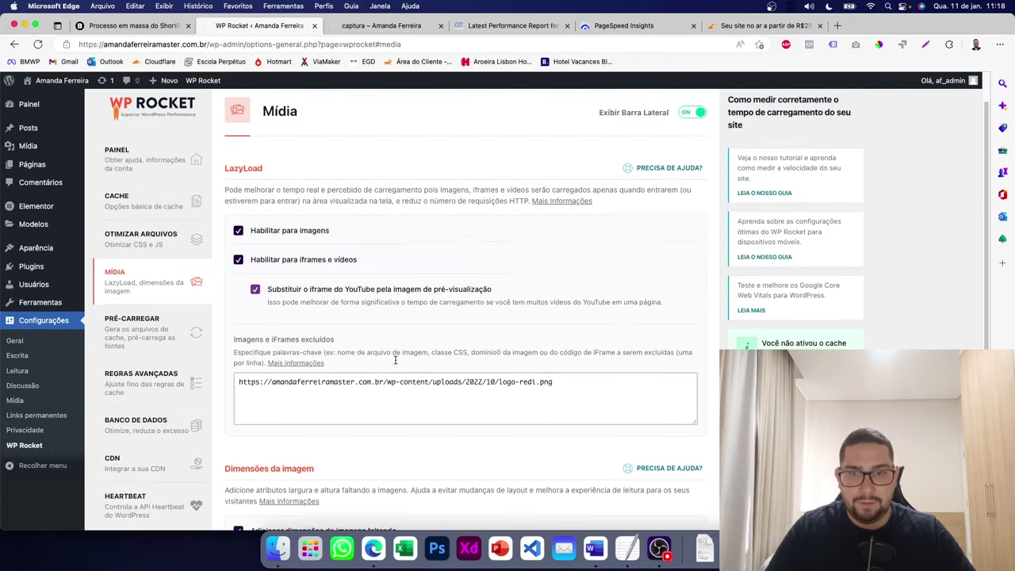
# - Examine the landing page's first fold and lower sections to decide which images to exclude from LazyLoad
pyautogui.click(404, 389)
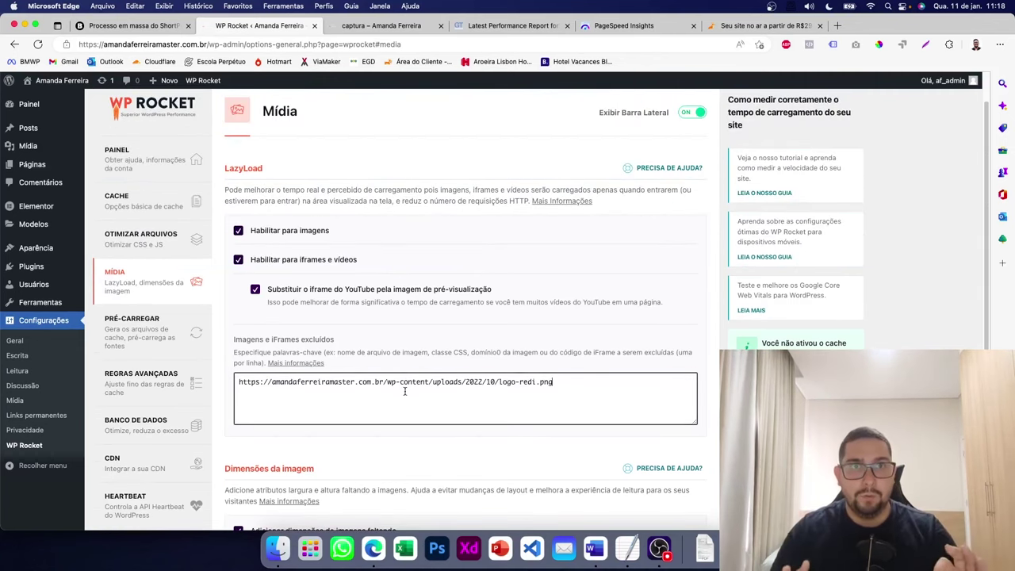
pyautogui.click(380, 25)
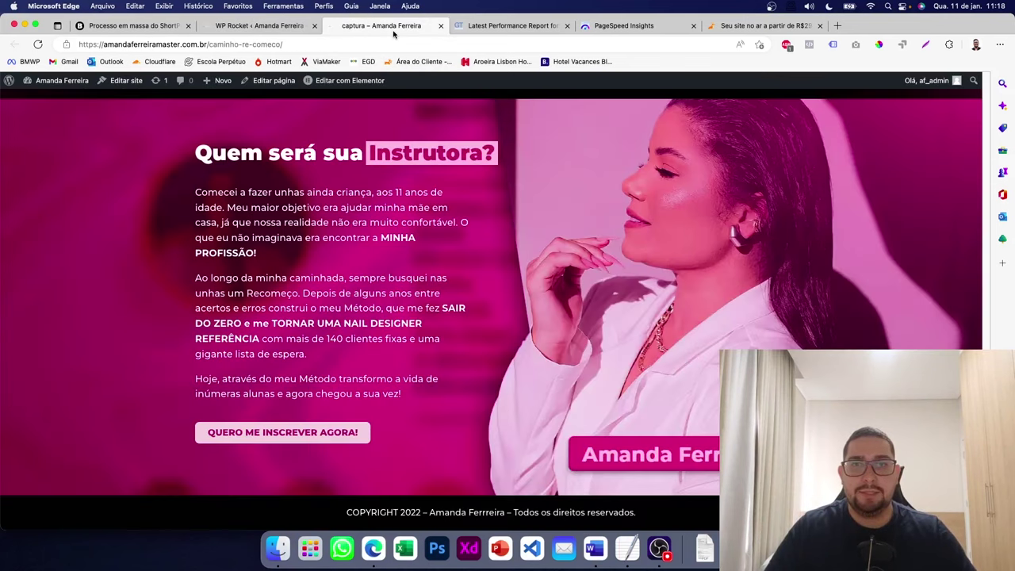
pyautogui.scroll(10, 445, 261)
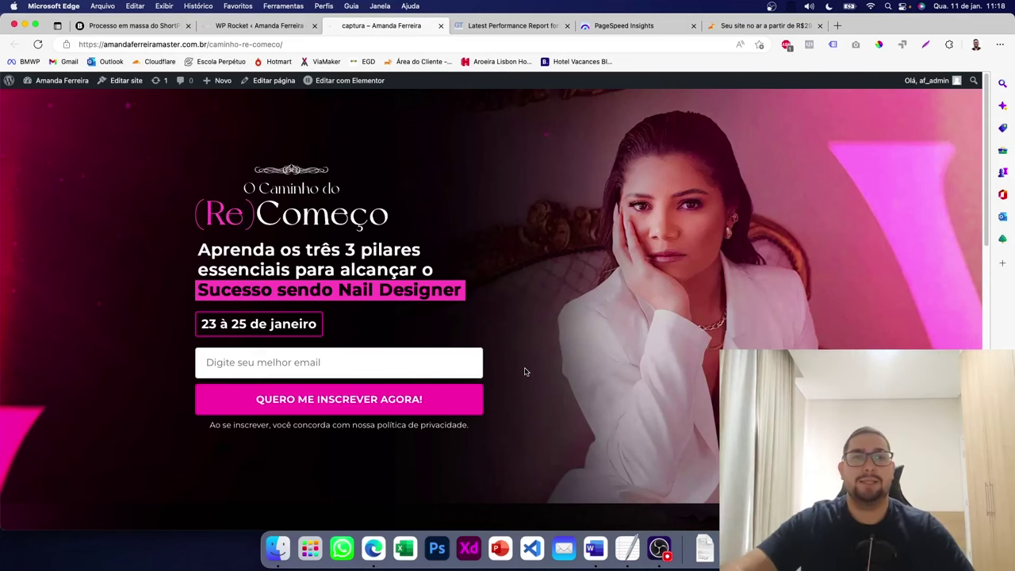
pyautogui.scroll(-3, 527, 373)
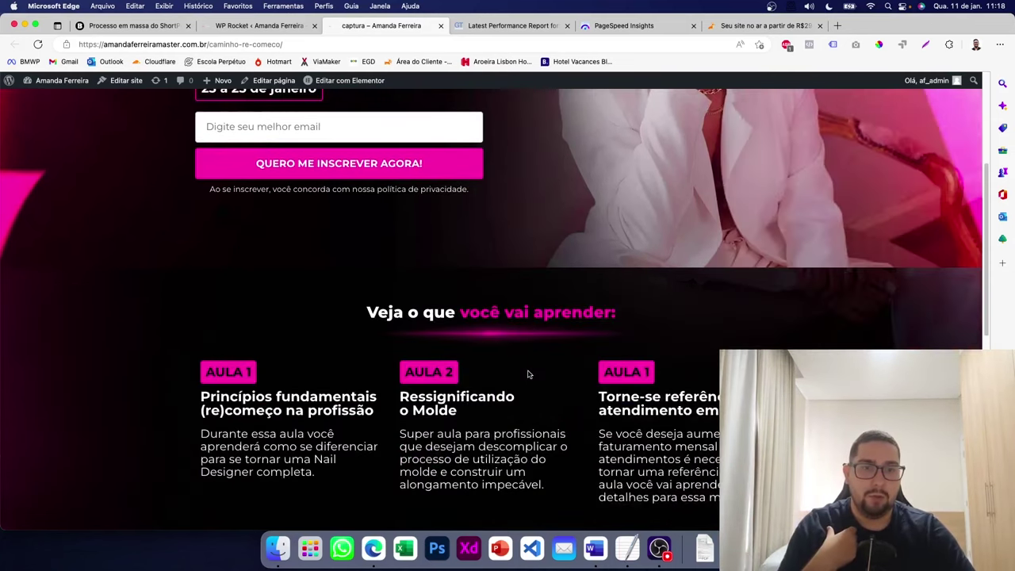
pyautogui.scroll(-2, 237, 341)
pyautogui.scroll(5, 324, 362)
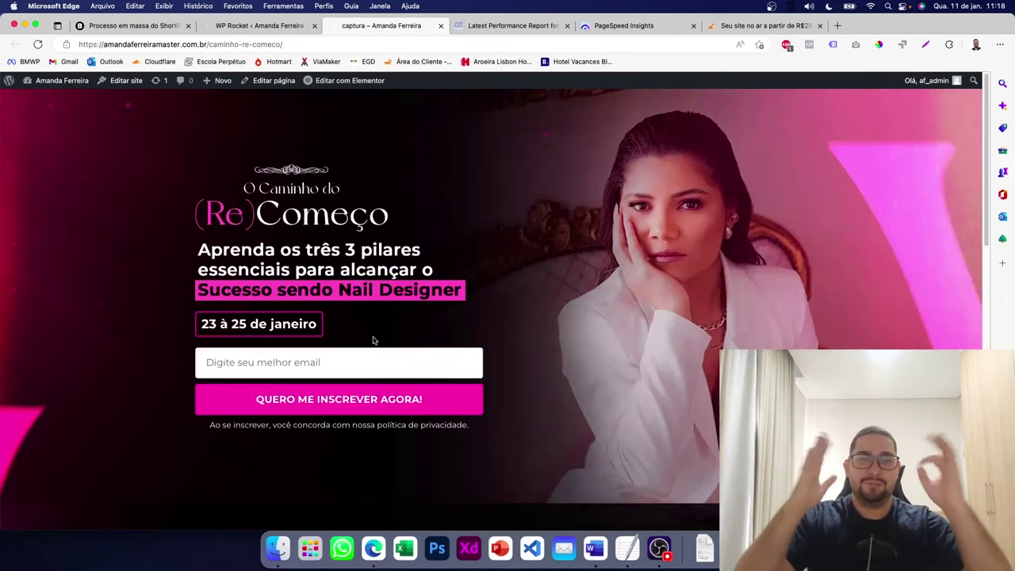
pyautogui.hotkey('ctrl', 'shift', 'Tab')
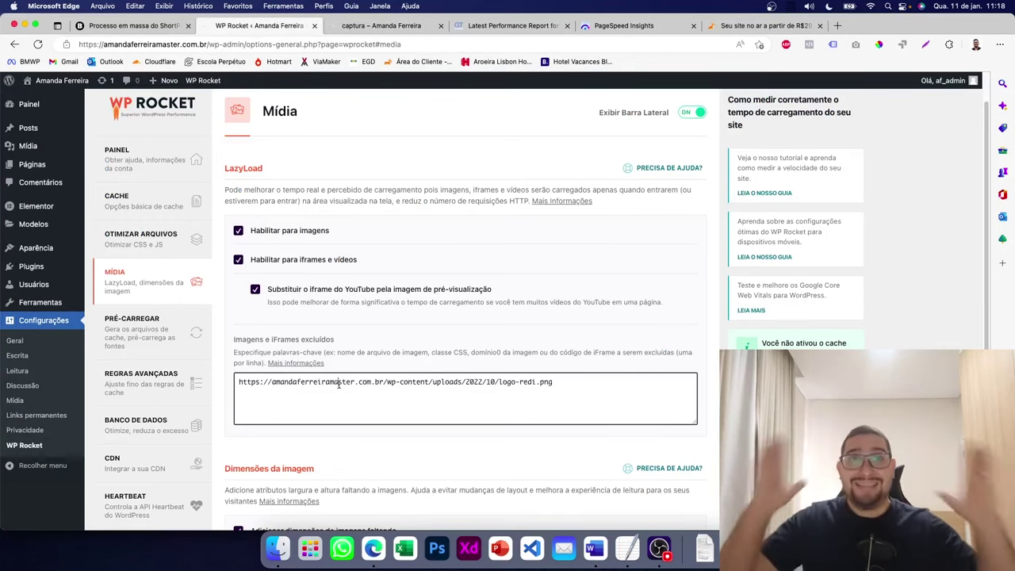
# - Open the landing page's logo image and headline image in separate new tabs
pyautogui.click(369, 28)
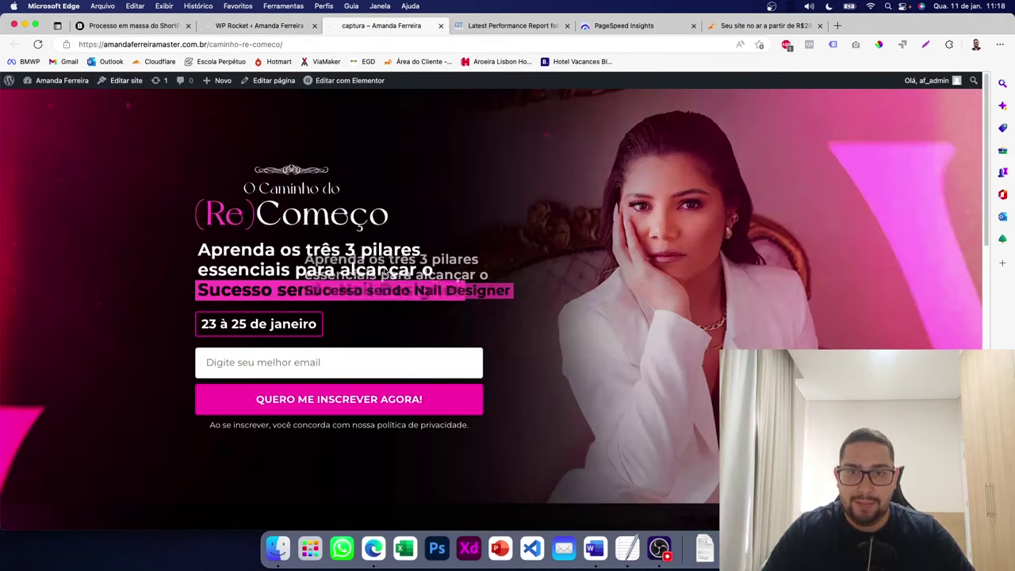
pyautogui.moveTo(305, 323); pyautogui.dragTo(339, 354)
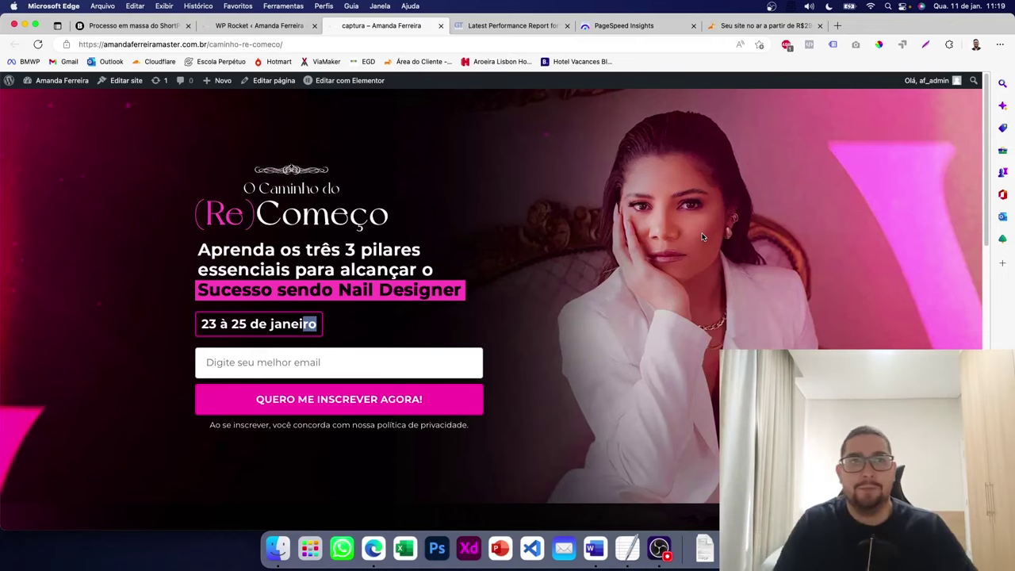
pyautogui.rightClick(297, 201)
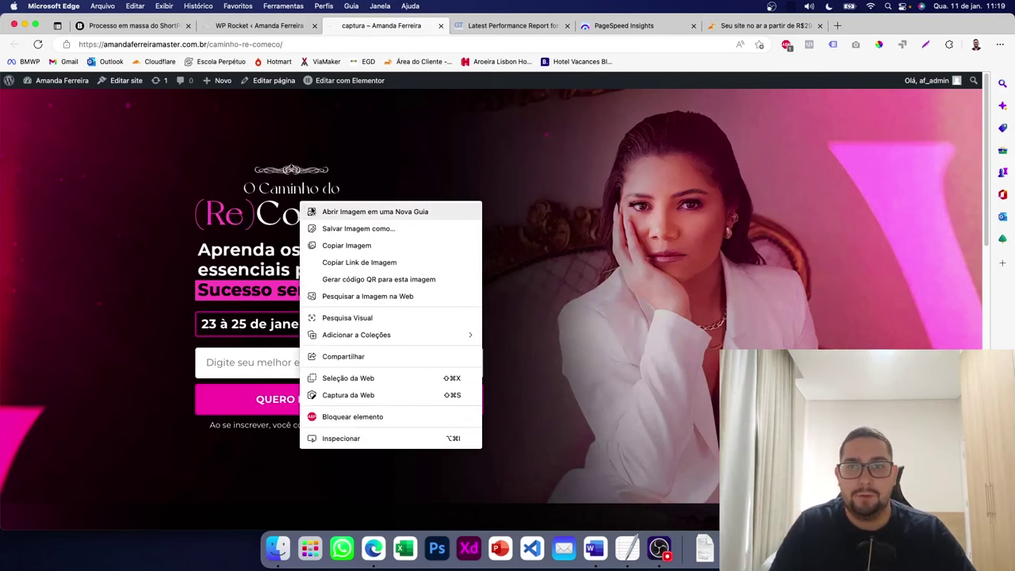
pyautogui.click(305, 208)
pyautogui.rightClick(309, 257)
pyautogui.click(325, 265)
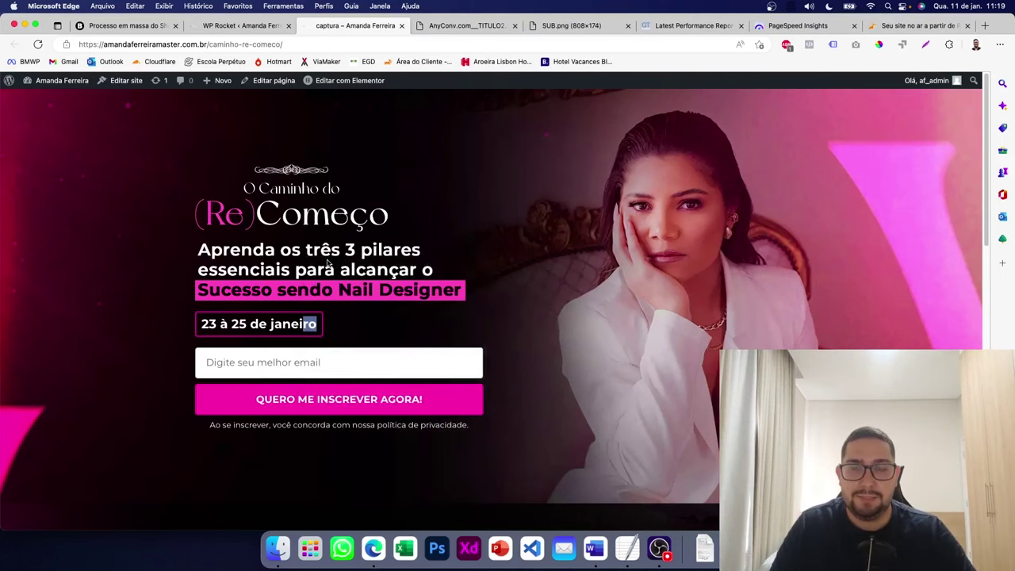
# - Open the WordPress media library in a new tab and show the attachment details of the hero background image AnyConv.com__1.webp
pyautogui.click(242, 26)
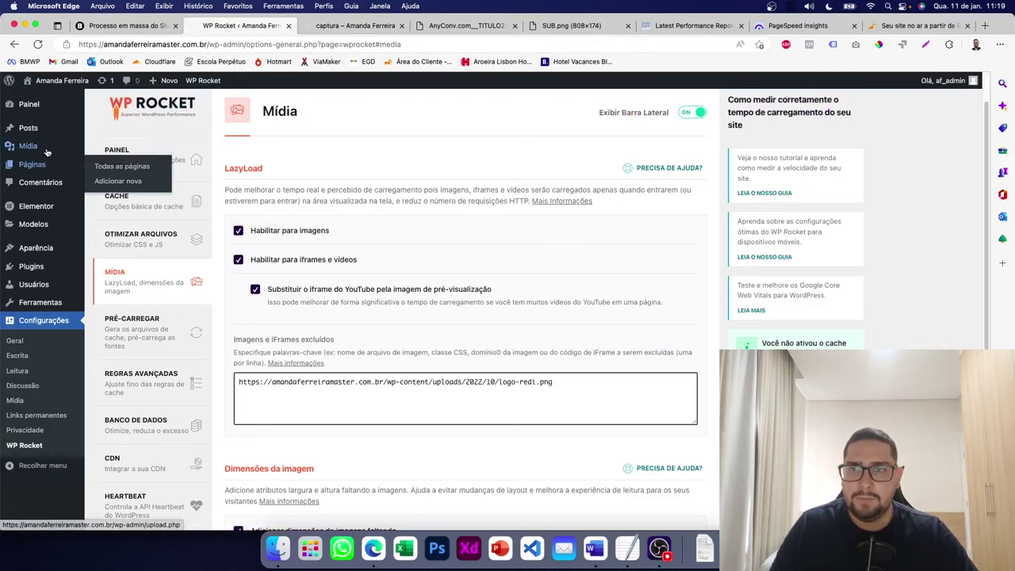
pyautogui.click(321, 27)
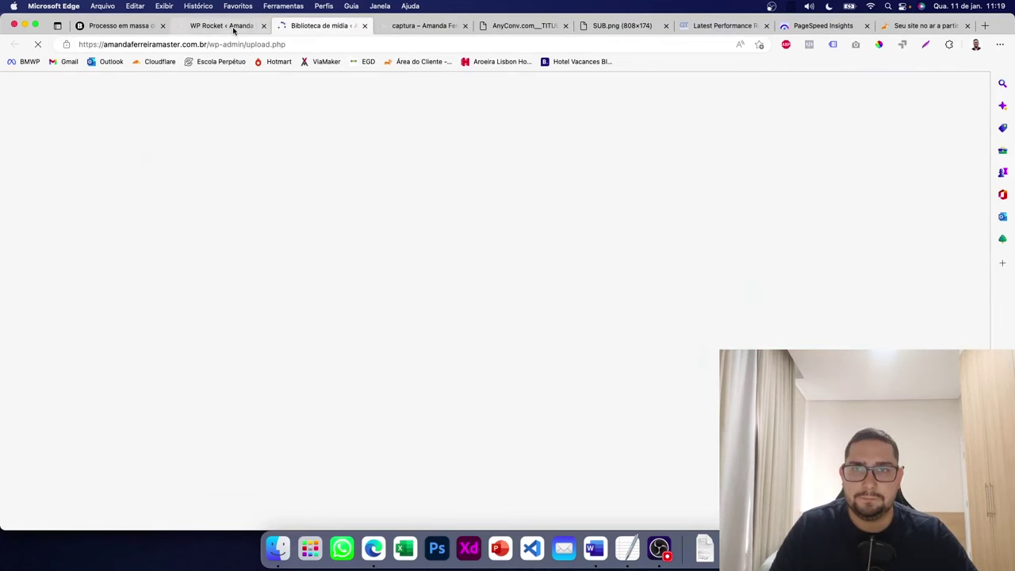
pyautogui.click(238, 26)
pyautogui.click(378, 24)
pyautogui.click(321, 26)
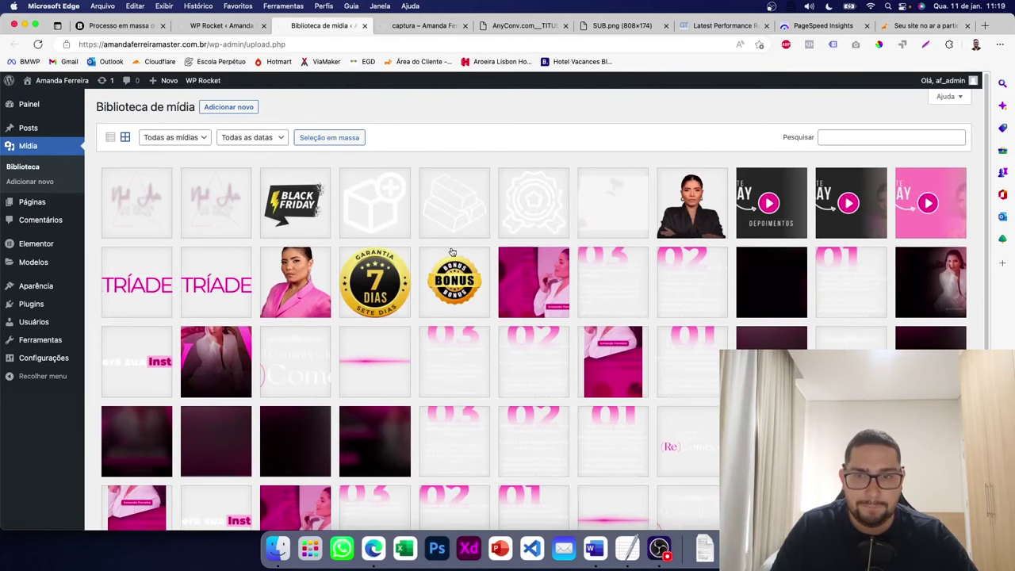
pyautogui.click(935, 314)
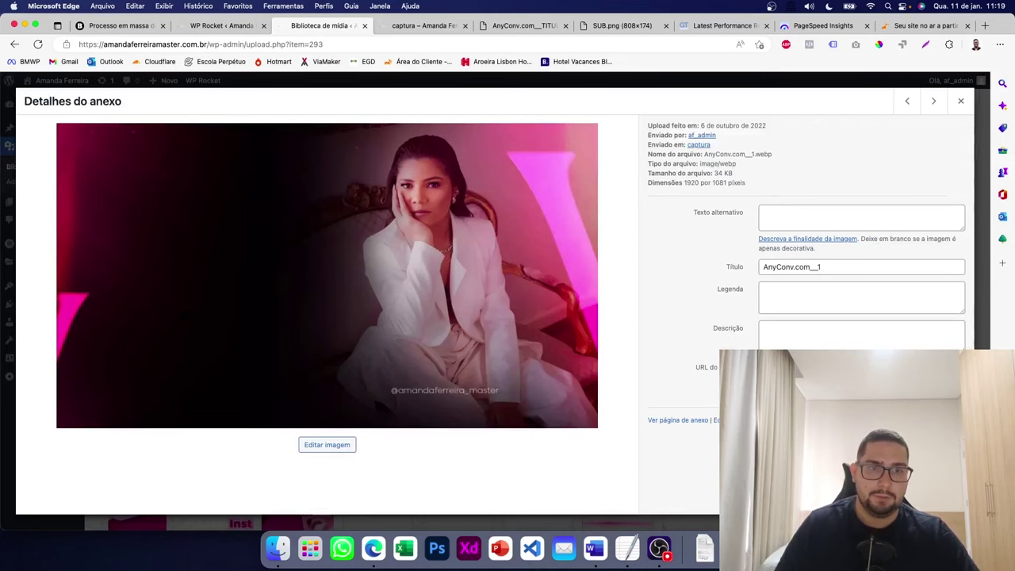
# - Replace the LazyLoad exclusion entry with the URL of the hero background image AnyConv.com__1.webp
pyautogui.click(226, 25)
pyautogui.tripleClick(441, 390)
pyautogui.press('super+v')
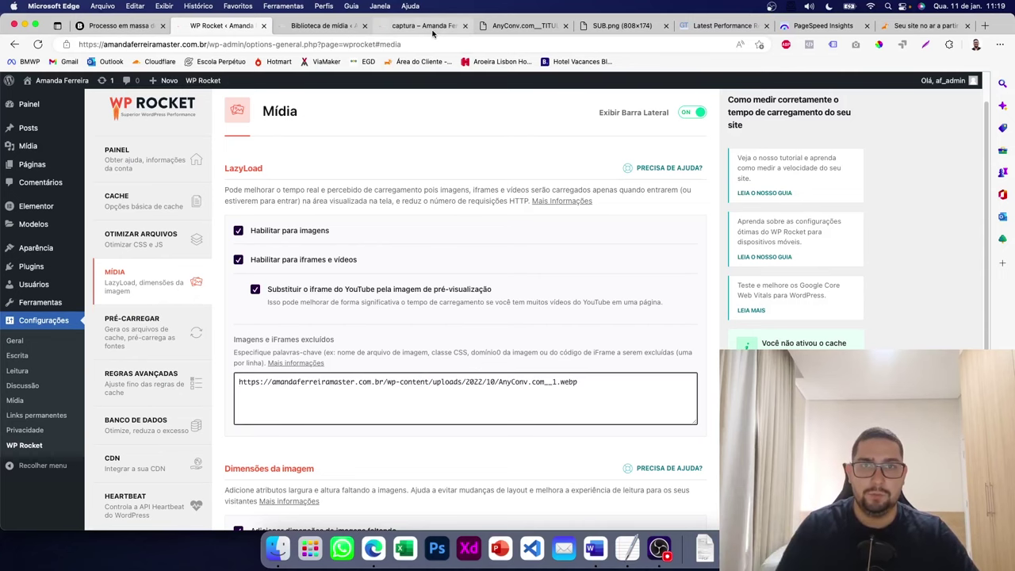
# - Add the URL of the image AnyConv.com__TITULO2.webp on a new line of the LazyLoad exclusions
pyautogui.click(515, 29)
pyautogui.click(515, 38)
pyautogui.press('super+c')
pyautogui.click(222, 25)
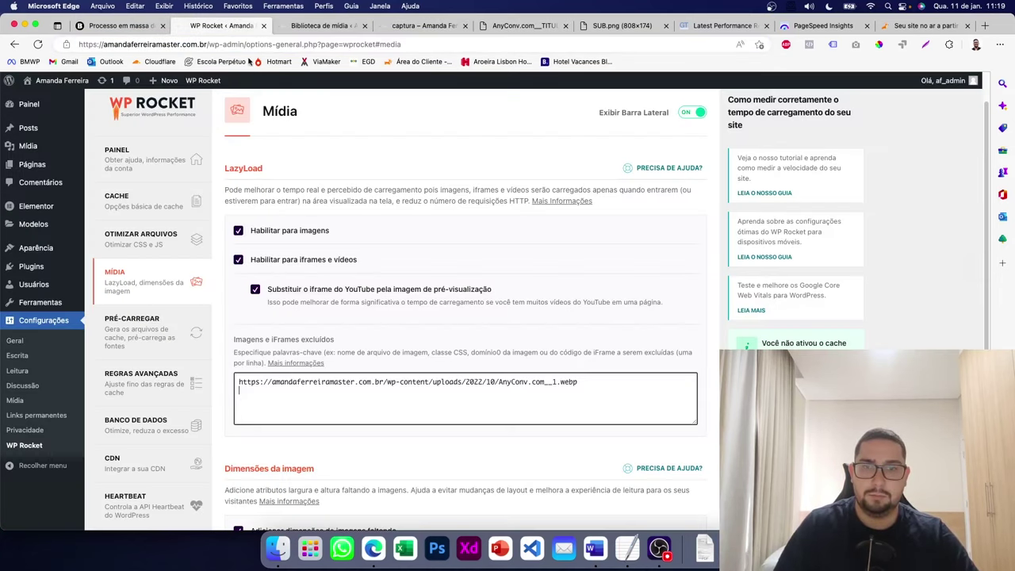
pyautogui.press('Return')
pyautogui.press('super+v')
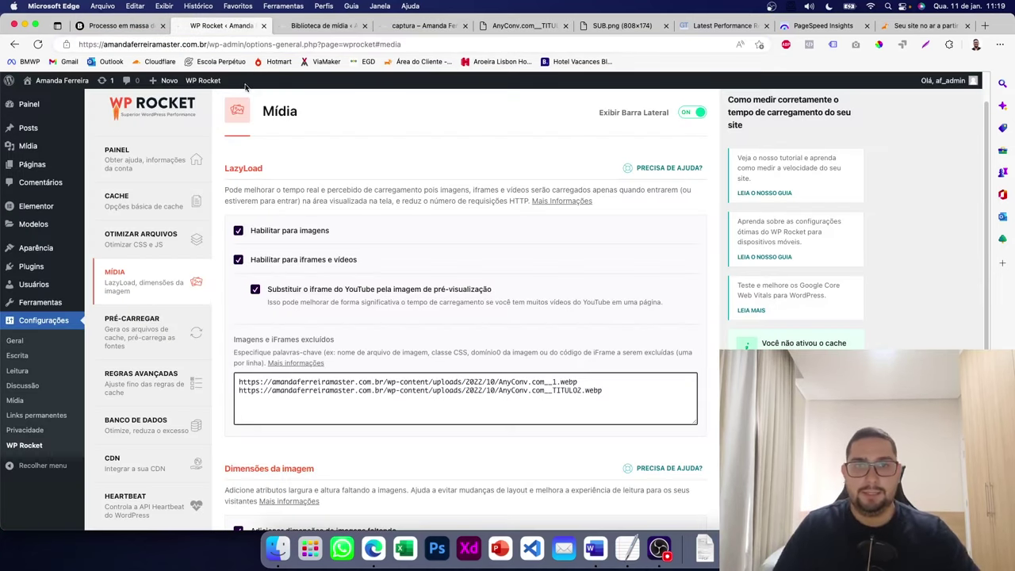
# - Add the SUB.png image URL to the LazyLoad exclusions and save the Mídia settings
pyautogui.click(590, 29)
pyautogui.click(555, 44)
pyautogui.press('super+c')
pyautogui.click(200, 26)
pyautogui.press('super+v')
pyautogui.press('Return')
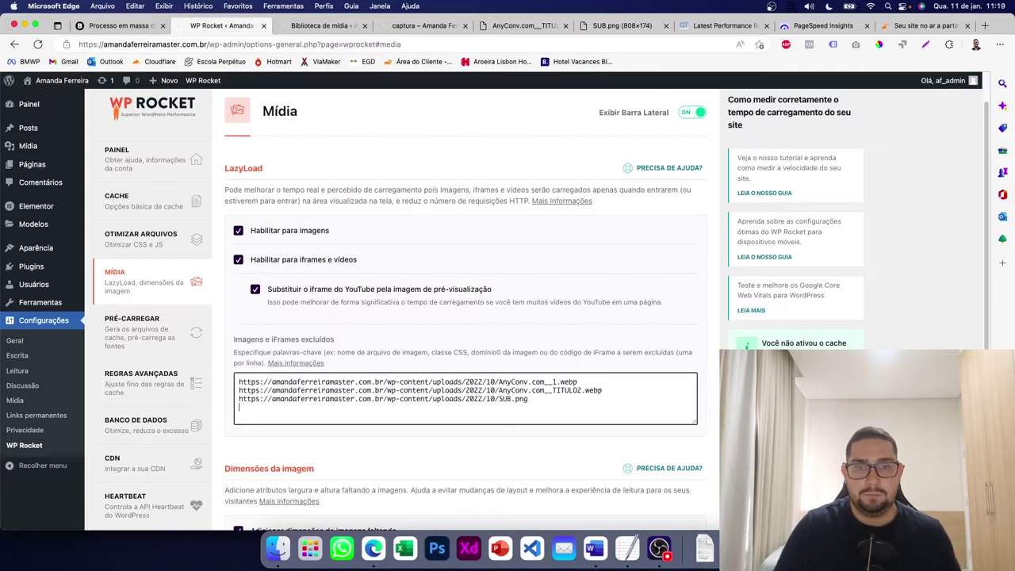
pyautogui.scroll(-6, 352, 204)
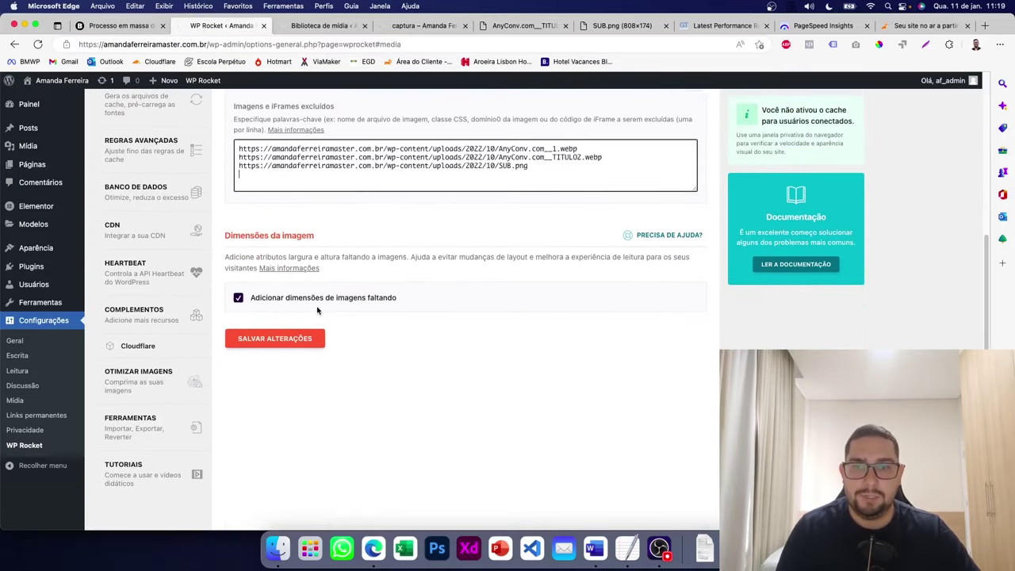
pyautogui.click(291, 338)
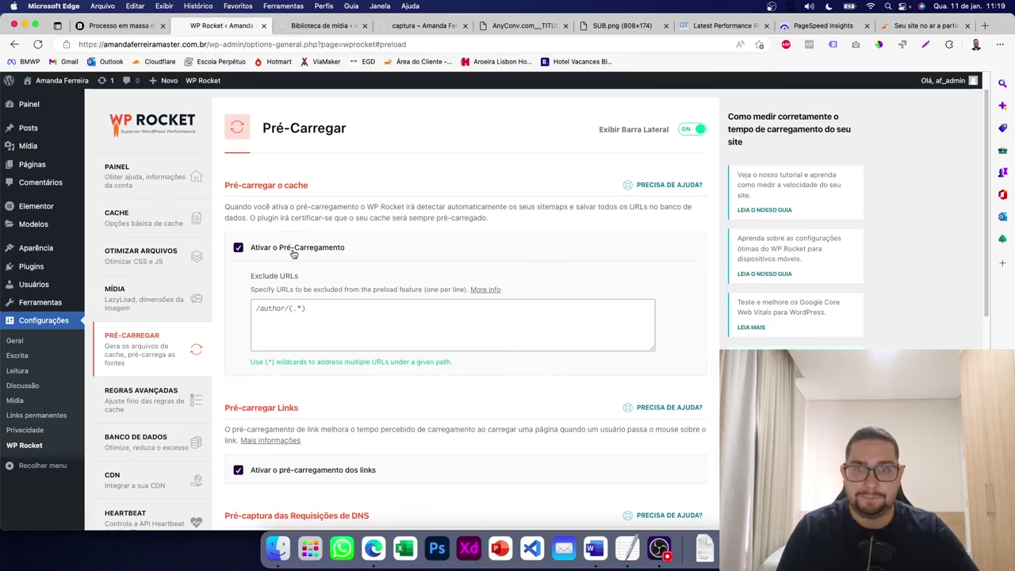
# - Disable link preloading, switch to TextEdit and copy the prefetch domain list from //maps.googleapis.com through //1.gravatar.com in Sem Título.rtf
pyautogui.scroll(-5, 329, 257)
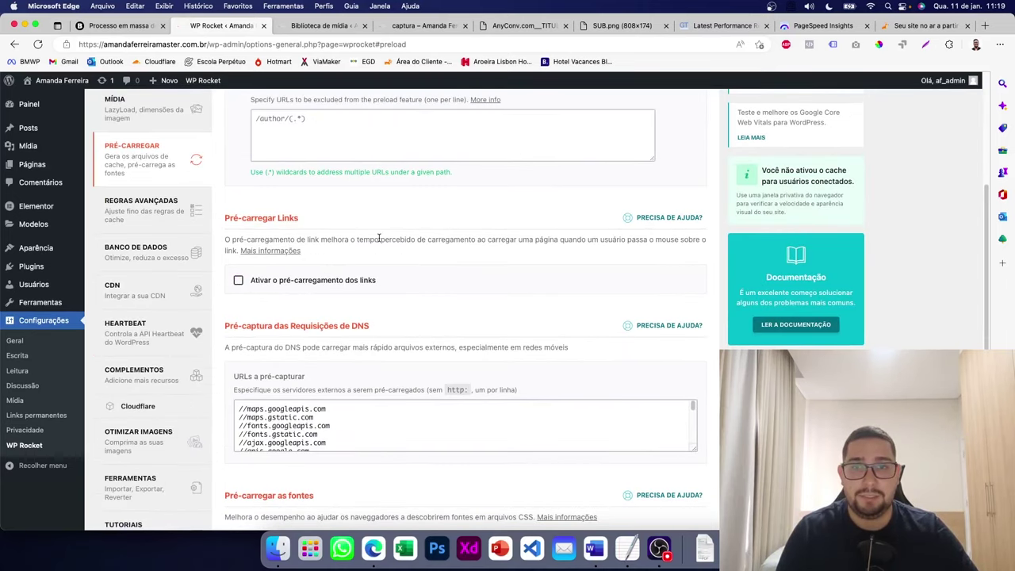
pyautogui.scroll(-3, 298, 287)
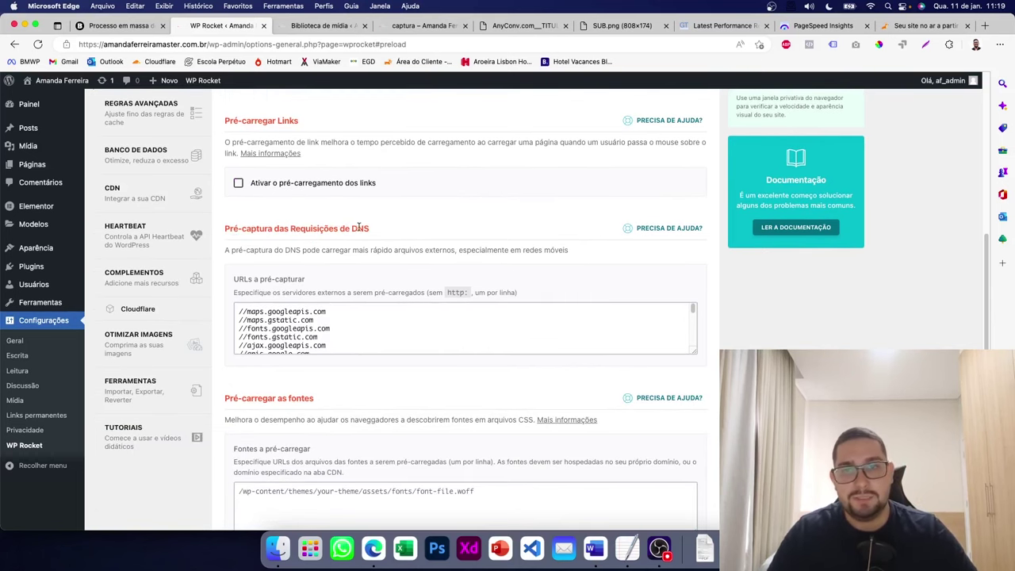
pyautogui.click(627, 547)
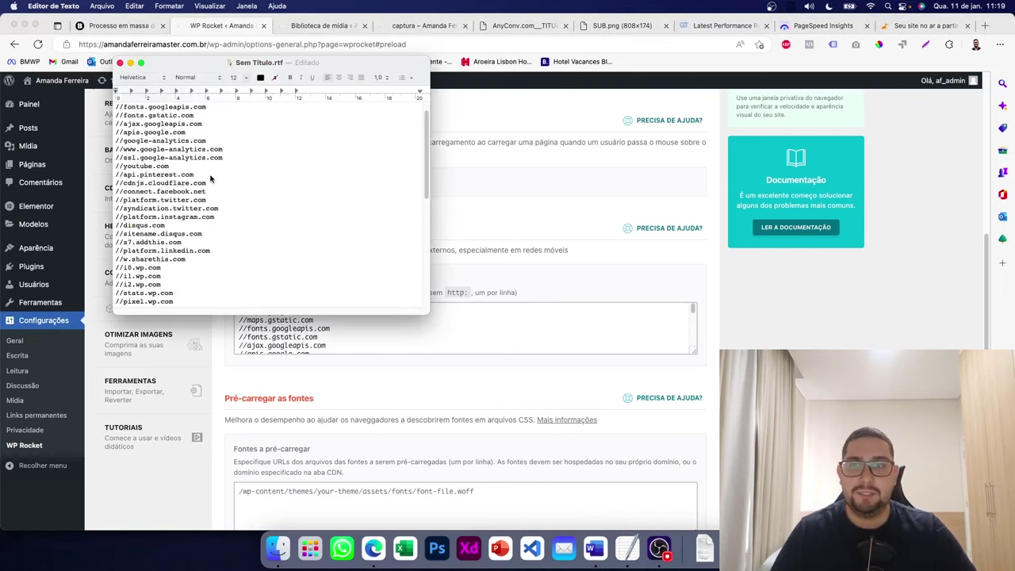
pyautogui.moveTo(116, 106); pyautogui.dragTo(222, 176)
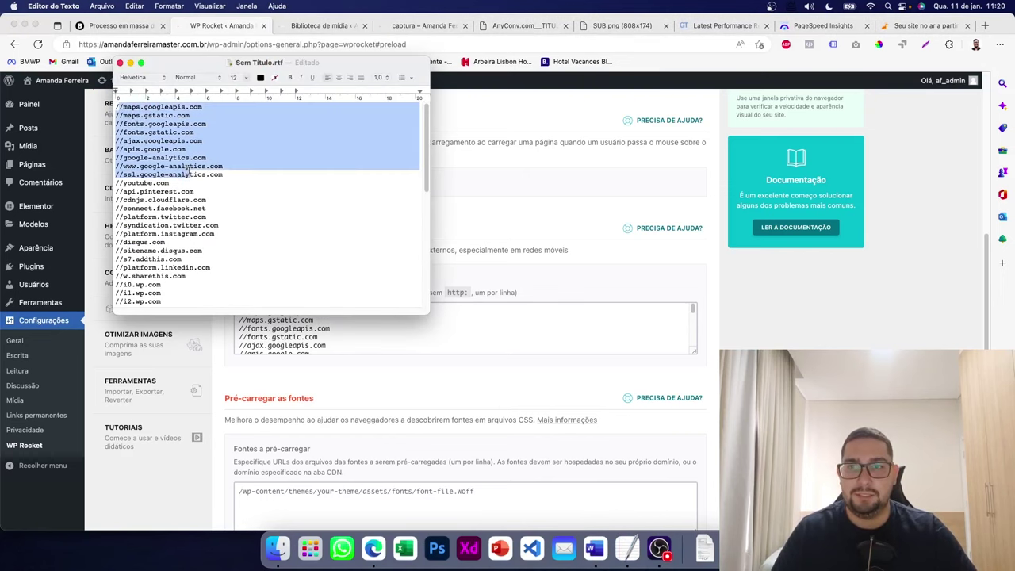
pyautogui.click(194, 191)
pyautogui.moveTo(116, 105); pyautogui.dragTo(193, 250)
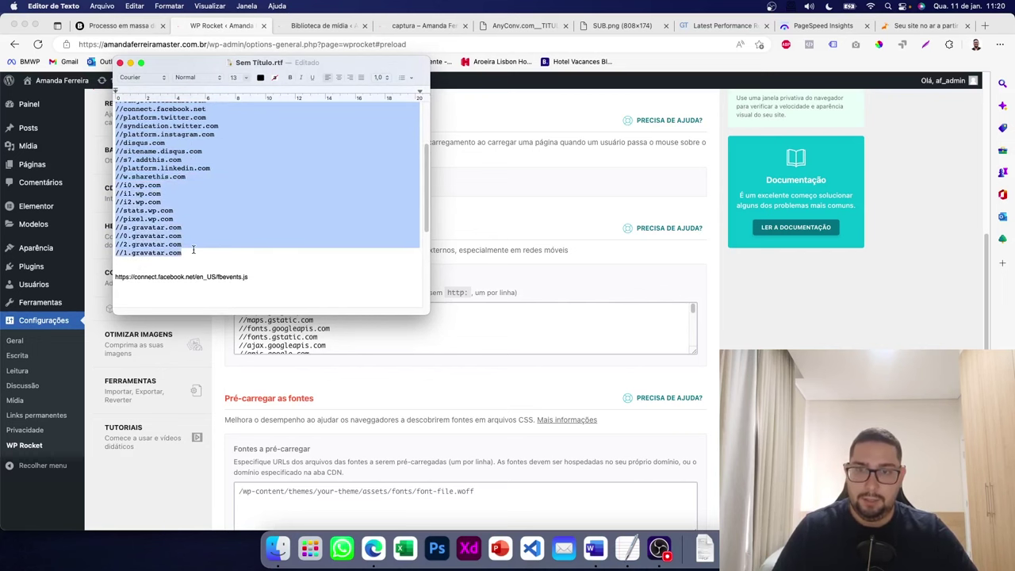
# - Replace the contents of the DNS prefetch URLs in WP Rocket's preload settings with the copied domain list
pyautogui.click(295, 351)
pyautogui.press('super+a')
pyautogui.press('BackSpace')
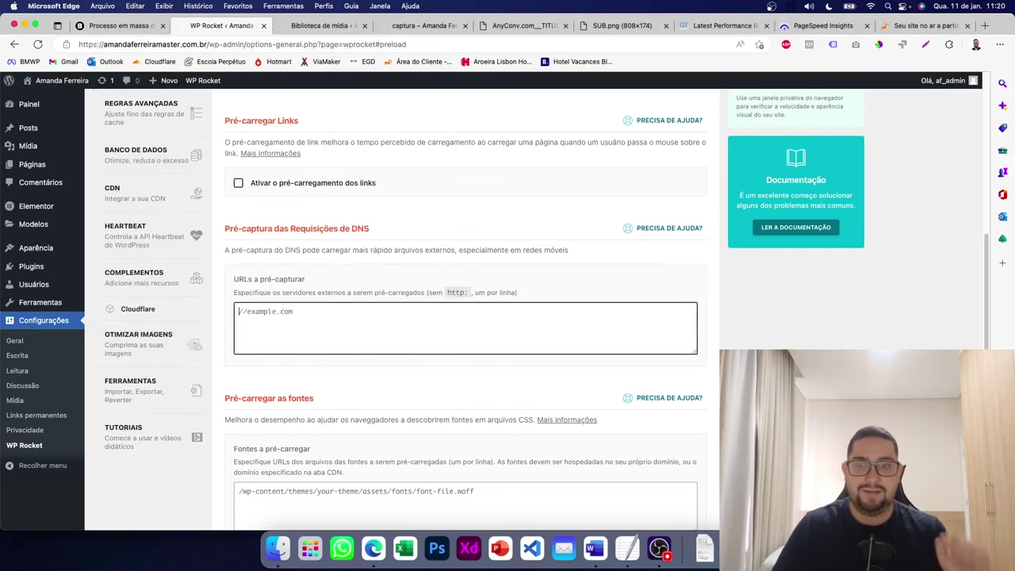
pyautogui.press('super+v')
pyautogui.scroll(-2, 147, 387)
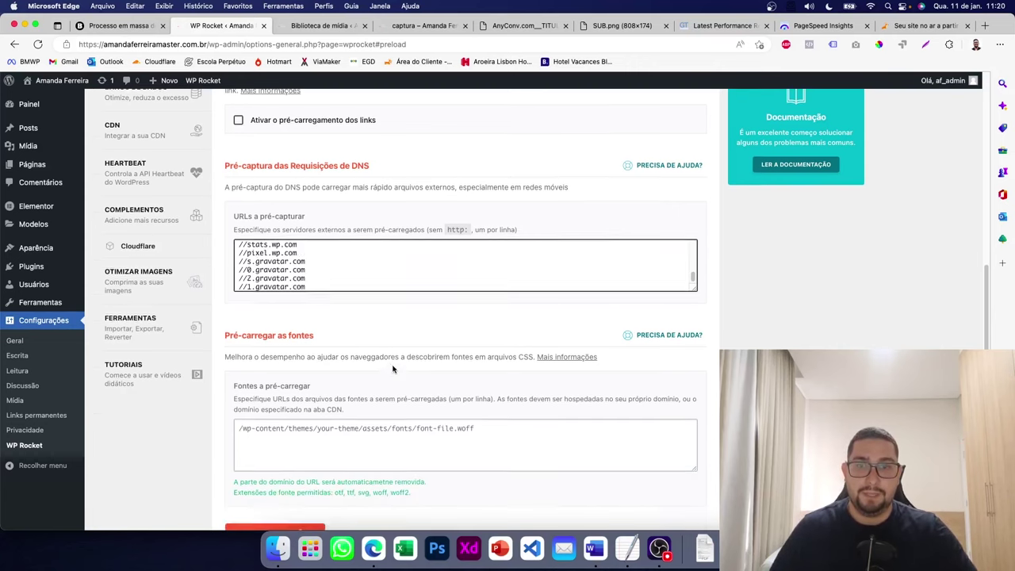
# - In WP Rocket's database settings, include Comentários Spam, Comentários na Lixeira and Posts na Lixeira in the cleanup
pyautogui.scroll(5, 146, 387)
pyautogui.click(147, 389)
pyautogui.scroll(-3, 336, 349)
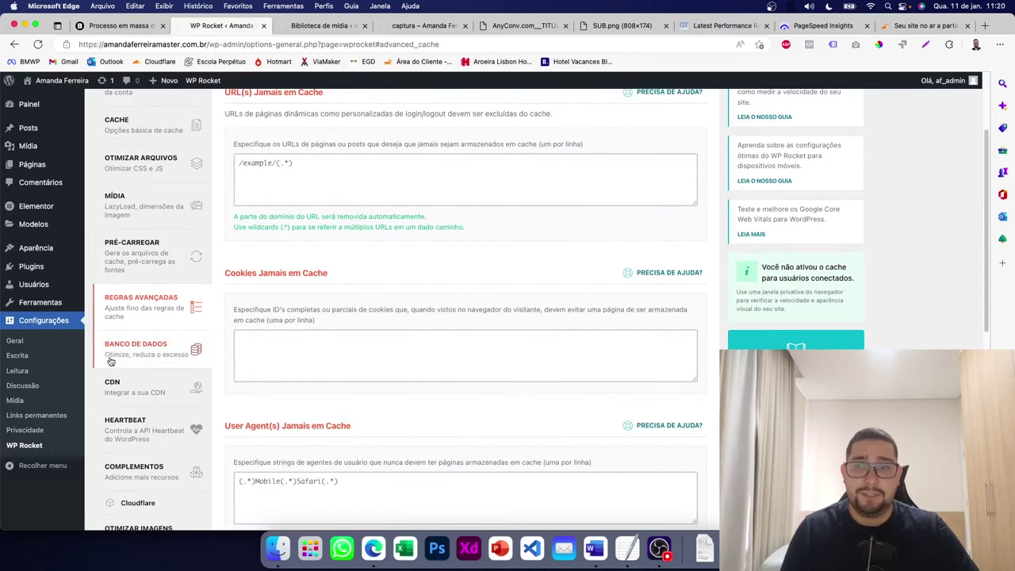
pyautogui.click(195, 347)
pyautogui.scroll(-1, 248, 325)
pyautogui.scroll(-4, 251, 324)
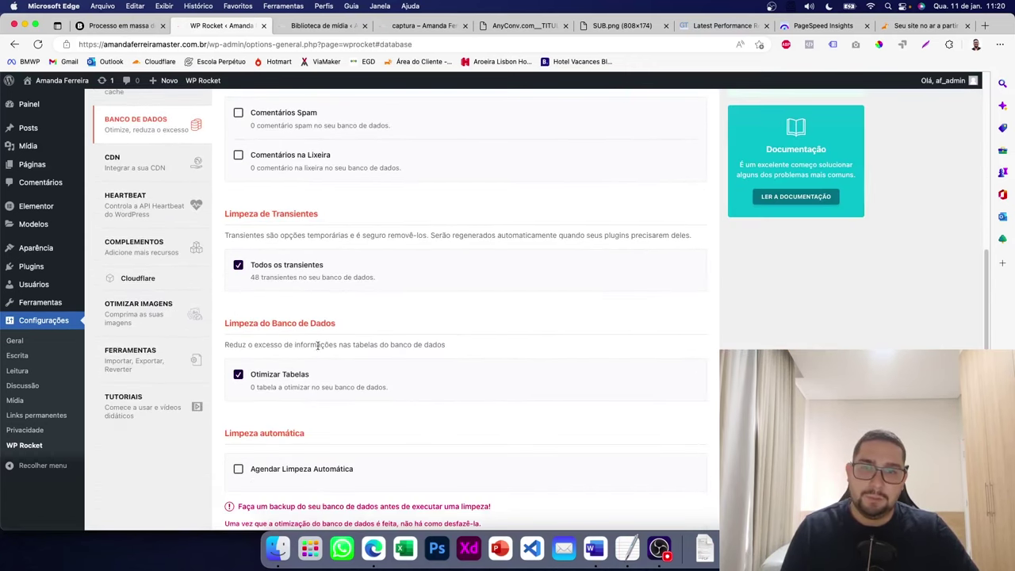
pyautogui.scroll(-2, 318, 346)
pyautogui.scroll(3, 267, 325)
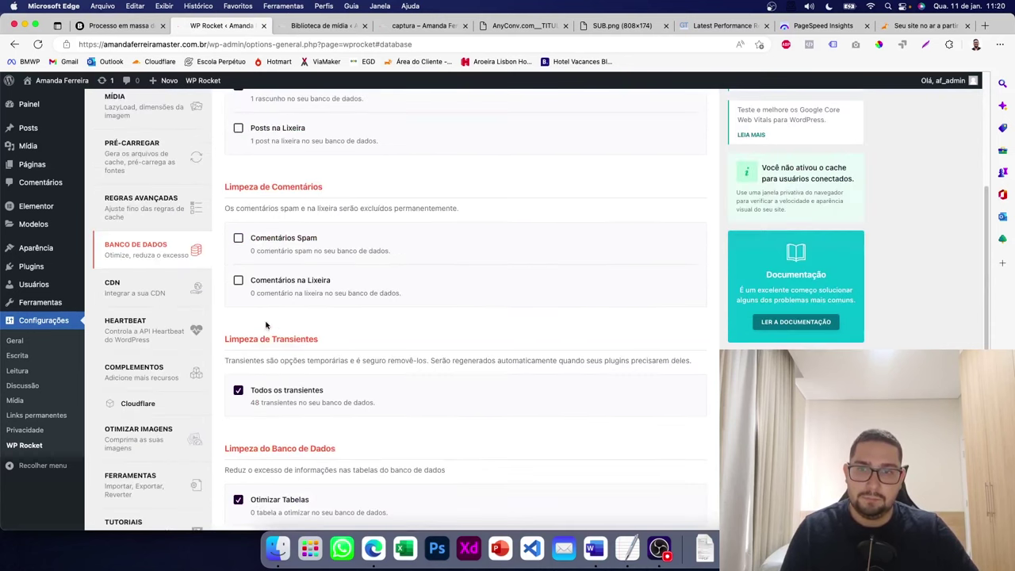
pyautogui.click(269, 238)
pyautogui.click(268, 280)
pyautogui.click(279, 127)
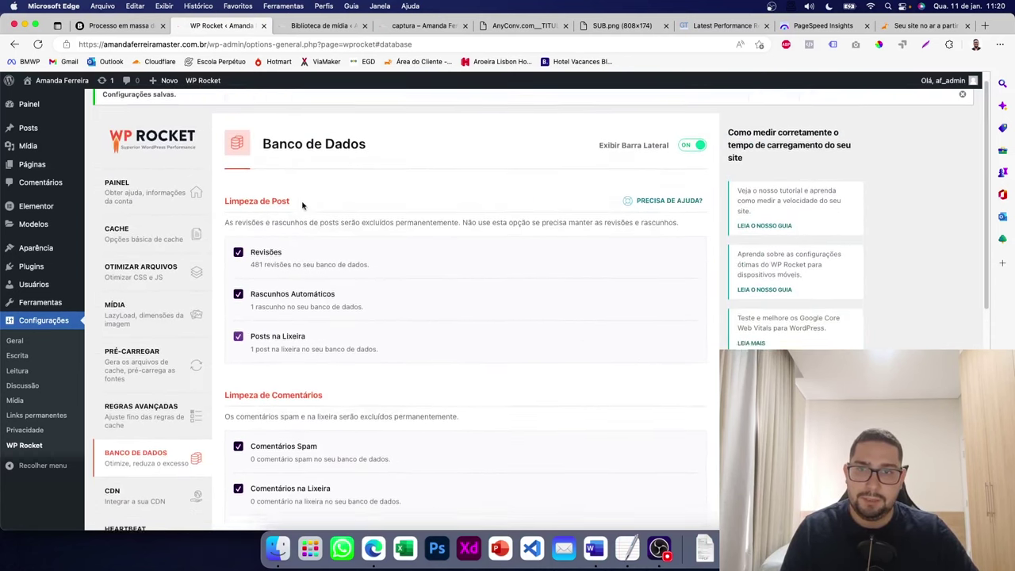
# - Switch scheduled automatic cleanup on and back off, and save the changes to optimize the database
pyautogui.scroll(-10, 302, 205)
pyautogui.click(303, 371)
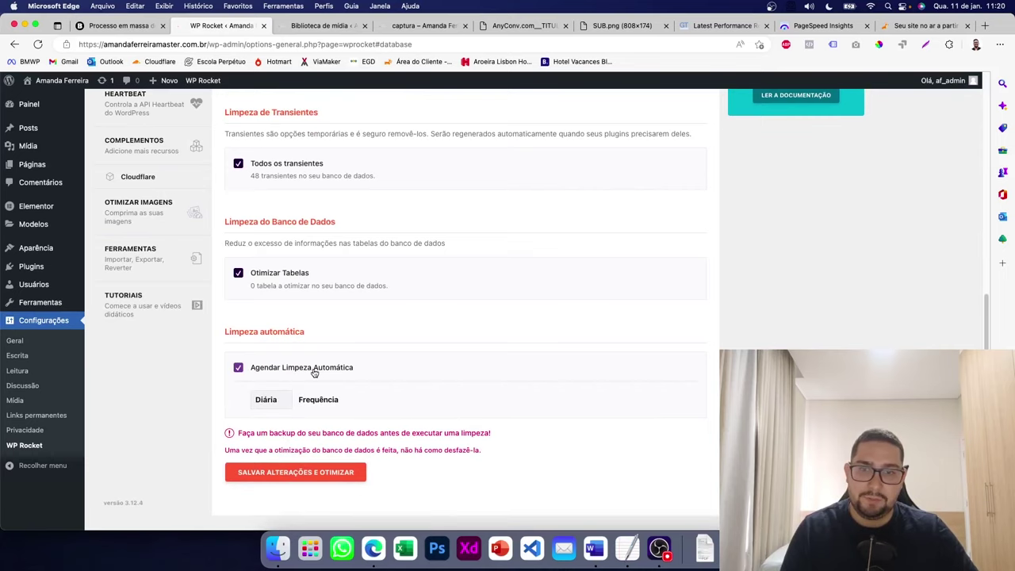
pyautogui.click(316, 373)
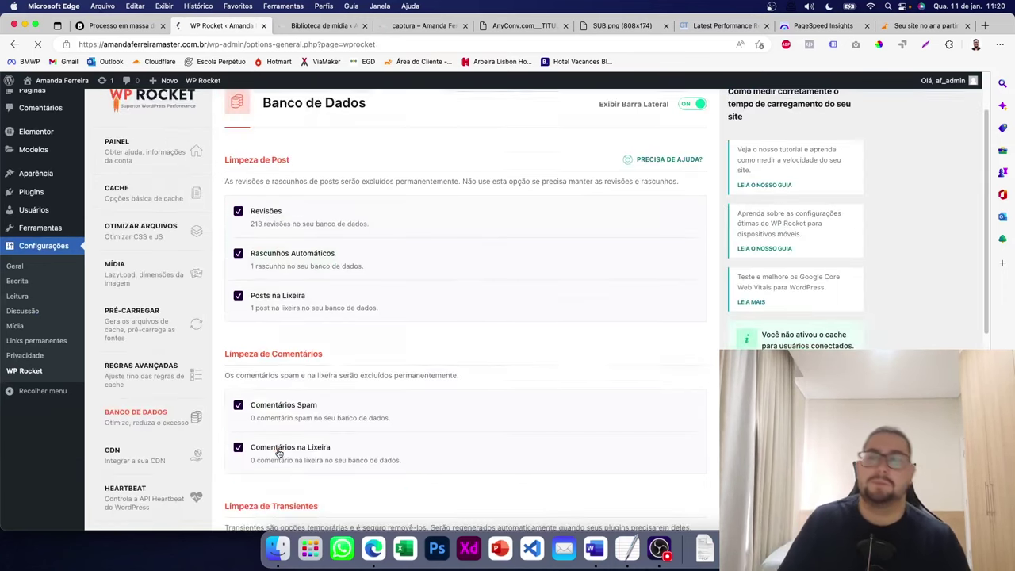
# - Set Heartbeat to Desativar for the dashboard, Reduzir atividade for the post editor and Desativar for the interface, save, and dismiss the notices
pyautogui.scroll(-5, 197, 385)
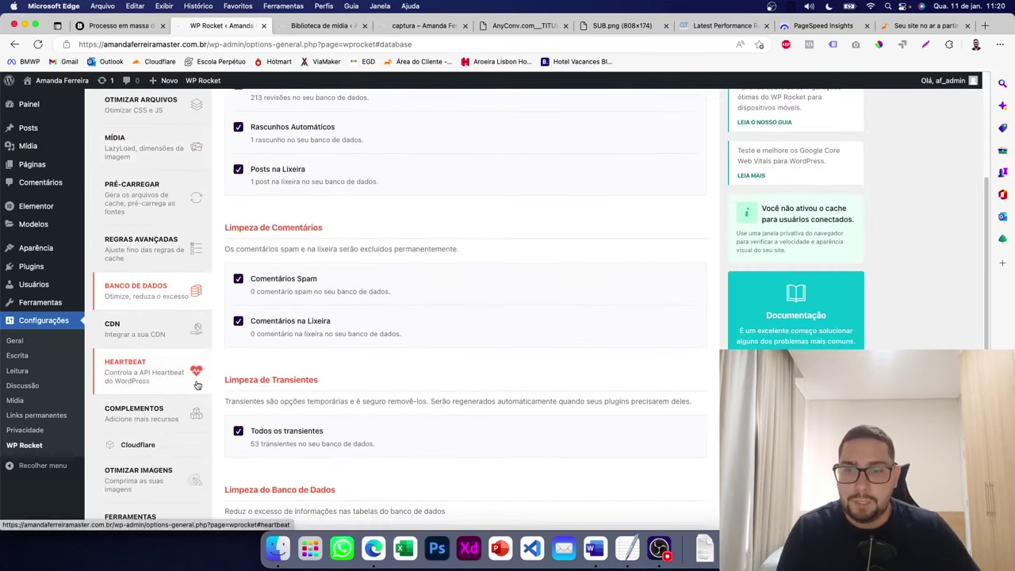
pyautogui.click(130, 369)
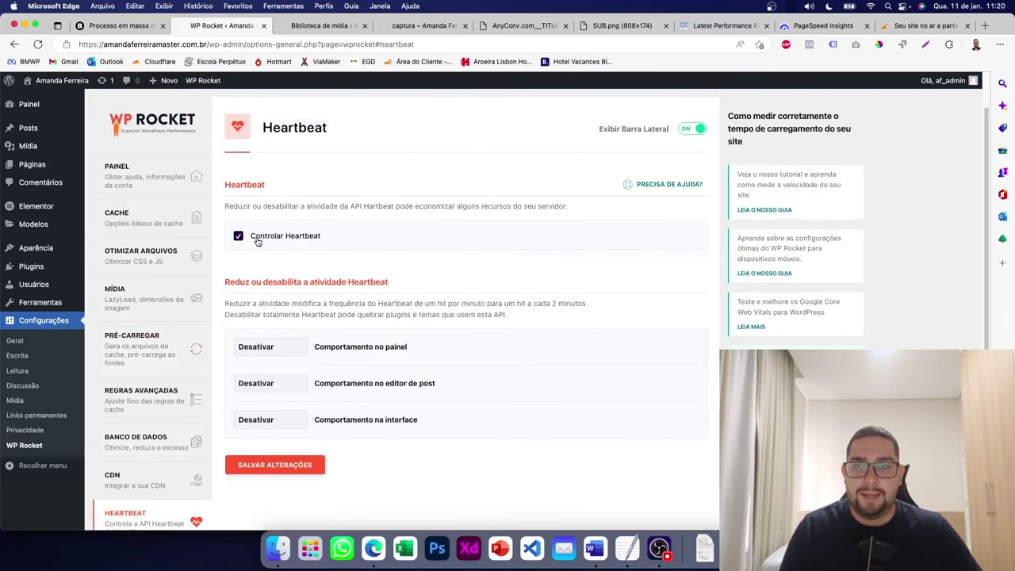
pyautogui.click(308, 354)
pyautogui.click(305, 348)
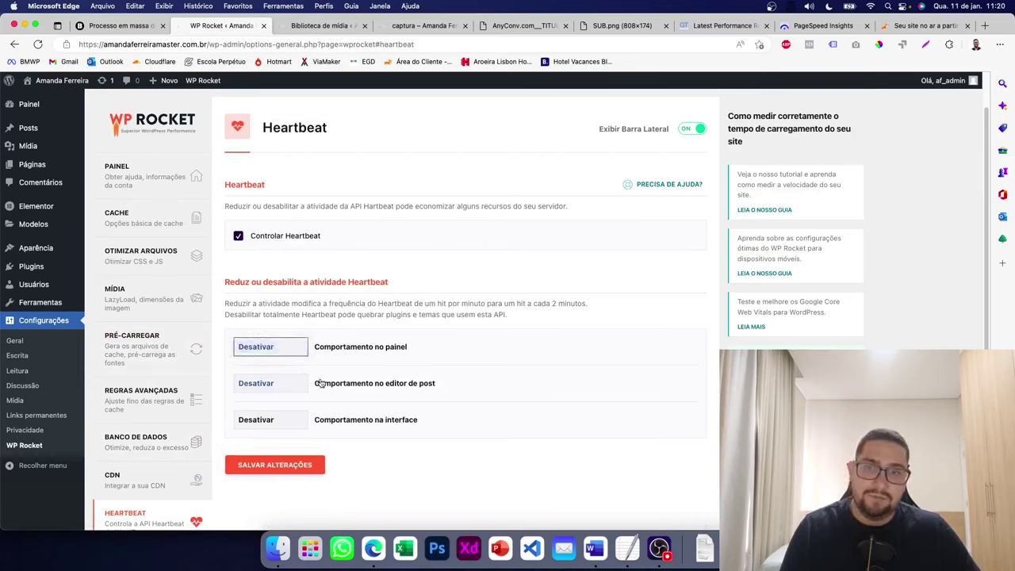
pyautogui.click(261, 384)
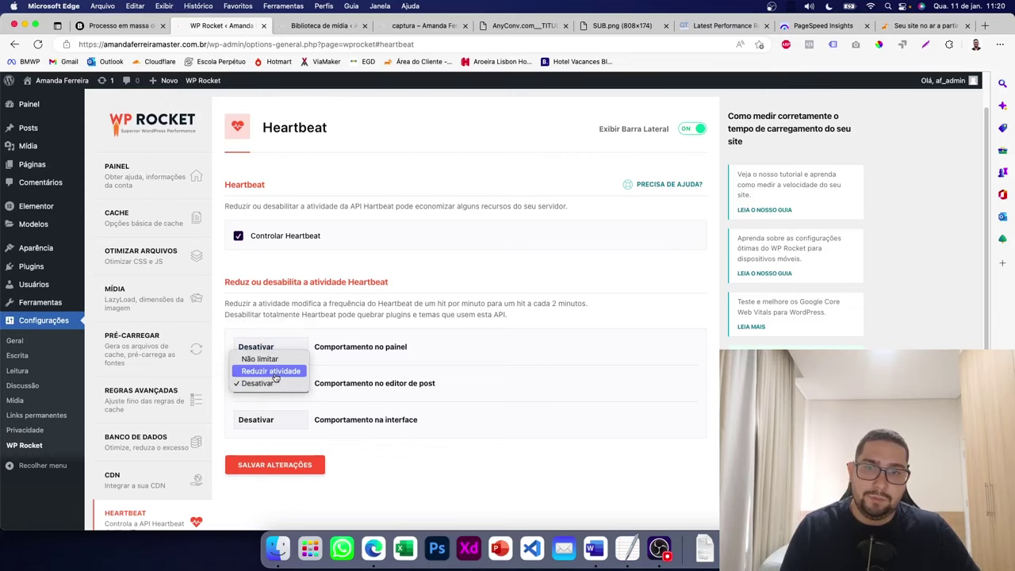
pyautogui.click(274, 371)
pyautogui.click(283, 425)
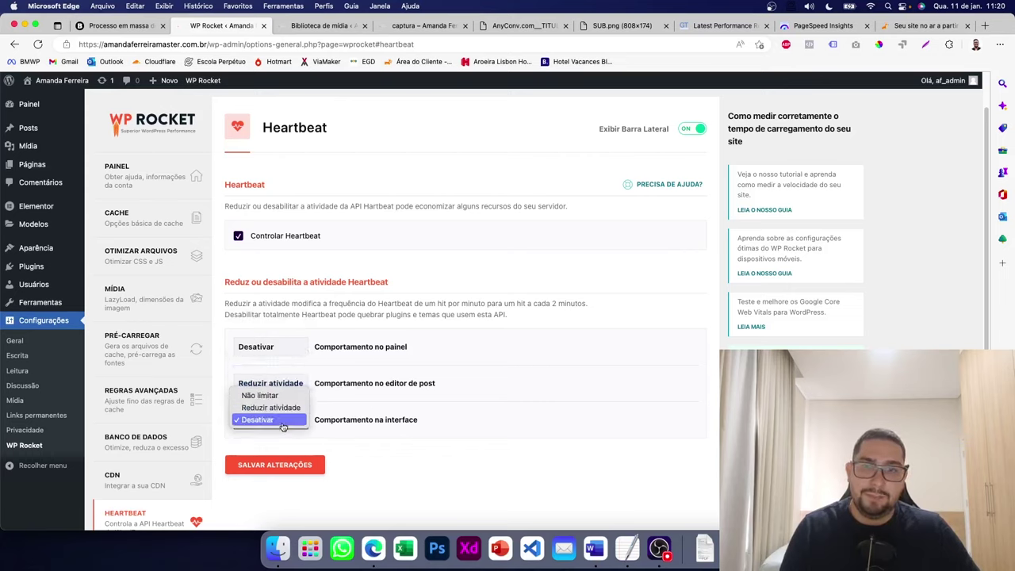
pyautogui.click(274, 421)
pyautogui.click(293, 464)
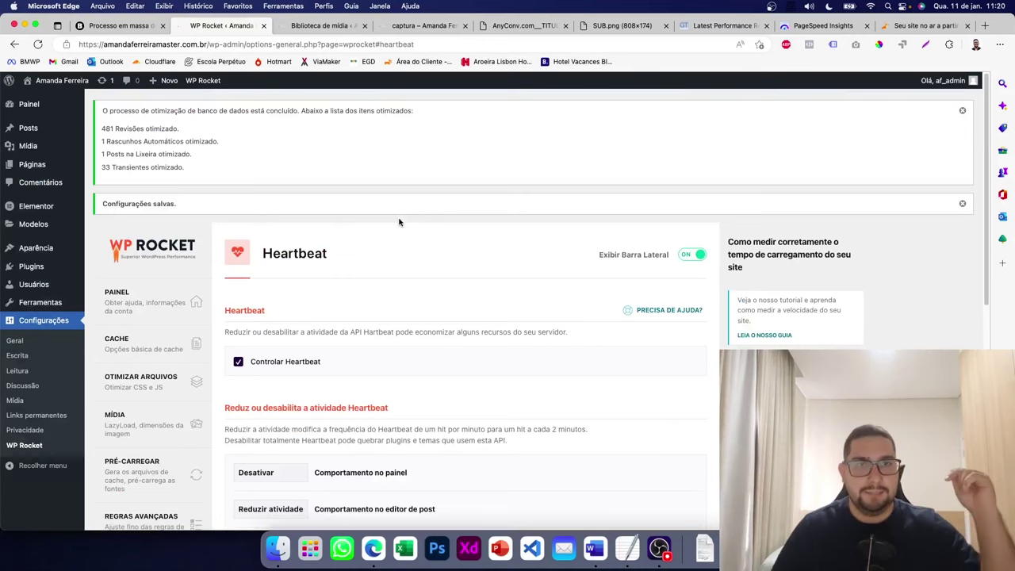
pyautogui.click(962, 111)
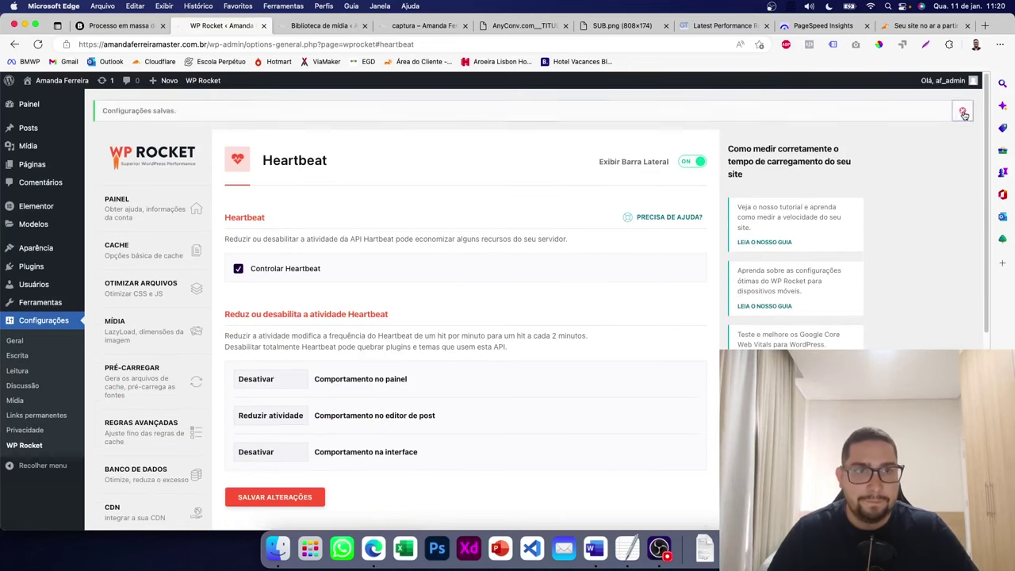
pyautogui.click(961, 110)
# - Upload perfmatters.2.0.2.zip from the Aula otim folder as a new WordPress plugin, install it and activate it
pyautogui.moveTo(42, 266)
pyautogui.click(93, 284)
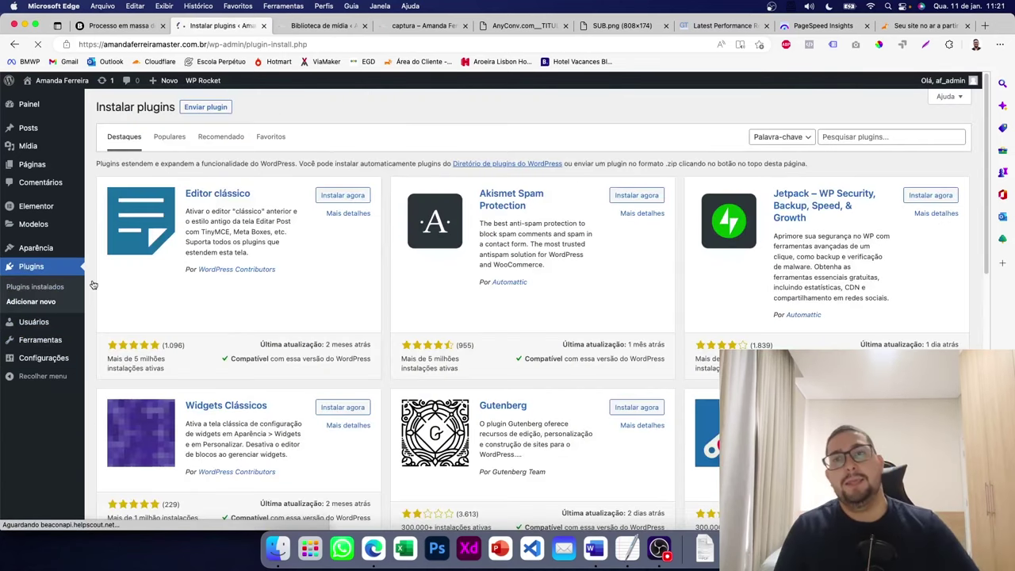
pyautogui.click(228, 111)
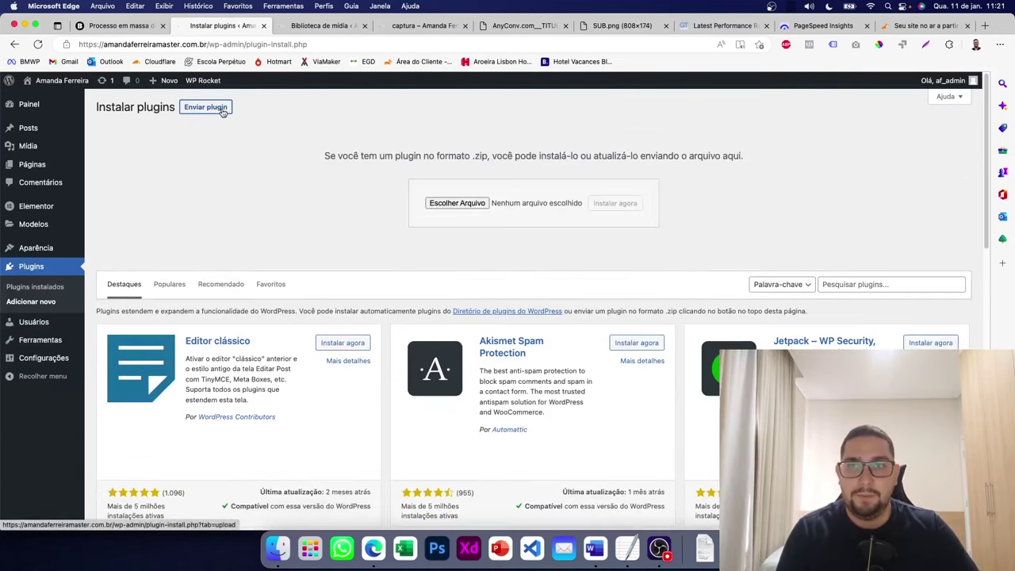
pyautogui.click(458, 204)
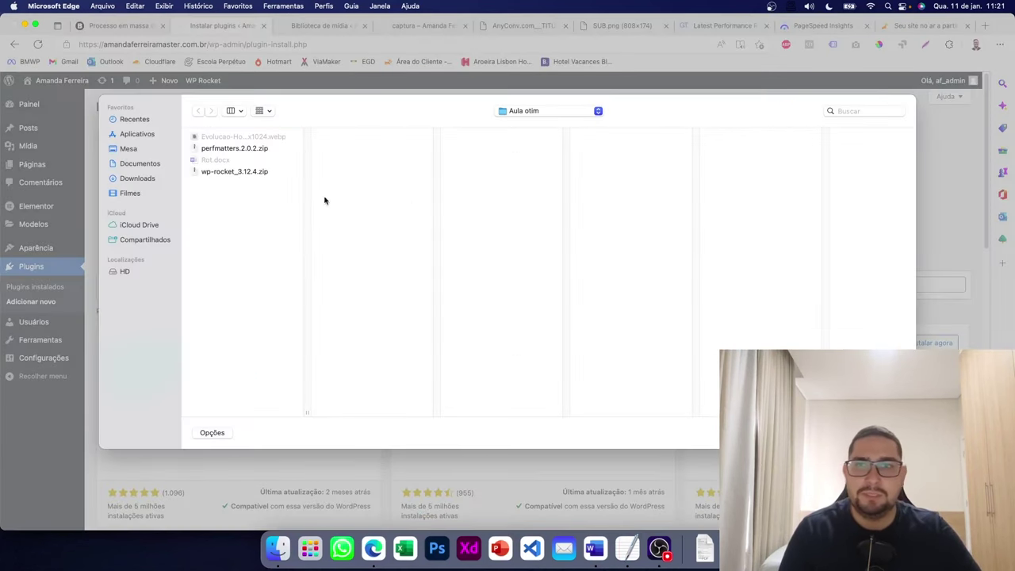
pyautogui.click(238, 148)
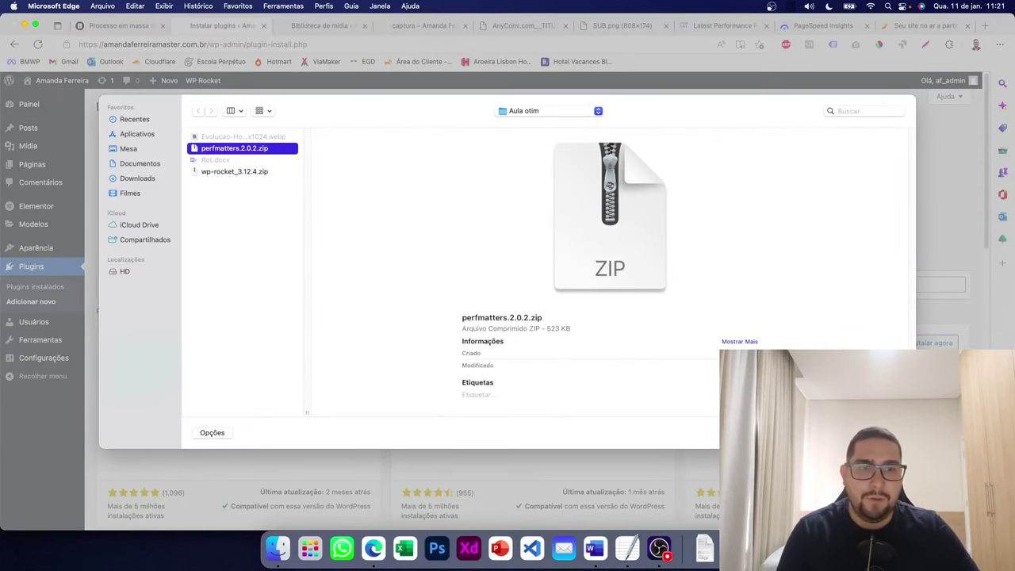
pyautogui.press('Return')
pyautogui.click(624, 206)
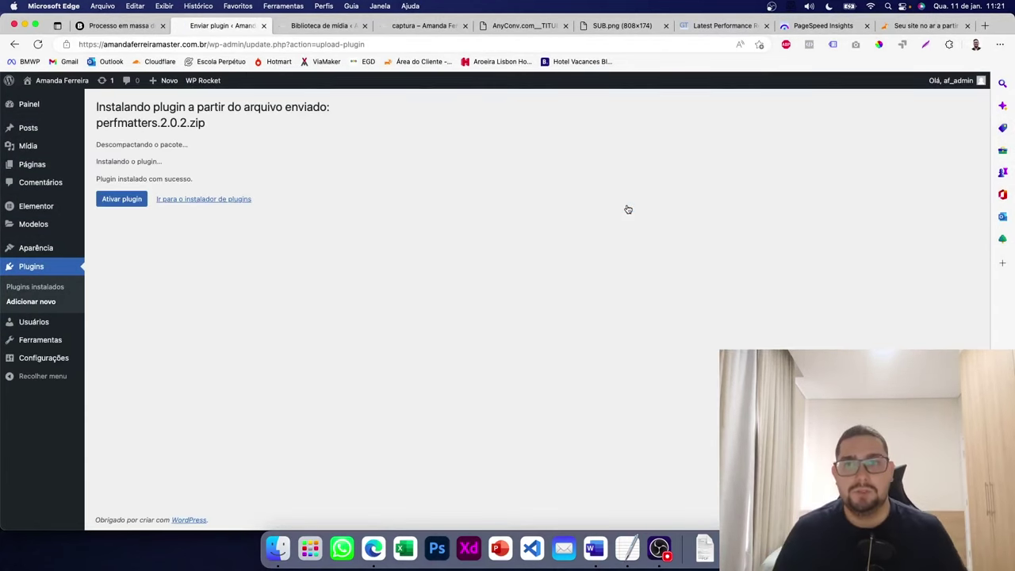
pyautogui.click(110, 201)
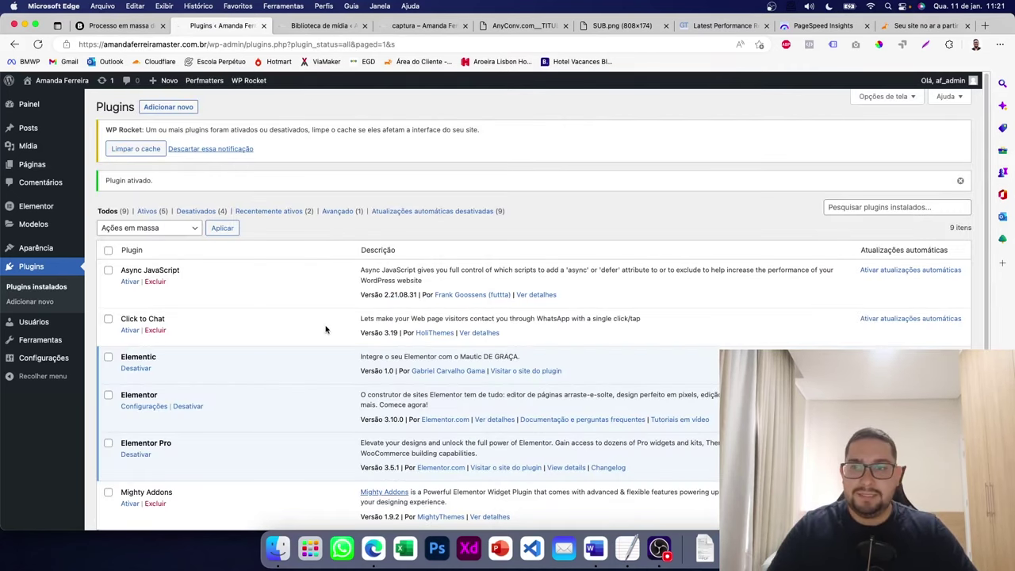
# - Open the Perfmatters settings and look over the general options
pyautogui.moveTo(30, 359)
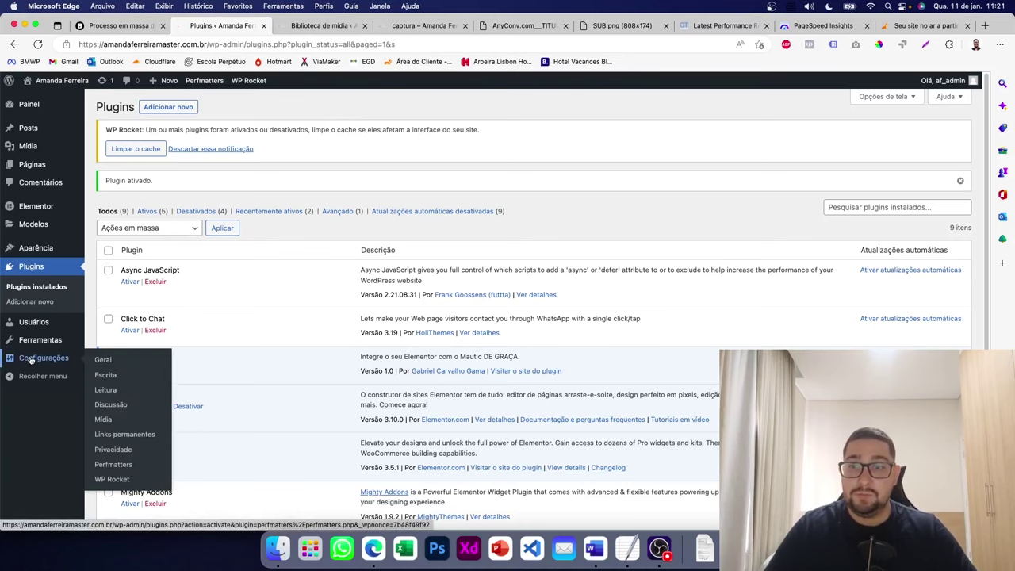
pyautogui.click(115, 465)
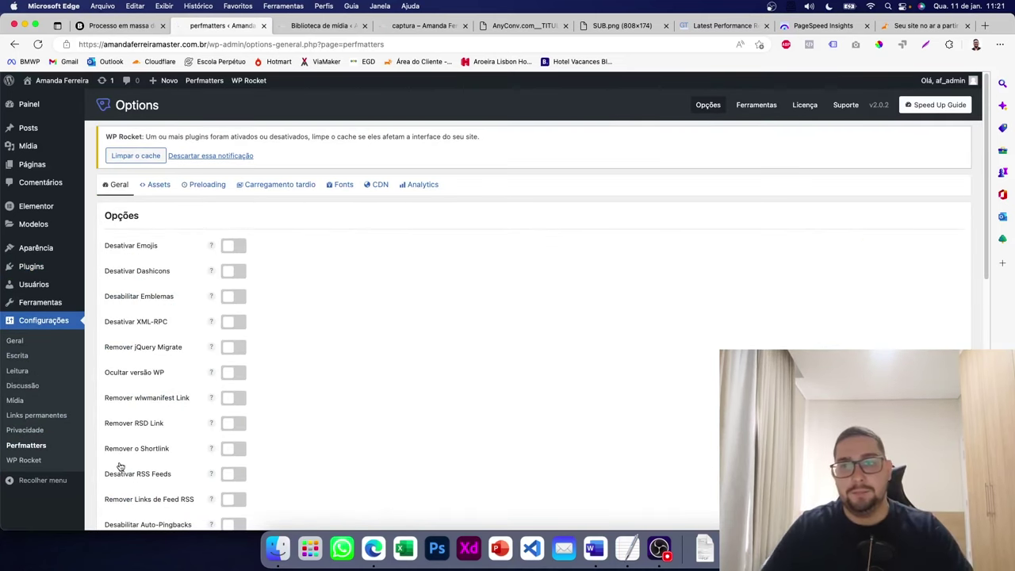
pyautogui.scroll(-5, 120, 466)
pyautogui.scroll(5, 194, 398)
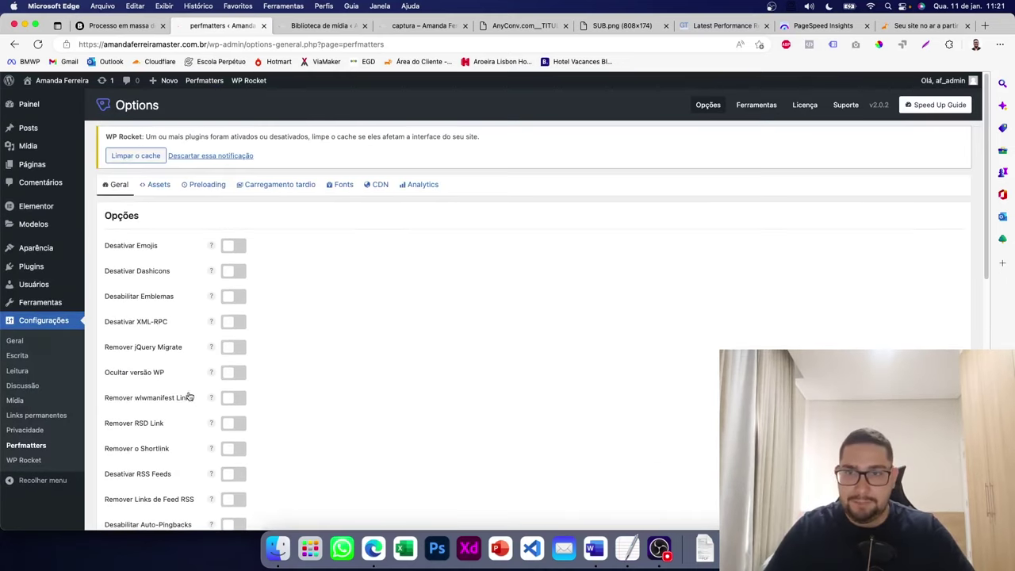
# - In the Perfmatters Assets settings, switch Remove Unused CSS off and back on
pyautogui.click(155, 189)
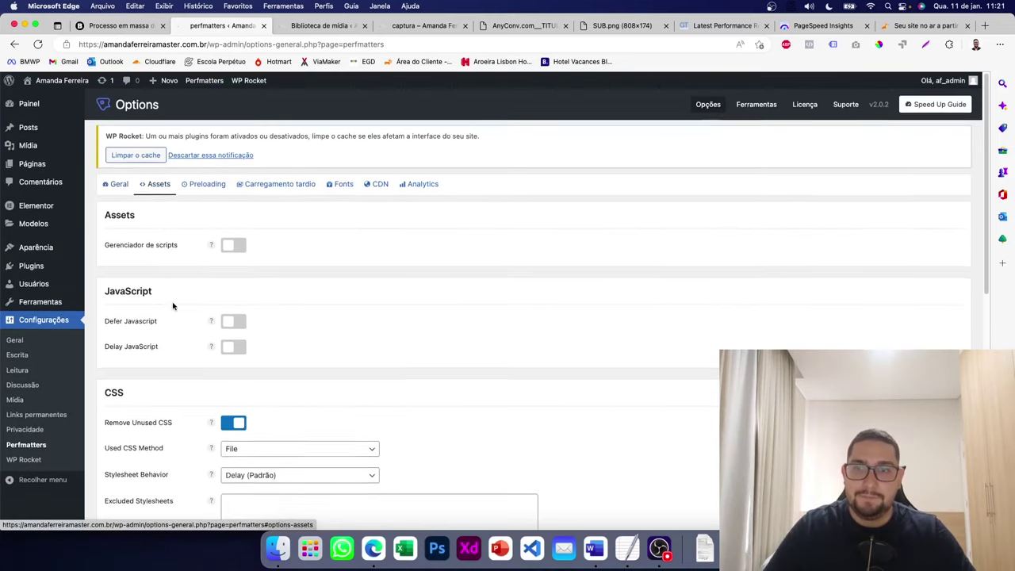
pyautogui.scroll(-2, 159, 317)
pyautogui.click(232, 341)
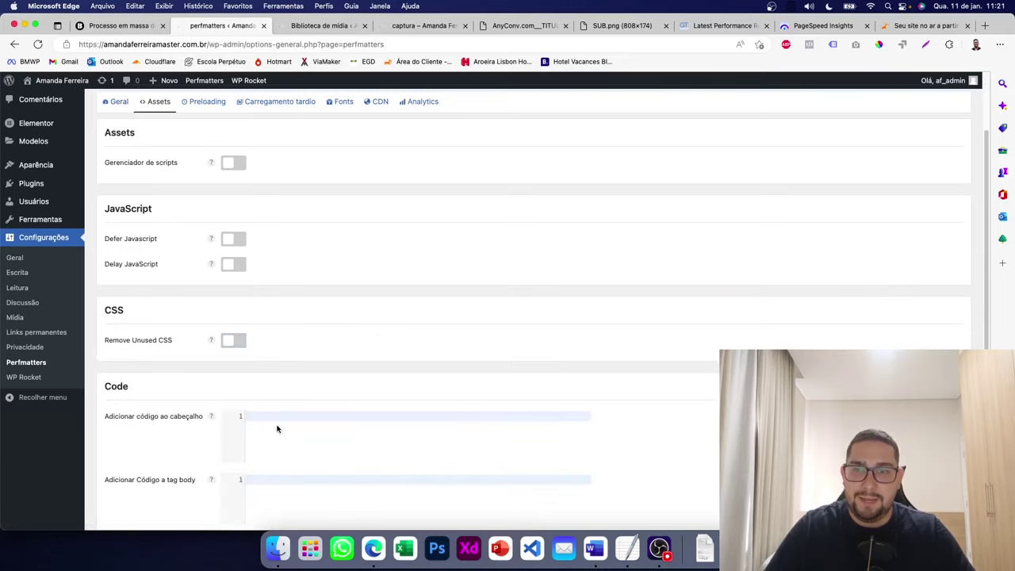
pyautogui.click(233, 340)
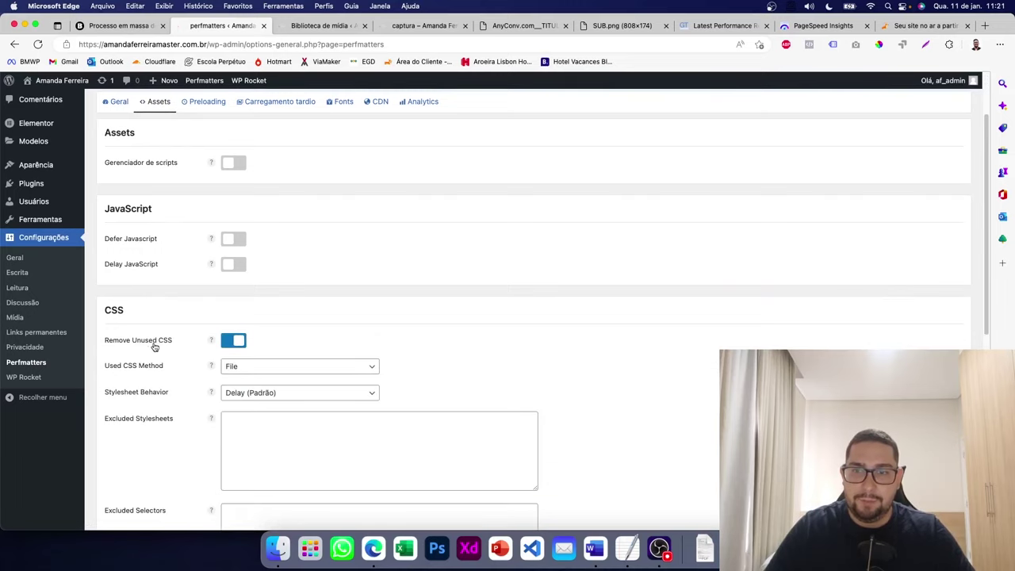
# - Choose File as the Used CSS Method for the unused CSS removal
pyautogui.scroll(-2, 274, 334)
pyautogui.click(253, 294)
pyautogui.click(254, 281)
pyautogui.click(233, 297)
pyautogui.click(238, 305)
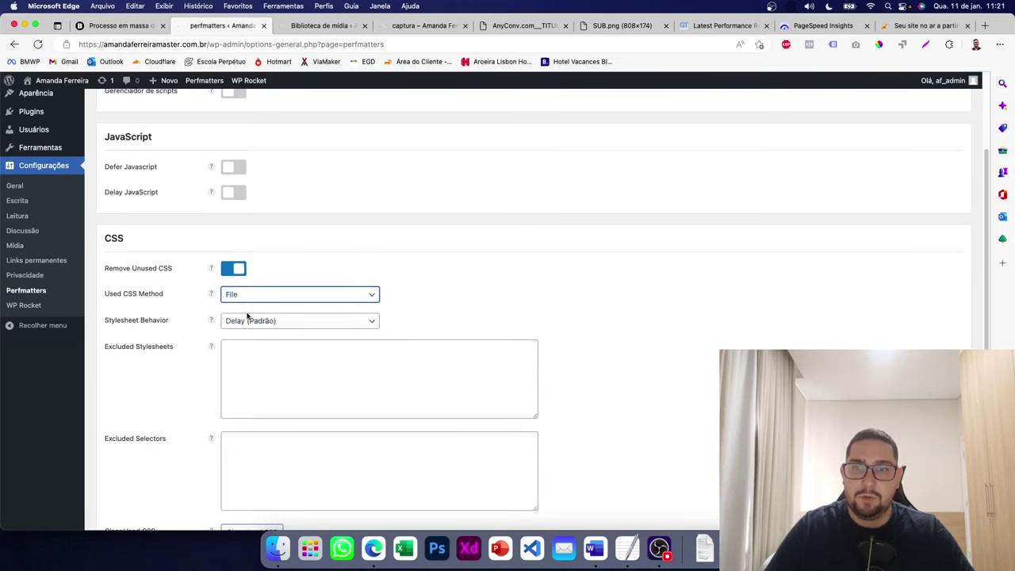
# - In the Perfmatters Preloading settings, set Preload Critical Images to 3
pyautogui.scroll(-3, 269, 321)
pyautogui.scroll(-2, 253, 325)
pyautogui.scroll(8, 249, 327)
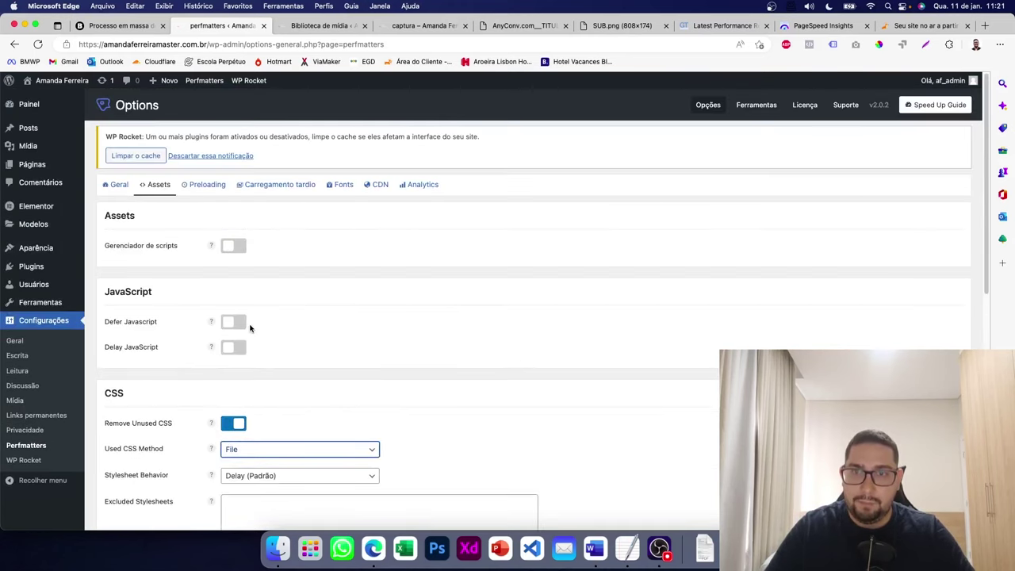
pyautogui.click(207, 185)
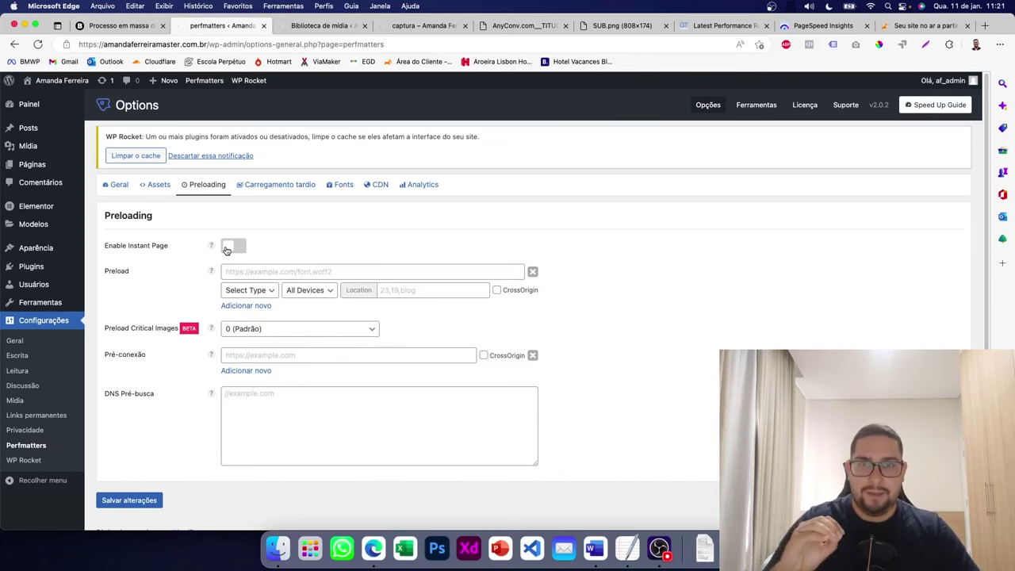
pyautogui.click(420, 25)
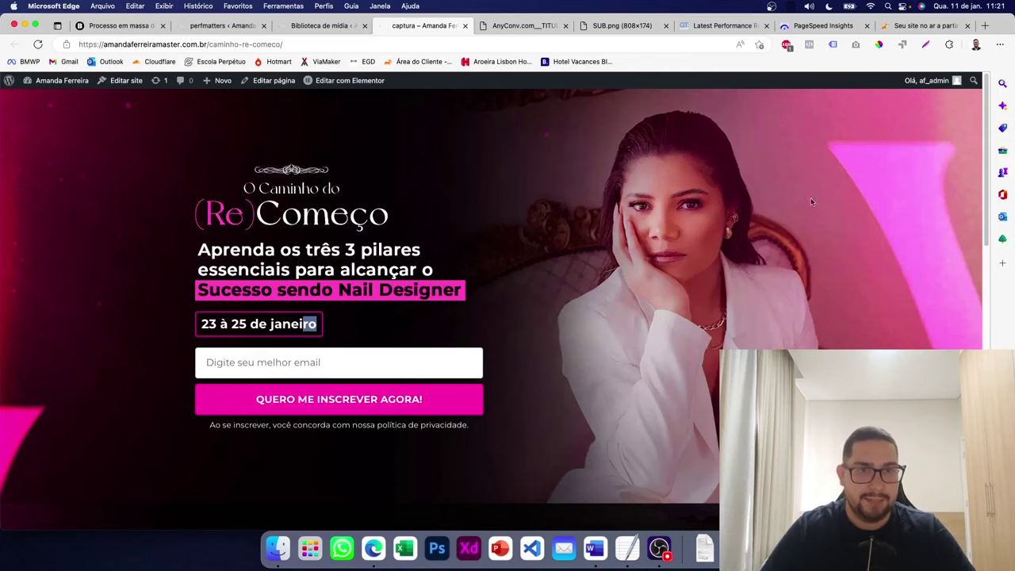
pyautogui.click(216, 26)
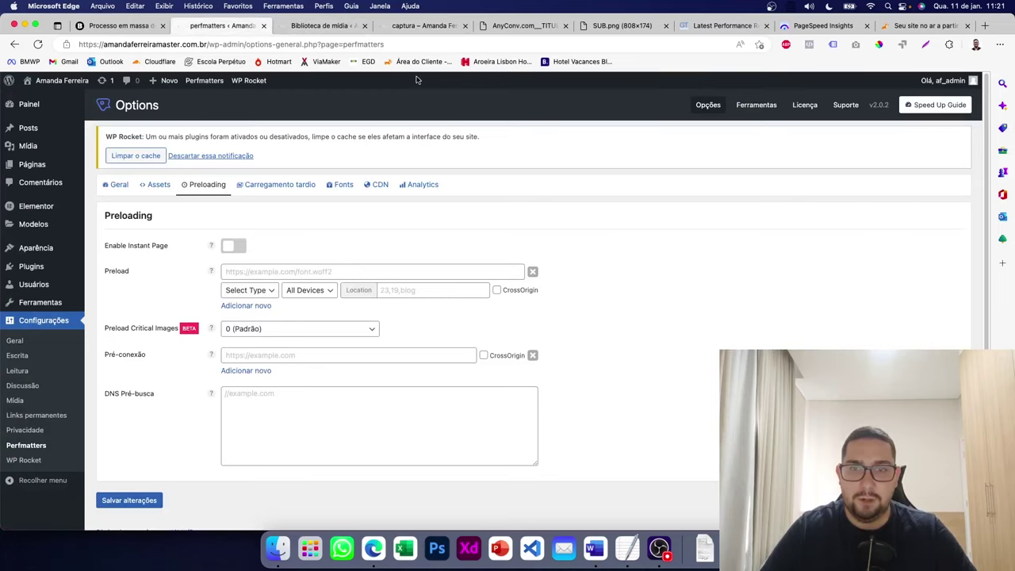
pyautogui.click(256, 329)
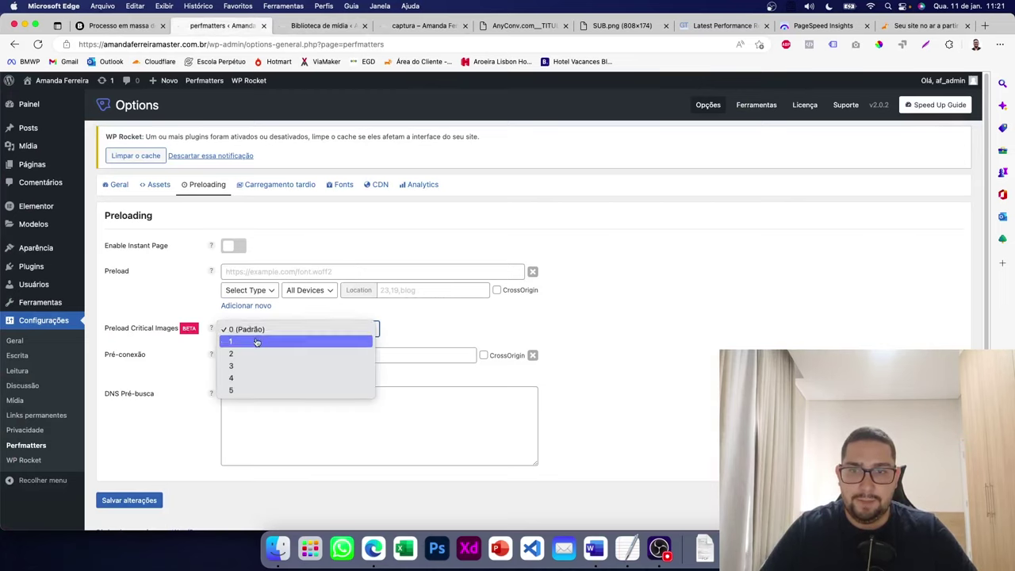
pyautogui.click(252, 366)
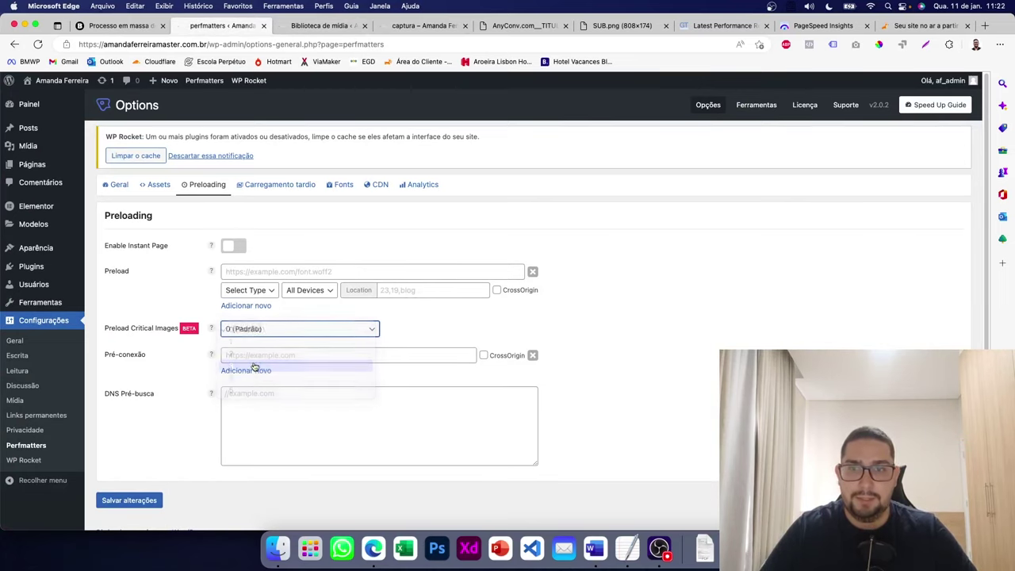
pyautogui.click(713, 354)
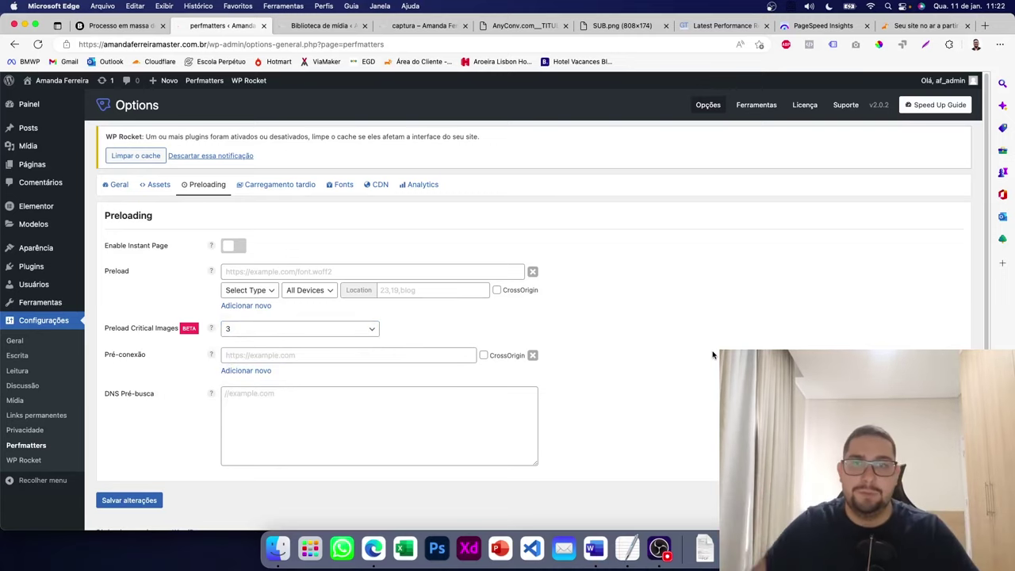
# - In the Perfmatters Fonts settings, switch Desabilitar Google Fonts on and back off, turn Local Google Fonts off, and save the changes
pyautogui.click(267, 191)
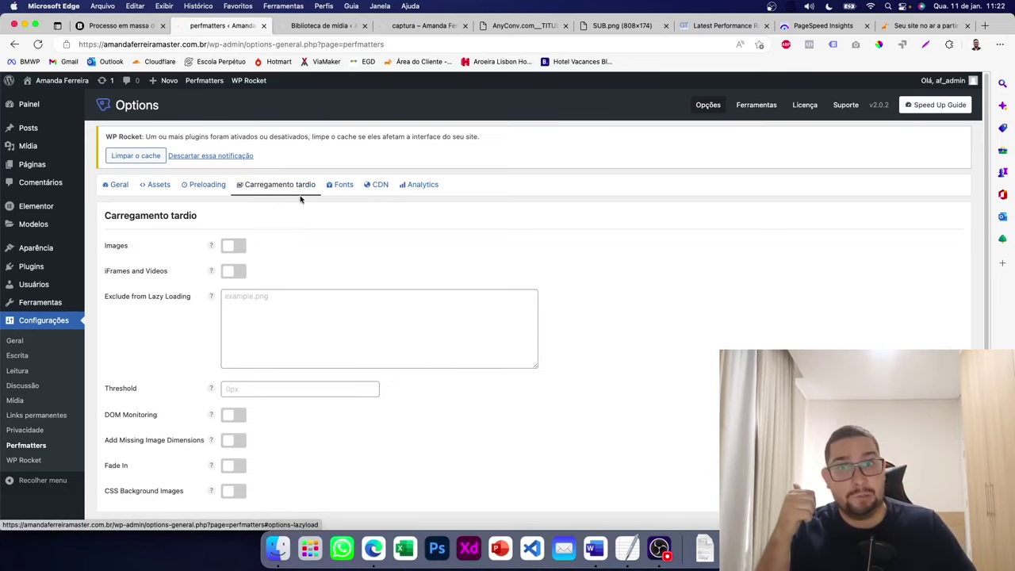
pyautogui.click(327, 192)
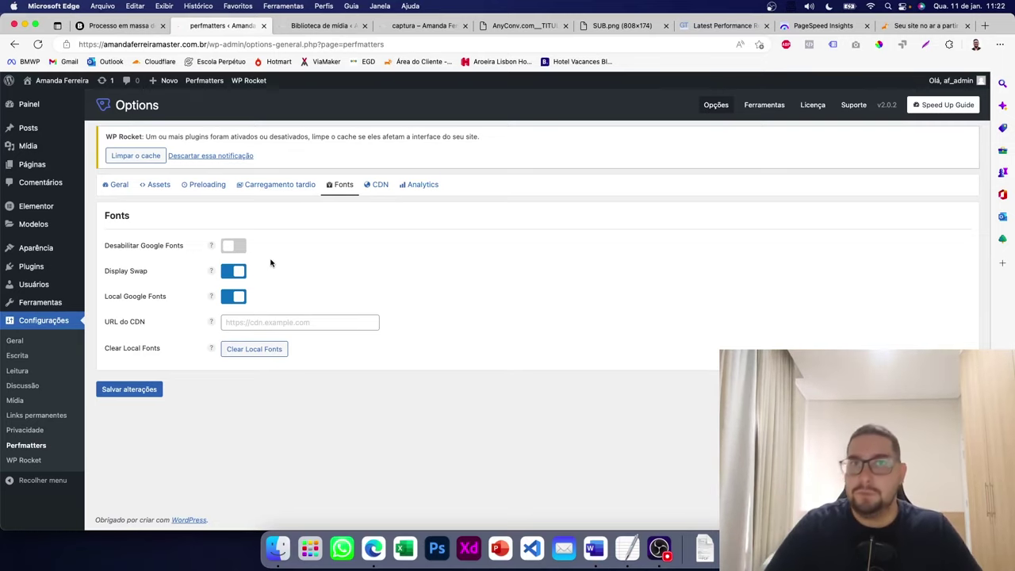
pyautogui.click(234, 248)
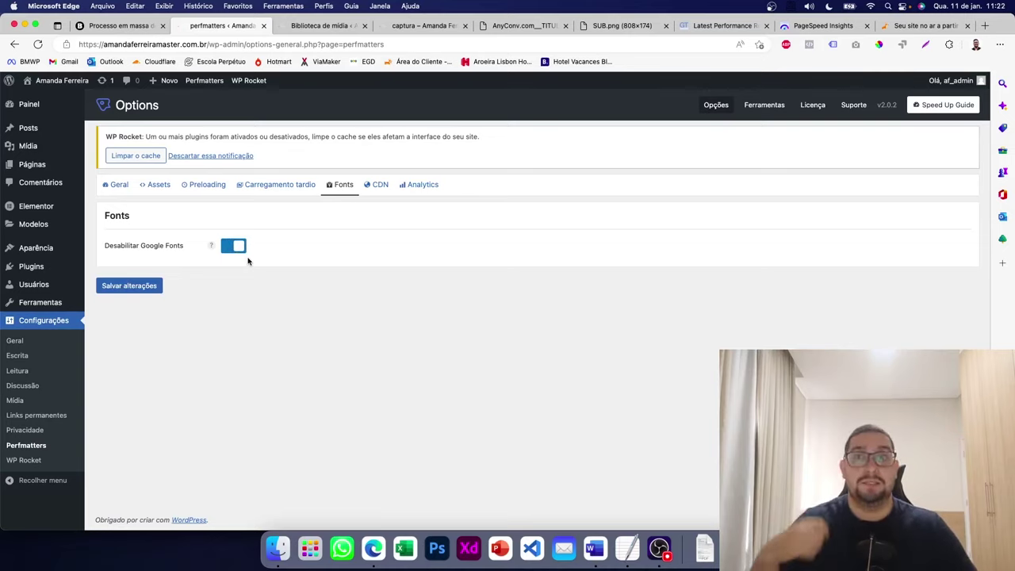
pyautogui.click(240, 247)
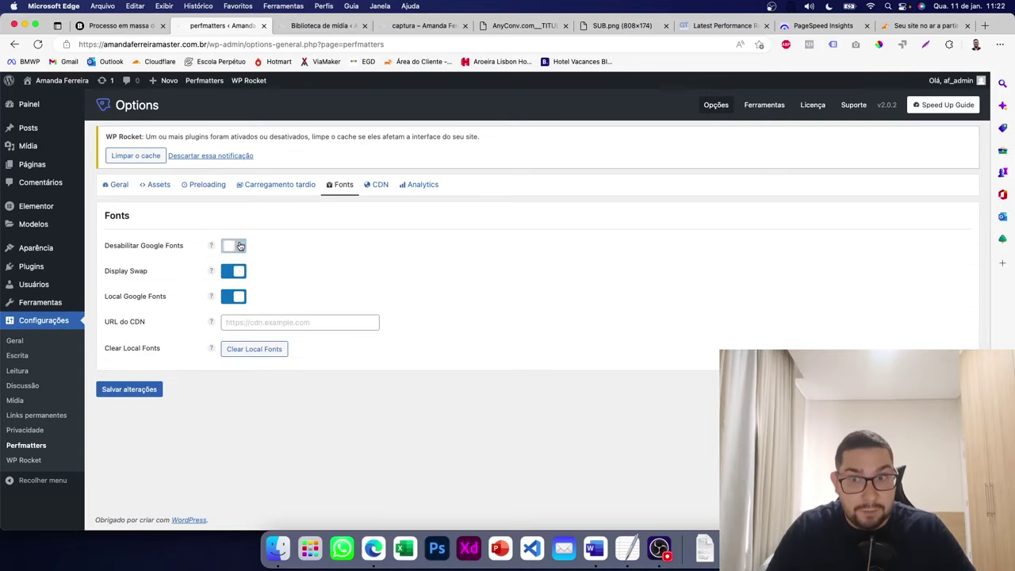
pyautogui.click(238, 299)
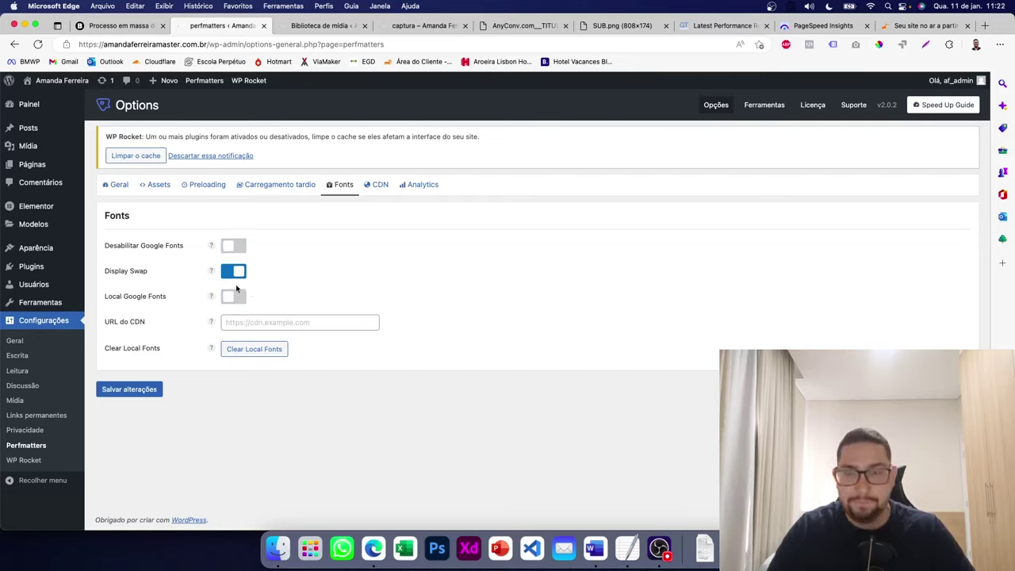
pyautogui.click(152, 391)
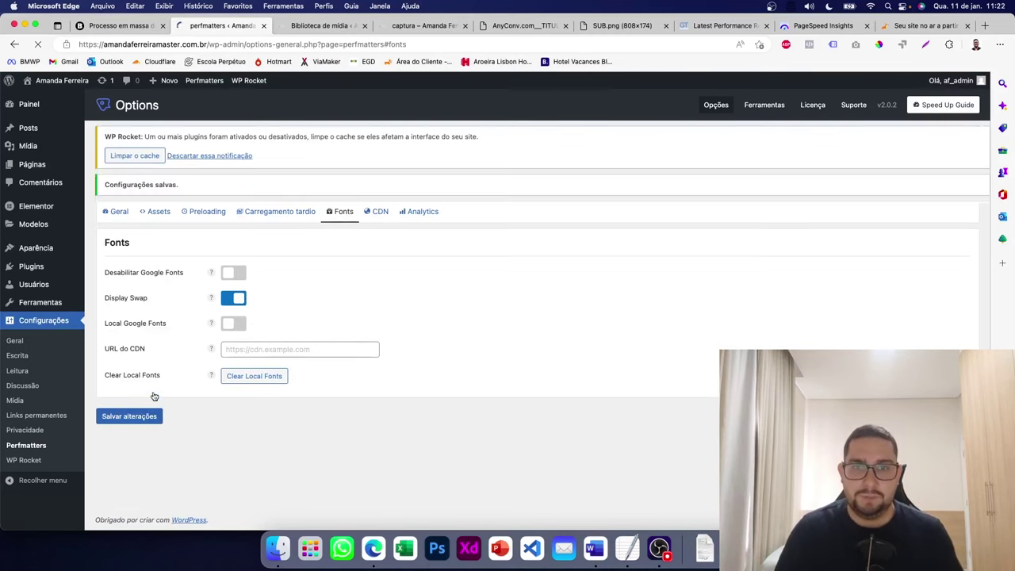
# - Dismiss the WP Rocket notification and clear and preload the WP Rocket cache
pyautogui.click(245, 155)
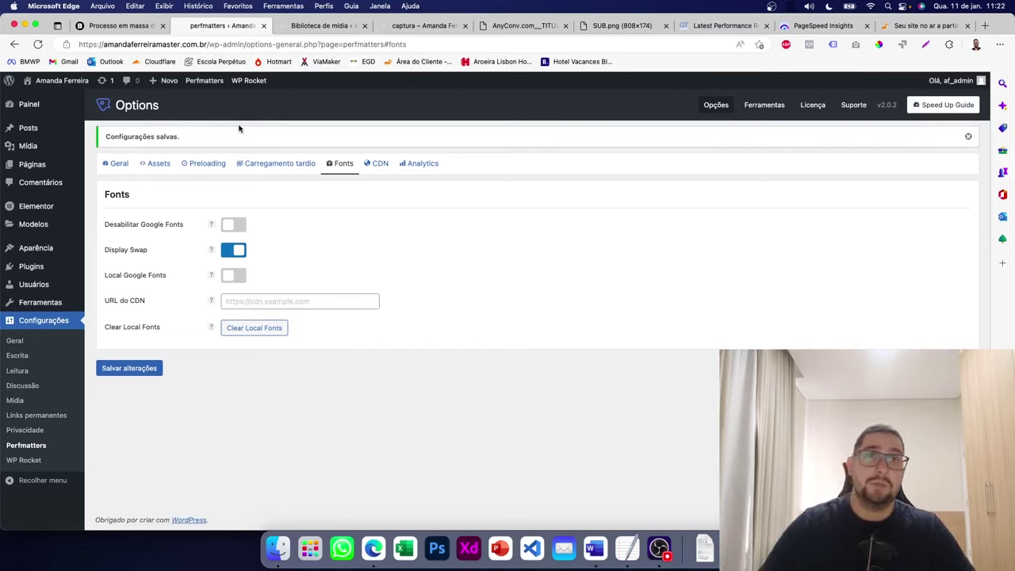
pyautogui.moveTo(248, 86)
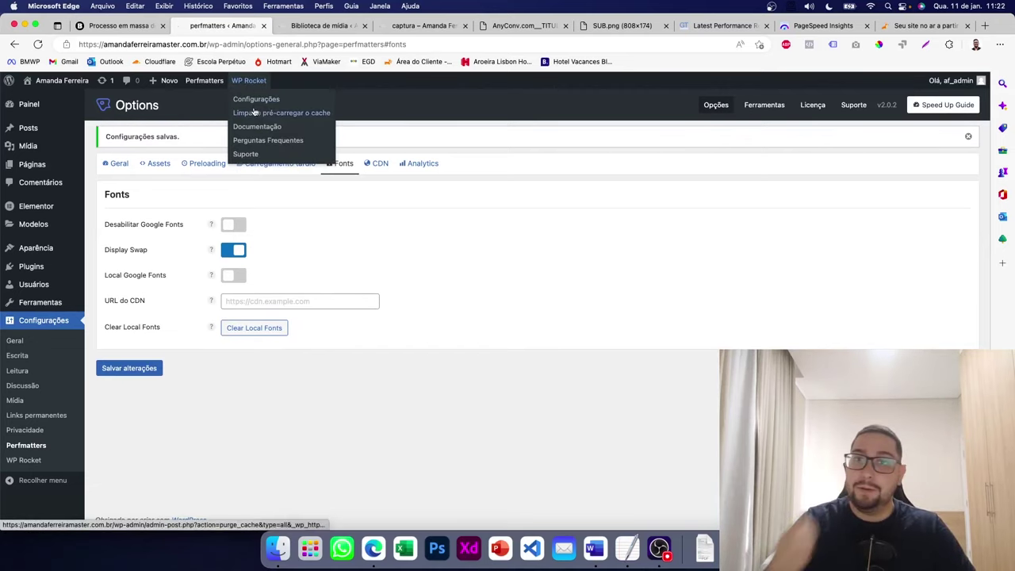
pyautogui.click(256, 112)
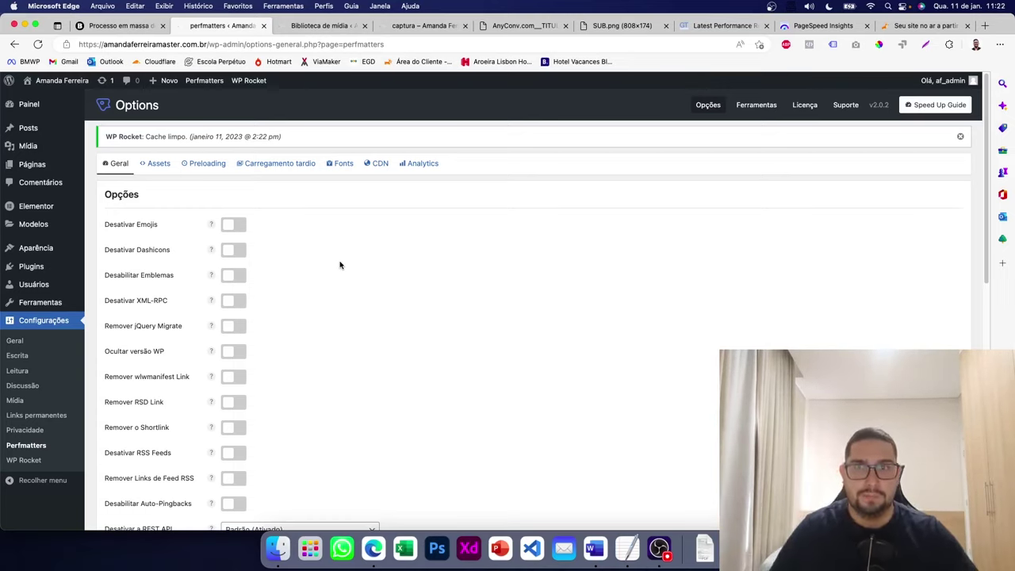
# - Search for Async among the plugins to add and activate the Async JavaScript plugin
pyautogui.moveTo(68, 266)
pyautogui.click(113, 283)
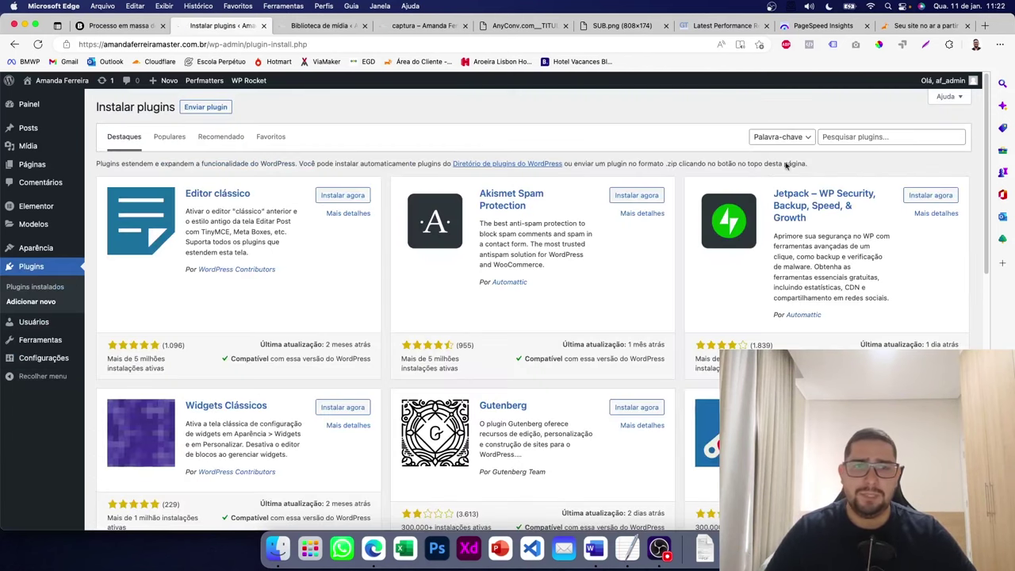
pyautogui.click(860, 138)
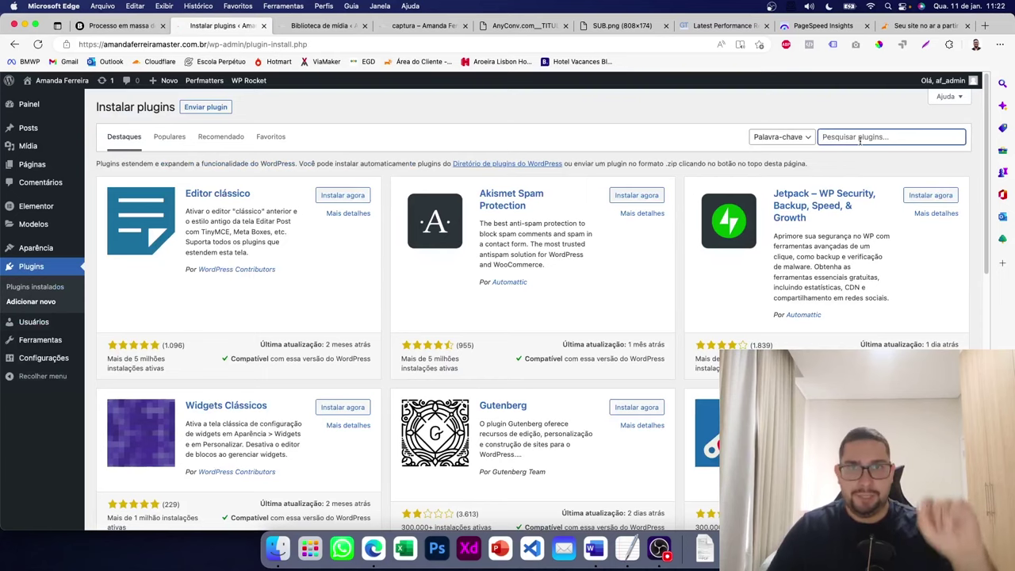
pyautogui.write('Asyn')
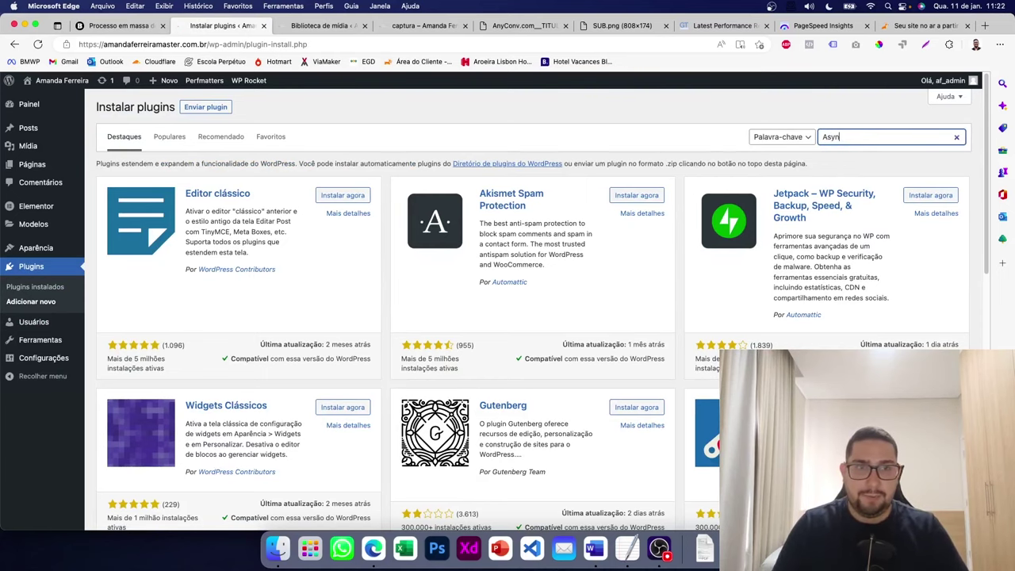
pyautogui.write('c')
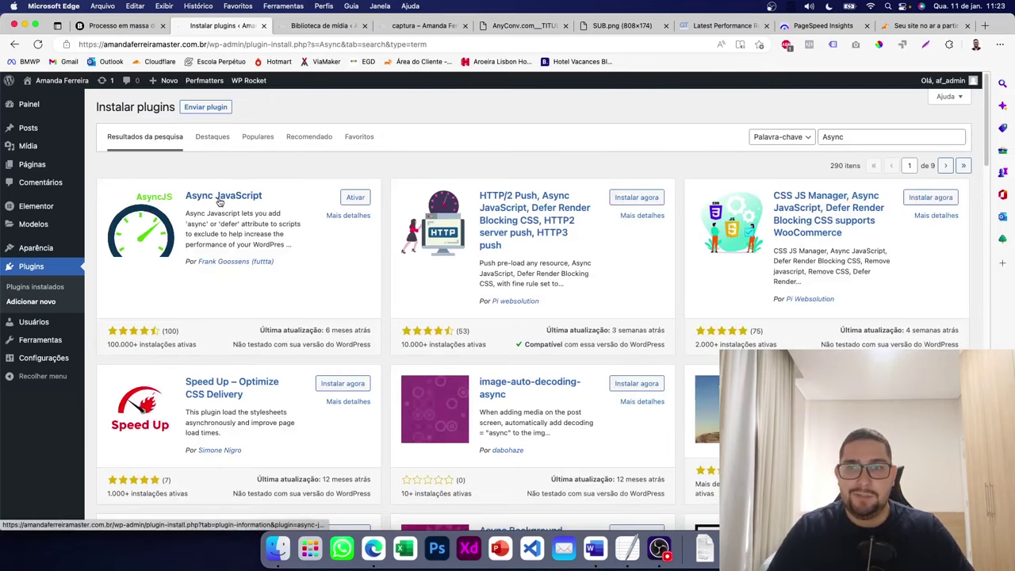
pyautogui.click(355, 198)
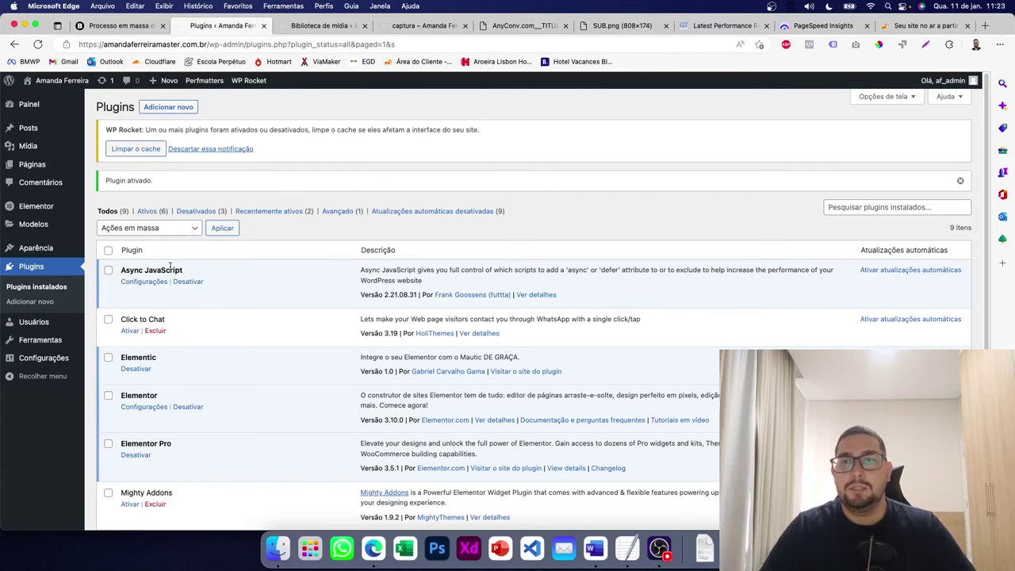
# - In the Async JavaScript settings, switch Enable Async JavaScript off and back on, apply the Defer quick setting and review the remaining options
pyautogui.click(138, 283)
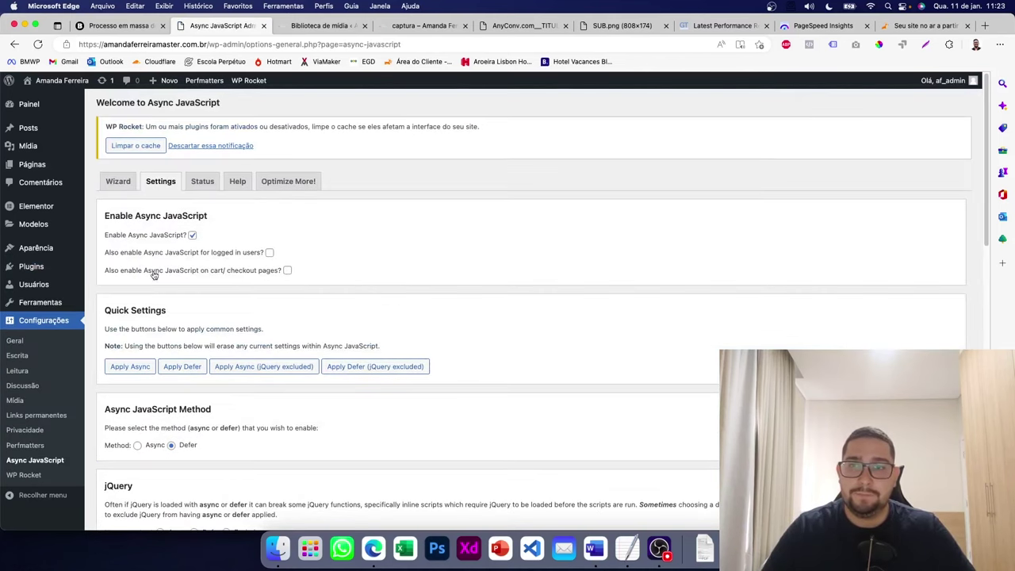
pyautogui.click(192, 236)
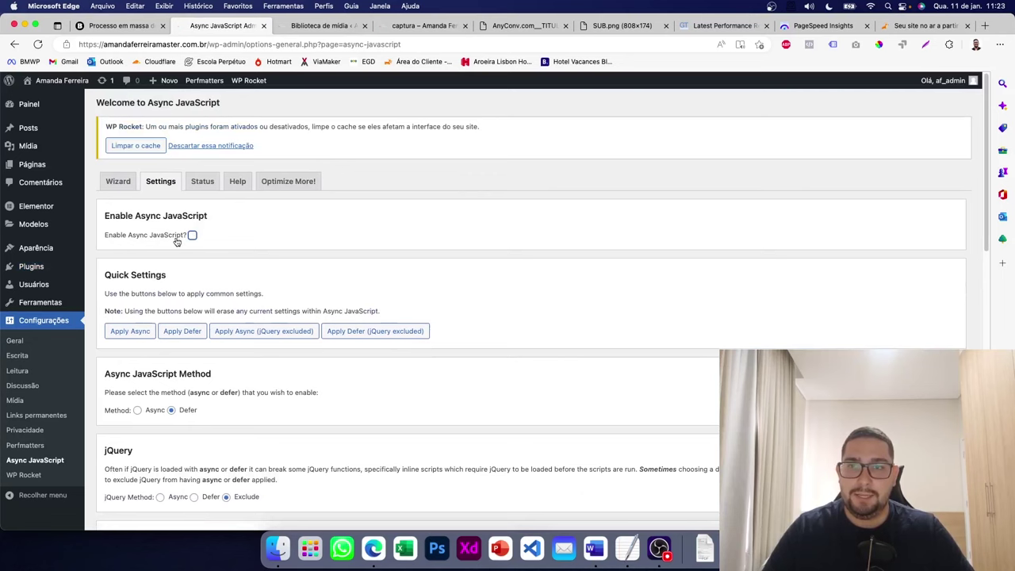
pyautogui.click(193, 236)
pyautogui.scroll(-5, 210, 301)
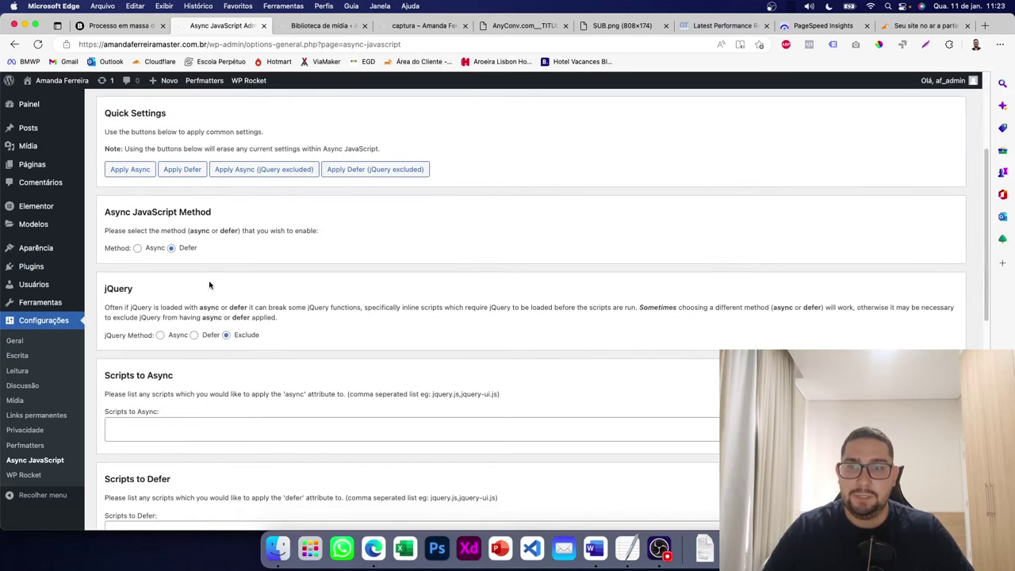
pyautogui.scroll(1, 179, 202)
pyautogui.click(179, 188)
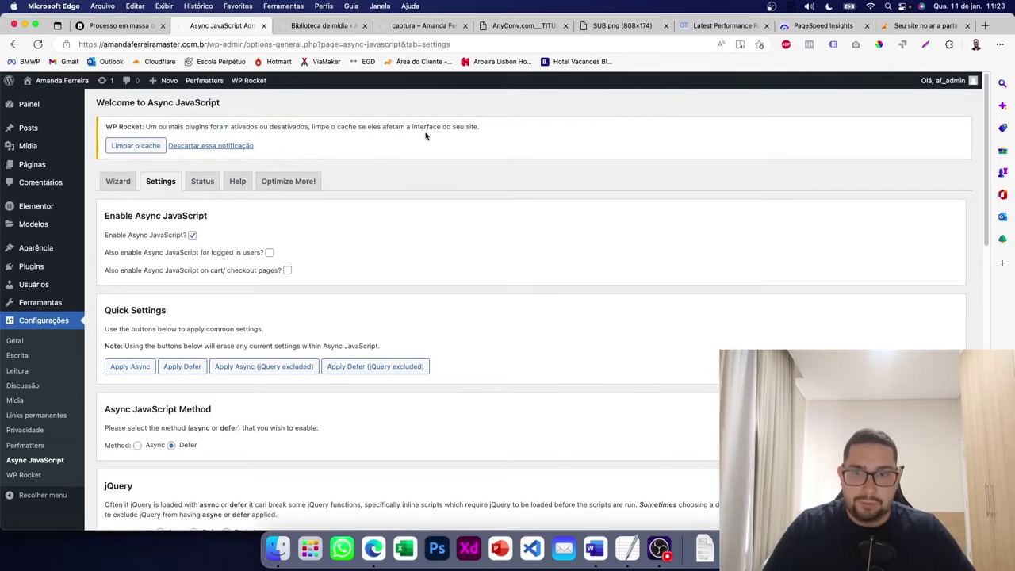
pyautogui.scroll(-5, 405, 216)
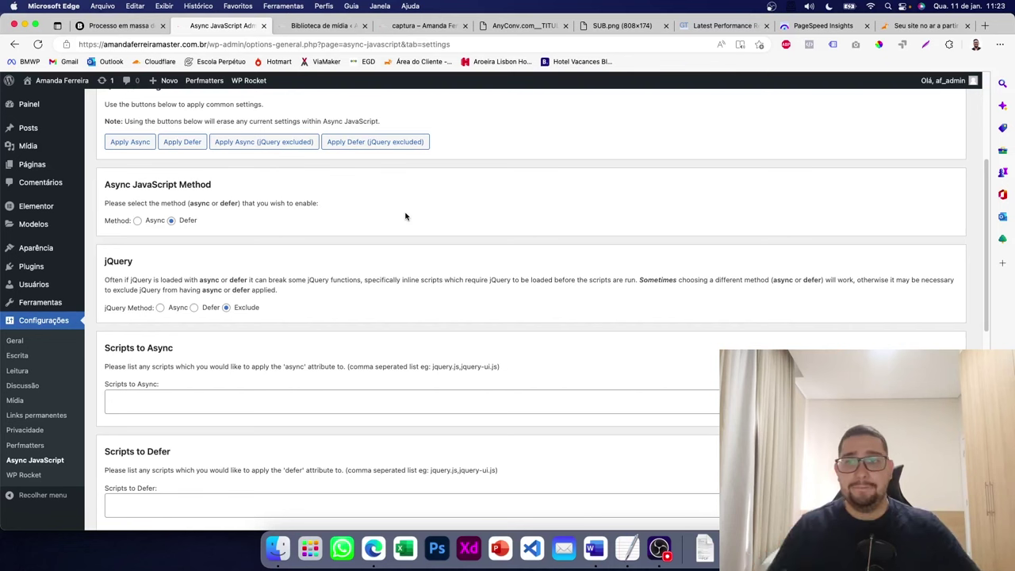
pyautogui.scroll(-4, 403, 214)
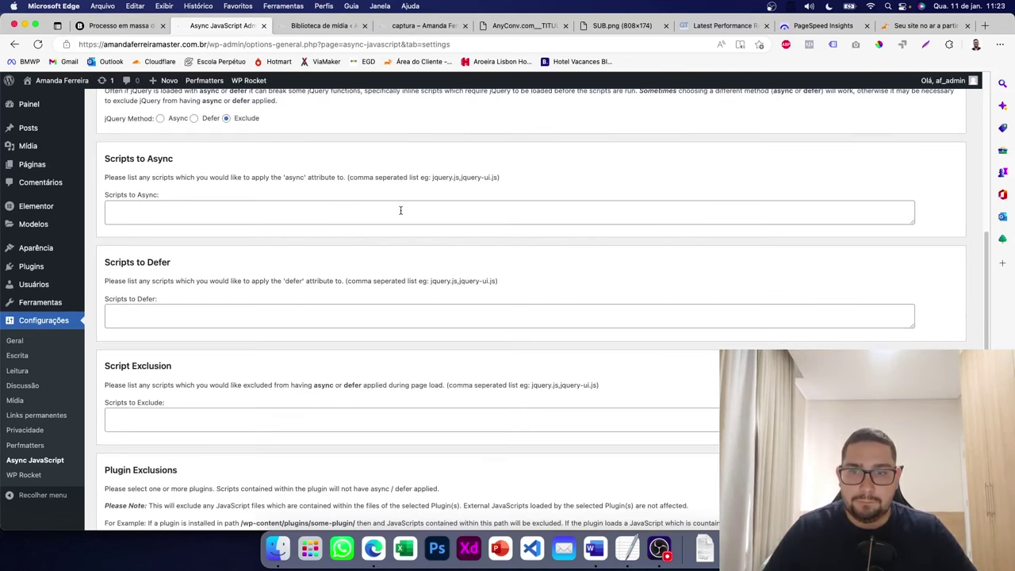
pyautogui.scroll(-2, 401, 210)
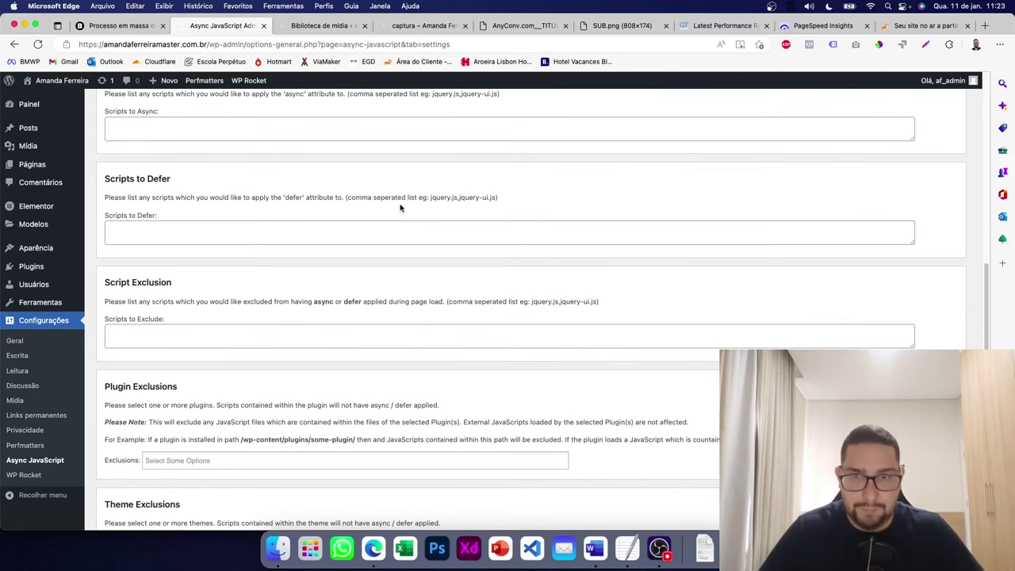
pyautogui.scroll(8, 401, 211)
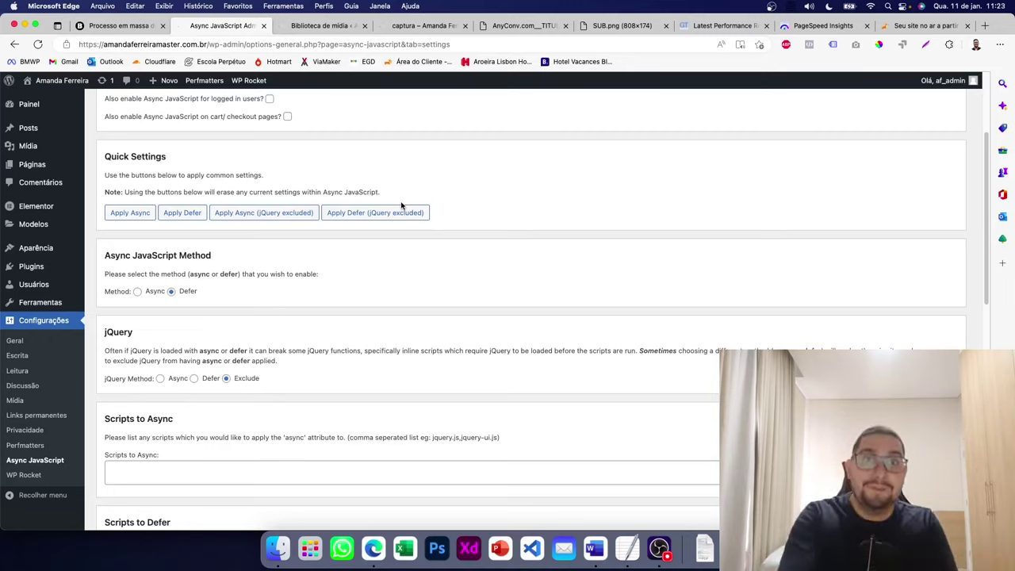
# - Open the landing page in the Elementor editor and show the typography settings of the "23 à 25 de janeiro" button
pyautogui.click(404, 26)
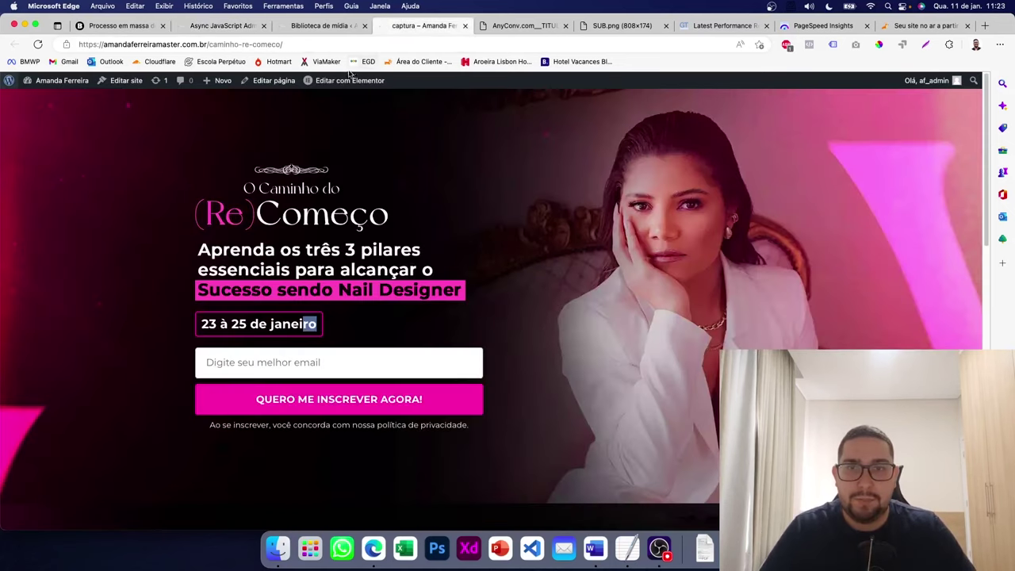
pyautogui.click(202, 27)
pyautogui.scroll(3, 519, 230)
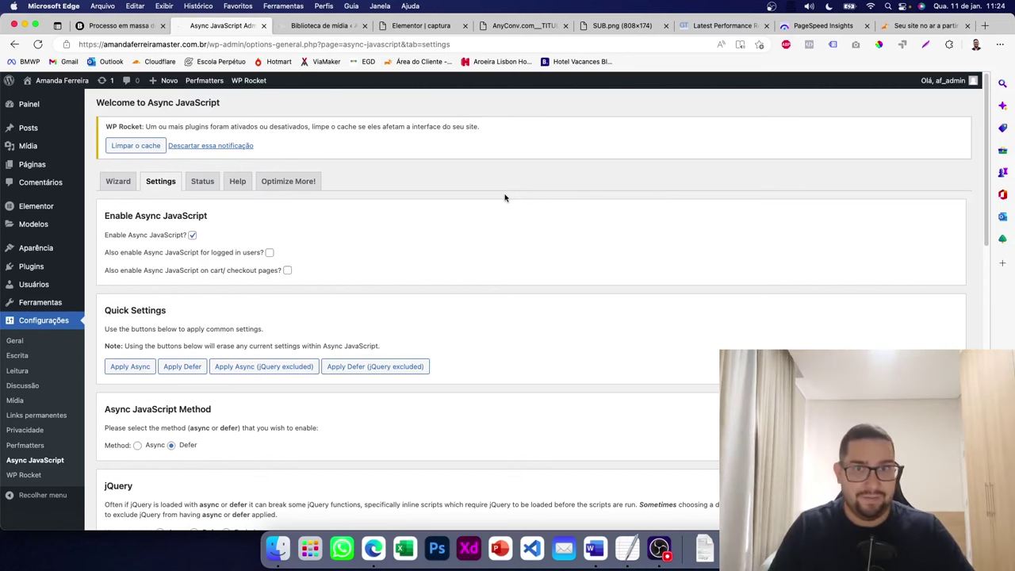
pyautogui.click(420, 25)
pyautogui.scroll(-5, 468, 253)
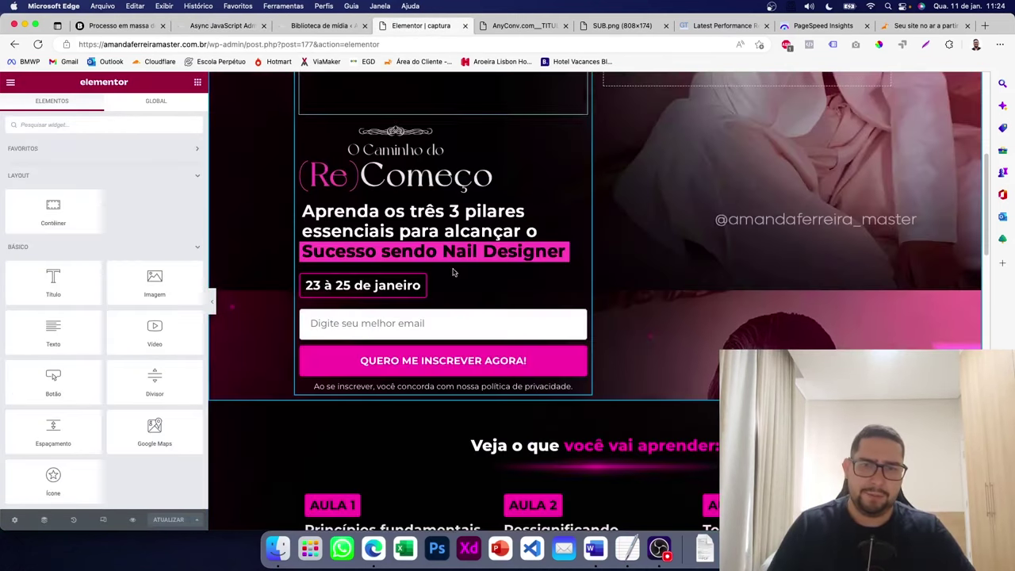
pyautogui.click(415, 192)
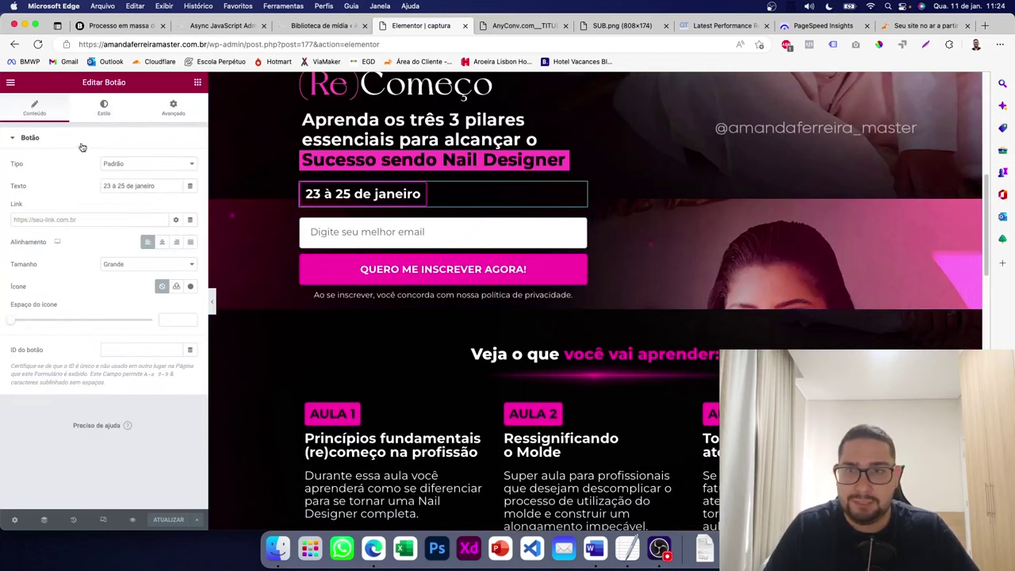
pyautogui.click(103, 108)
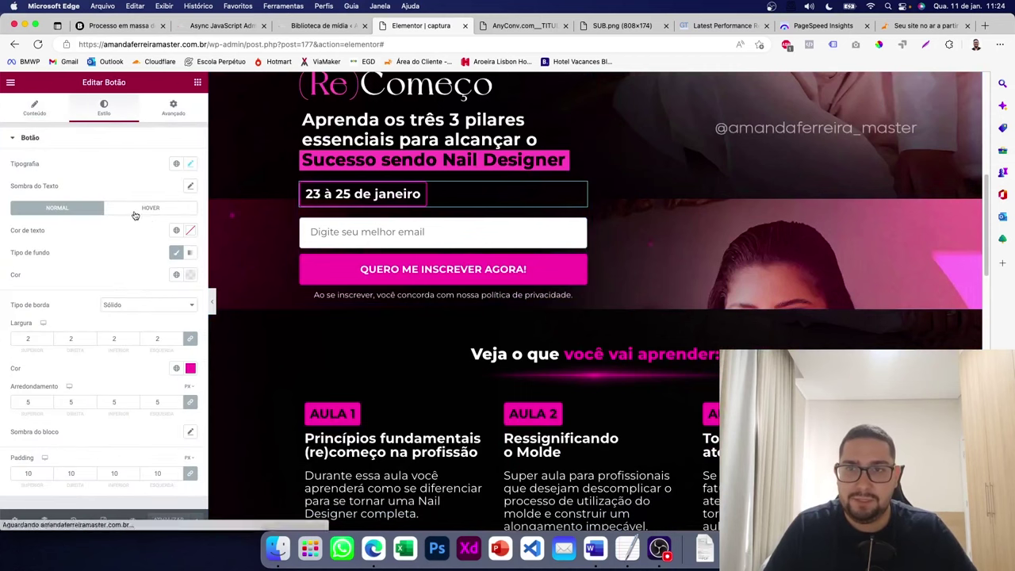
pyautogui.click(192, 163)
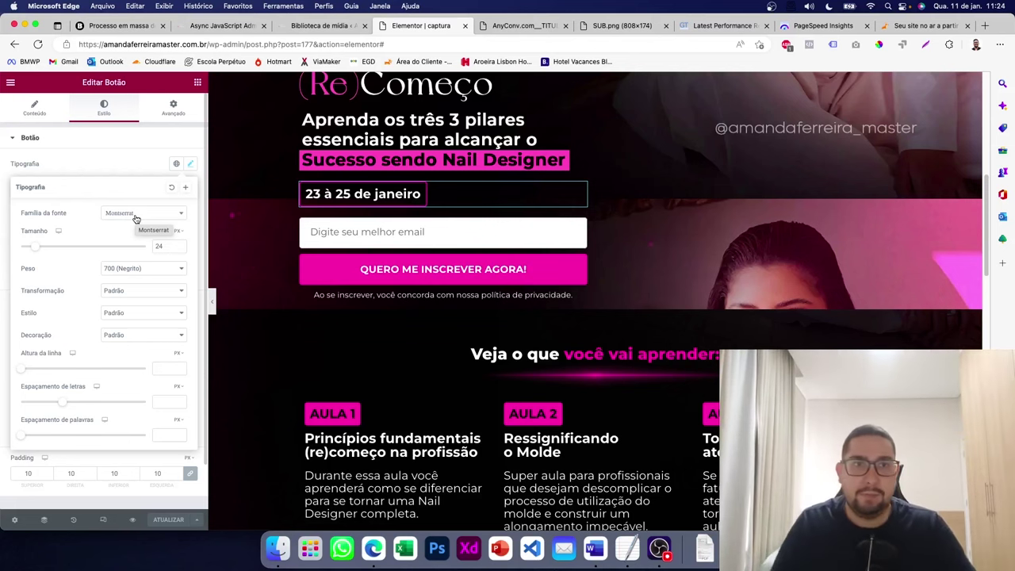
# - Search the web for the Montserrat font and open its Google Fonts page
pyautogui.press('super+9')
pyautogui.click(596, 42)
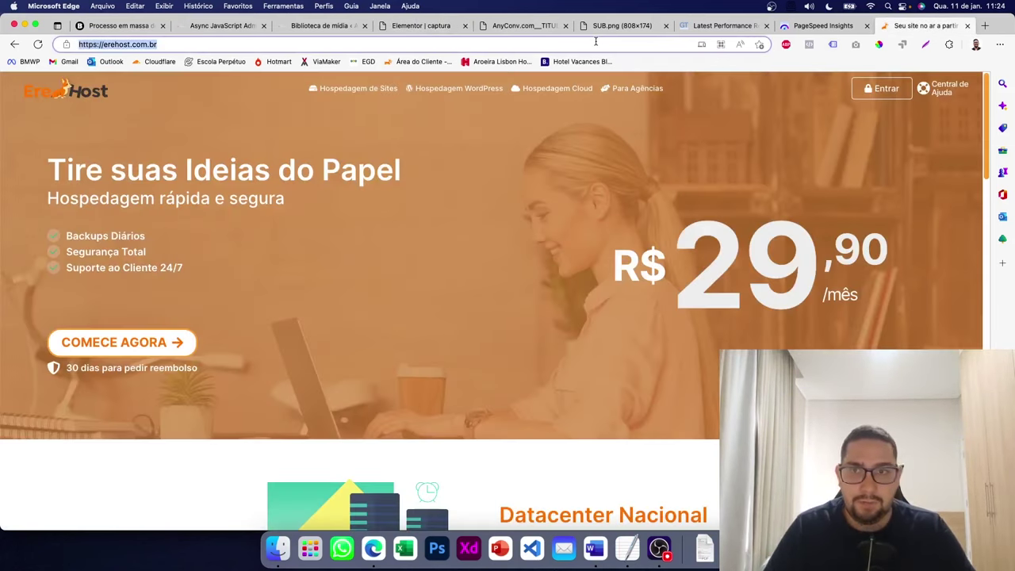
pyautogui.write('montsee')
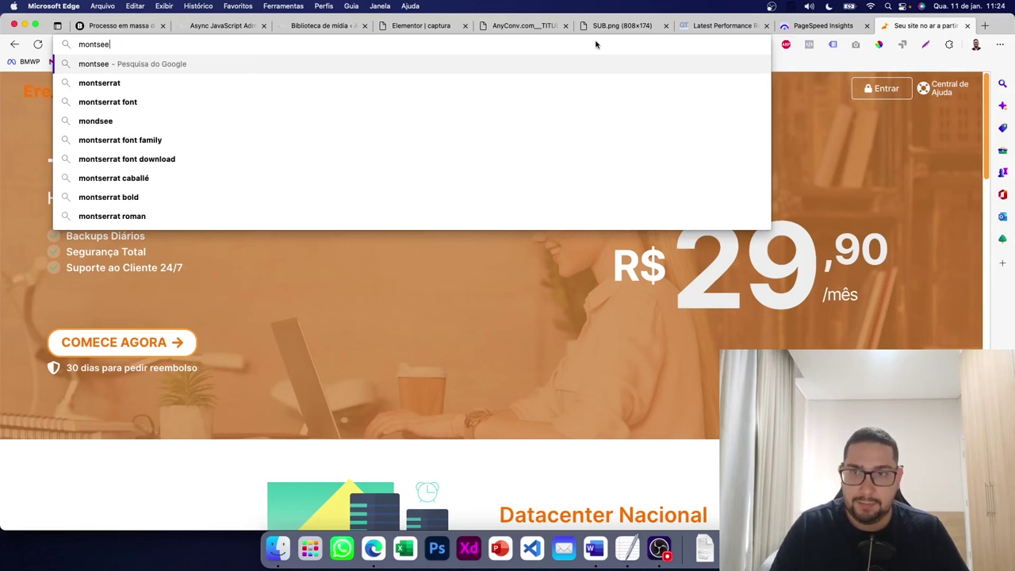
pyautogui.press('Down')
pyautogui.press('Down')
pyautogui.press('Down')
pyautogui.press('Return')
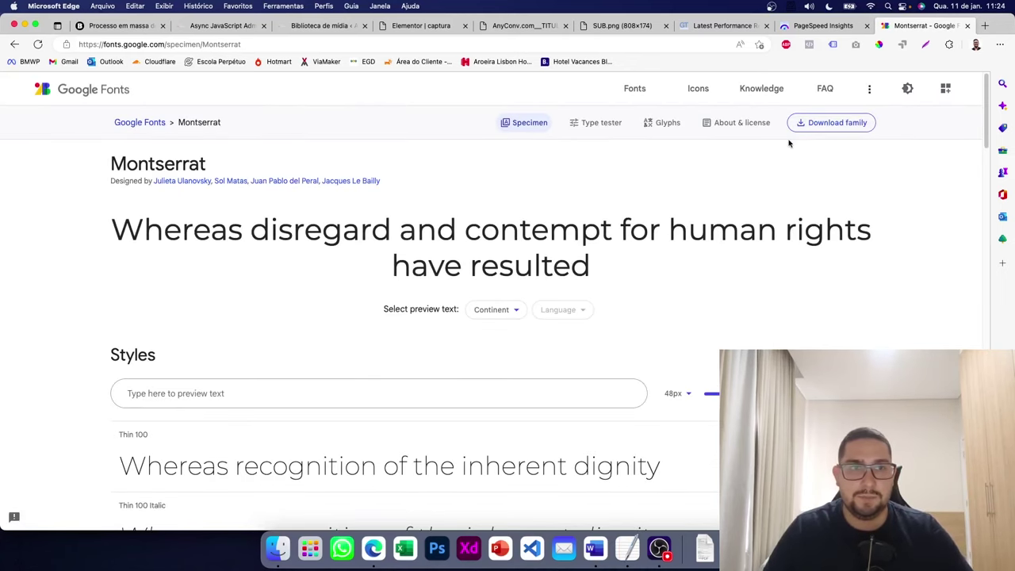
# - Download the Montserrat family and move the static folder from the opened archive to the desktop (Mesa)
pyautogui.click(801, 128)
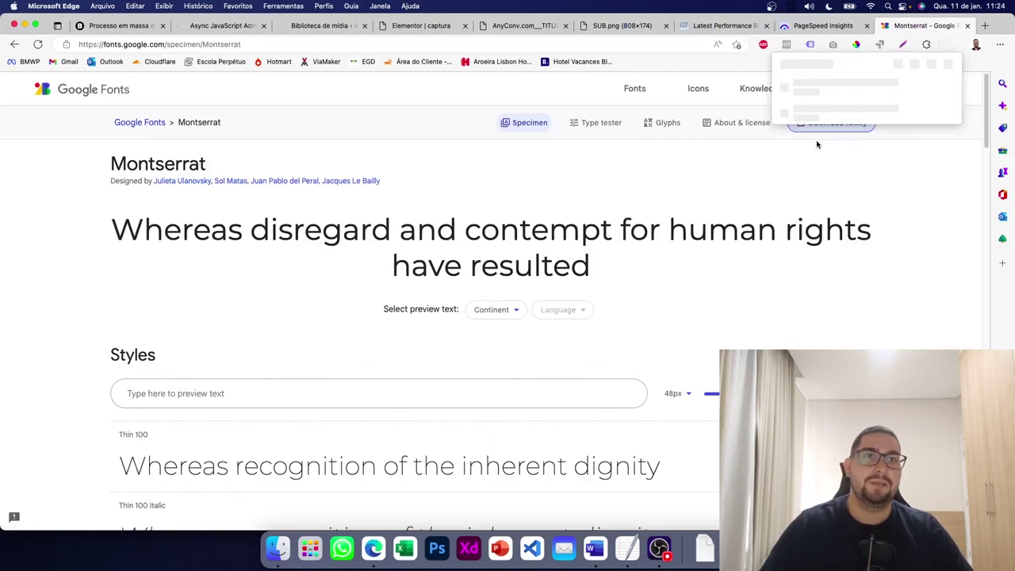
pyautogui.click(820, 99)
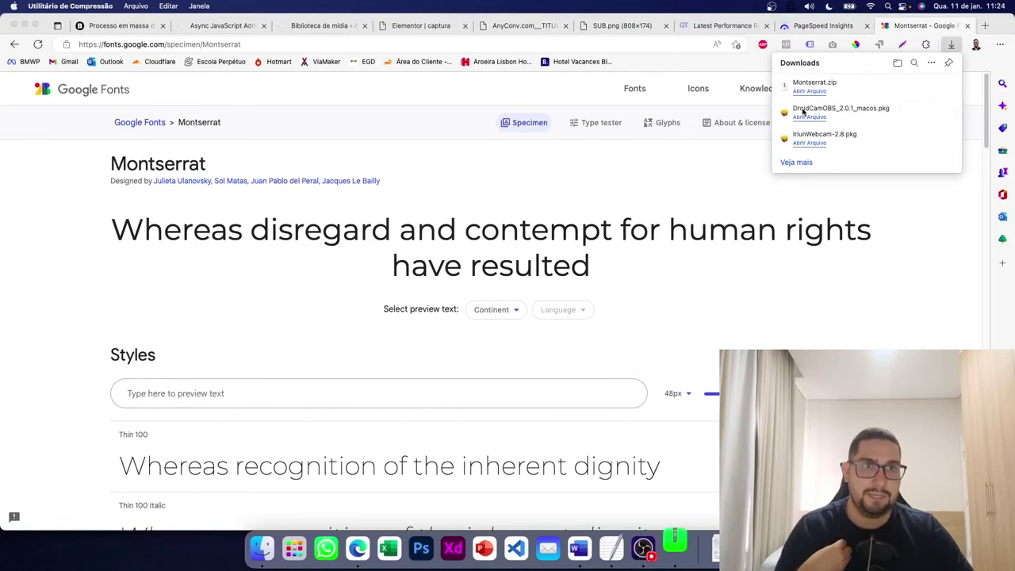
pyautogui.click(359, 202)
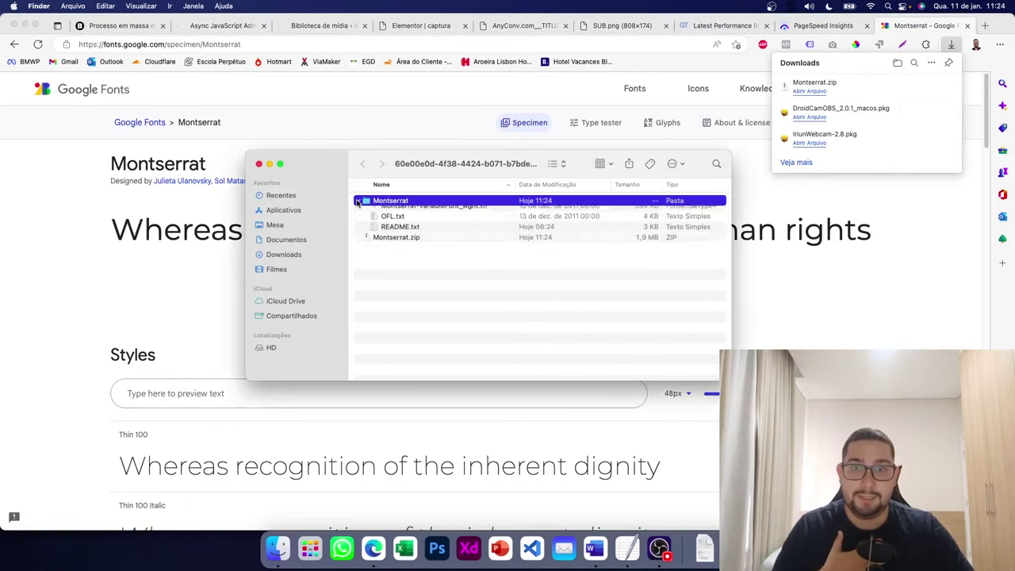
pyautogui.click(365, 212)
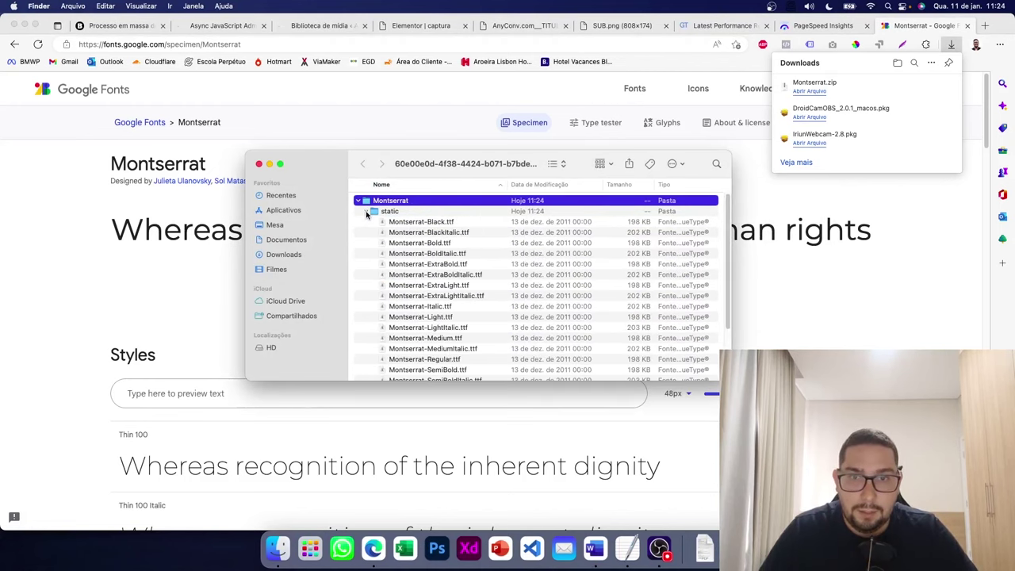
pyautogui.click(366, 213)
pyautogui.click(389, 212)
pyautogui.moveTo(389, 212); pyautogui.dragTo(277, 225)
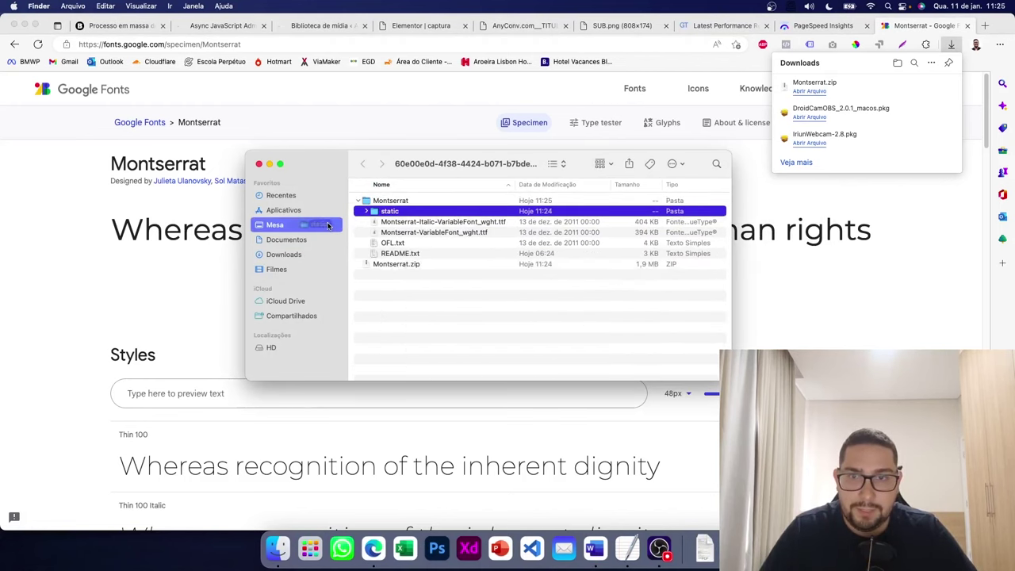
# - Open the static folder on the desktop and enlarge its window to fit the whole font file list
pyautogui.click(330, 228)
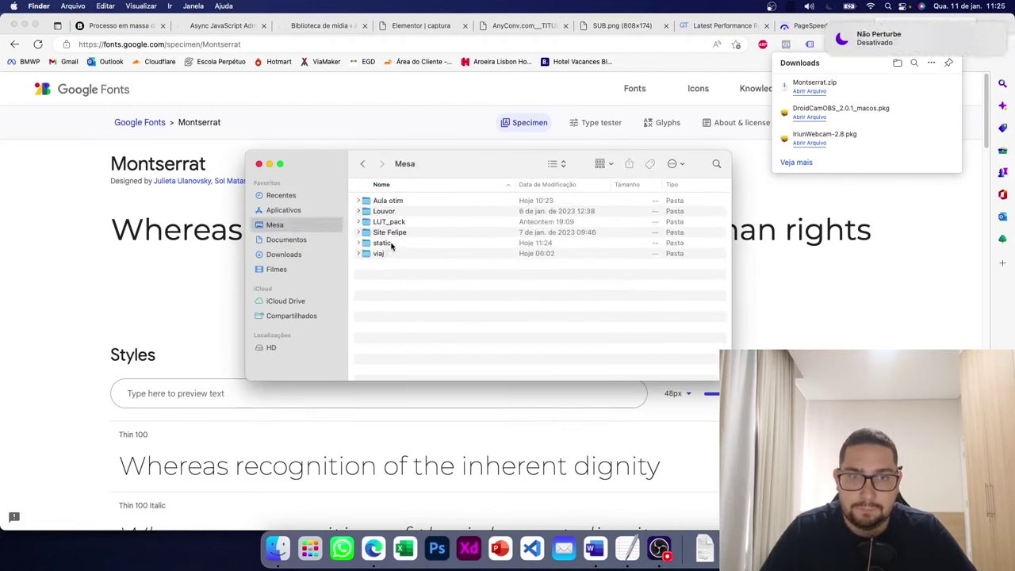
pyautogui.doubleClick(388, 243)
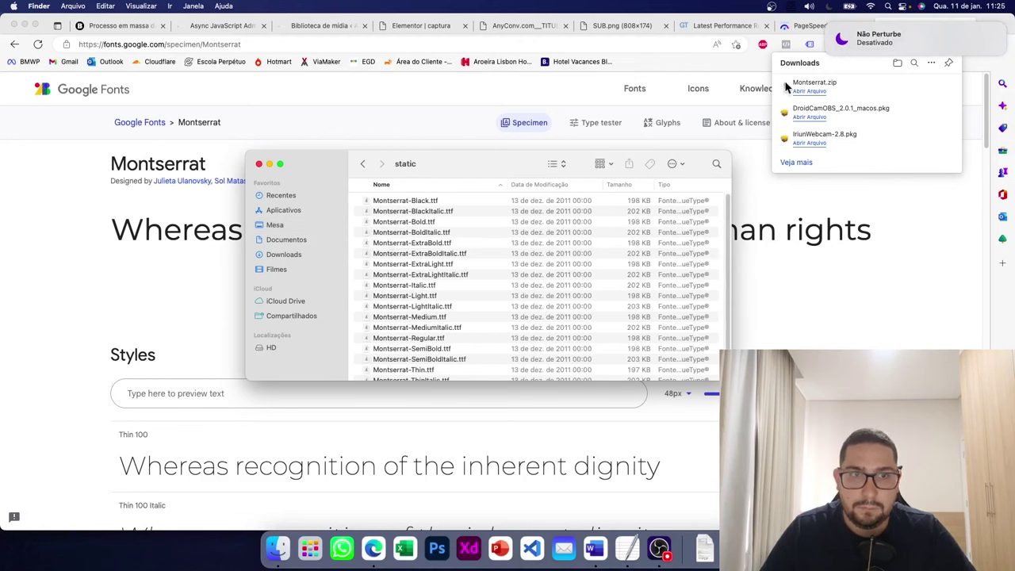
pyautogui.scroll(-1, 510, 286)
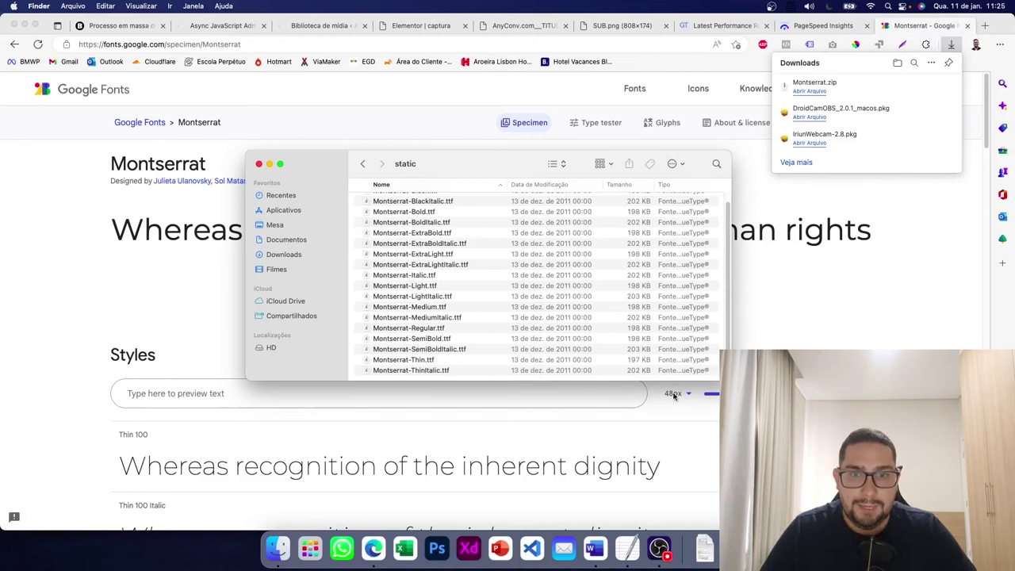
pyautogui.moveTo(729, 380); pyautogui.dragTo(864, 505)
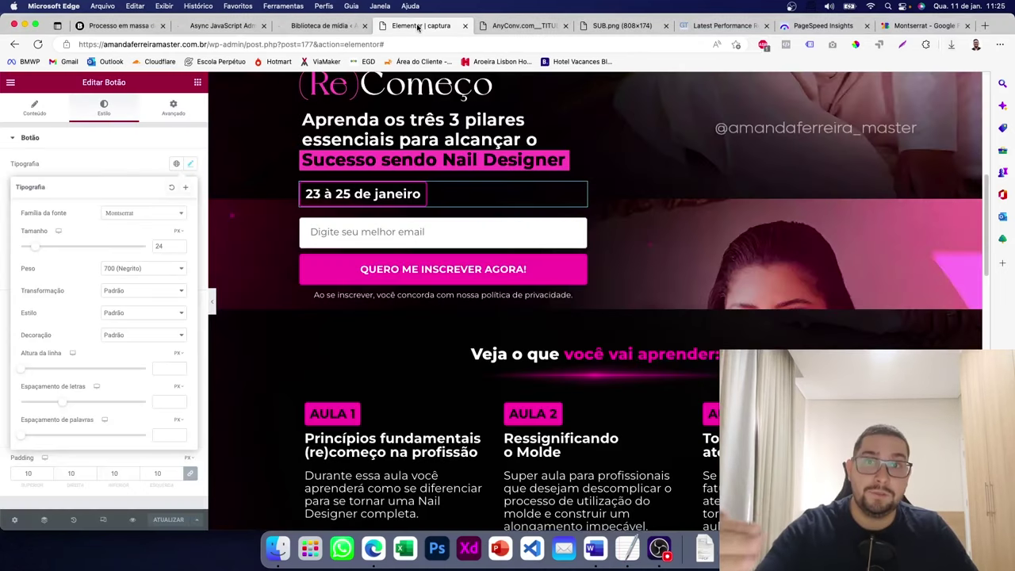
# - Return to the Elementor editor and check the font weight in the typography settings of the privacy notice heading below the form
pyautogui.click(418, 26)
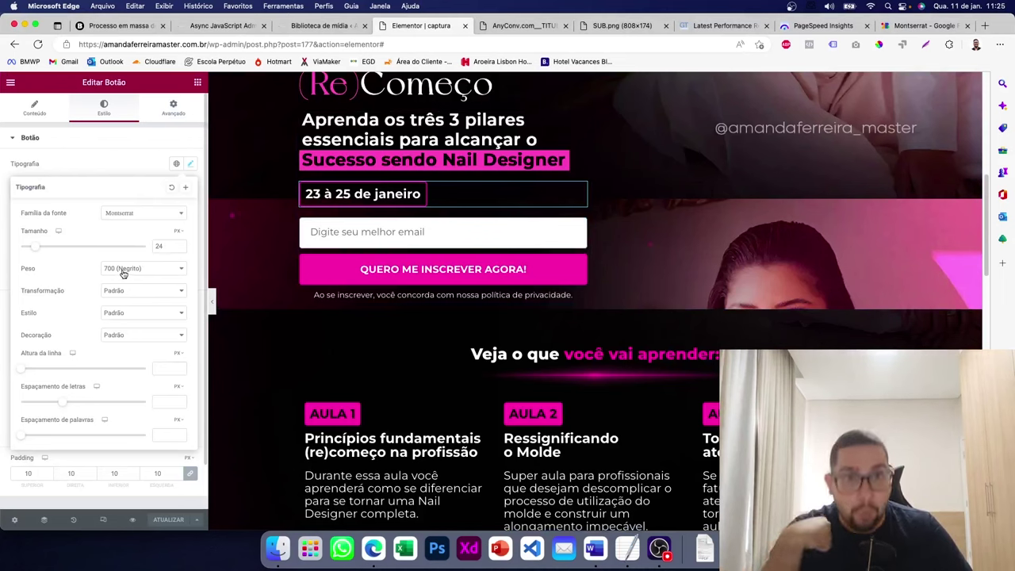
pyautogui.click(366, 295)
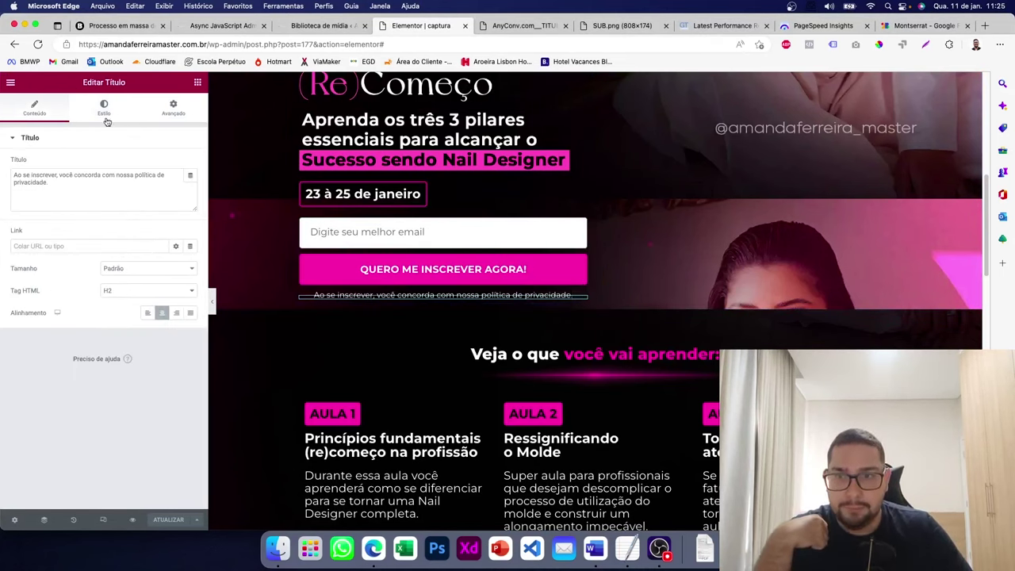
pyautogui.click(105, 117)
pyautogui.click(191, 187)
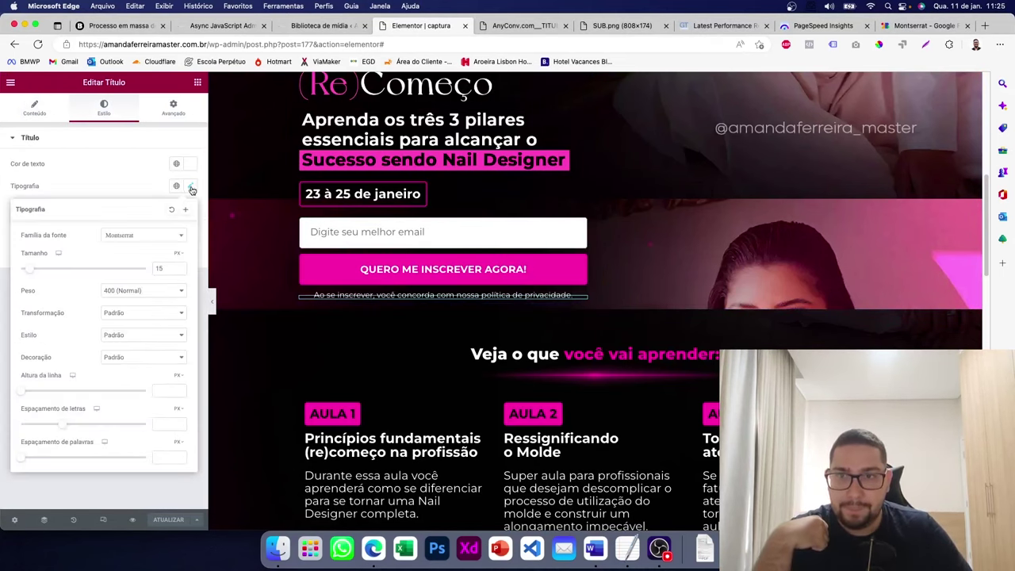
pyautogui.click(123, 185)
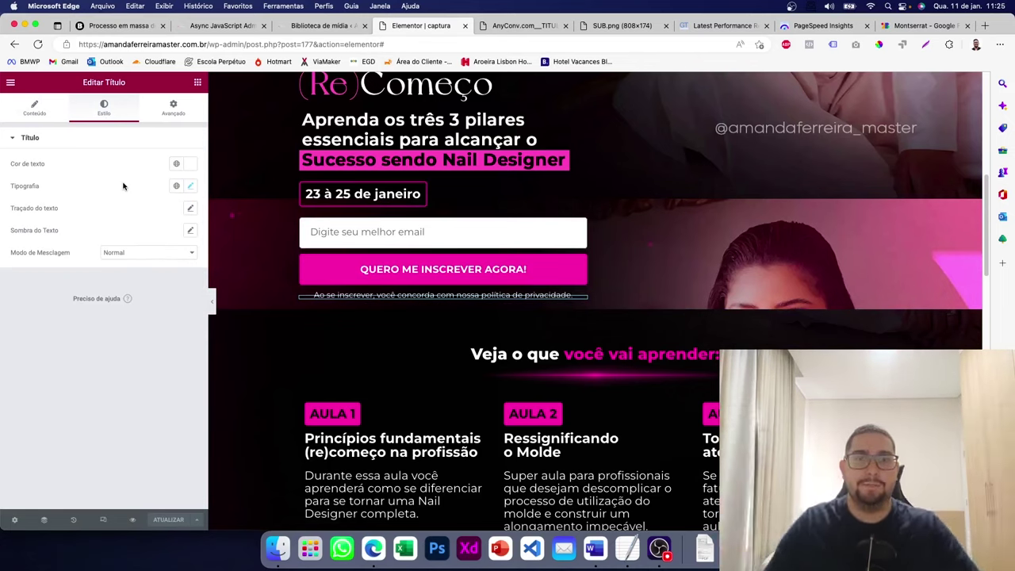
# - In Finder, delete every font file in the static folder except Montserrat-Bold.ttf and Montserrat-Regular.ttf
pyautogui.click(277, 548)
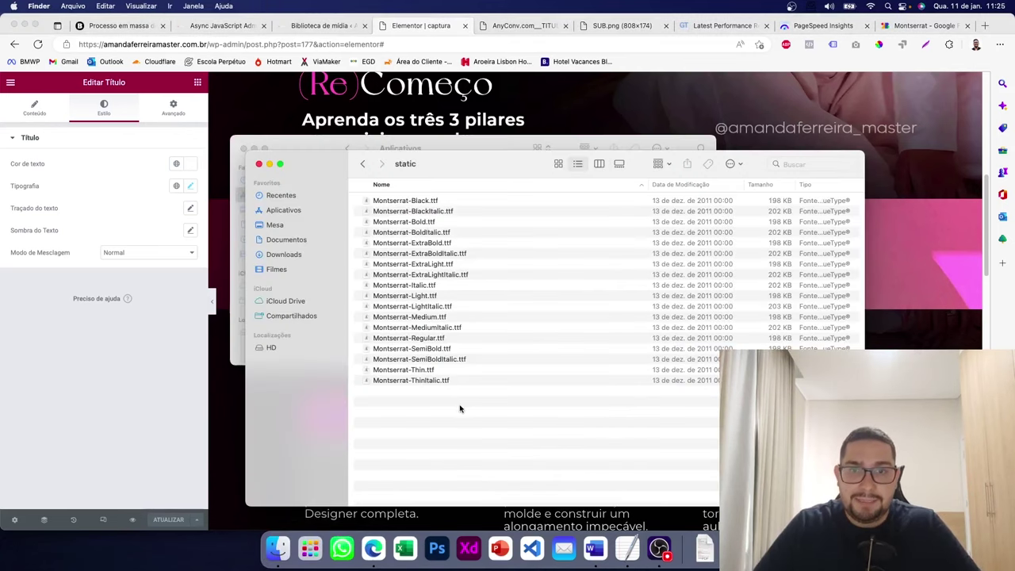
pyautogui.moveTo(436, 407); pyautogui.dragTo(704, 547)
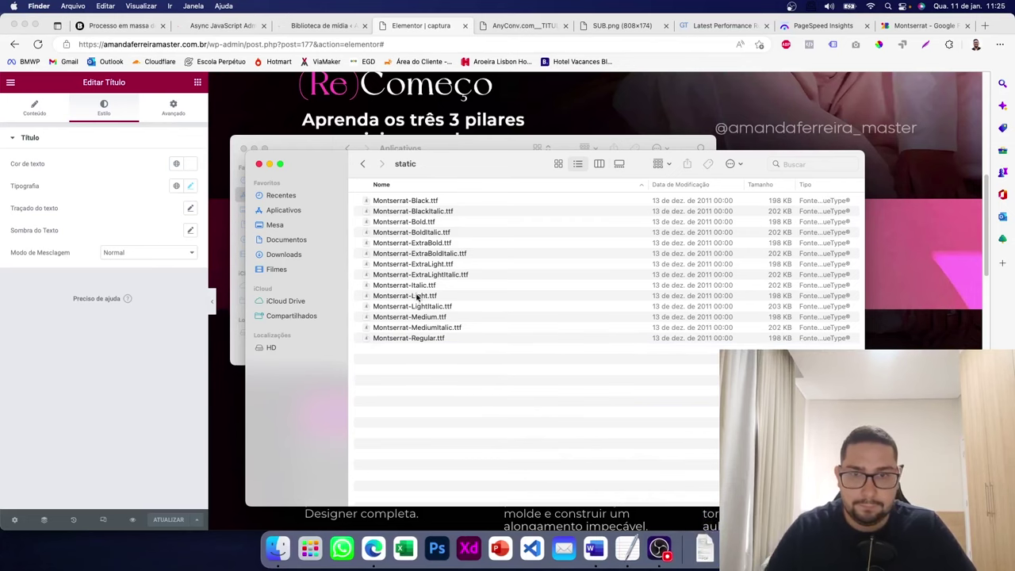
pyautogui.click(424, 328)
pyautogui.keyDown('shift'); pyautogui.click(431, 232); pyautogui.keyUp('shift')
pyautogui.moveTo(431, 237); pyautogui.dragTo(704, 547)
pyautogui.click(468, 201)
pyautogui.keyDown('shift'); pyautogui.click(480, 211); pyautogui.keyUp('shift')
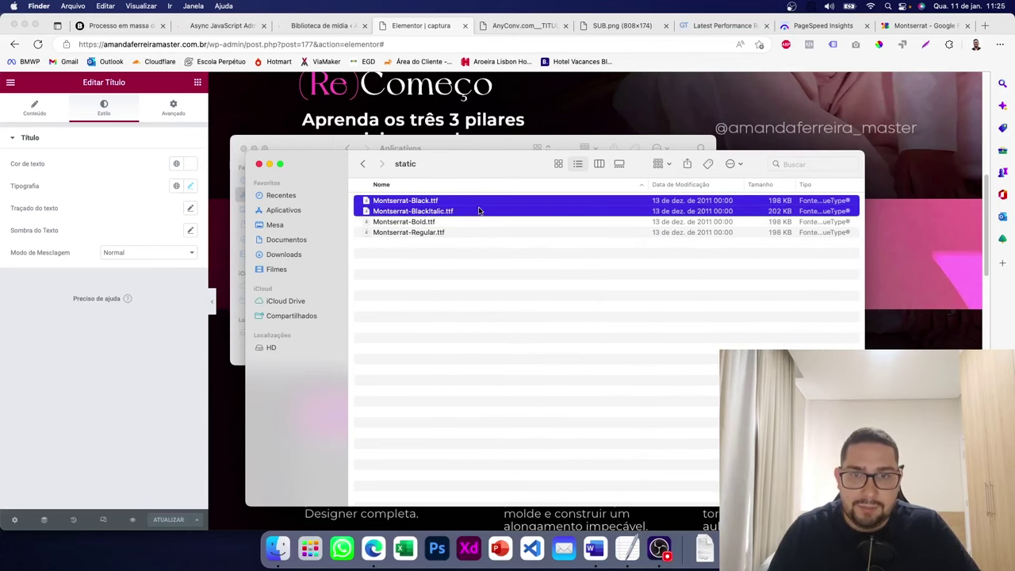
pyautogui.moveTo(480, 211); pyautogui.dragTo(705, 547)
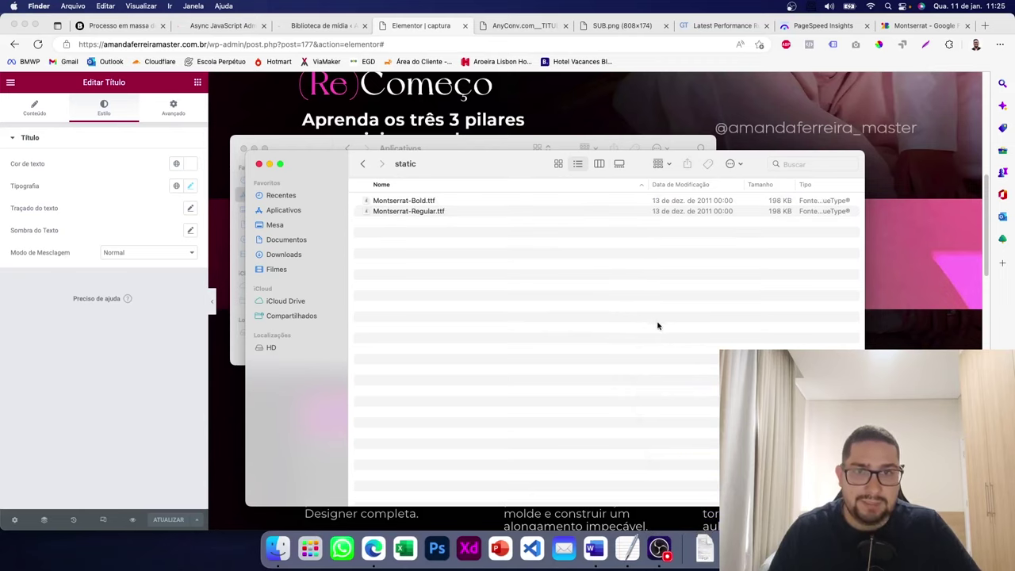
pyautogui.press('super+a')
pyautogui.click(435, 265)
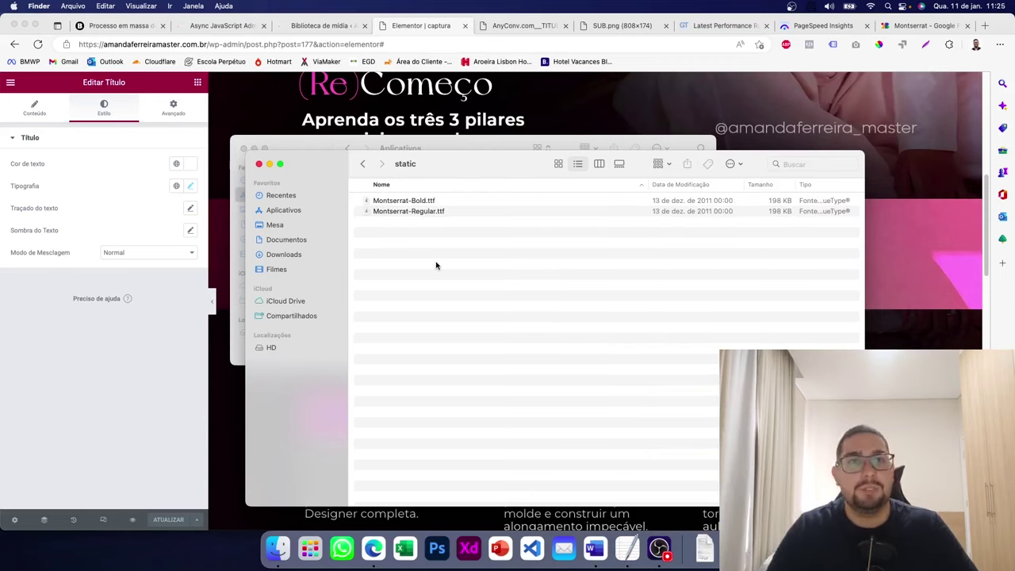
pyautogui.click(458, 203)
pyautogui.click(458, 224)
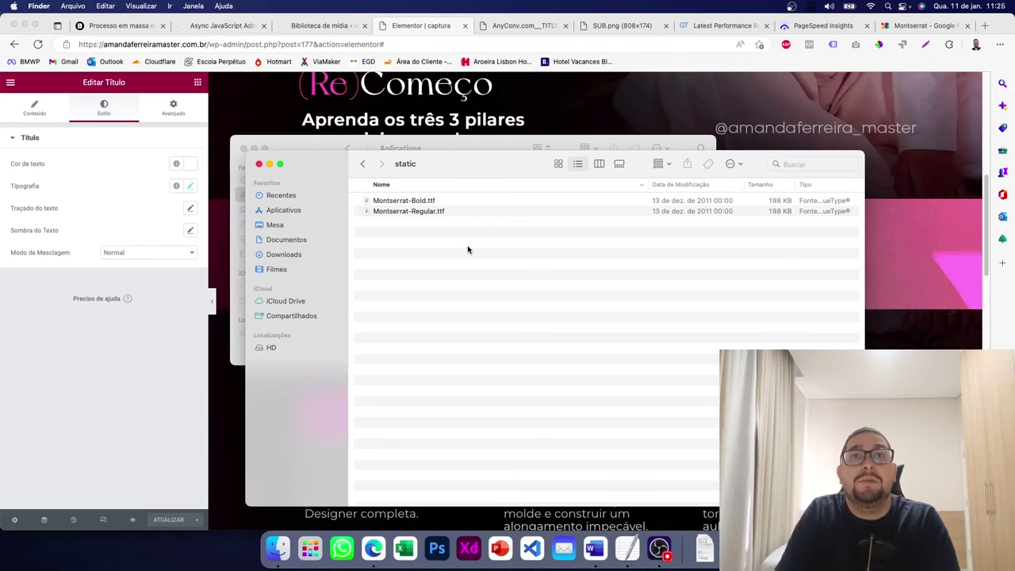
# - Switch back to the browser, search for a TTF to WOFF2 converter and open AnyConv's TTF to WOFF2 Converter
pyautogui.click(875, 29)
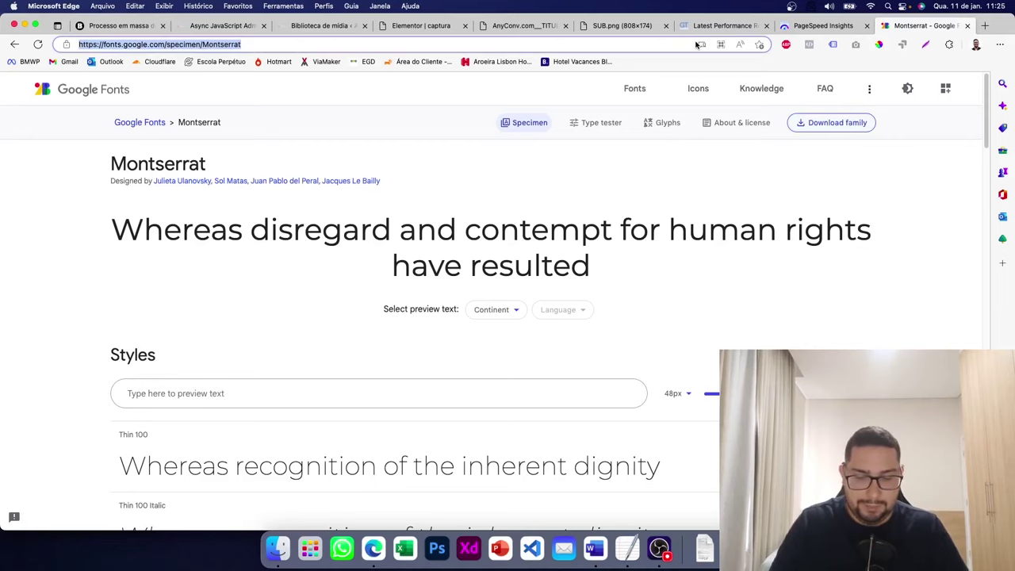
pyautogui.write('ttf to ')
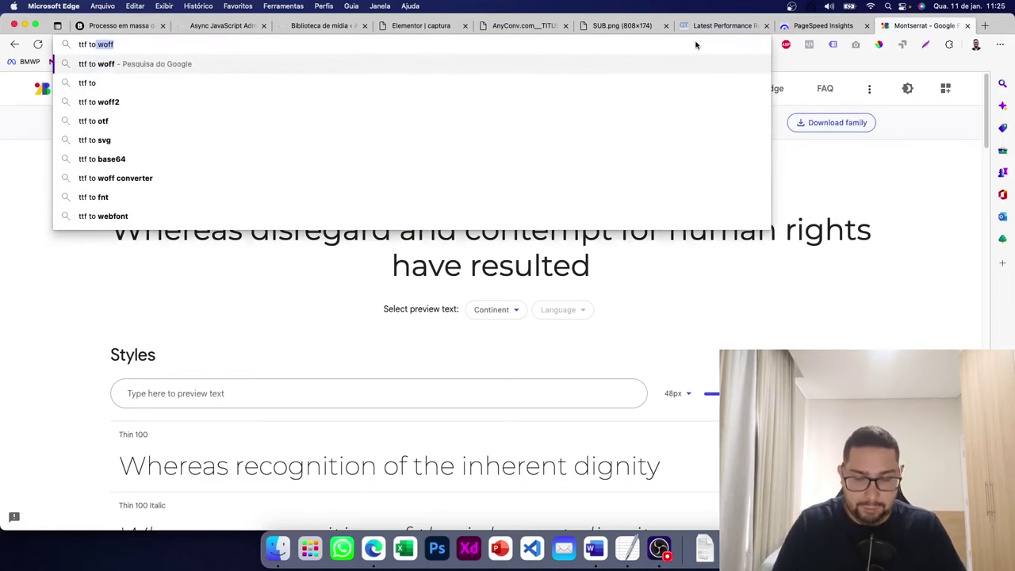
pyautogui.write('woff')
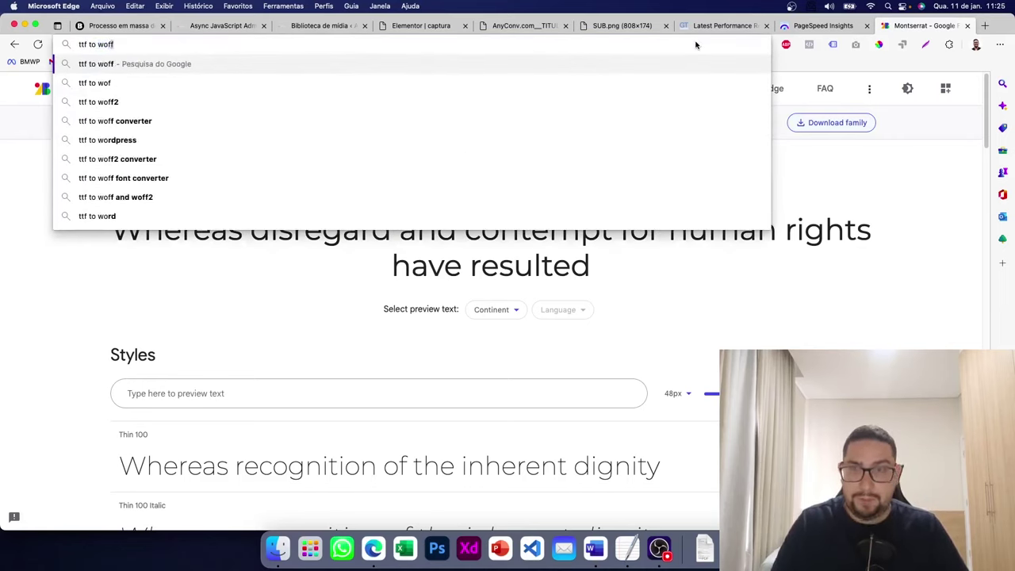
pyautogui.press('Down')
pyautogui.press('Return')
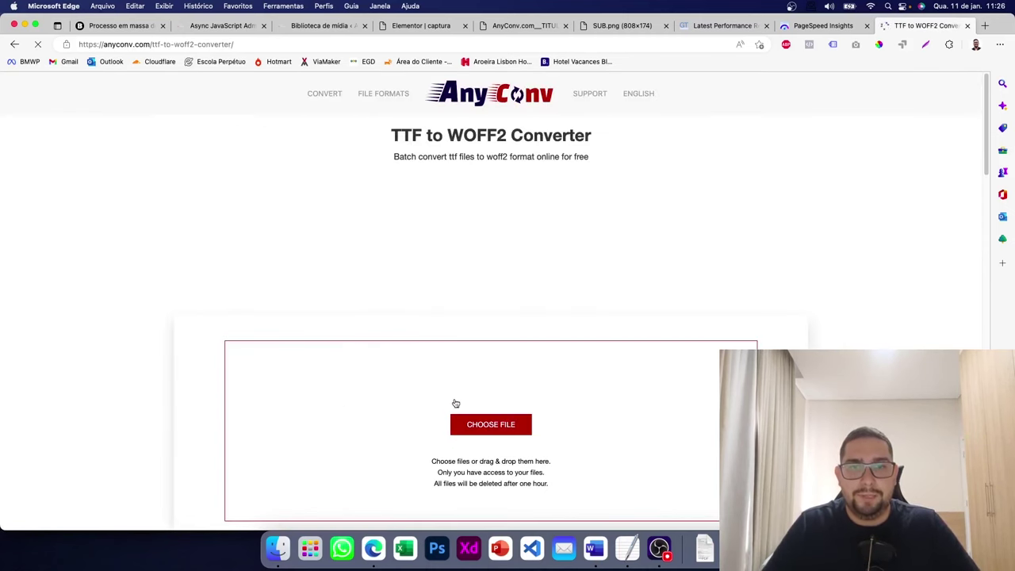
# - Upload both Montserrat font files from the desktop's static folder and convert them to WOFF2
pyautogui.click(479, 425)
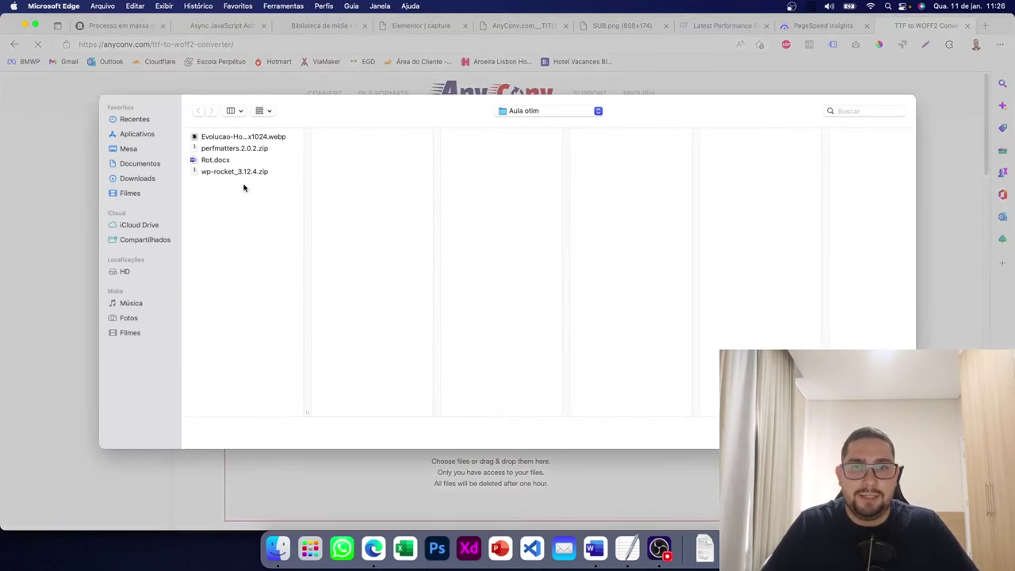
pyautogui.click(128, 149)
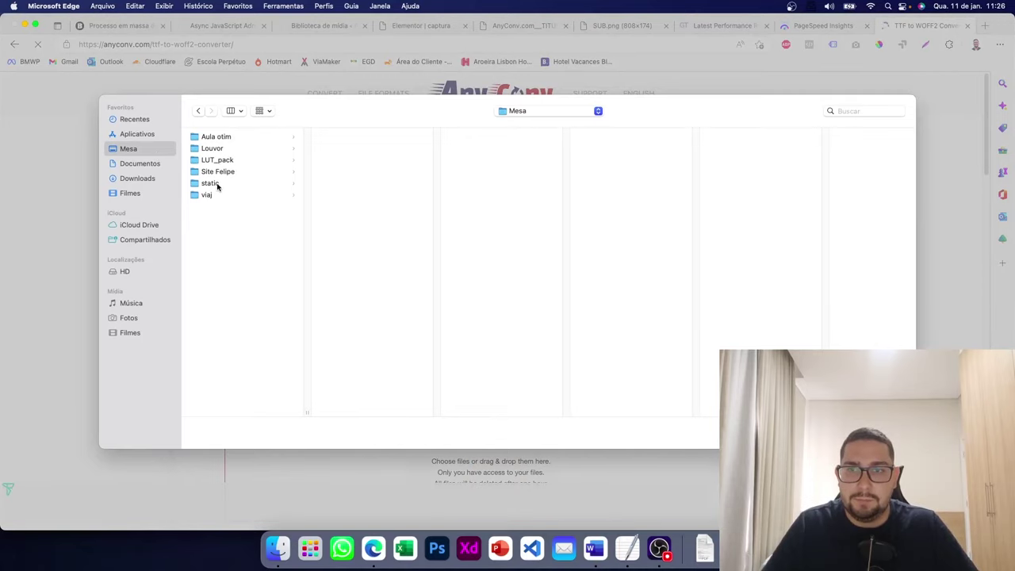
pyautogui.click(212, 184)
pyautogui.press('super+a')
pyautogui.press('Return')
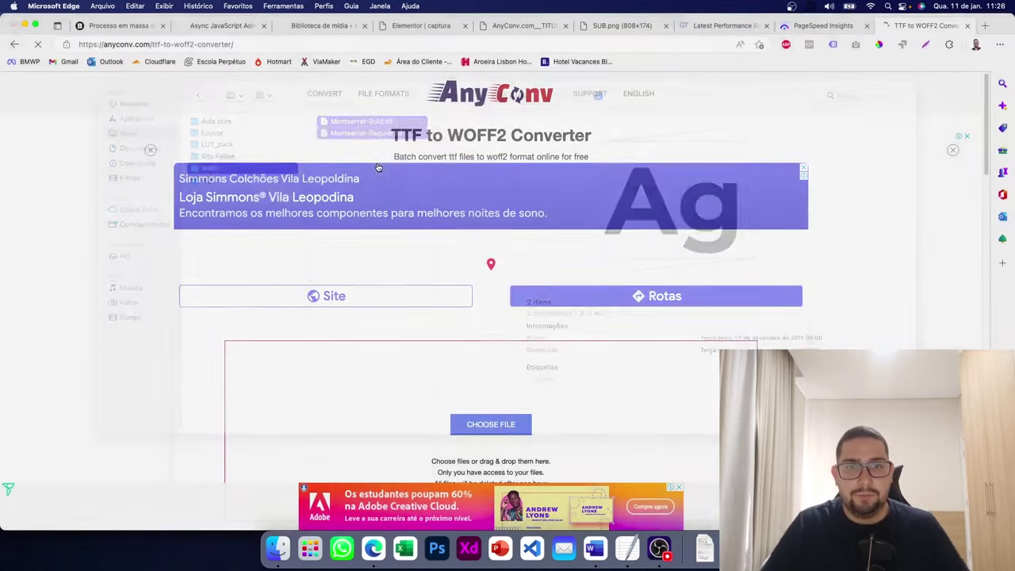
pyautogui.scroll(-5, 436, 202)
pyautogui.click(480, 302)
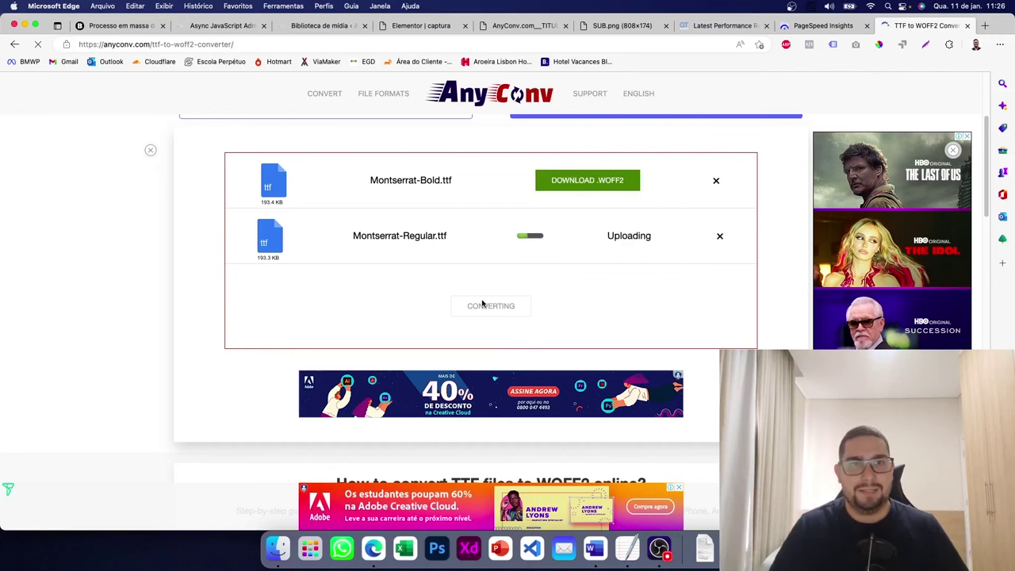
# - Move the static folder window down, close the Aplicativos Finder window and return to the converter page
pyautogui.click(277, 548)
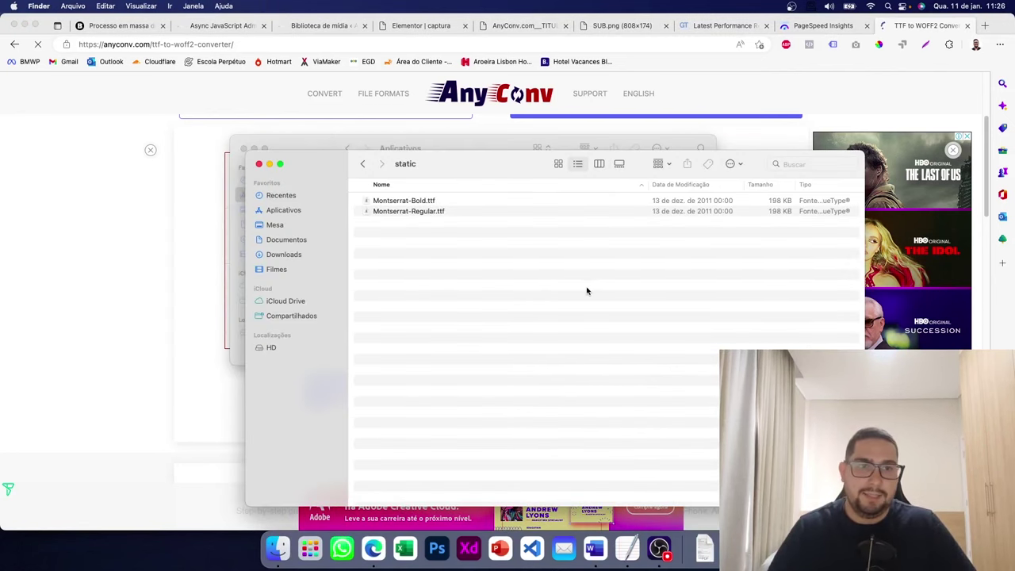
pyautogui.moveTo(521, 166); pyautogui.dragTo(513, 306)
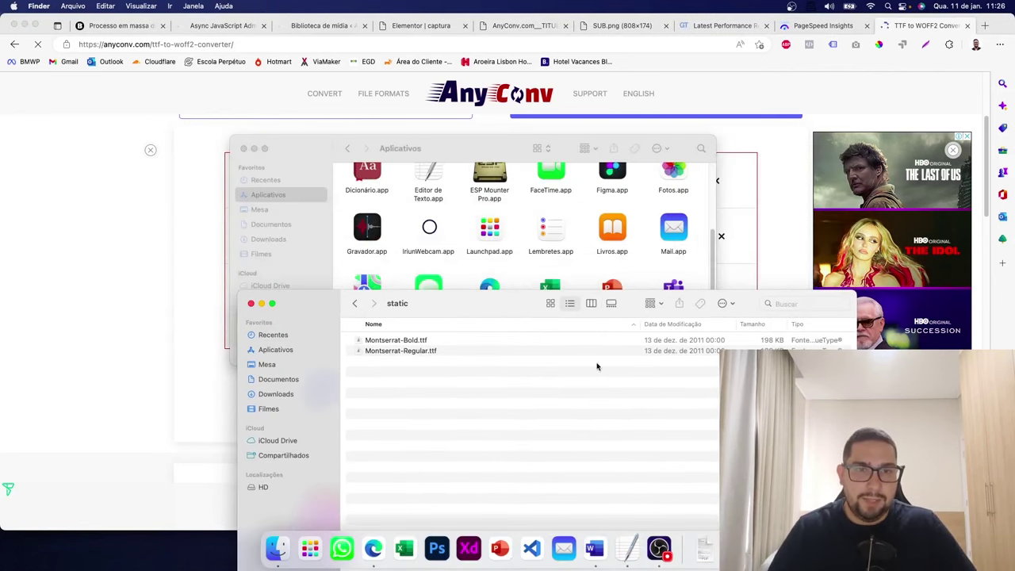
pyautogui.click(244, 149)
pyautogui.click(412, 256)
# - Download the converted Montserrat-Bold WOFF2 file and save it in the static folder
pyautogui.click(557, 182)
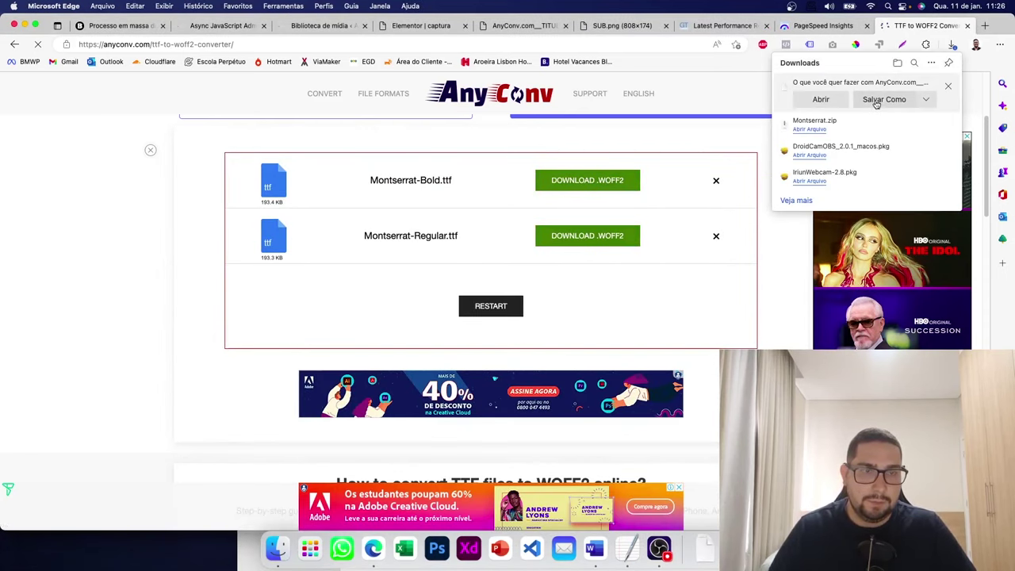
pyautogui.click(876, 103)
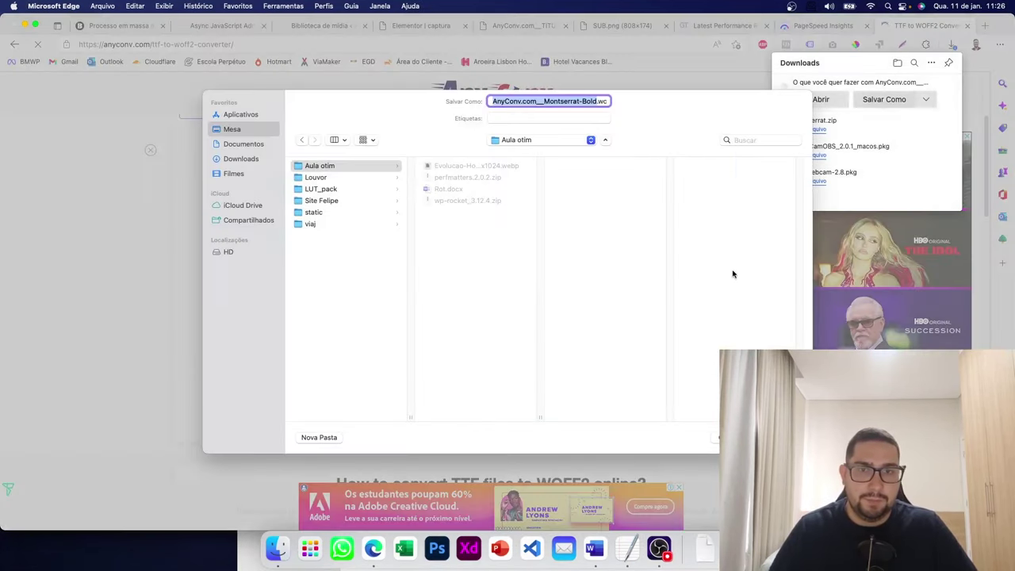
pyautogui.click(363, 214)
pyautogui.press('Return')
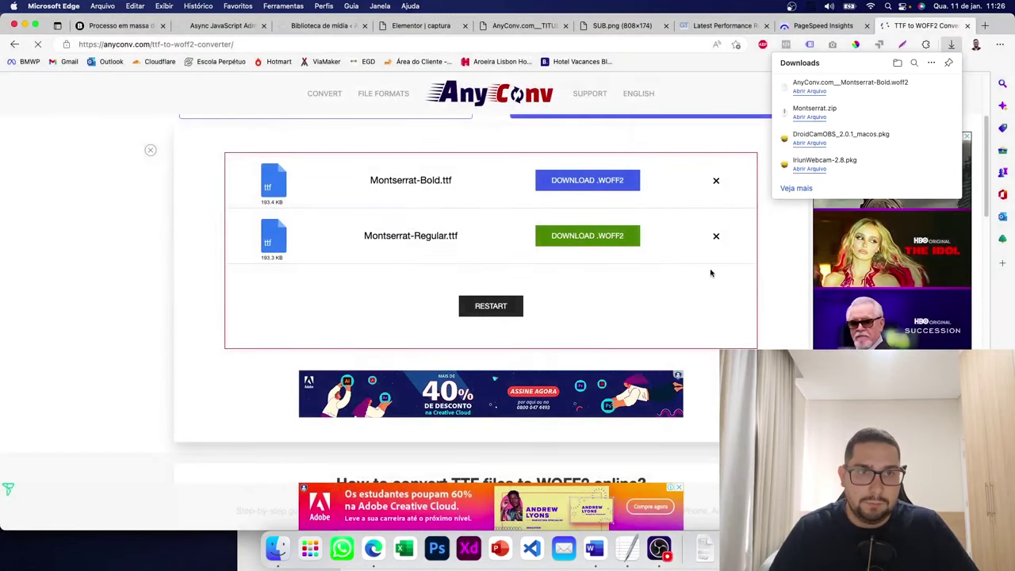
# - Download the converted Montserrat-Regular WOFF2 file to the static folder and check both WOFF2 files there in Finder
pyautogui.click(591, 236)
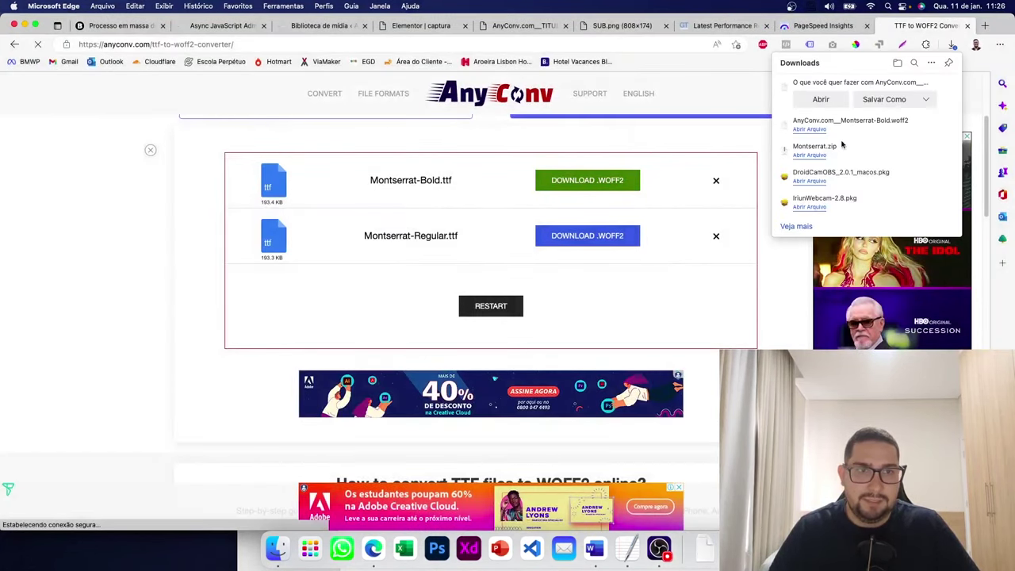
pyautogui.click(868, 101)
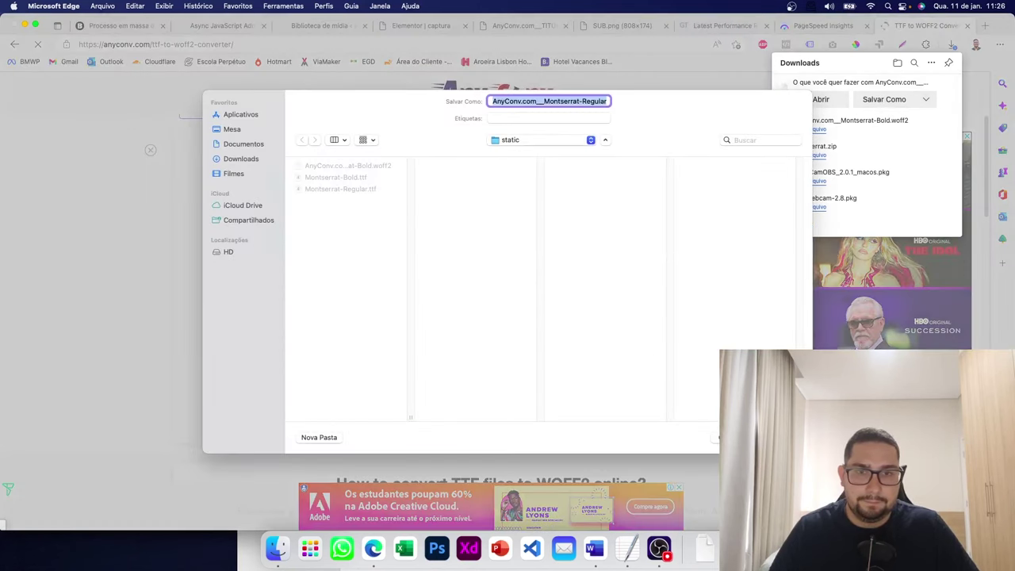
pyautogui.press('Return')
pyautogui.click(277, 548)
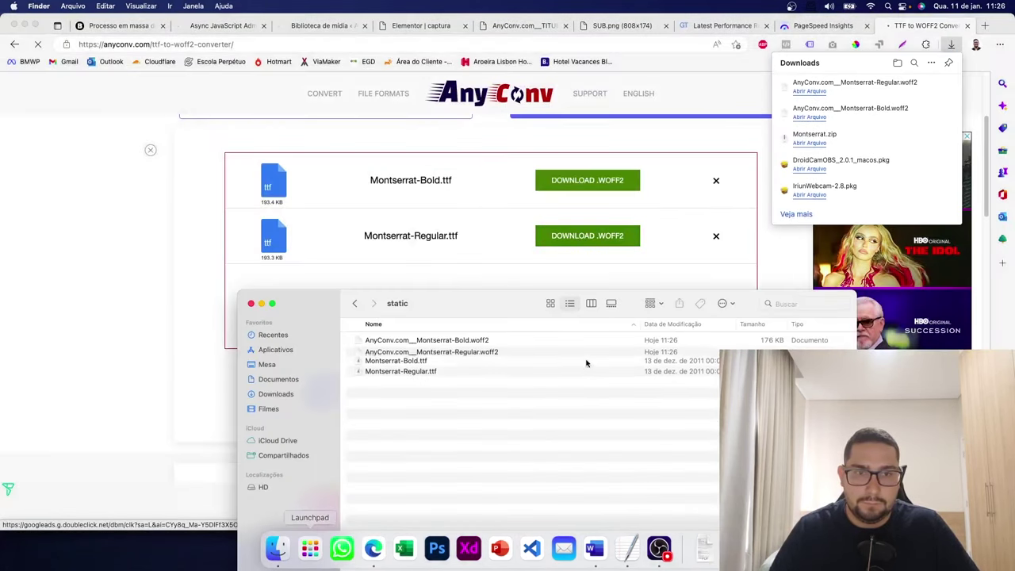
pyautogui.moveTo(508, 306); pyautogui.dragTo(446, 279)
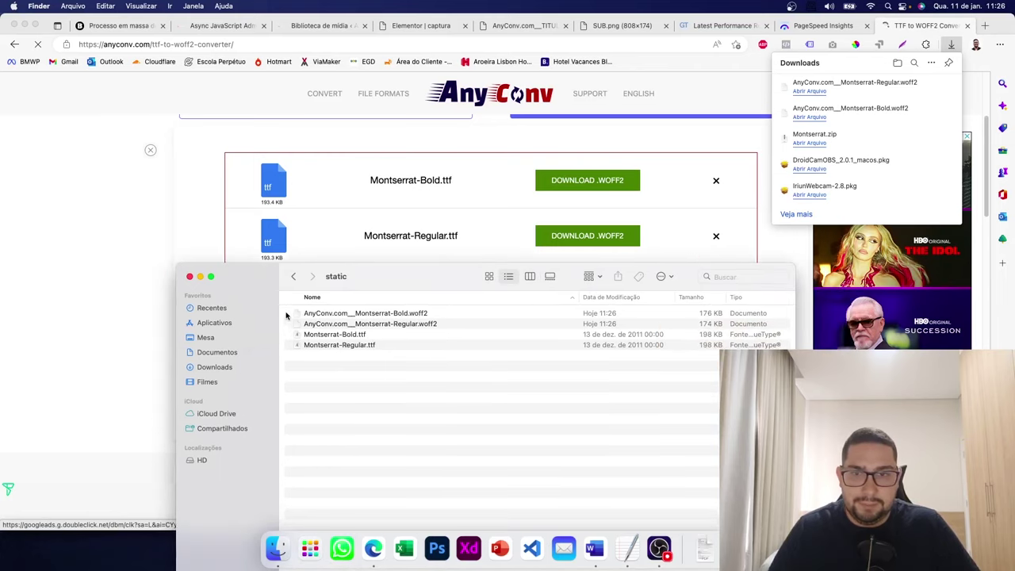
pyautogui.moveTo(286, 315); pyautogui.dragTo(317, 325)
pyautogui.click(486, 421)
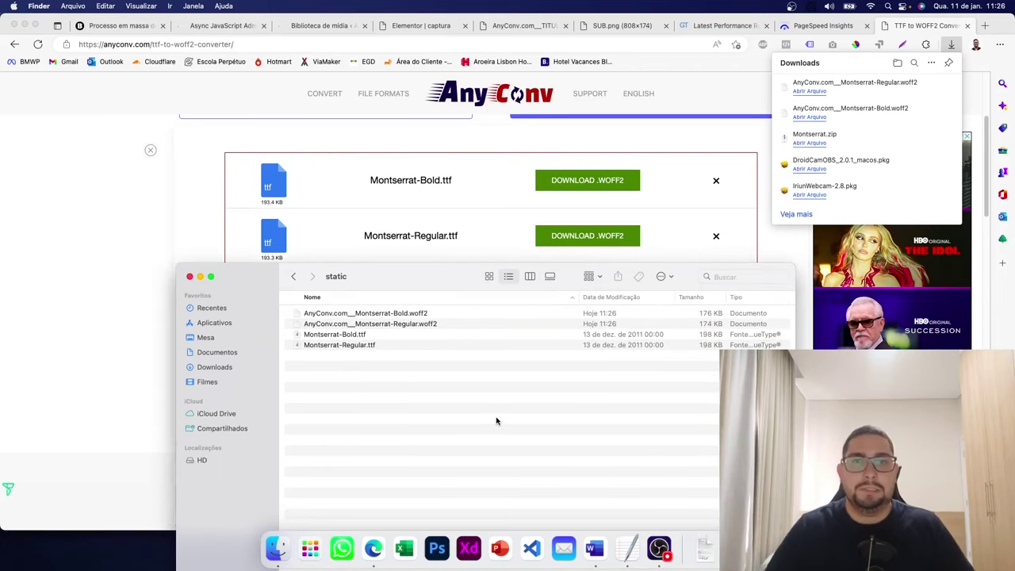
# - Return to WordPress in the browser, close the attachment details and add a new Elementor custom font with the family name Montserrat
pyautogui.press('super+Tab')
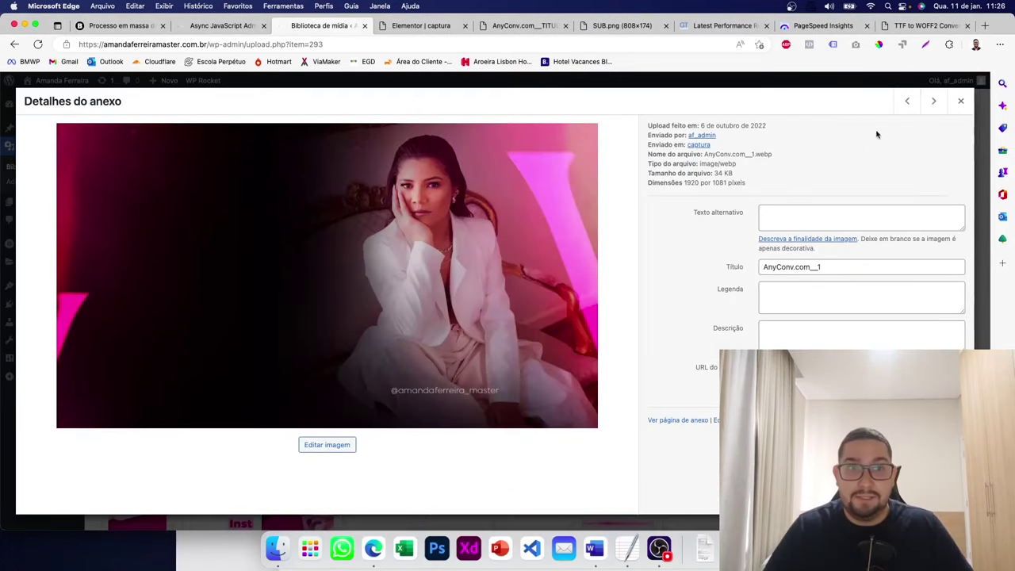
pyautogui.click(960, 101)
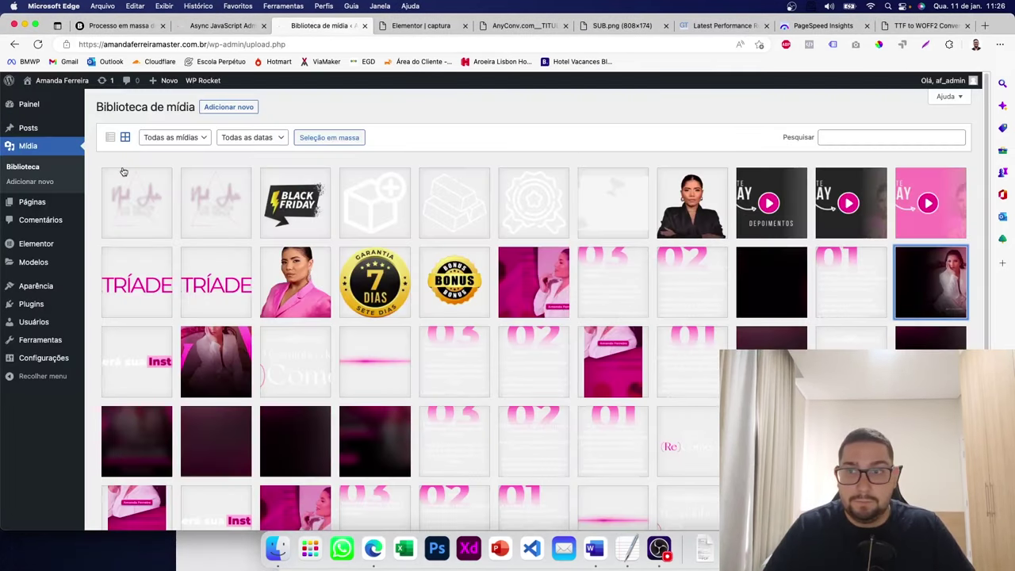
pyautogui.moveTo(48, 242)
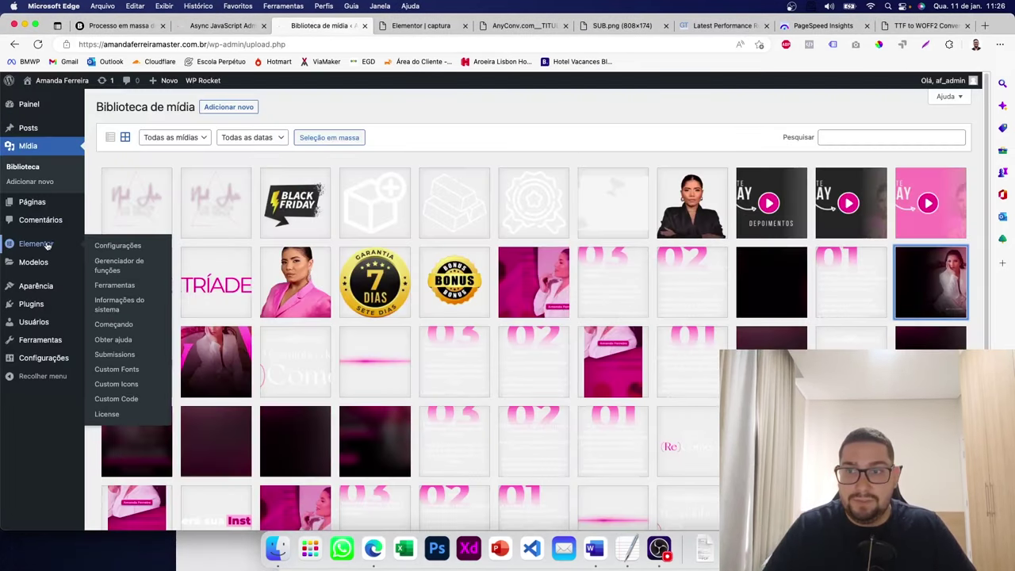
pyautogui.click(110, 369)
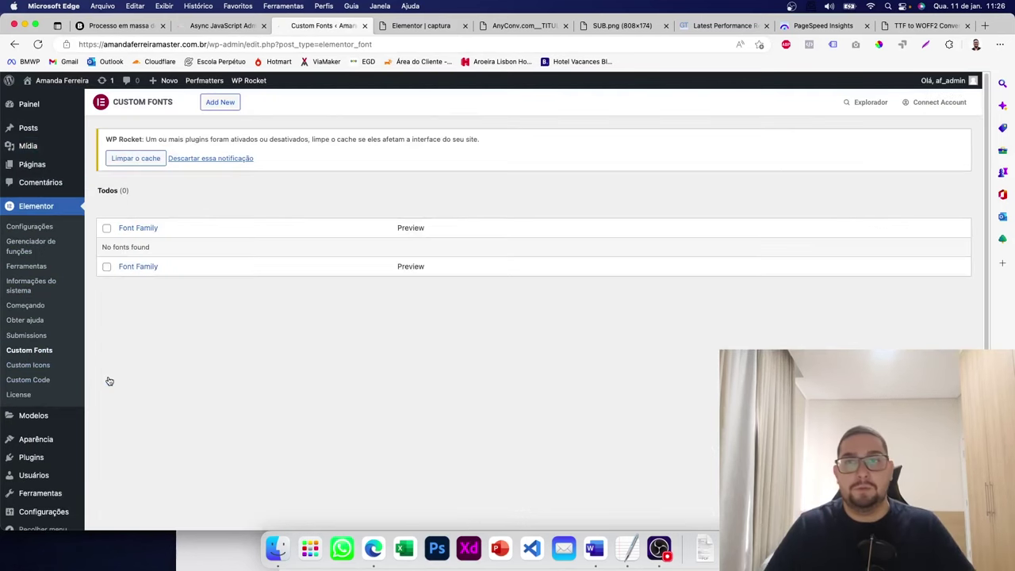
pyautogui.click(212, 107)
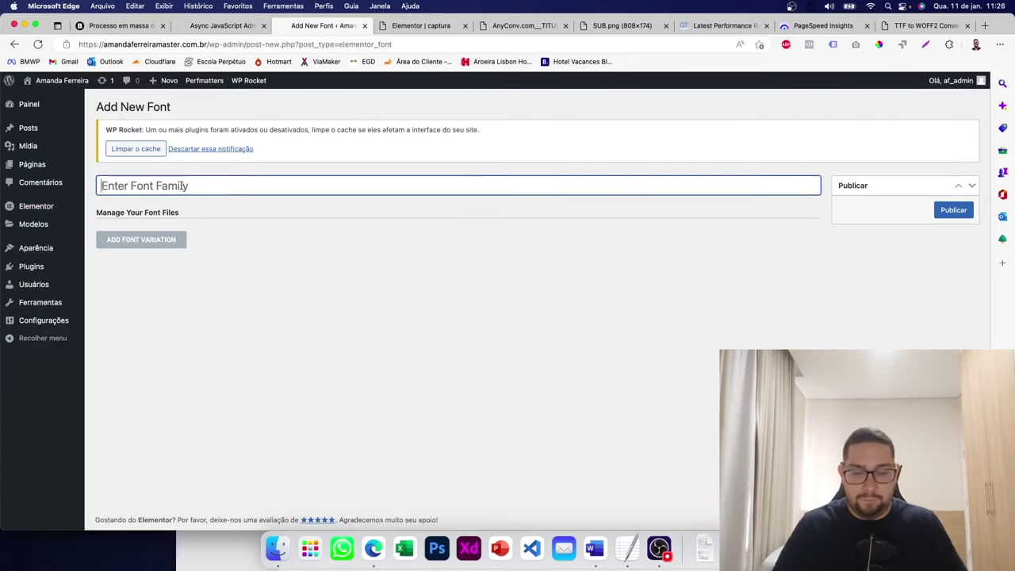
pyautogui.write('Montserrat')
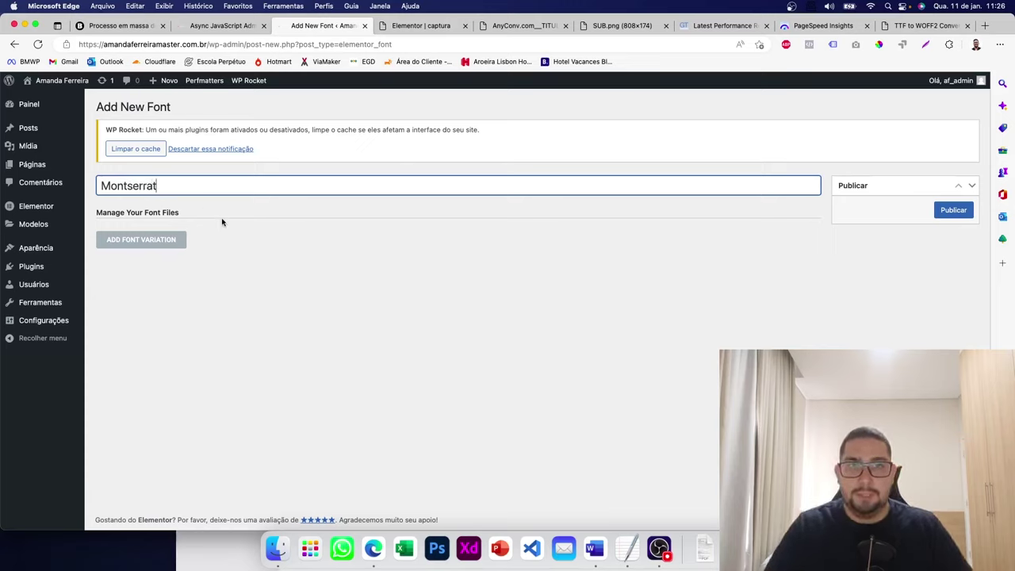
# - Add a font variation to the Montserrat family and set its weight to 400
pyautogui.click(150, 240)
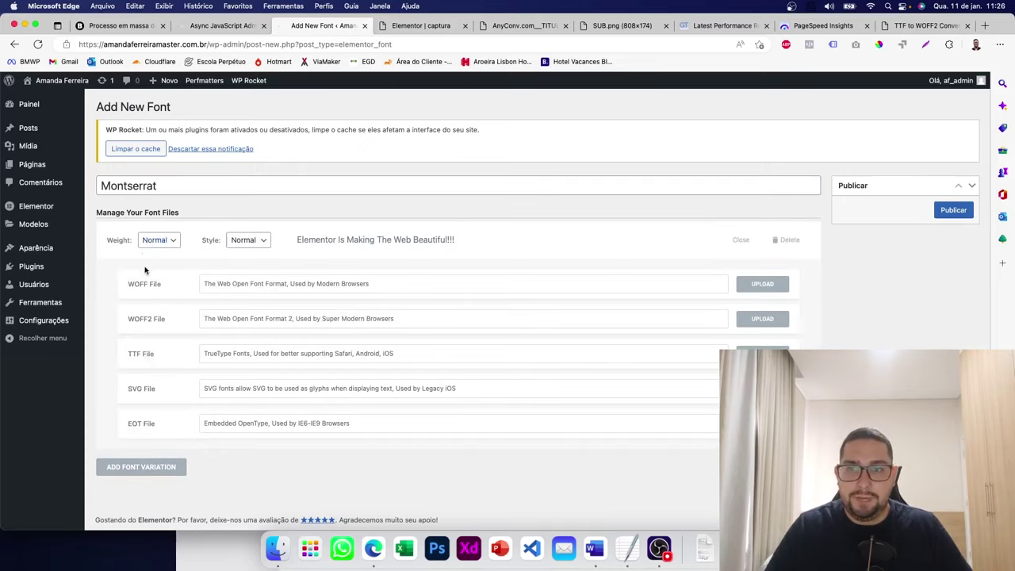
pyautogui.click(162, 243)
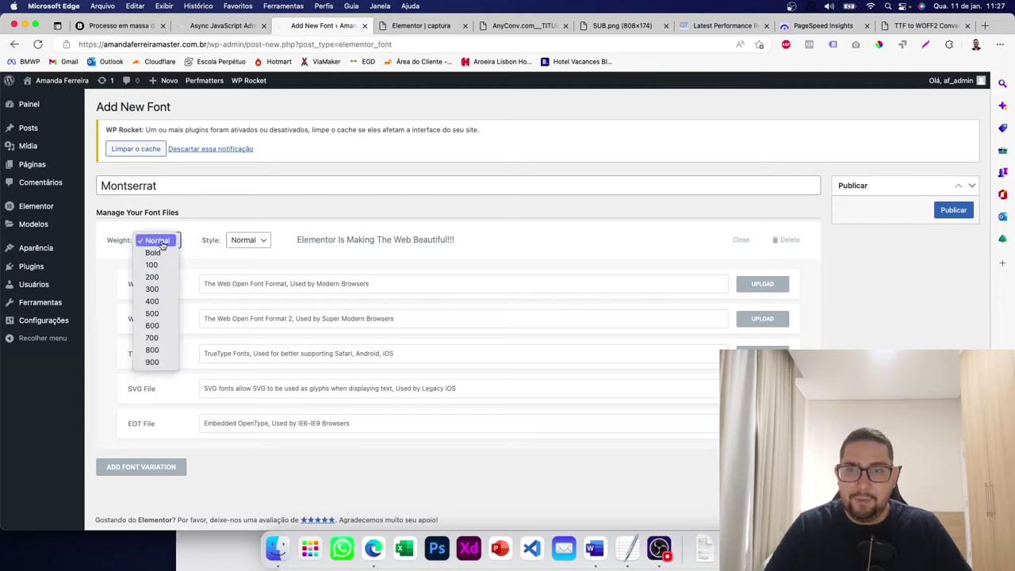
pyautogui.click(154, 301)
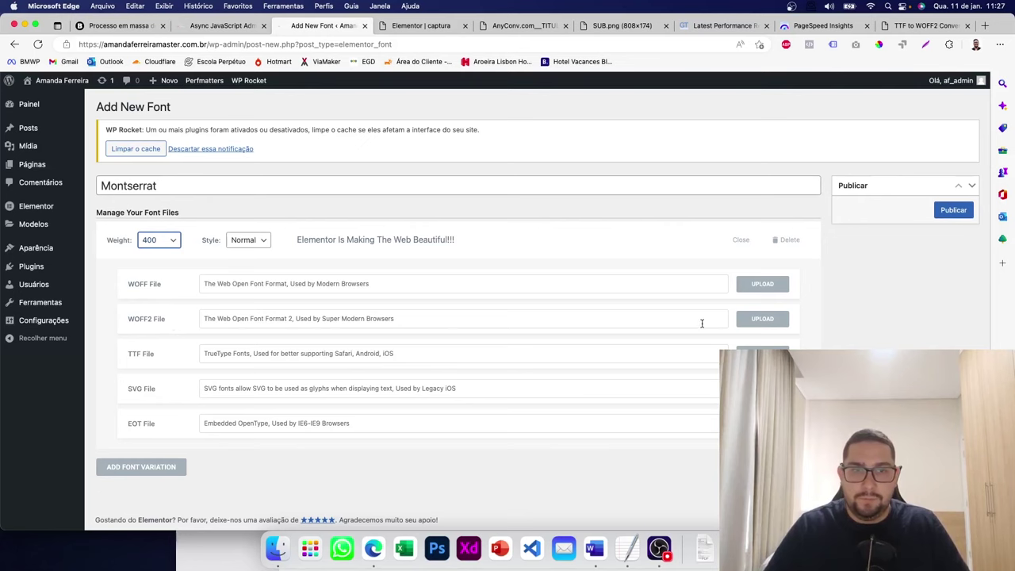
# - Upload both Montserrat WOFF2 files from the static folder and assign Montserrat-Regular as the 400 variation's WOFF2 file
pyautogui.click(759, 318)
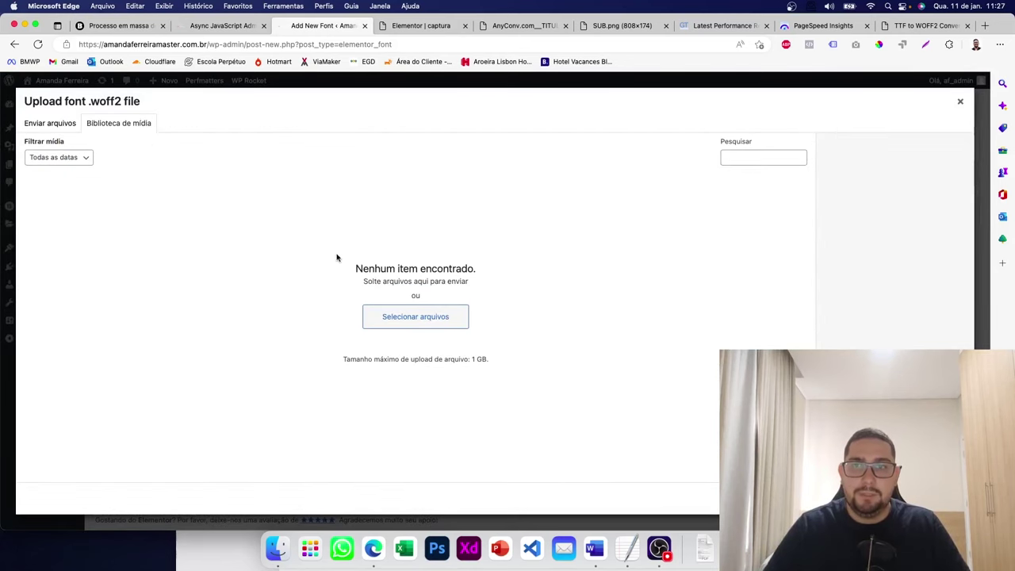
pyautogui.click(388, 316)
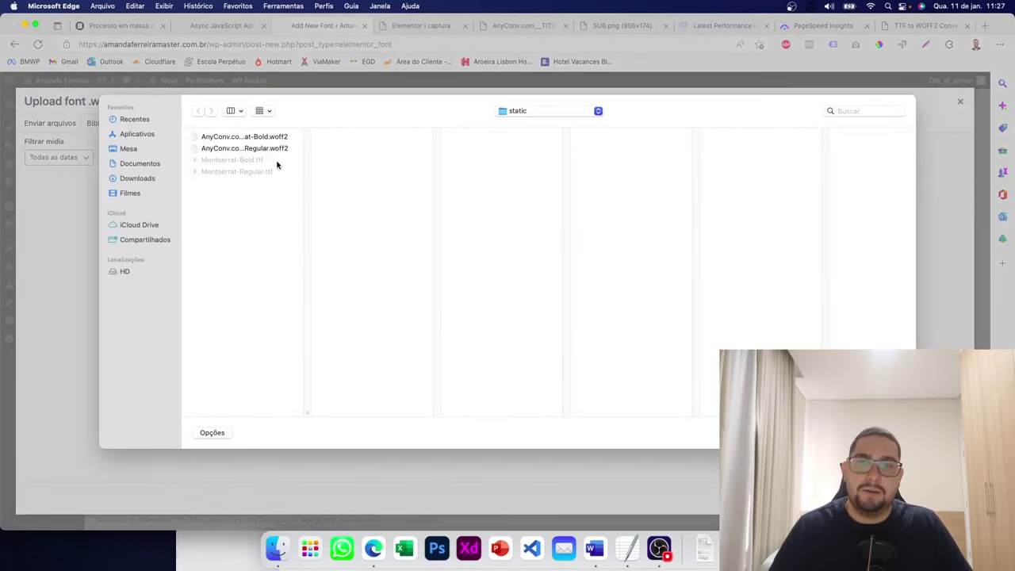
pyautogui.click(273, 149)
pyautogui.keyDown('shift'); pyautogui.click(273, 137); pyautogui.keyUp('shift')
pyautogui.press('Return')
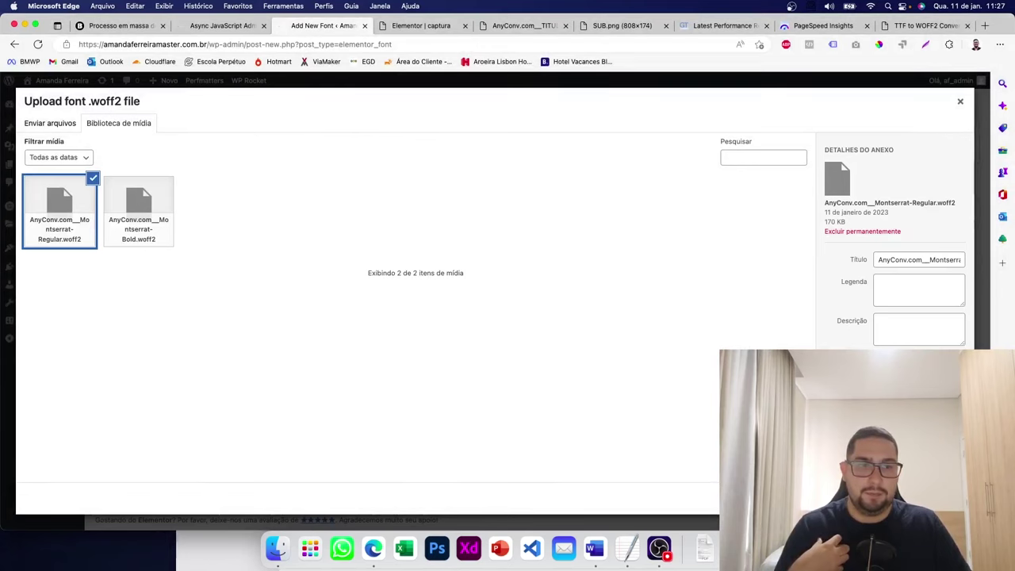
pyautogui.click(927, 497)
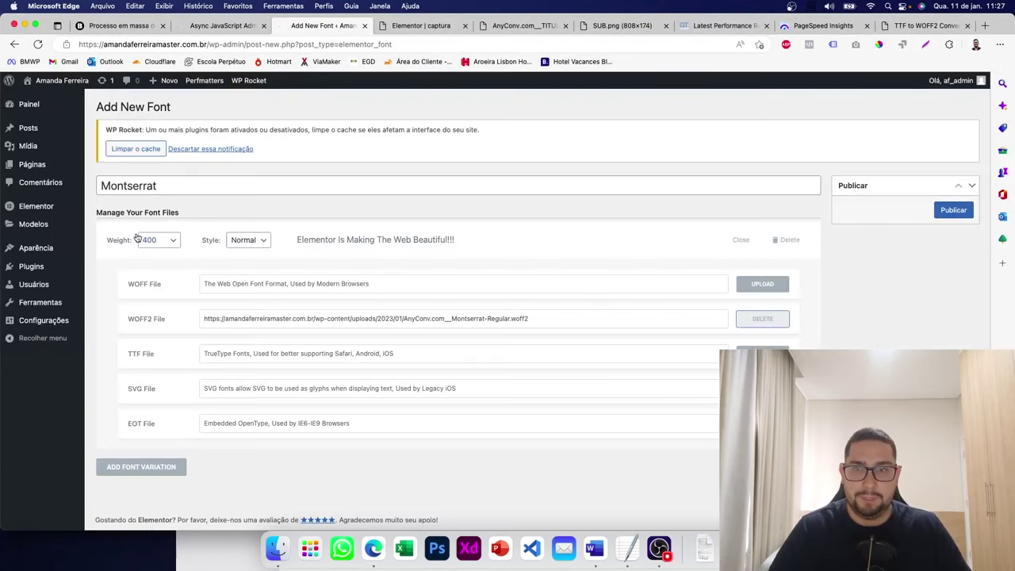
# - Add a second font variation to the Montserrat family and set its weight to 700
pyautogui.click(147, 466)
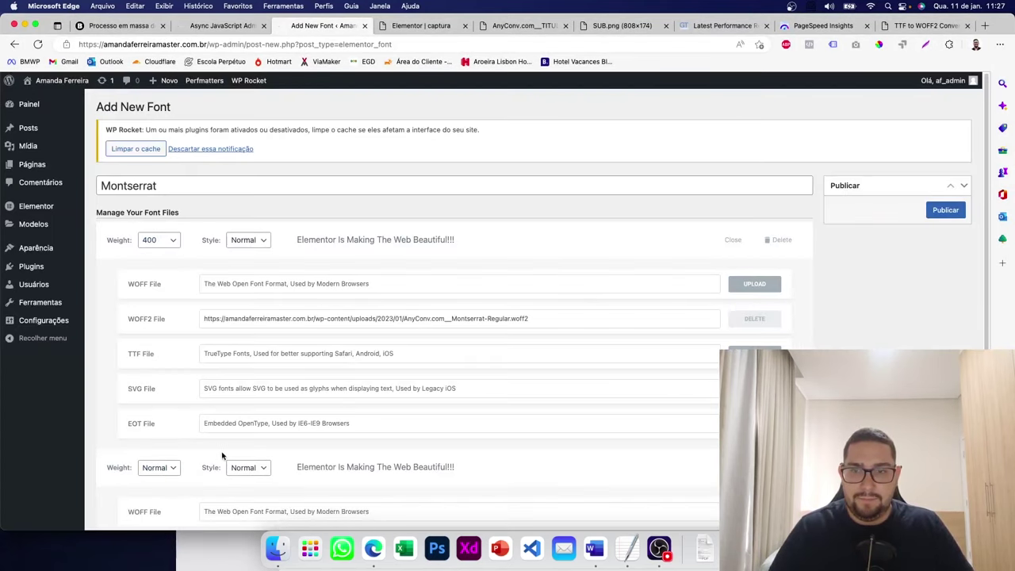
pyautogui.scroll(-2, 226, 449)
pyautogui.scroll(-3, 226, 449)
pyautogui.click(159, 264)
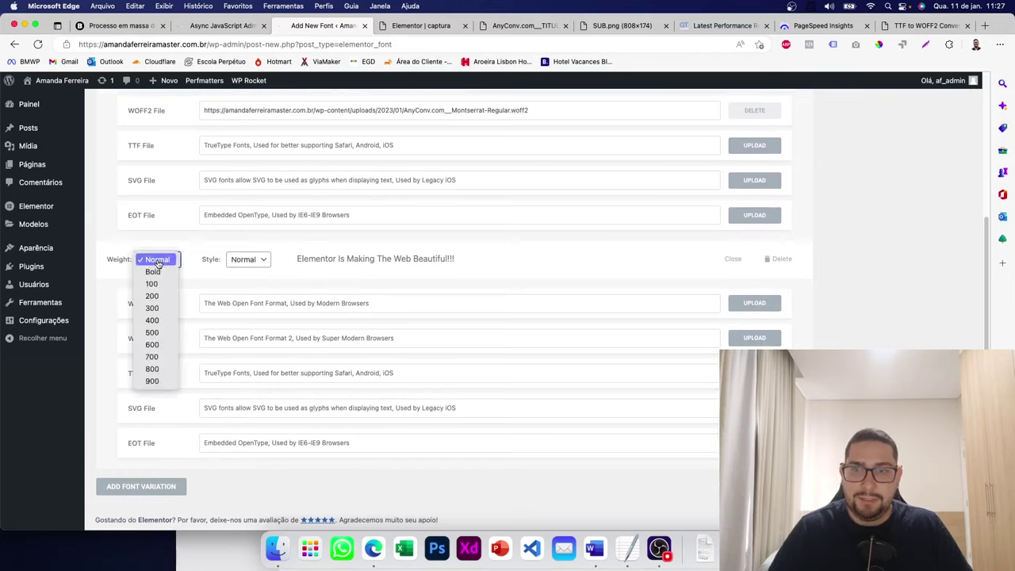
pyautogui.click(154, 362)
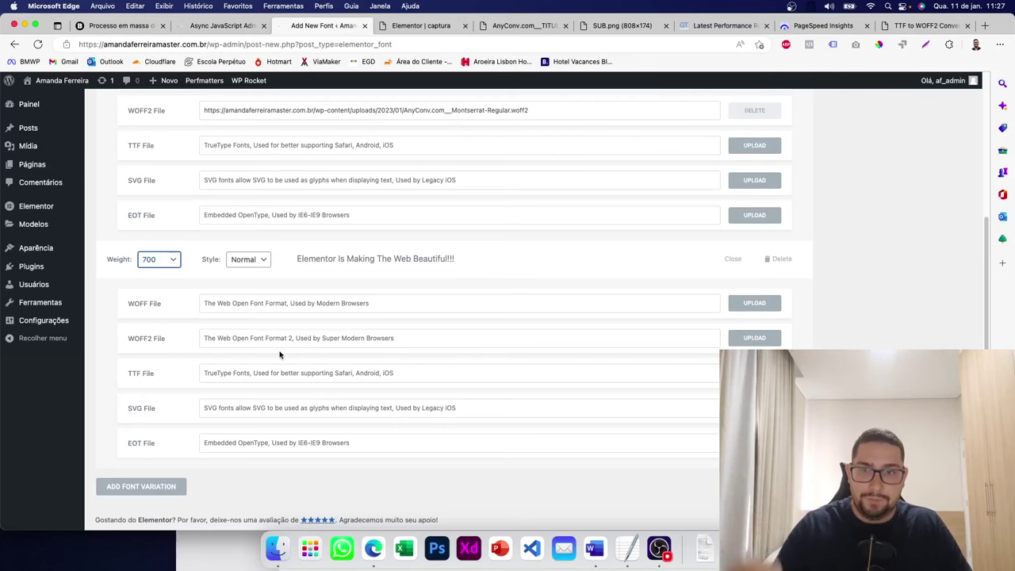
# - Assign the uploaded Montserrat-Bold file as the 700 variation's WOFF2 file and publish the font
pyautogui.click(754, 338)
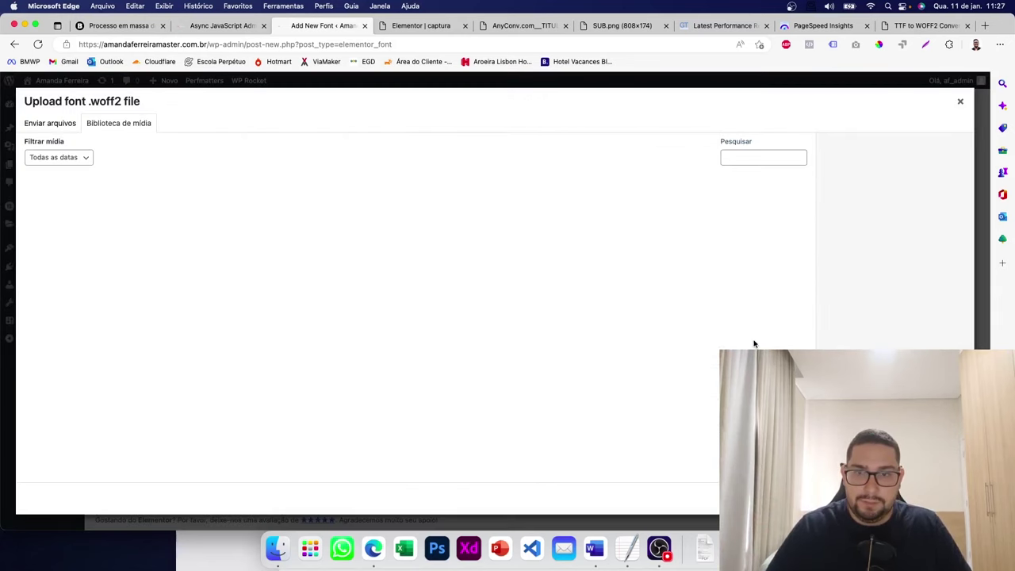
pyautogui.click(120, 207)
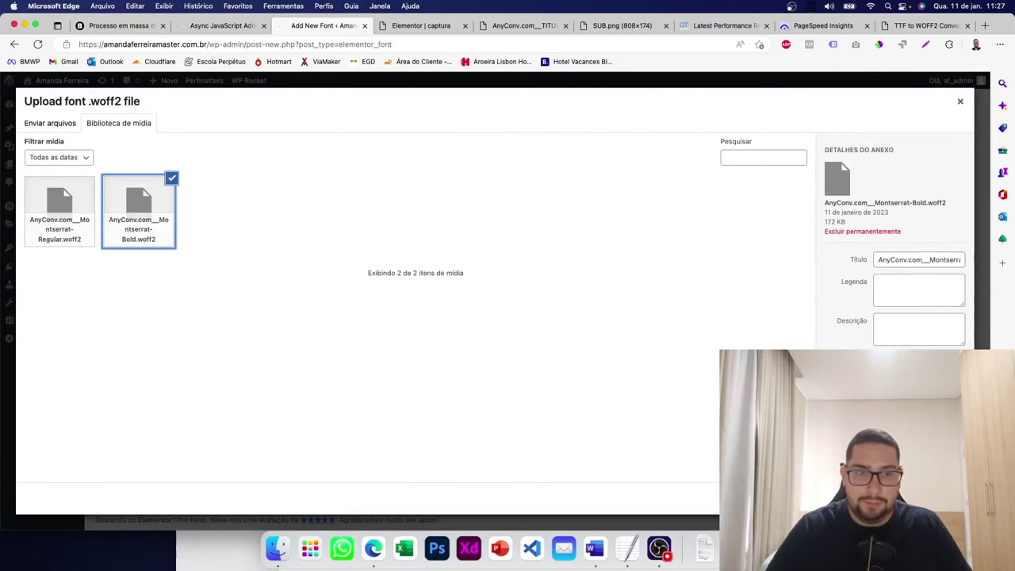
pyautogui.doubleClick(121, 208)
pyautogui.scroll(5, 508, 309)
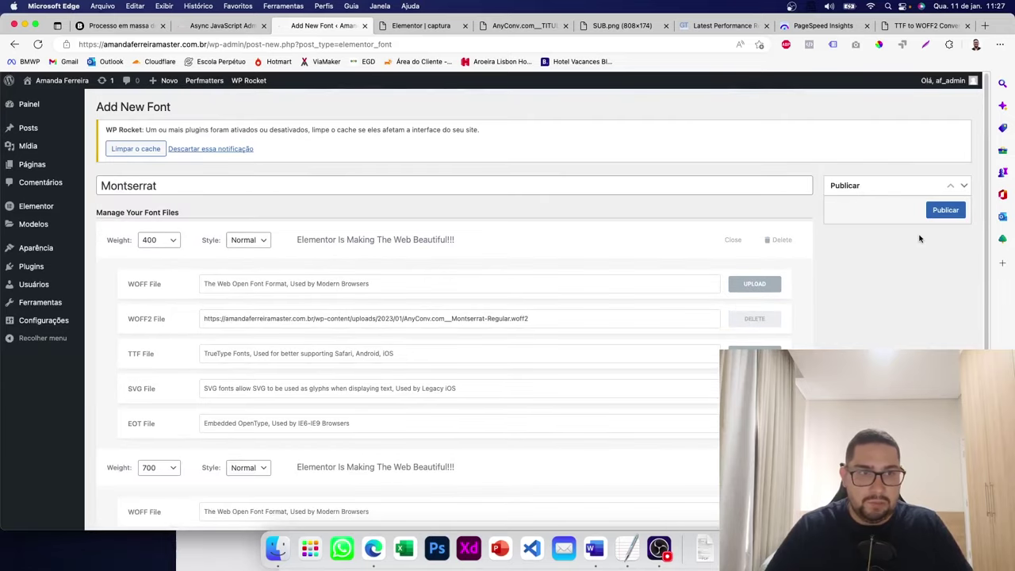
pyautogui.click(943, 210)
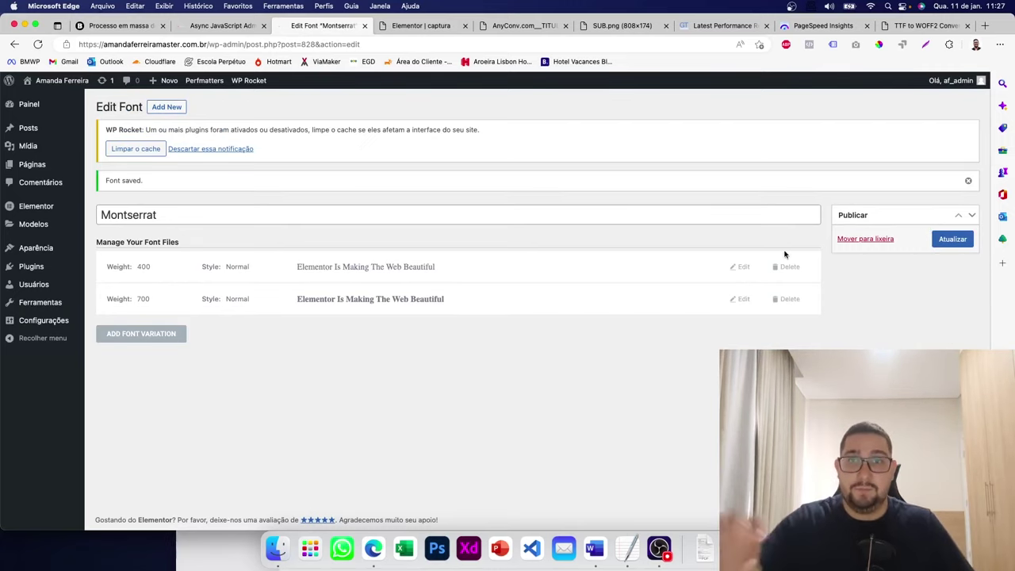
# - Switch to the captura page's Elementor editor and reload it so the new custom font is available
pyautogui.click(408, 25)
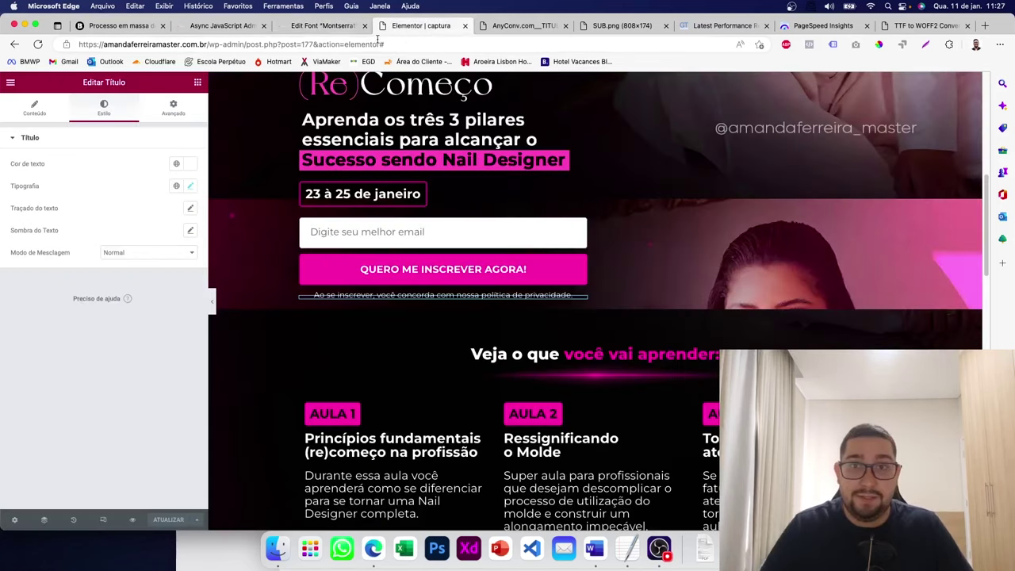
pyautogui.click(38, 44)
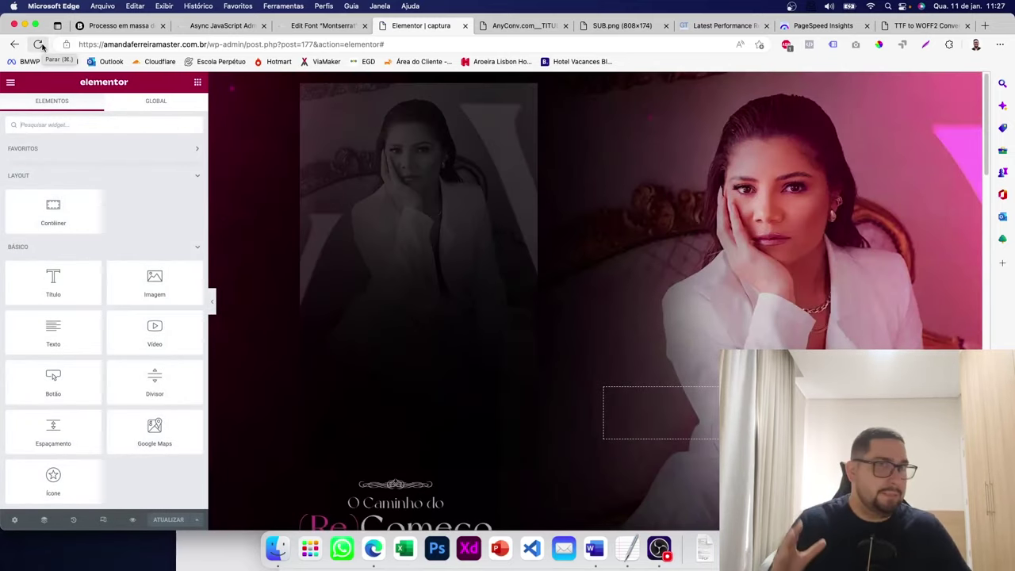
pyautogui.scroll(-2, 119, 198)
pyautogui.scroll(-10, 467, 198)
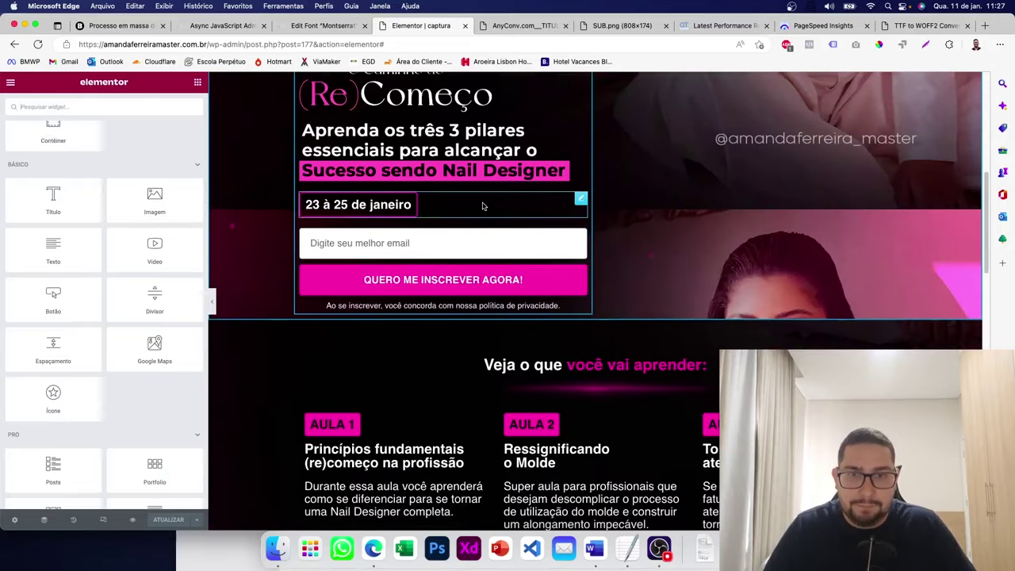
# - Set the font family of the "23 à 25 de janeiro" button's typography to the custom font Montserrat
pyautogui.click(478, 204)
pyautogui.click(103, 108)
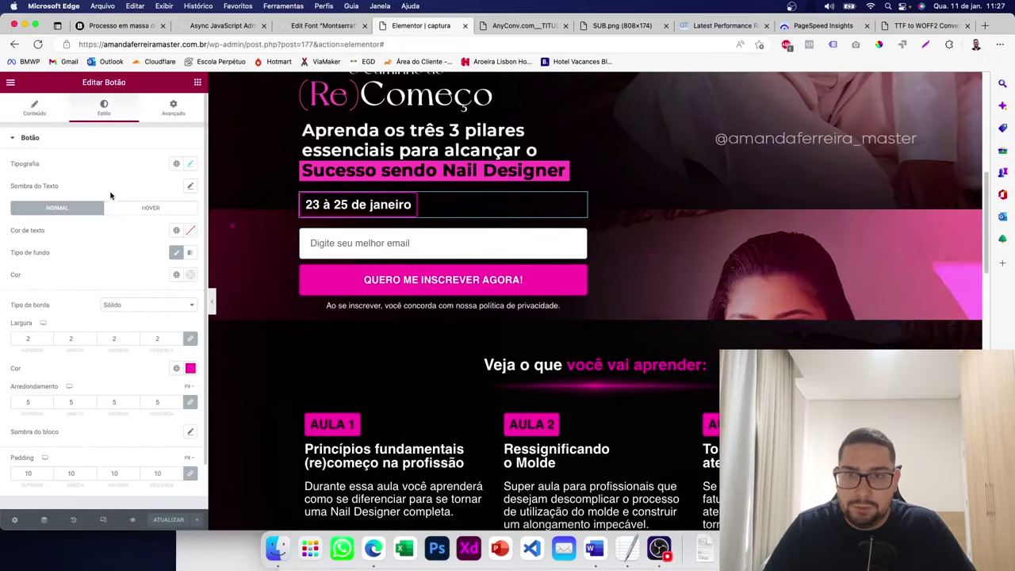
pyautogui.click(189, 164)
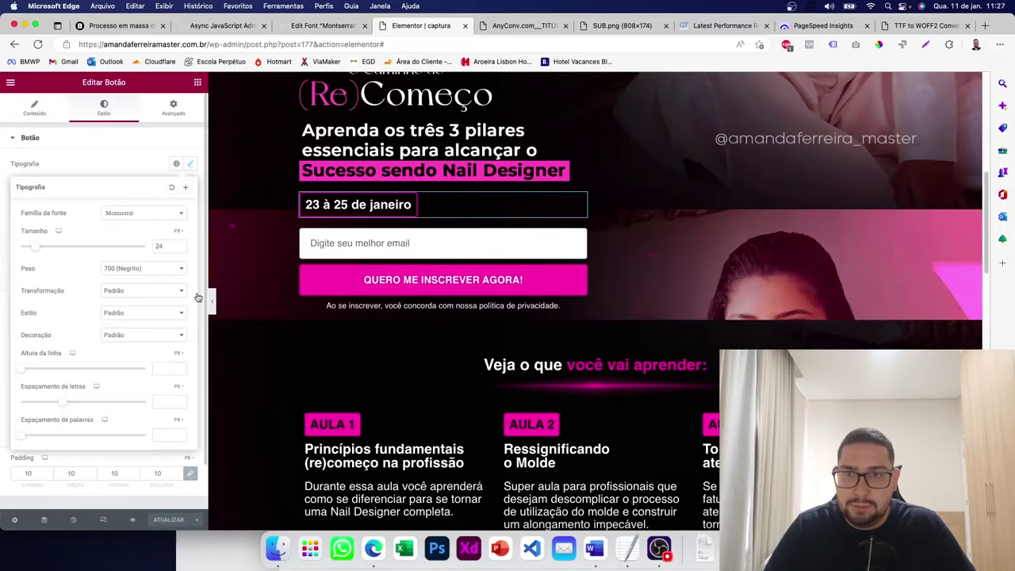
pyautogui.click(142, 212)
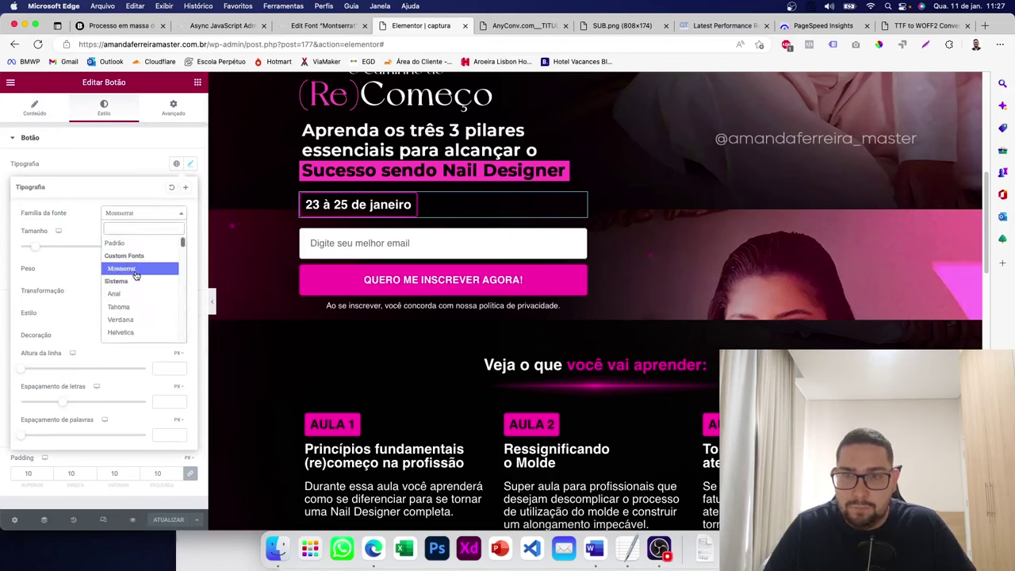
pyautogui.click(136, 269)
pyautogui.click(103, 165)
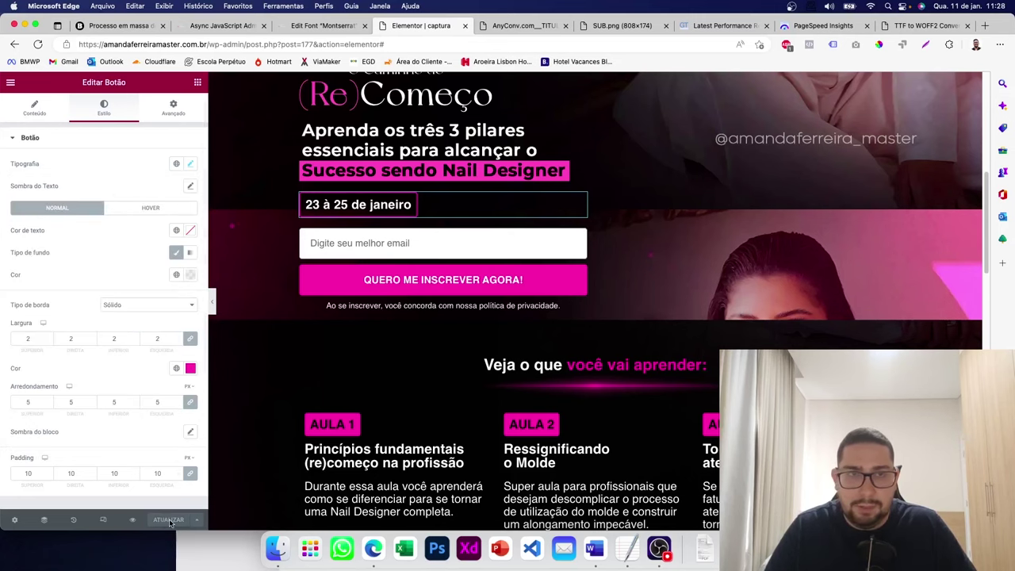
# - Open onovomercado.com in the browser tab that holds the SUB.png image
pyautogui.click(321, 25)
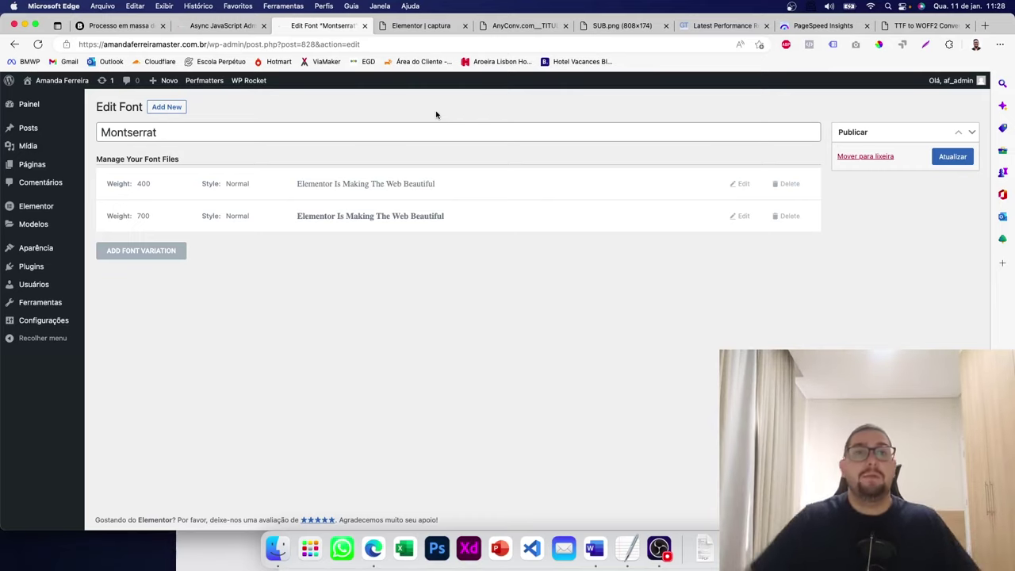
pyautogui.click(603, 29)
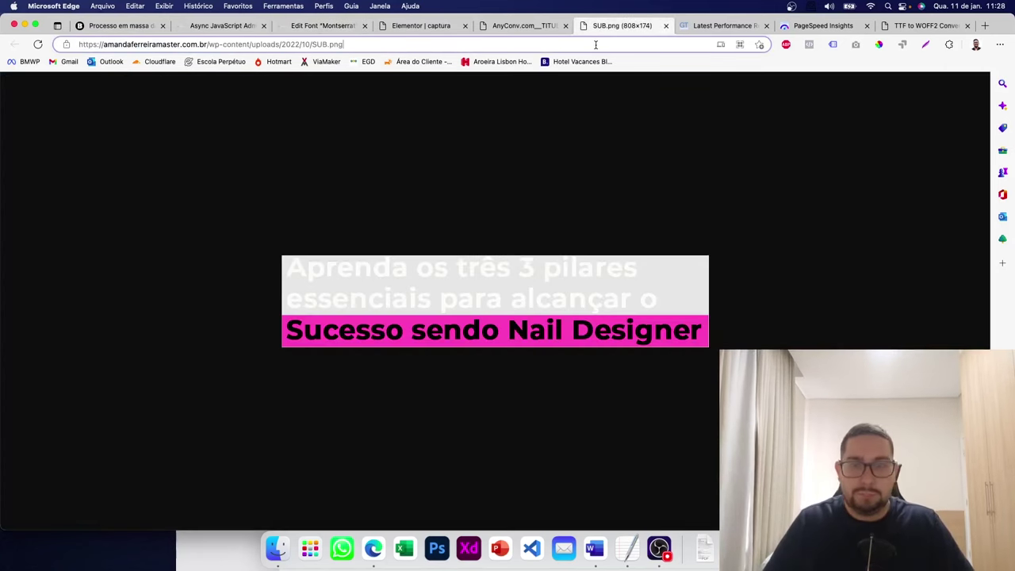
pyautogui.click(595, 44)
pyautogui.write('ono')
pyautogui.press('Return')
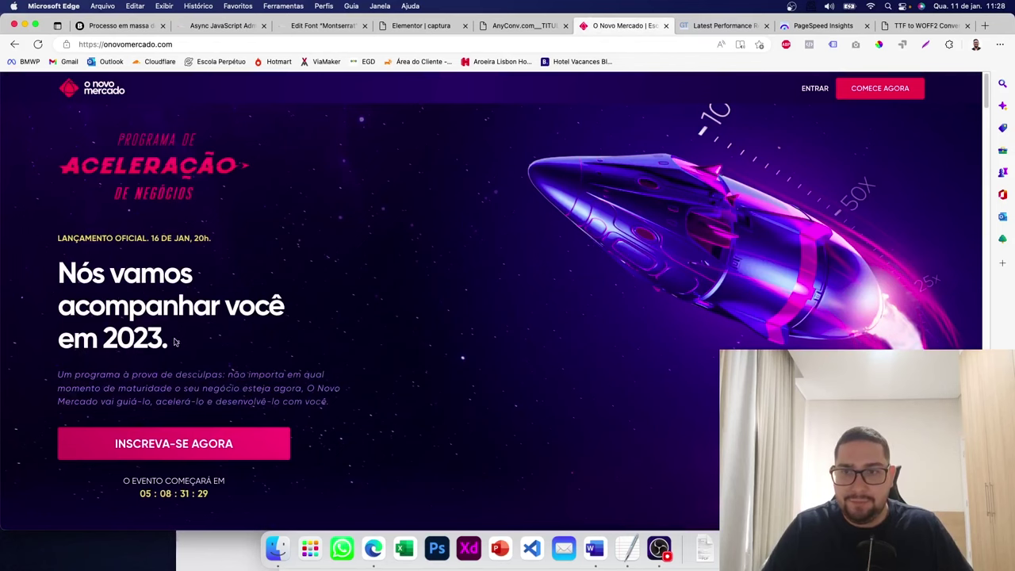
# - Switch to Finder and review the Montserrat-Bold and Montserrat-Regular TTF files beside their WOFF2 versions in the static folder
pyautogui.moveTo(175, 342); pyautogui.dragTo(199, 359)
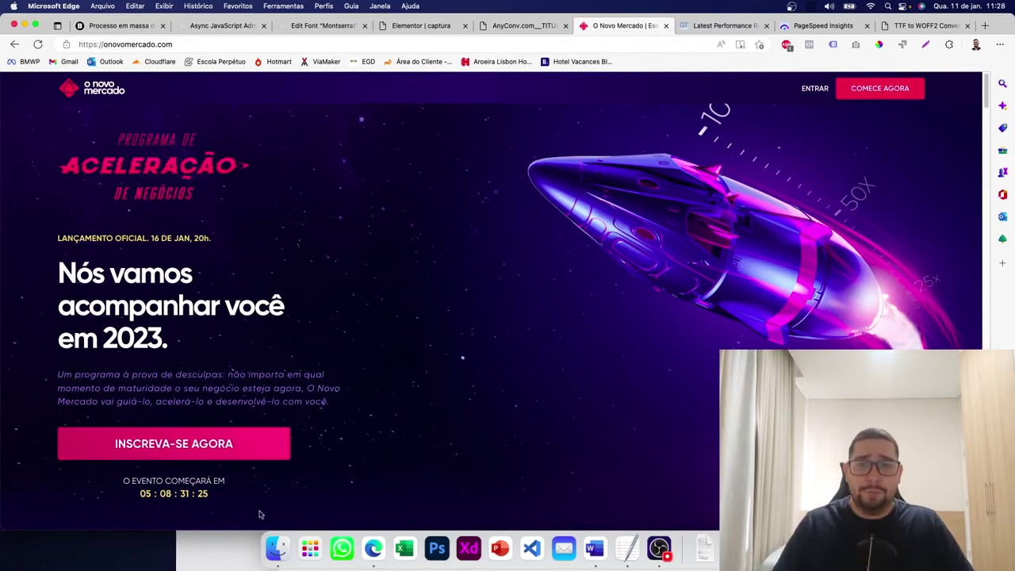
pyautogui.click(276, 548)
pyautogui.moveTo(463, 370); pyautogui.dragTo(421, 339)
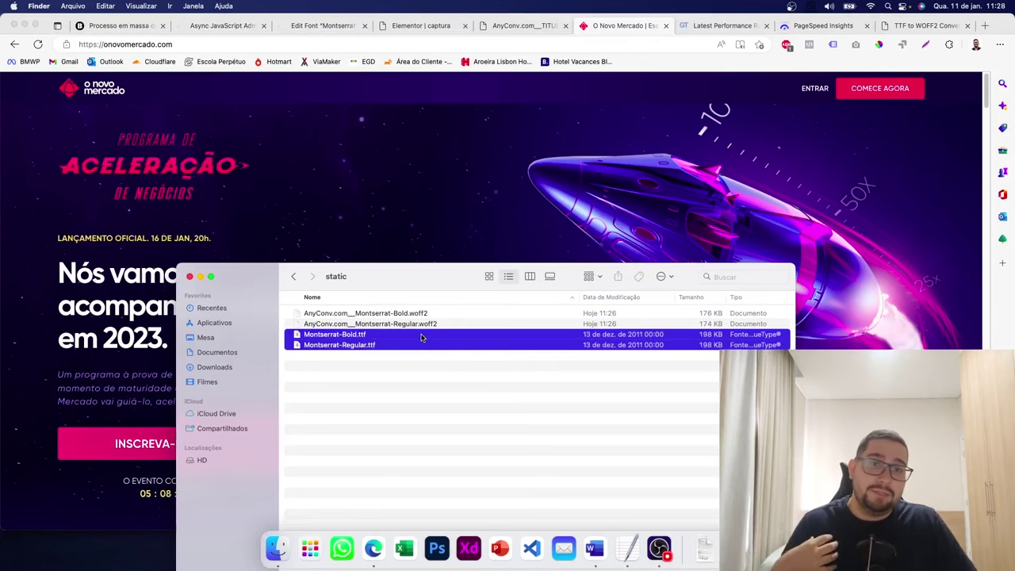
pyautogui.click(434, 383)
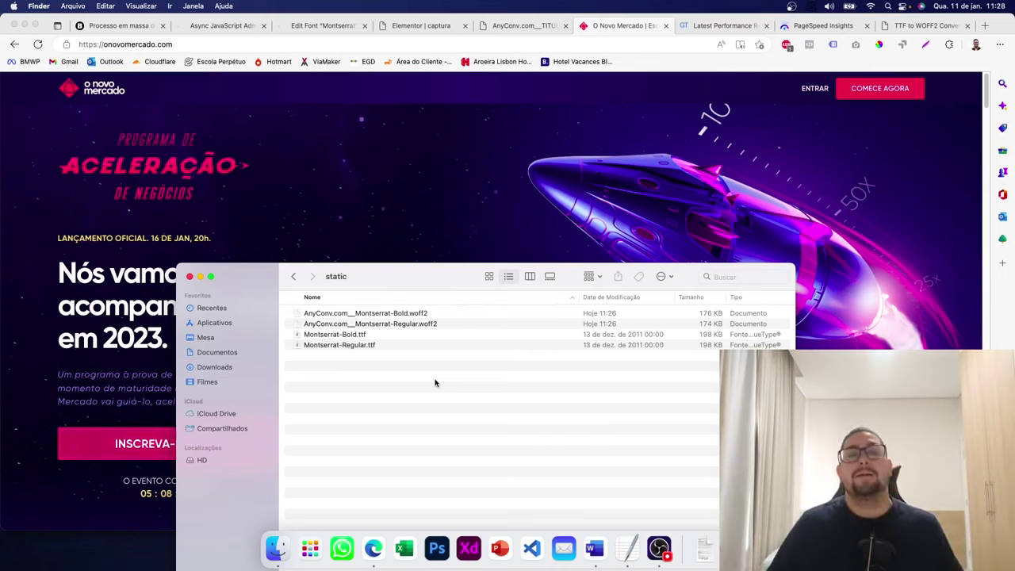
# - Return to the WordPress admin in Edge and move the Montserrat font from Elementor's custom fonts list to the trash
pyautogui.click(360, 247)
pyautogui.click(313, 25)
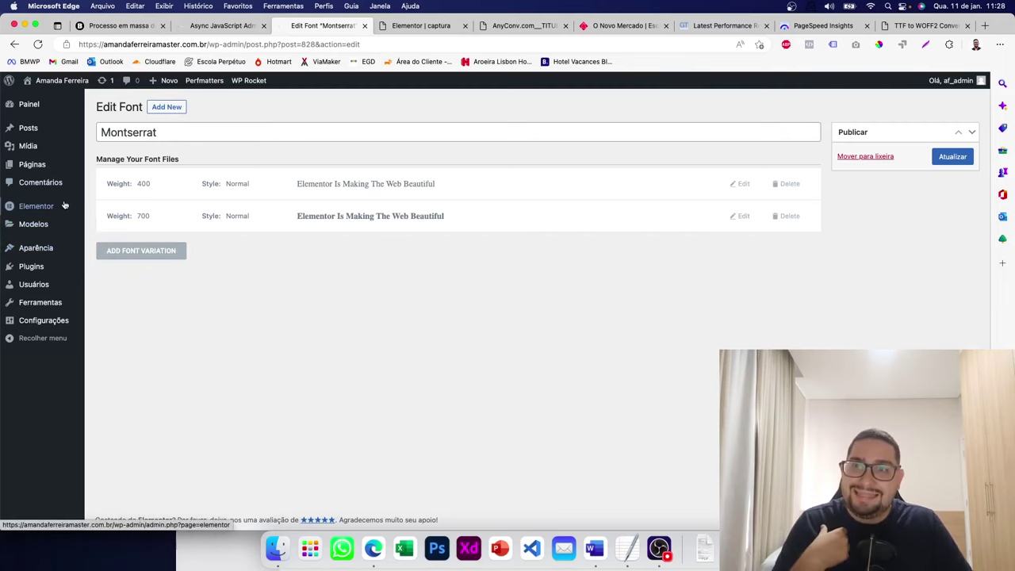
pyautogui.moveTo(65, 205)
pyautogui.click(129, 330)
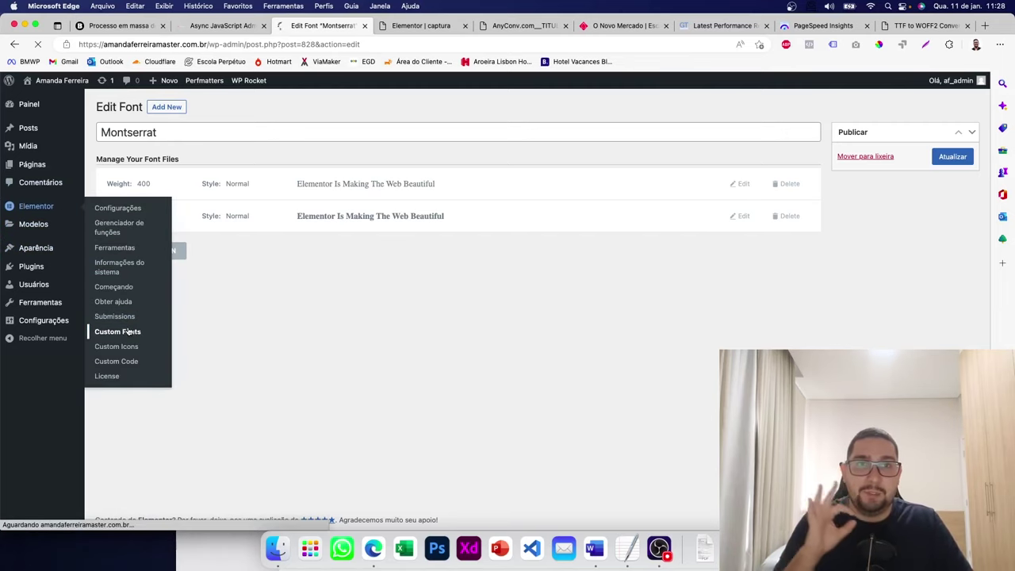
pyautogui.click(154, 208)
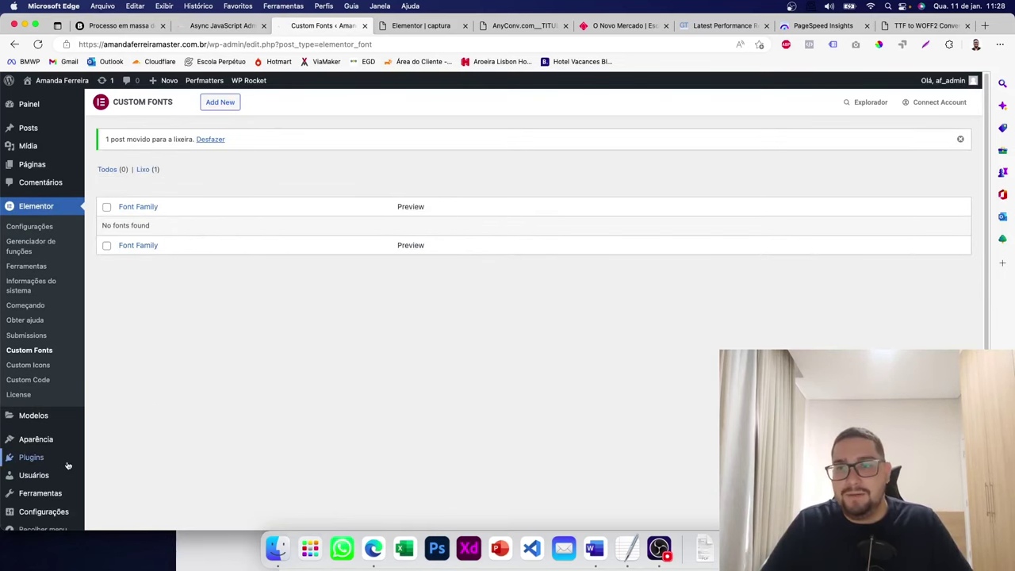
# - Open the WordPress page for adding new plugins
pyautogui.moveTo(32, 457)
pyautogui.click(120, 474)
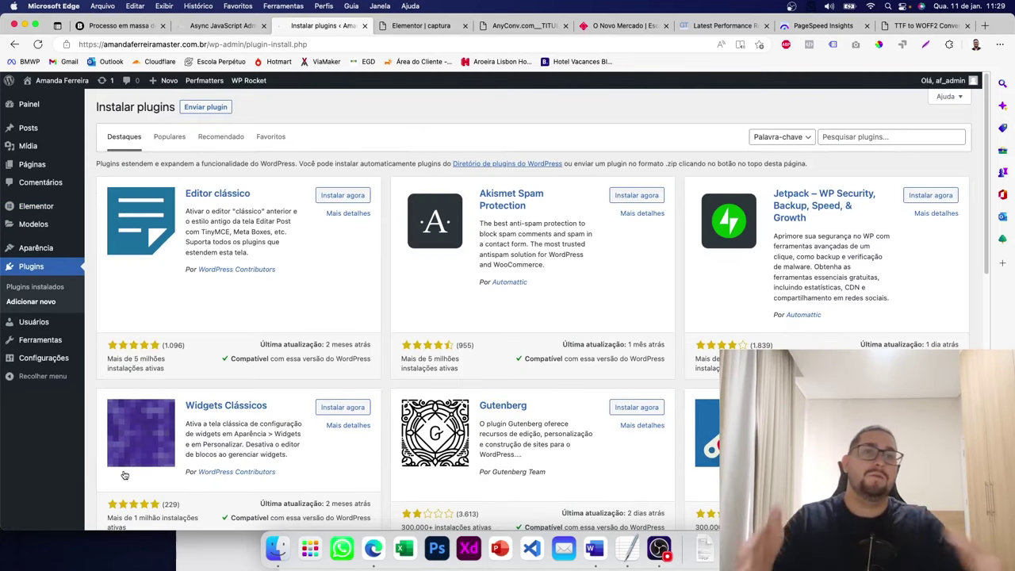
# - Search the plugin directory for OMGF, install the OMGF Google Fonts plugin and activate it
pyautogui.click(867, 136)
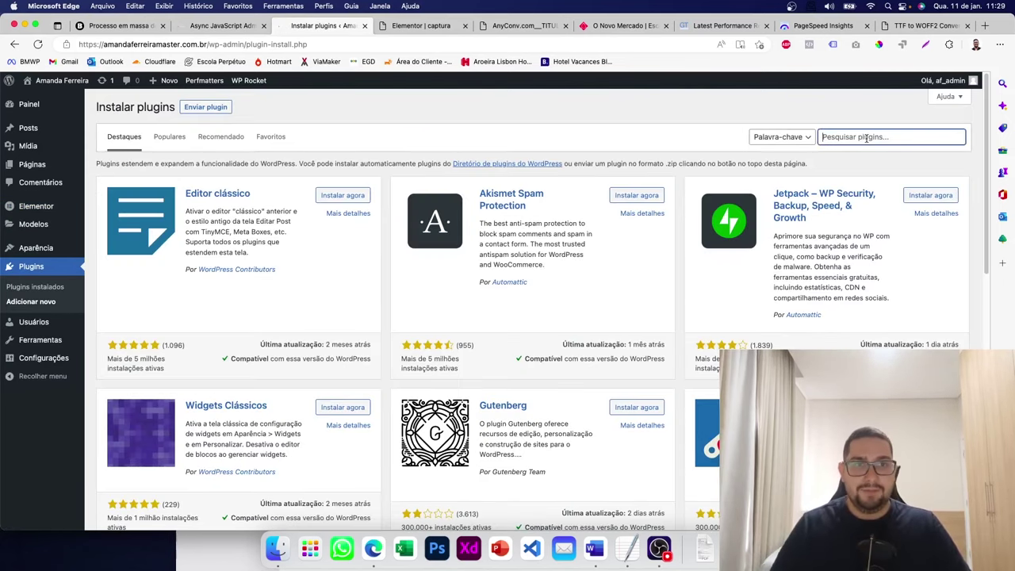
pyautogui.write('OMG')
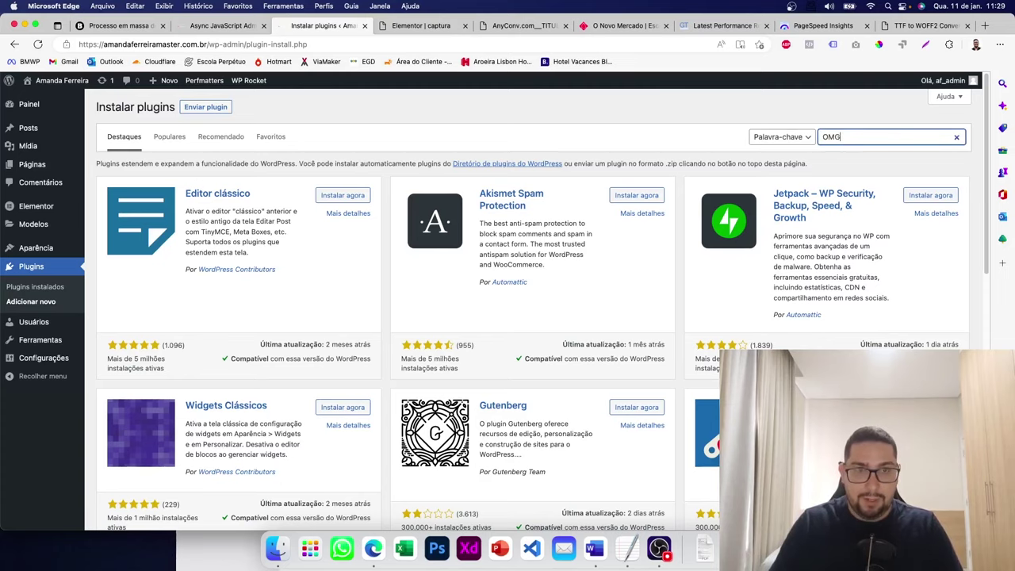
pyautogui.write('F')
pyautogui.press('Return')
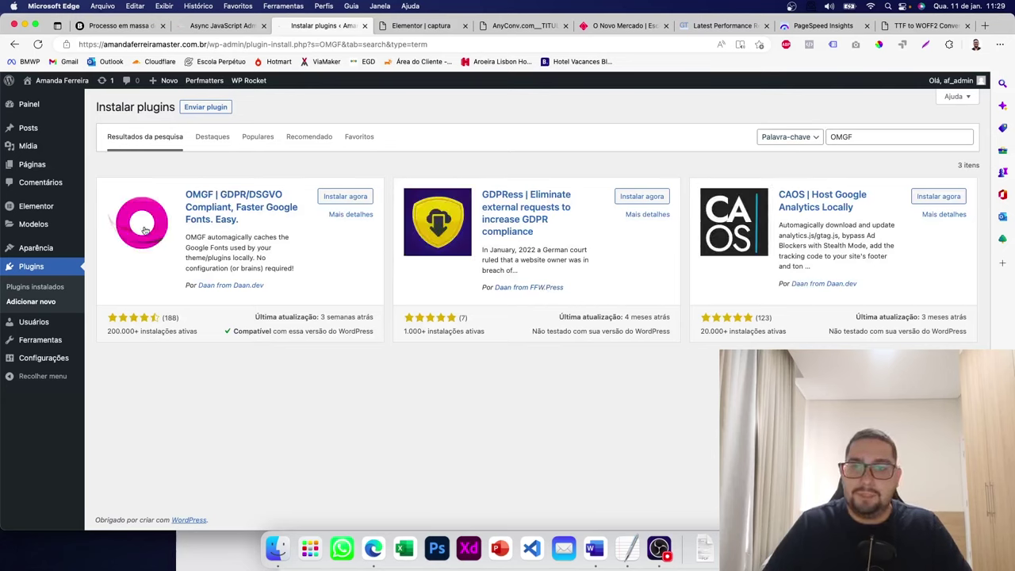
pyautogui.click(349, 197)
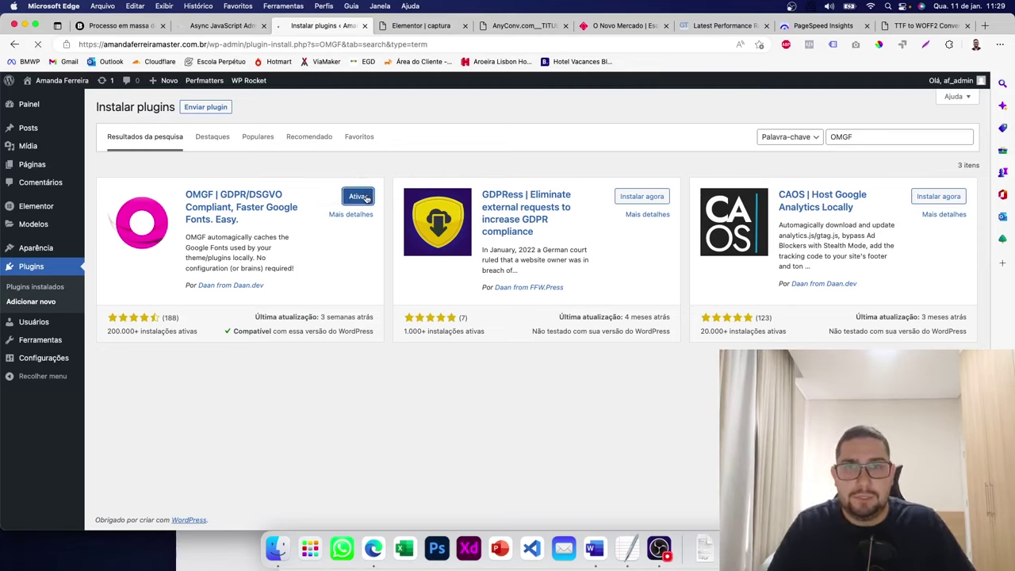
pyautogui.click(360, 197)
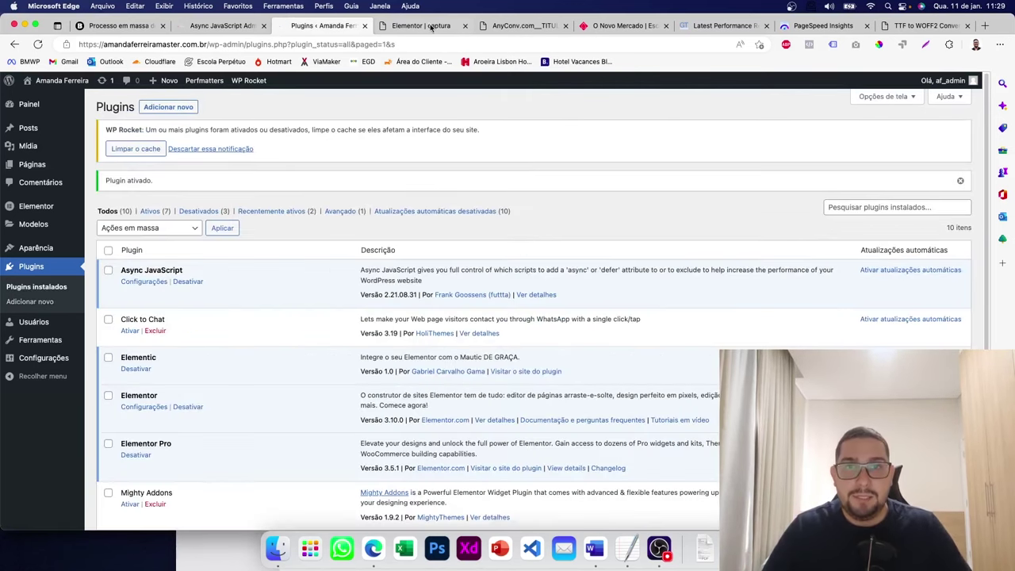
# - Switch to the Elementor editor of the captura page and reload it
pyautogui.click(431, 26)
pyautogui.scroll(5, 545, 305)
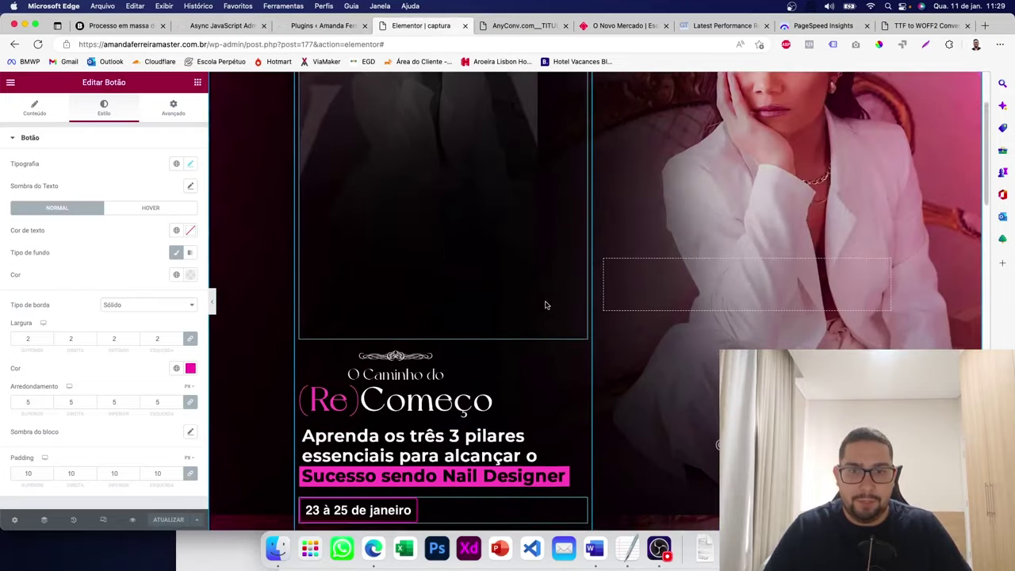
pyautogui.scroll(-3, 545, 305)
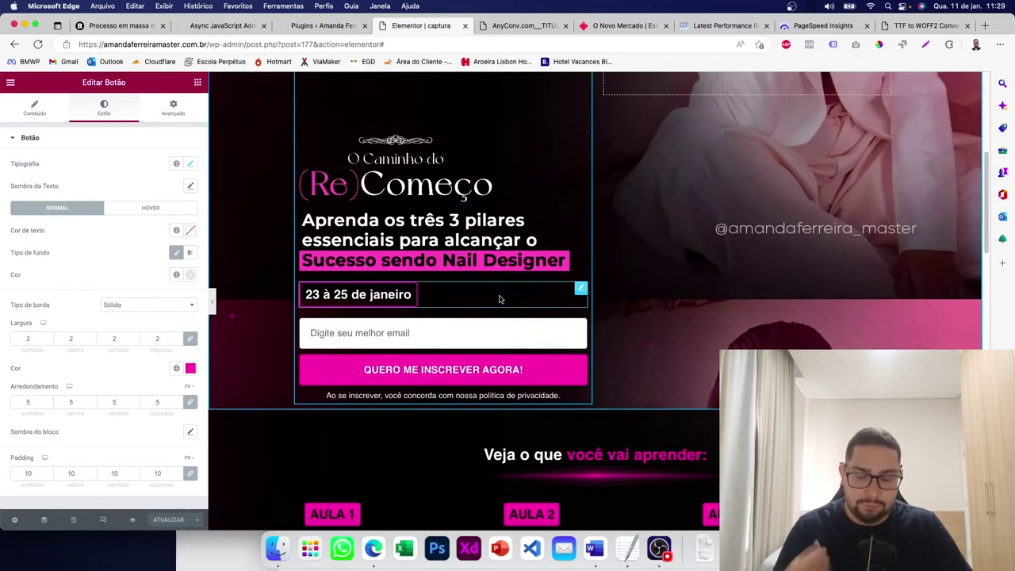
pyautogui.click(38, 44)
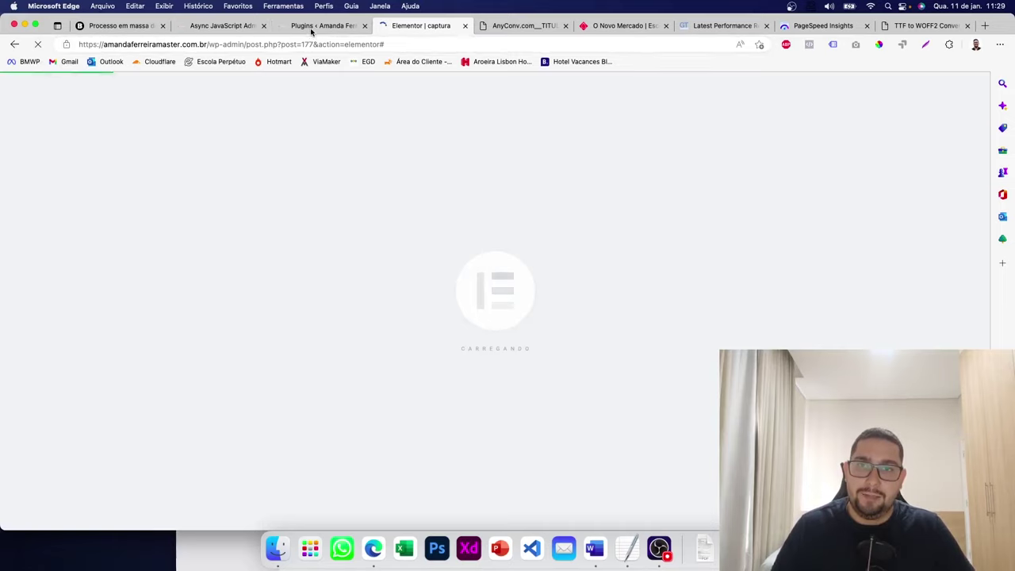
# - Open the Optimize Google Fonts settings in WordPress and run Save & Optimize with the default options
pyautogui.click(312, 26)
pyautogui.click(242, 26)
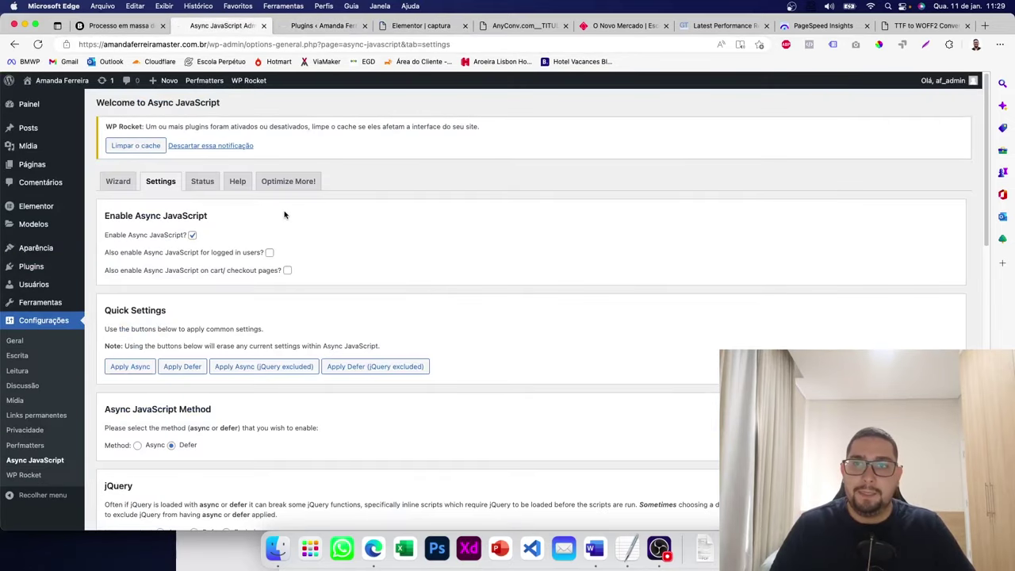
pyautogui.click(320, 28)
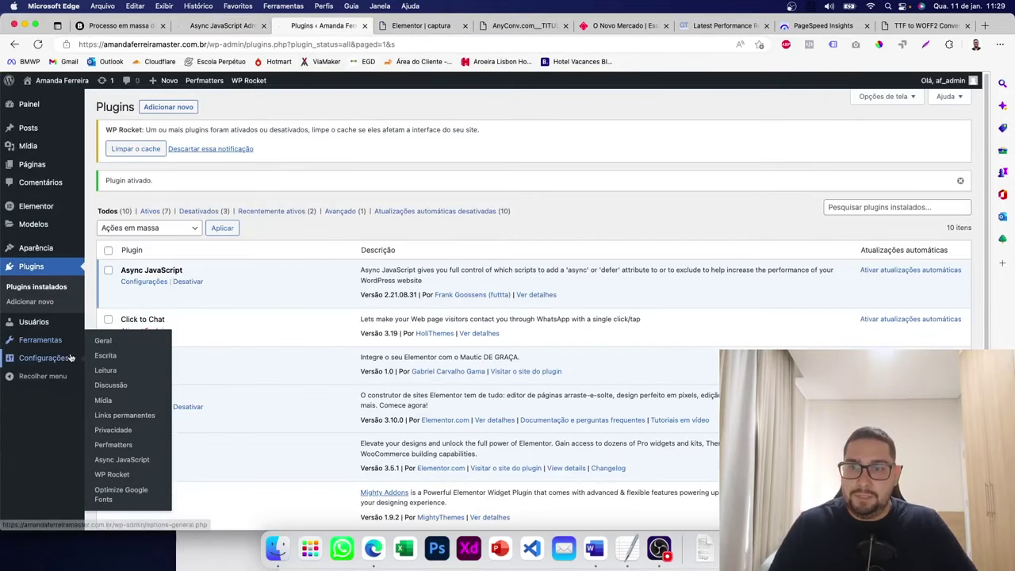
pyautogui.moveTo(24, 351)
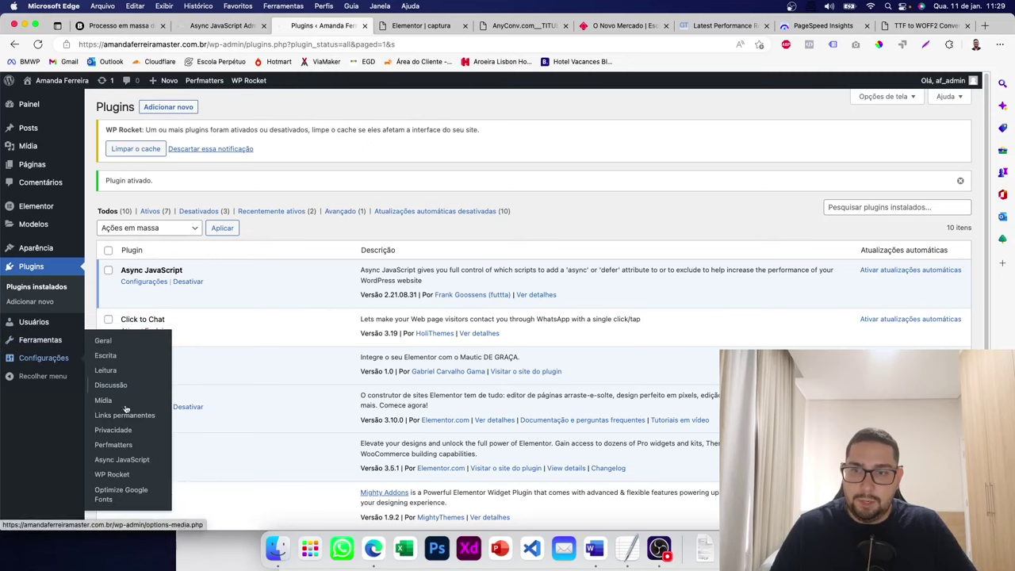
pyautogui.click(123, 496)
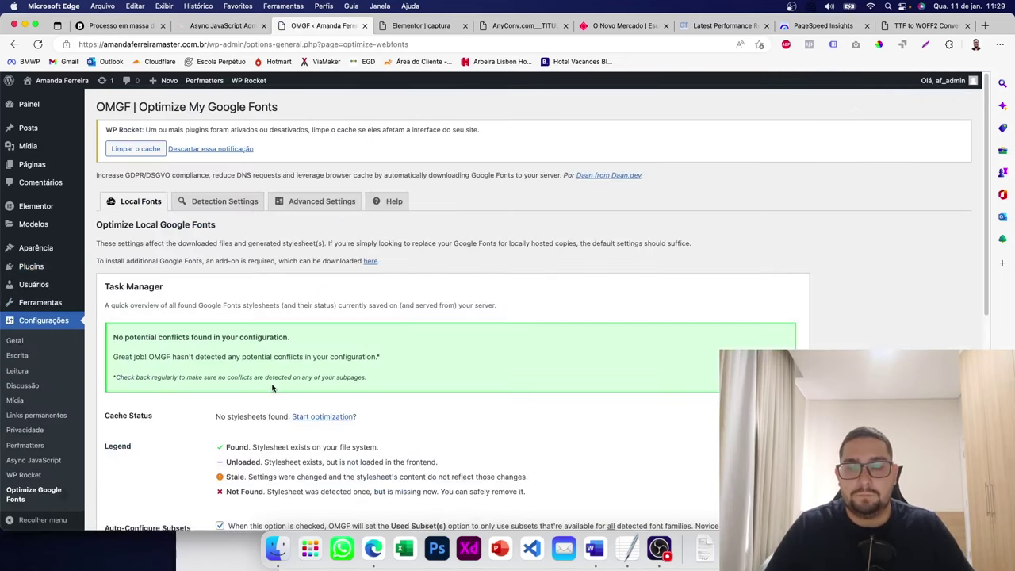
pyautogui.scroll(-5, 272, 387)
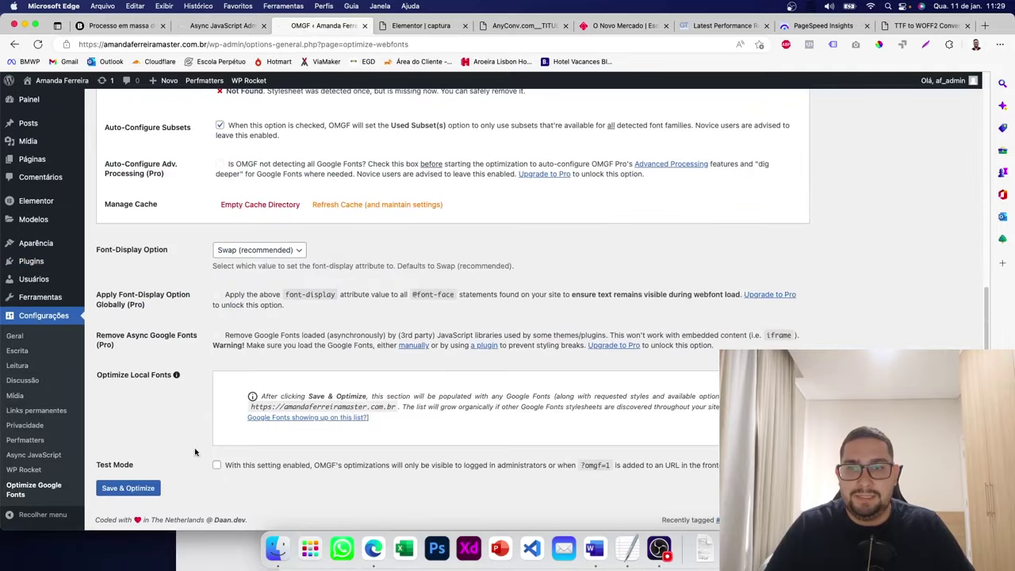
pyautogui.click(148, 491)
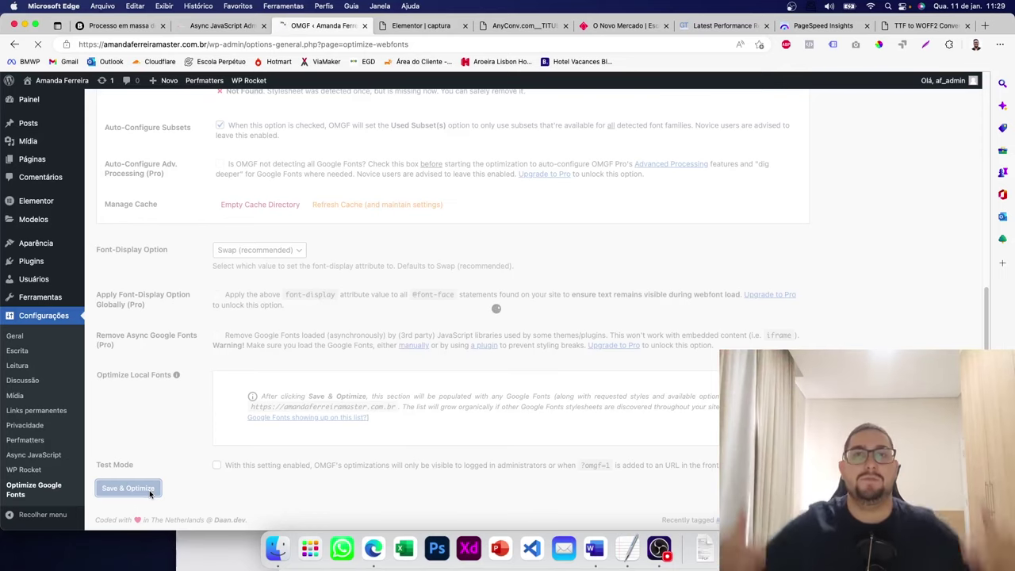
# - Review the Google Fonts listed under Optimize Local Fonts and compare them with the text on the captura page in Elementor
pyautogui.scroll(-10, 149, 492)
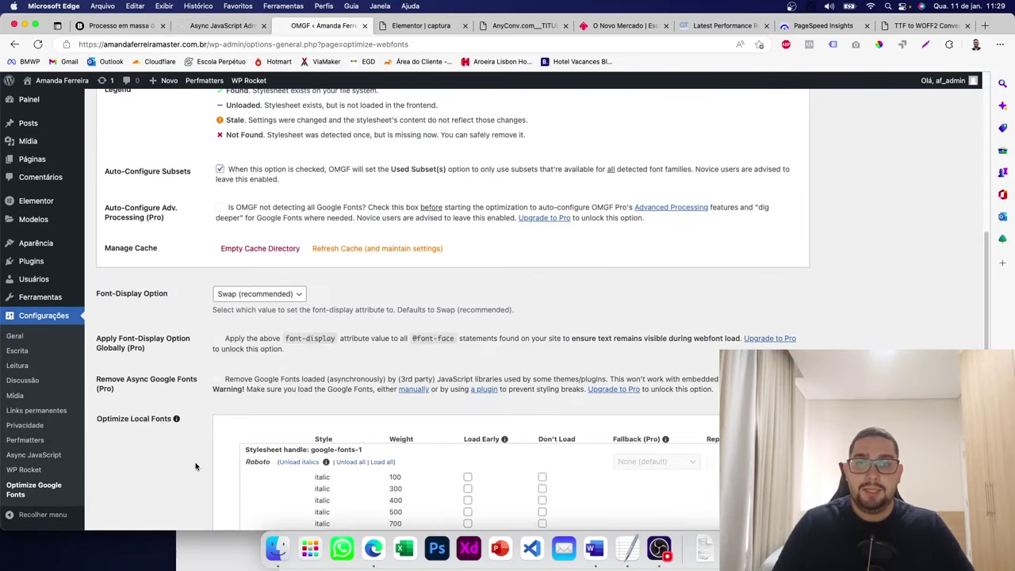
pyautogui.scroll(-3, 257, 376)
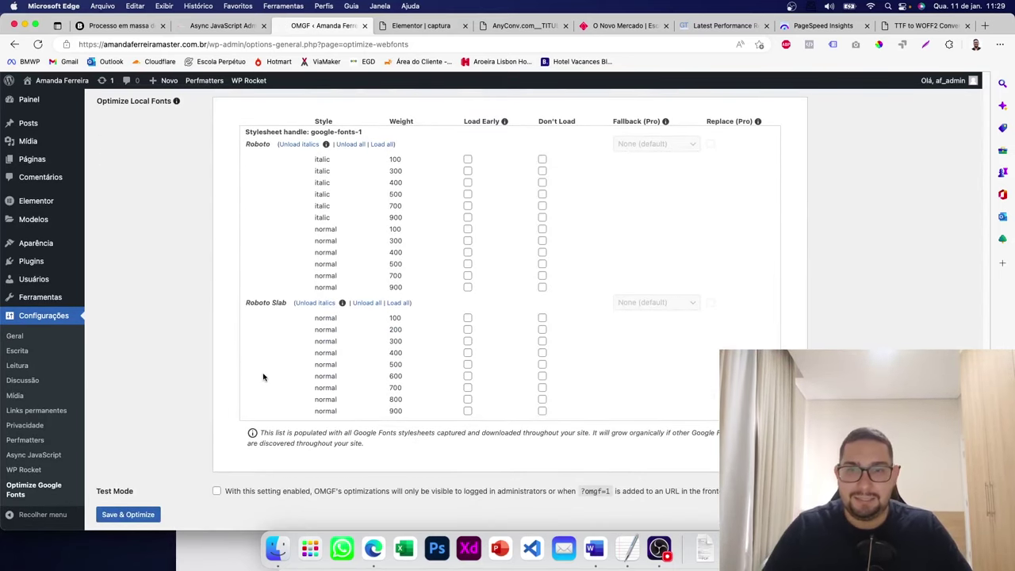
pyautogui.scroll(3, 262, 376)
pyautogui.scroll(5, 266, 376)
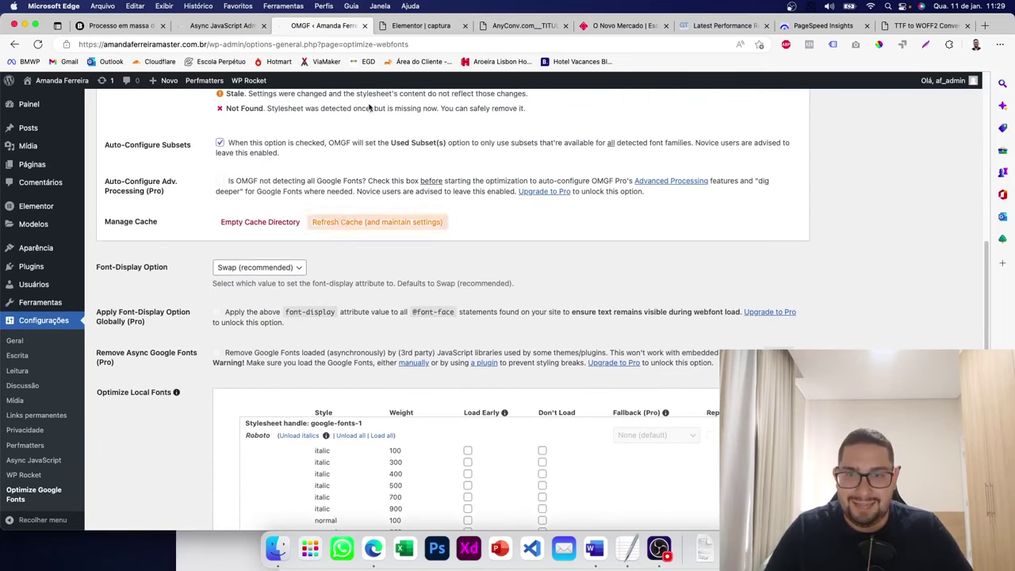
pyautogui.click(420, 26)
pyautogui.scroll(-3, 432, 390)
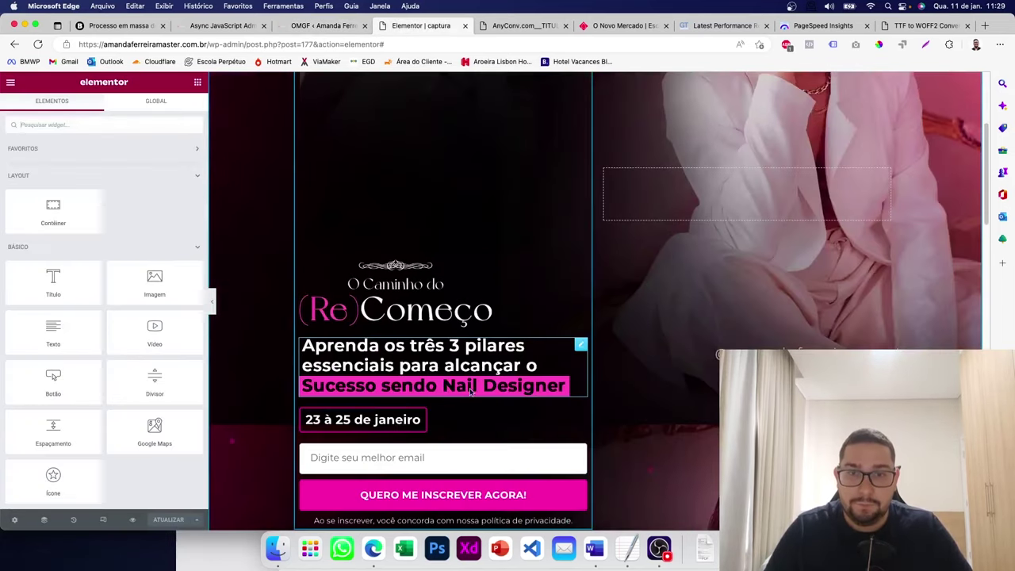
# - Return to the OMGF settings and run Save & Optimize again to refresh the local fonts list
pyautogui.click(325, 26)
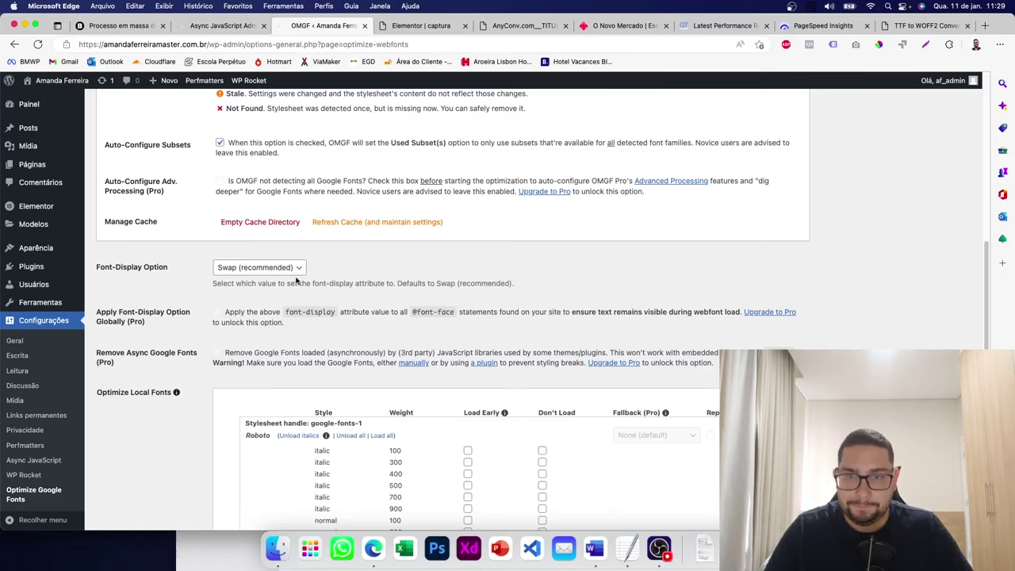
pyautogui.scroll(5, 296, 279)
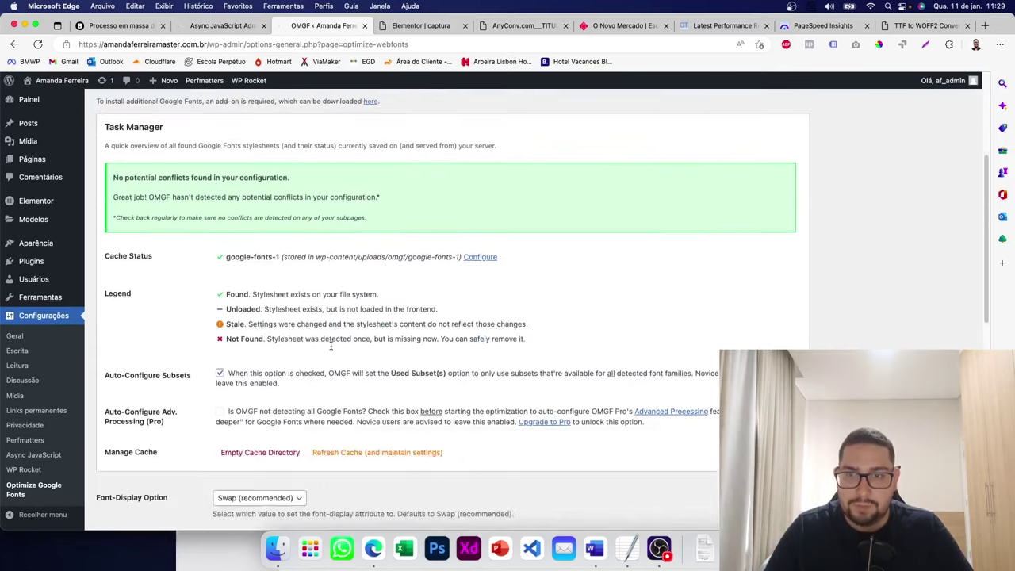
pyautogui.scroll(-10, 330, 345)
pyautogui.click(127, 490)
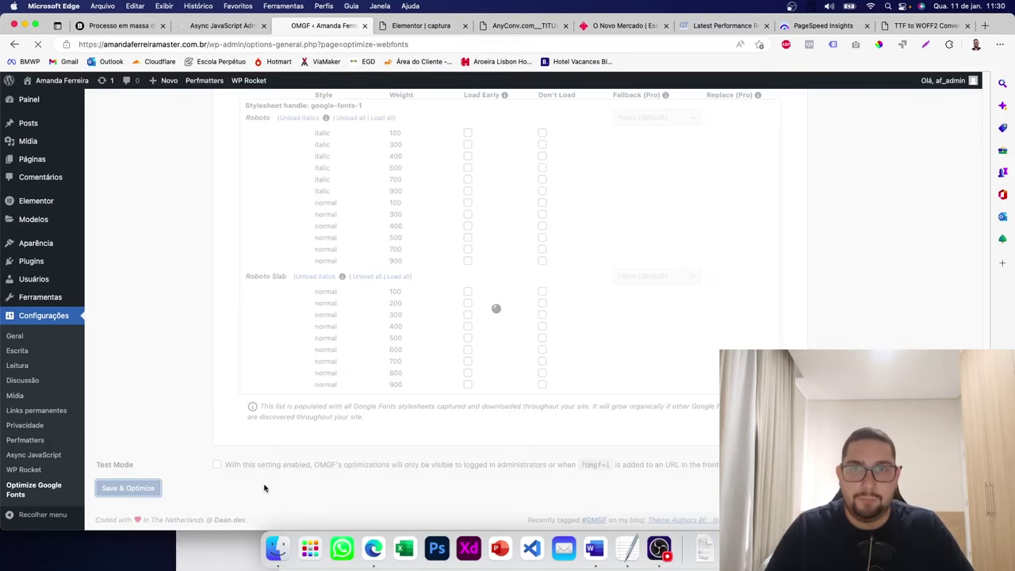
pyautogui.scroll(-10, 273, 476)
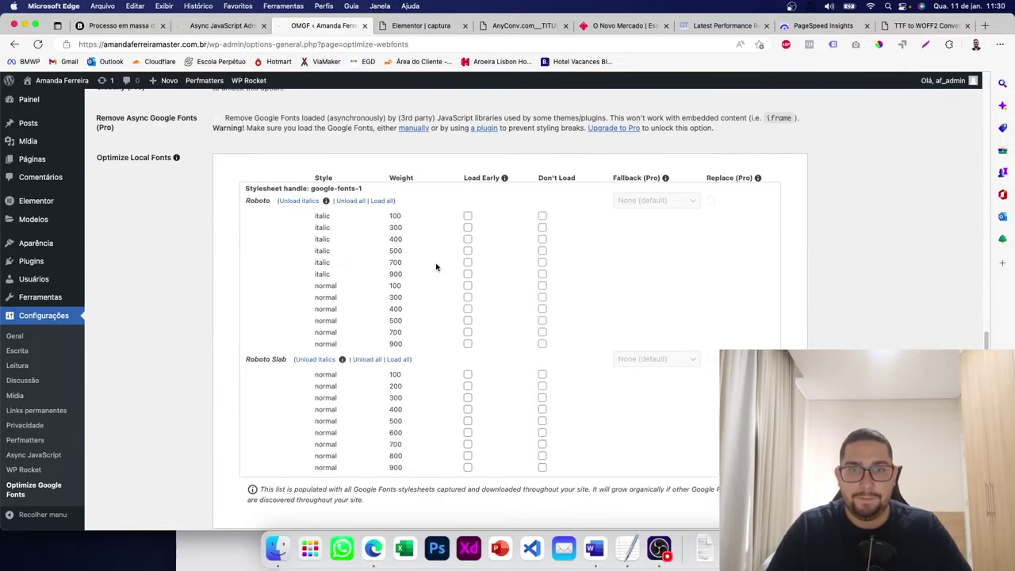
# - Set Roboto normal 400 and 700 to load early, and unload all other Roboto styles and every Roboto Slab weight
pyautogui.click(503, 29)
pyautogui.click(432, 30)
pyautogui.hotkey('ctrl', 'shift', 'Tab')
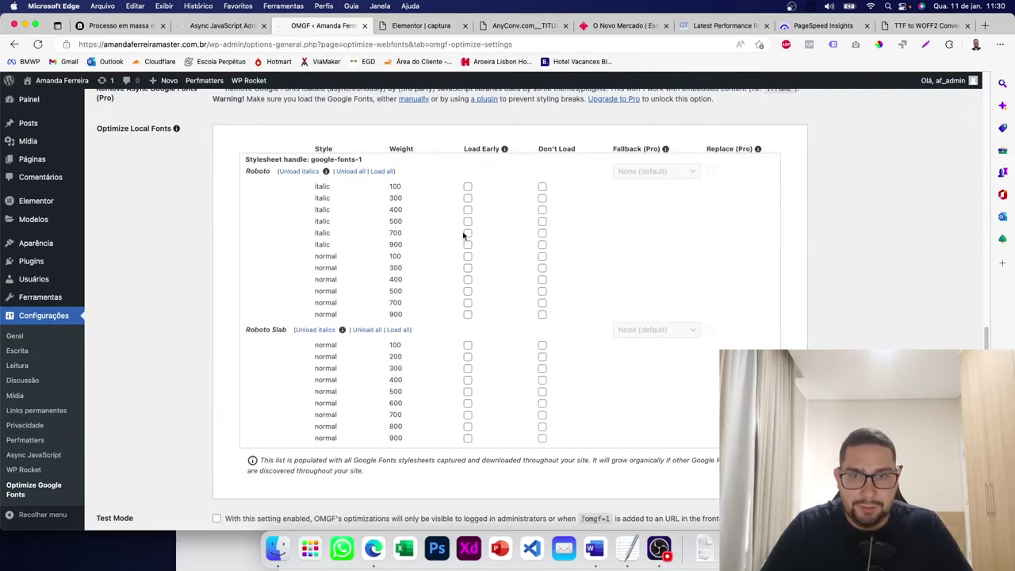
pyautogui.click(468, 281)
pyautogui.click(468, 302)
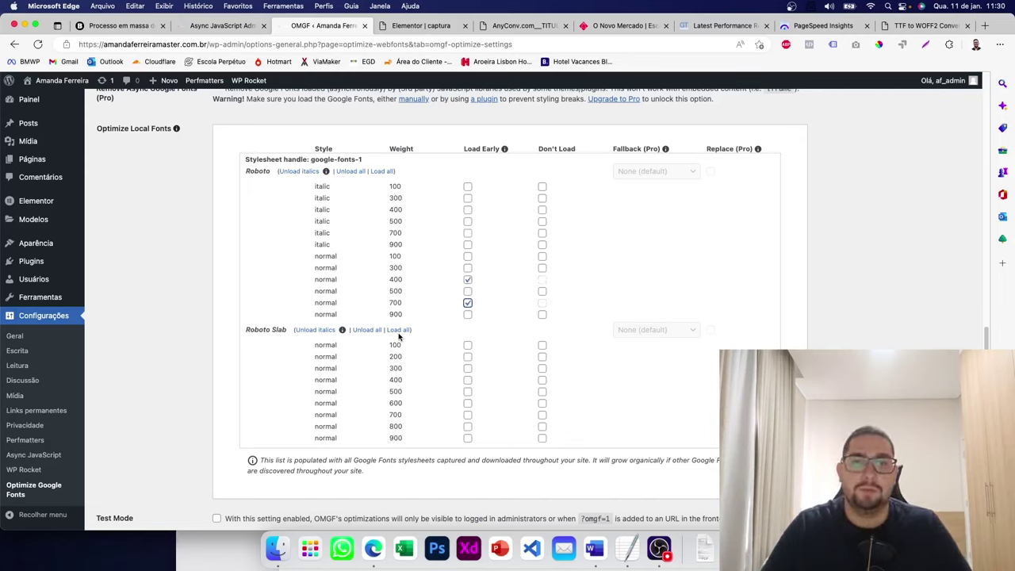
pyautogui.click(366, 332)
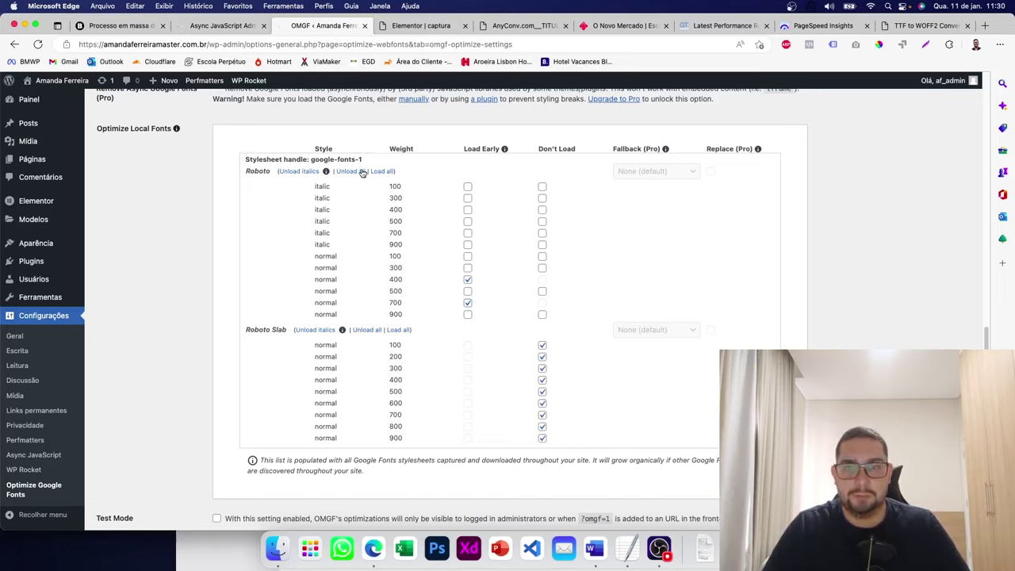
pyautogui.click(351, 172)
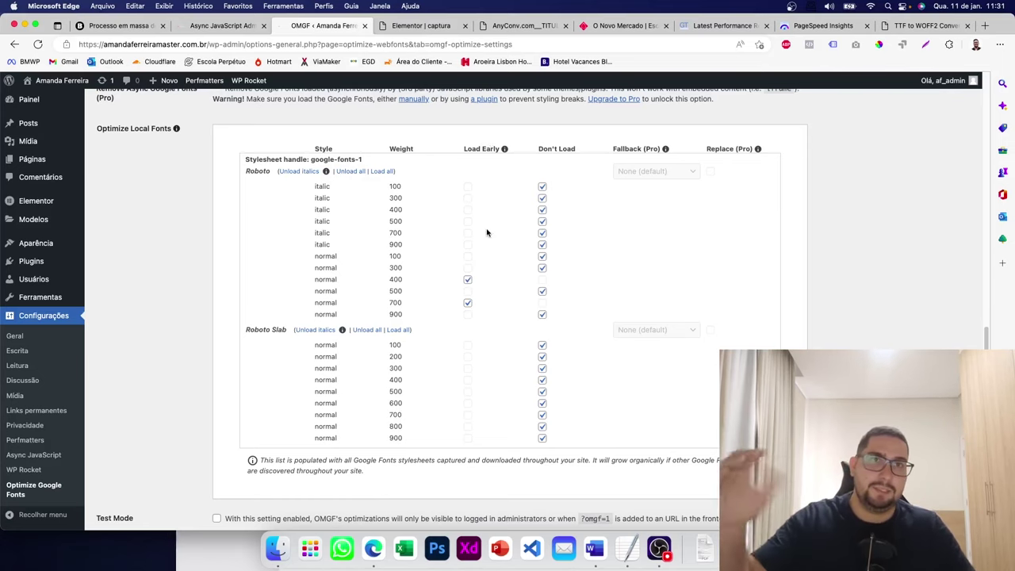
# - Save and optimize the OMGF font selection, and clear the WP Rocket cache
pyautogui.scroll(-2, 487, 232)
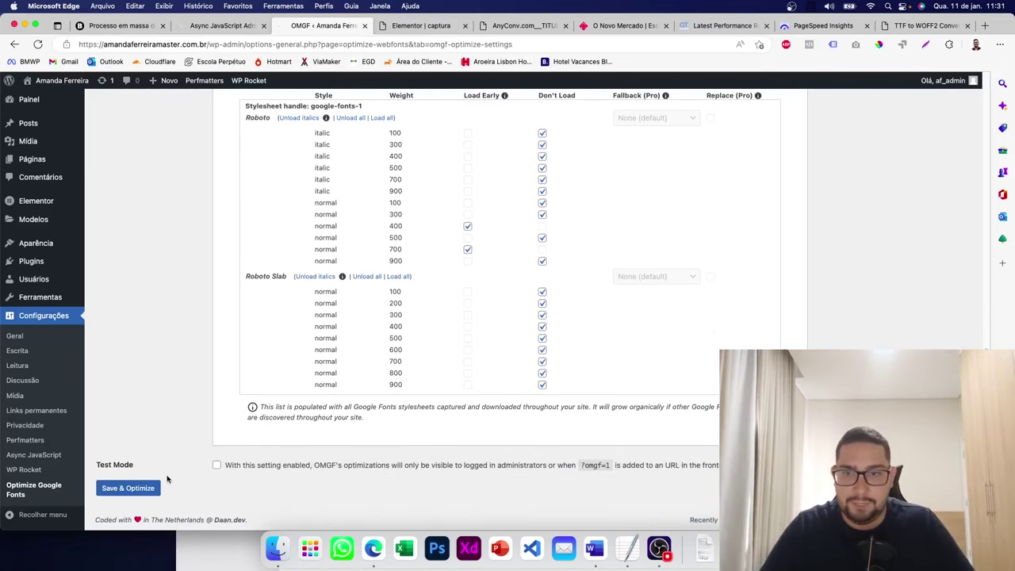
pyautogui.click(144, 489)
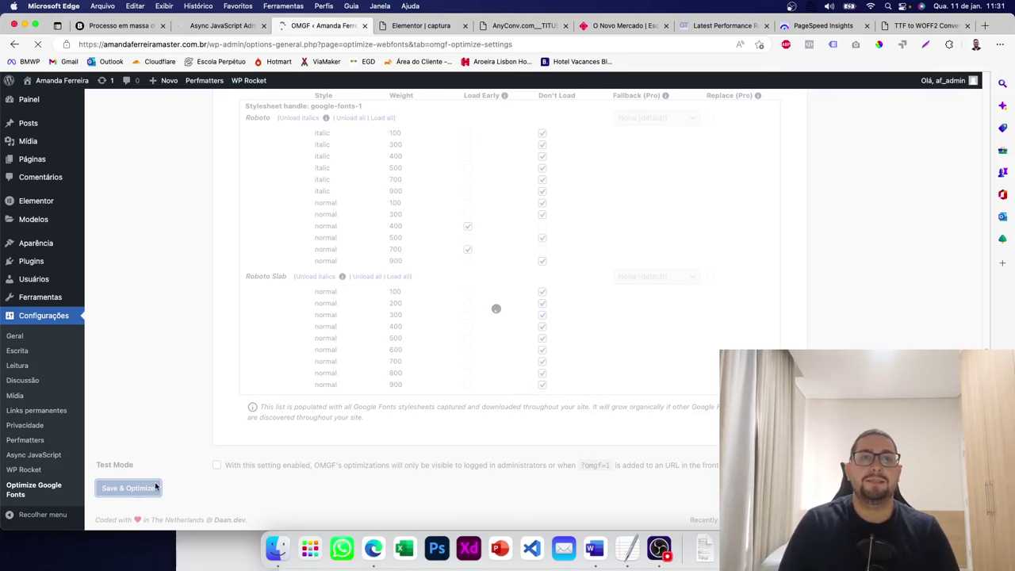
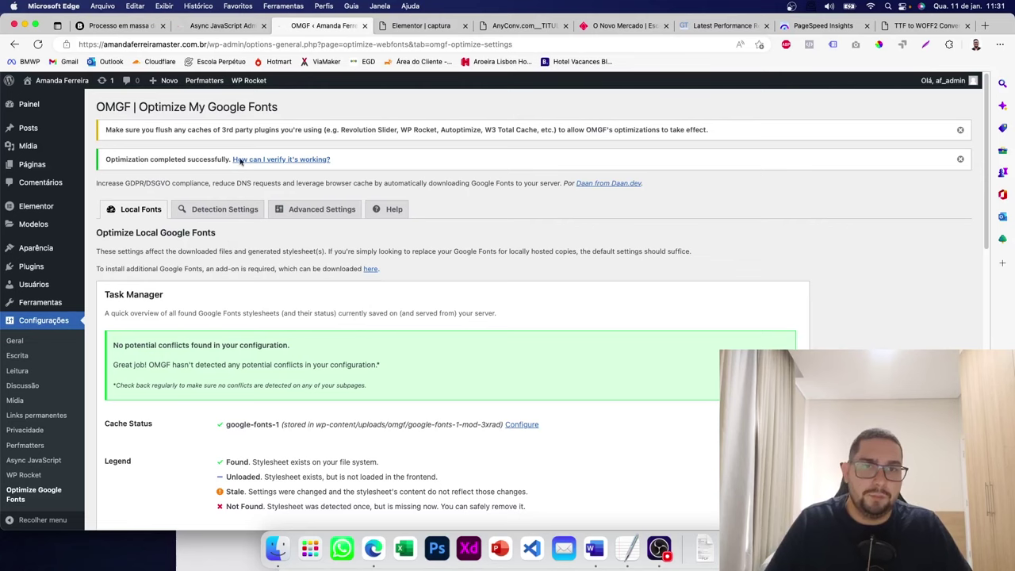
pyautogui.click(255, 111)
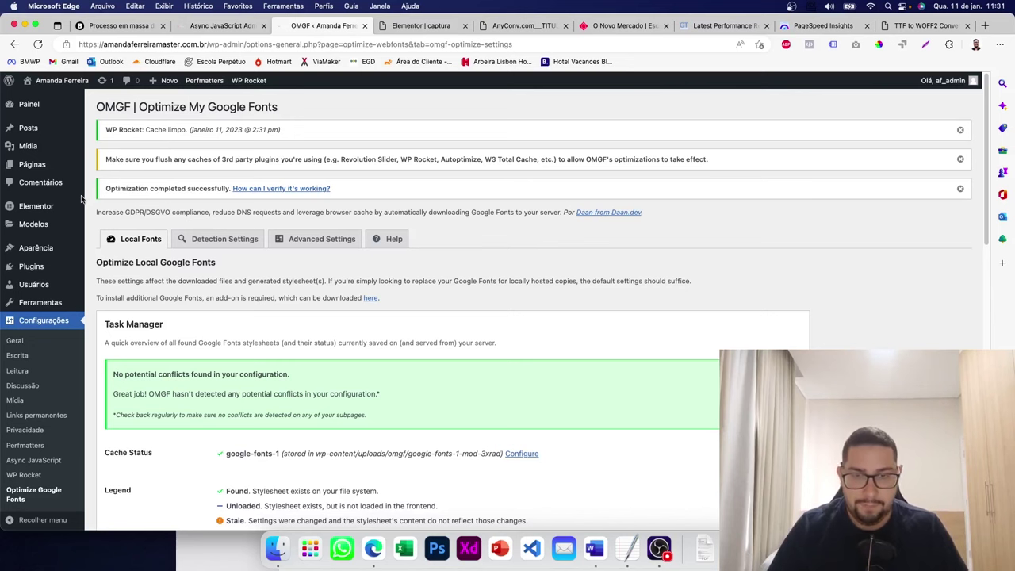
# - Switch to Editor de Texto, create a new blank document and enlarge its window
pyautogui.press('super+space')
pyautogui.write('text')
pyautogui.press('Return')
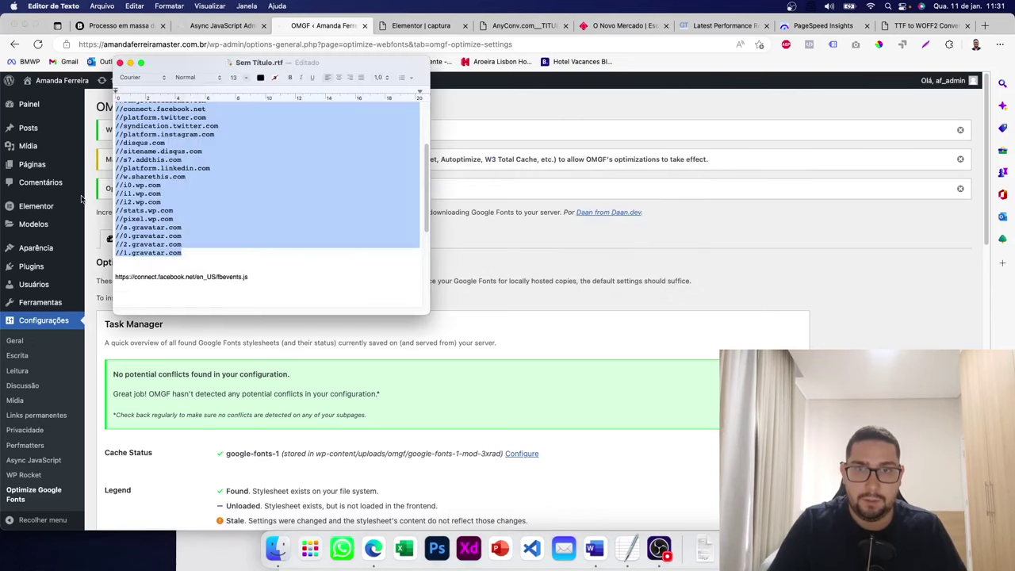
pyautogui.click(96, 7)
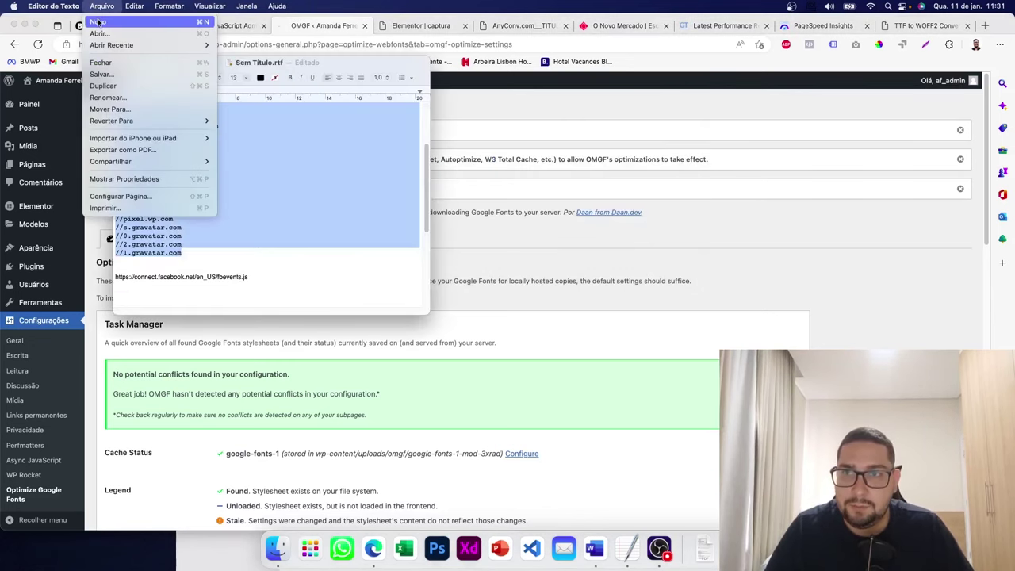
pyautogui.click(107, 32)
pyautogui.moveTo(440, 310); pyautogui.dragTo(782, 454)
# - Set the font size to 64 in the blank document and write the heading "Imagens:"
pyautogui.click(281, 77)
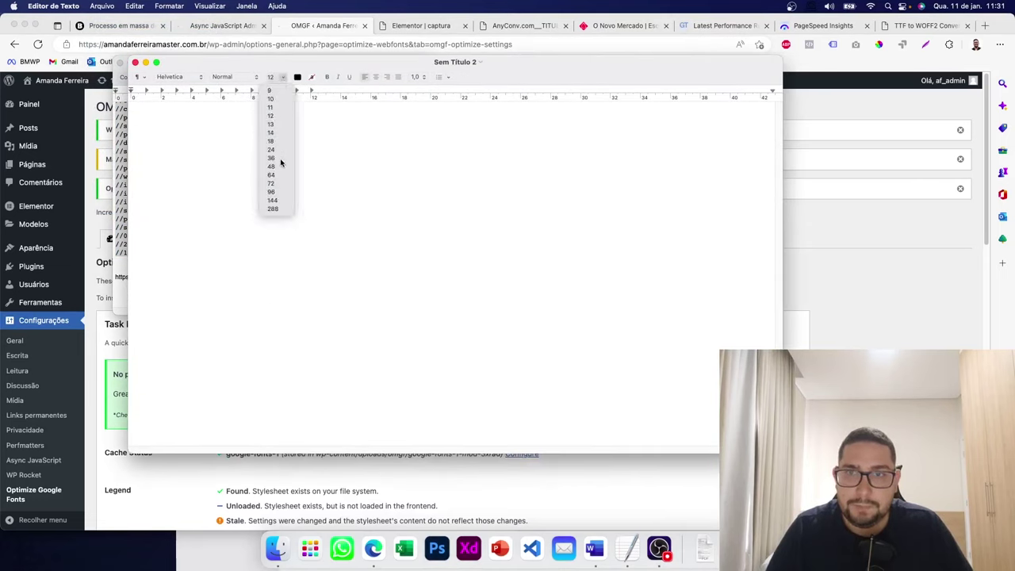
pyautogui.click(278, 178)
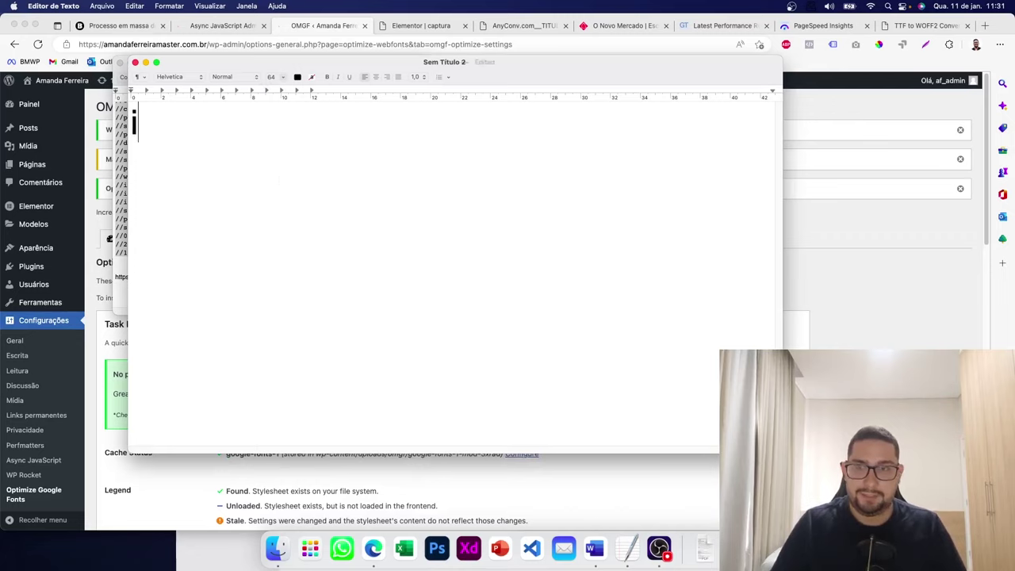
pyautogui.write('Imafge')
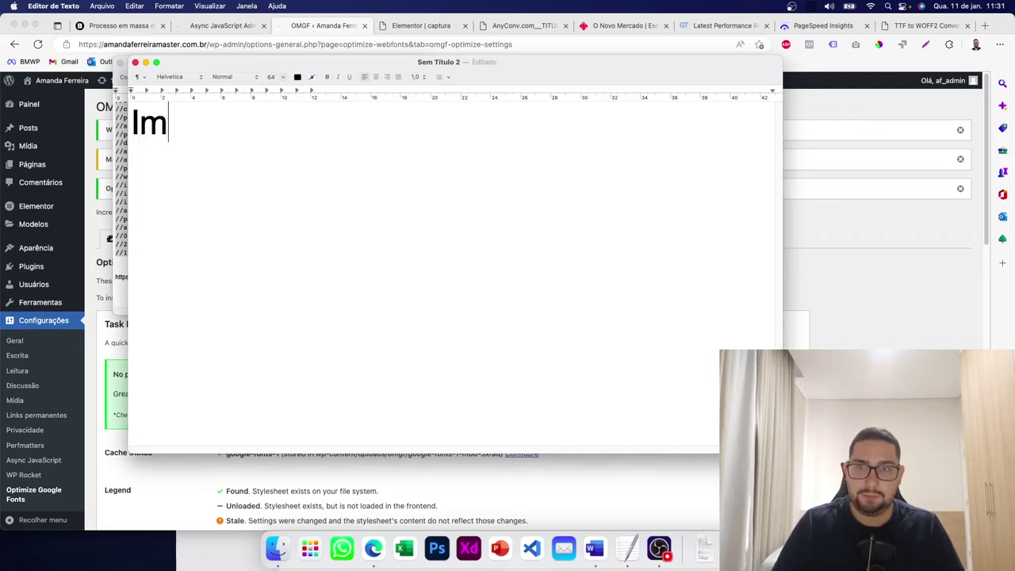
pyautogui.press('BackSpace')
pyautogui.press('BackSpace')
pyautogui.press('BackSpace')
pyautogui.write('gens:')
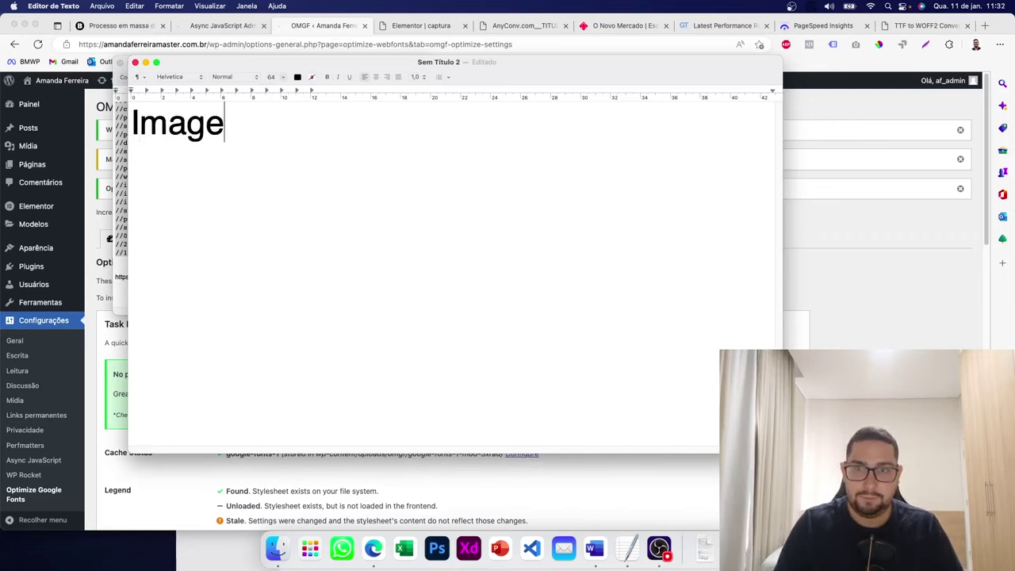
pyautogui.press('Return')
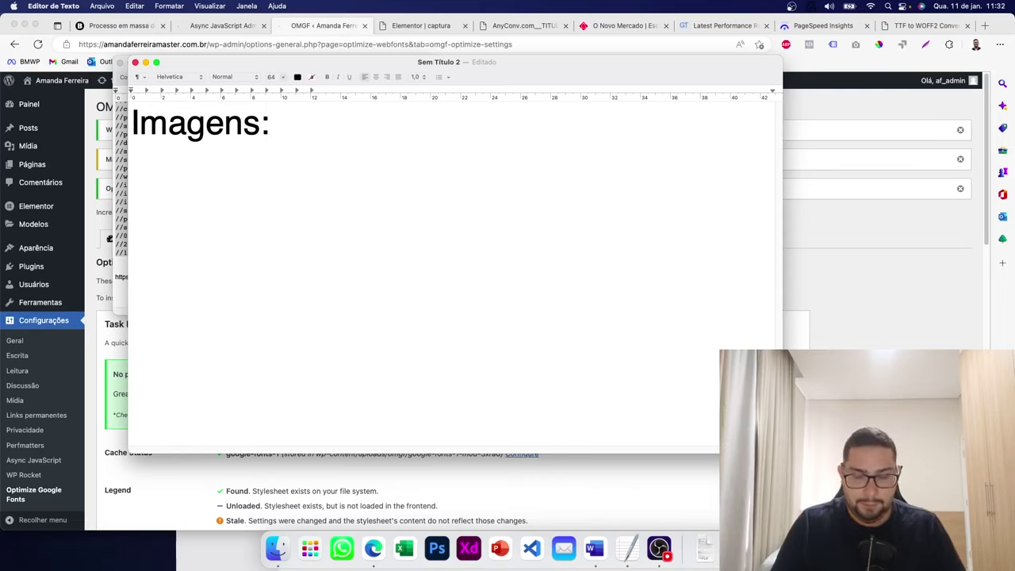
# - Below the heading, add the weight guideline "Peso: No max 50kb/imagem"
pyautogui.write('pESO')
pyautogui.press('BackSpace')
pyautogui.press('BackSpace')
pyautogui.press('BackSpace')
pyautogui.press('BackSpace')
pyautogui.write('P')
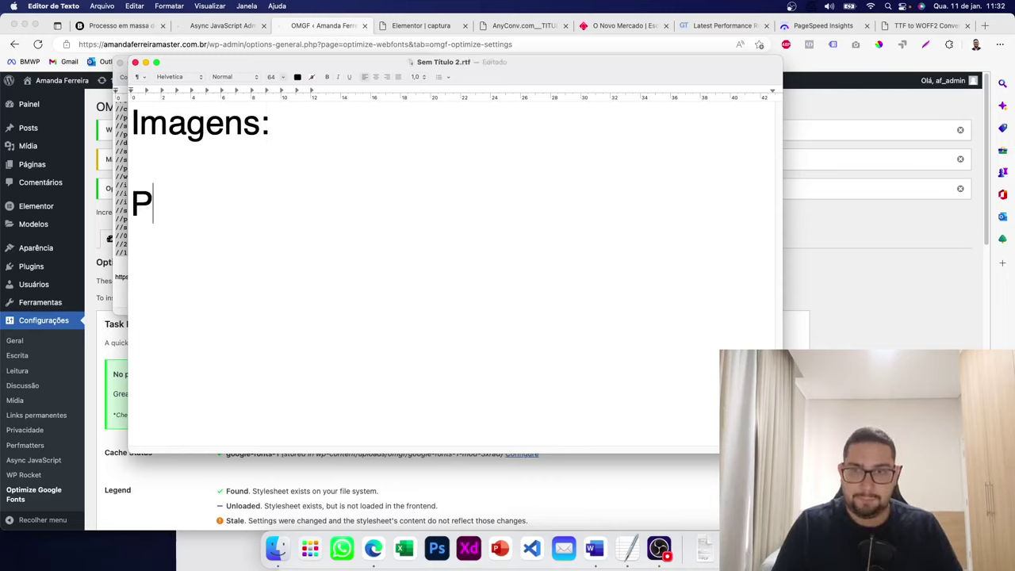
pyautogui.write('eso: nO')
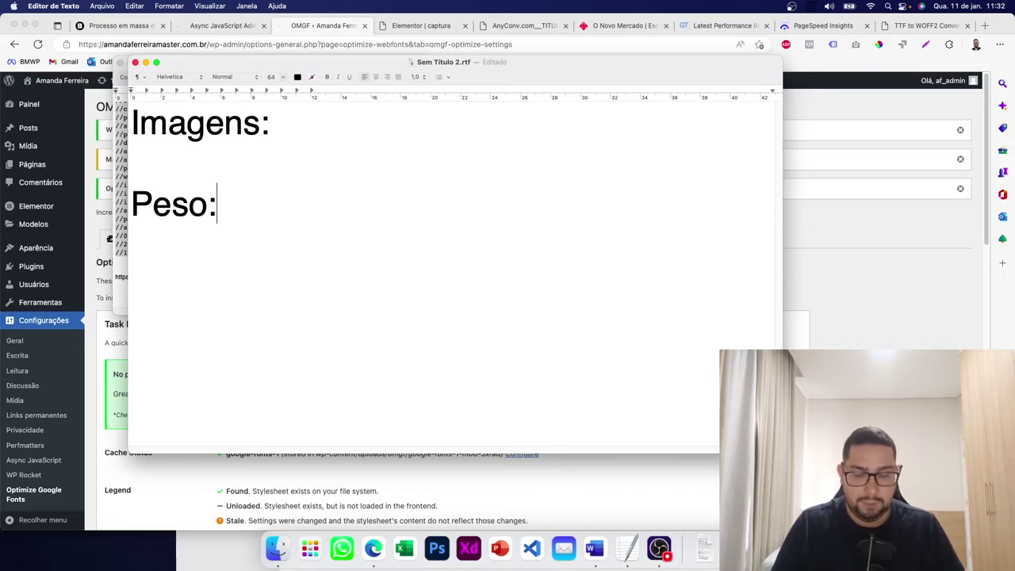
pyautogui.press('BackSpace')
pyautogui.press('BackSpace')
pyautogui.write('J')
pyautogui.press('BackSpace')
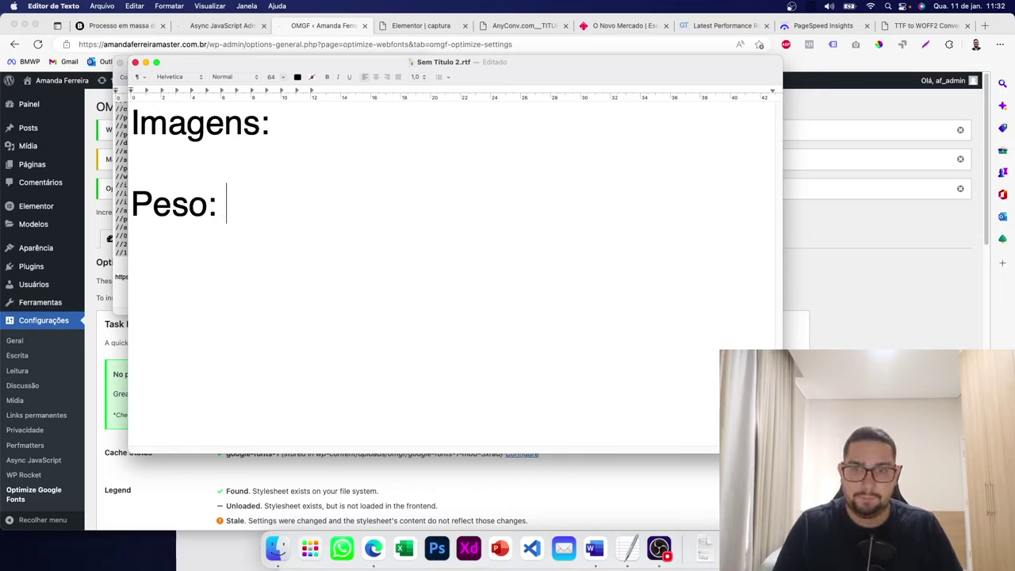
pyautogui.write('n')
pyautogui.press('BackSpace')
pyautogui.write('No máx')
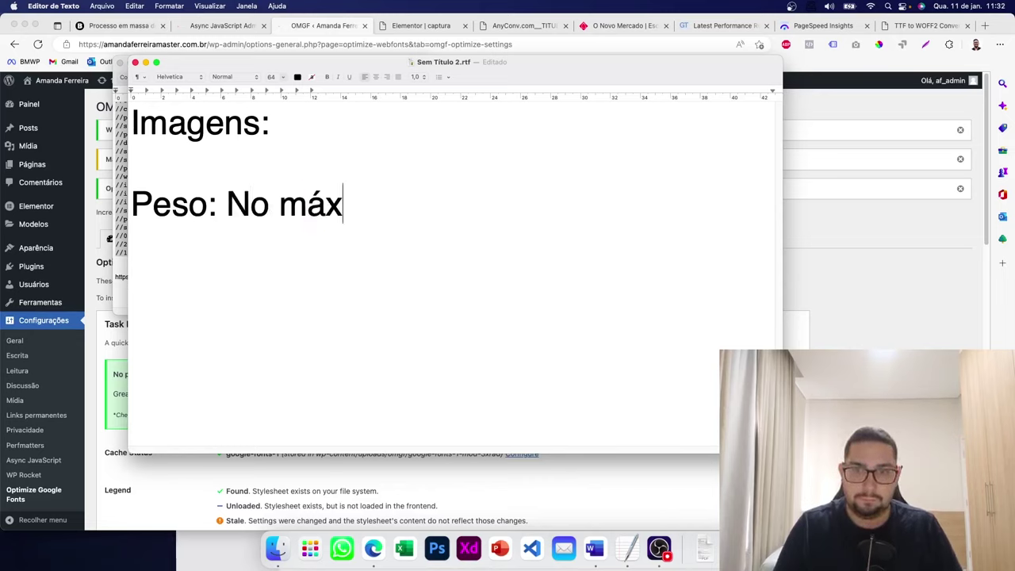
pyautogui.press('BackSpace')
pyautogui.press('BackSpace')
pyautogui.write('ax 50kb/imagem')
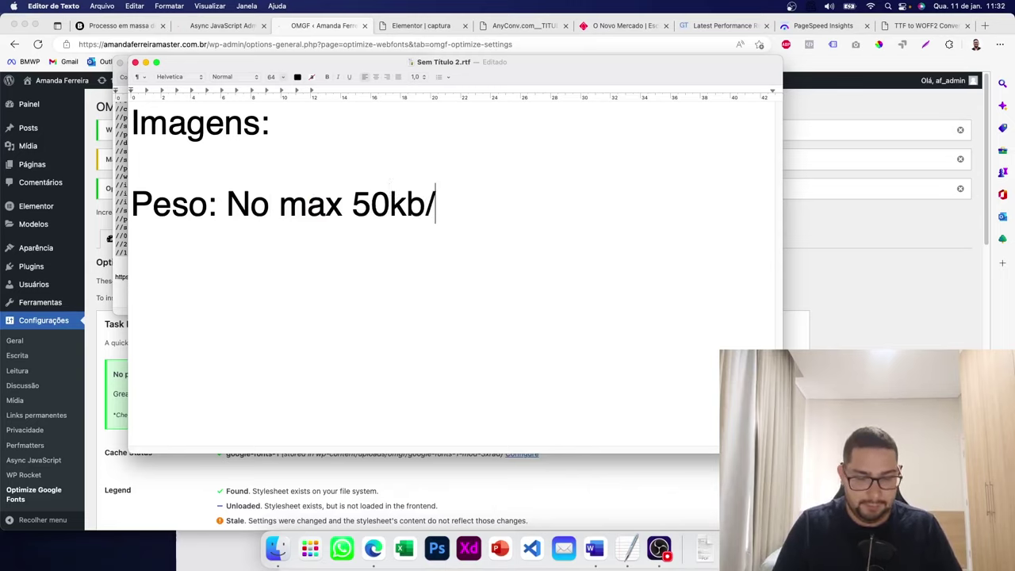
pyautogui.press('Return')
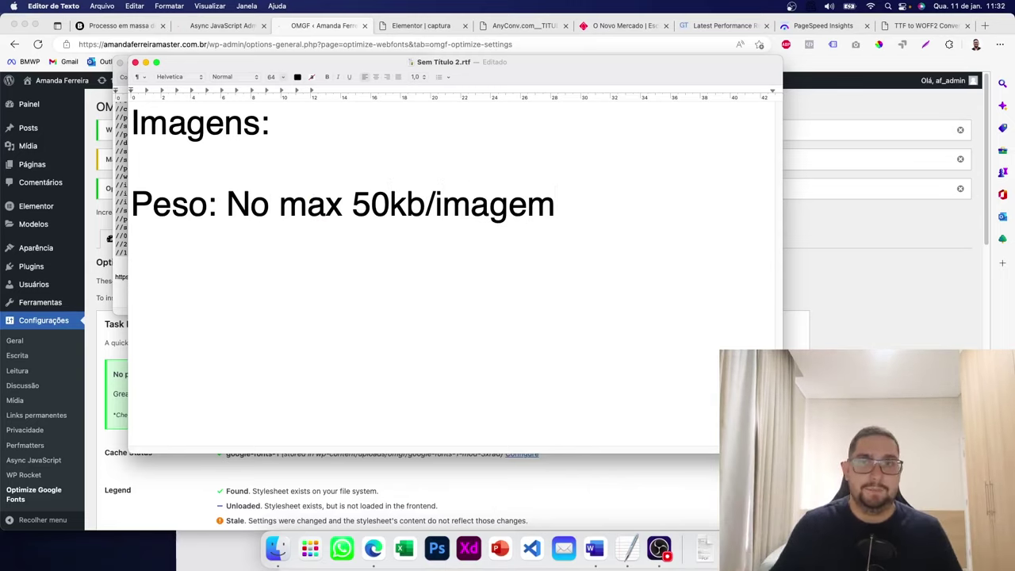
# - Add the size guideline "Dimensão: No max 600px" on the line under the weight note
pyautogui.write('Dimensão')
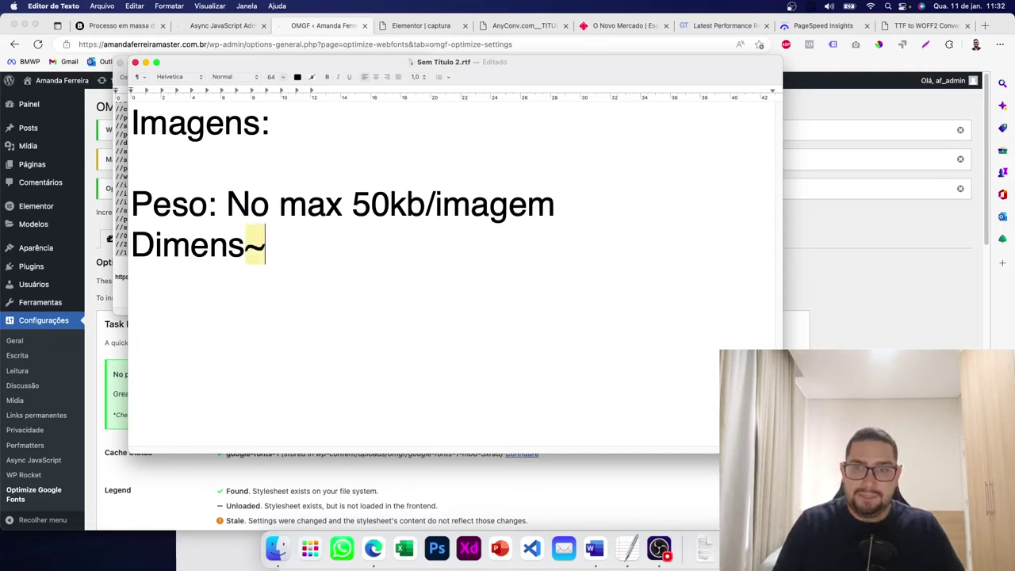
pyautogui.write(': ')
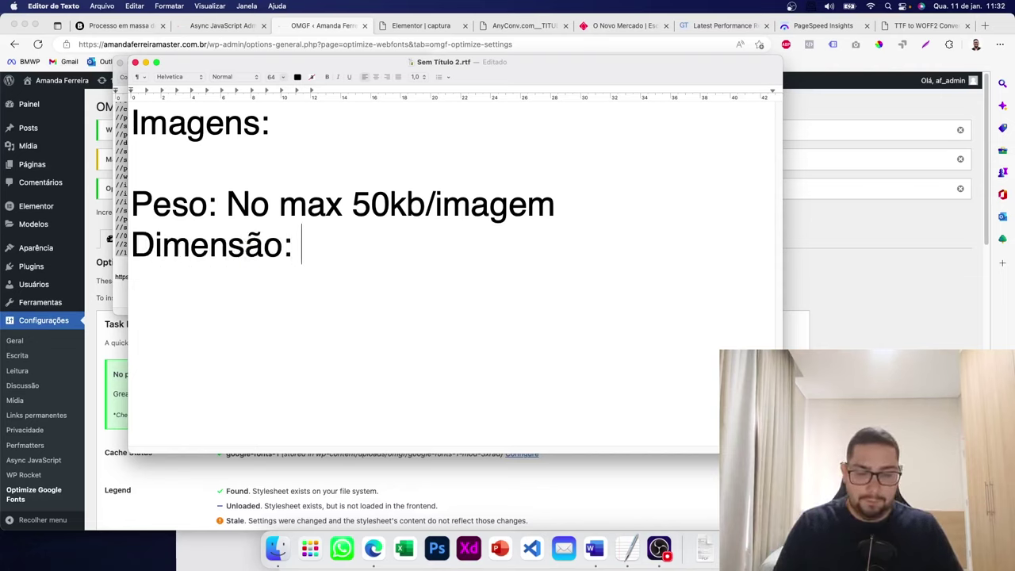
pyautogui.write('No max ')
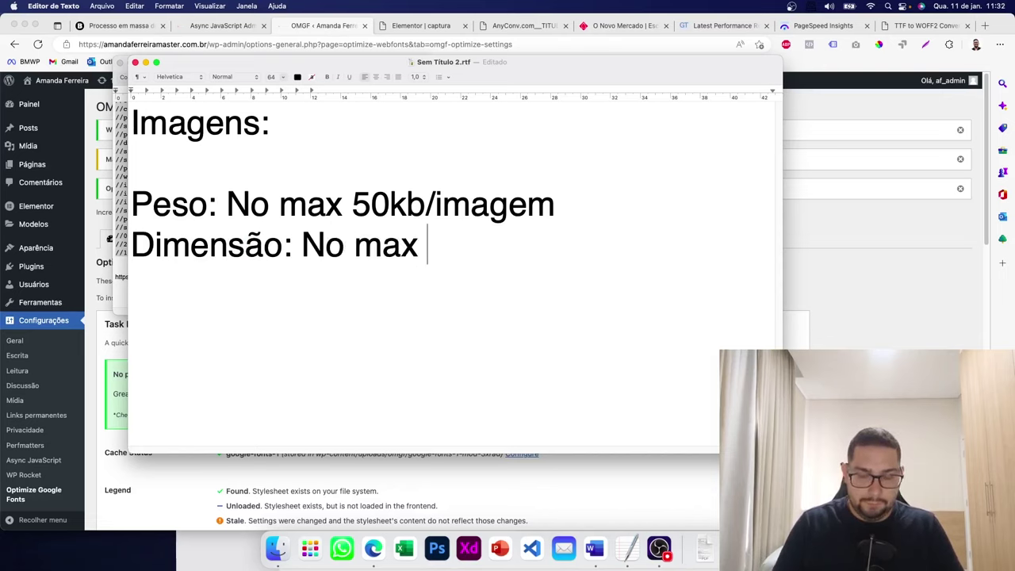
pyautogui.write('600px')
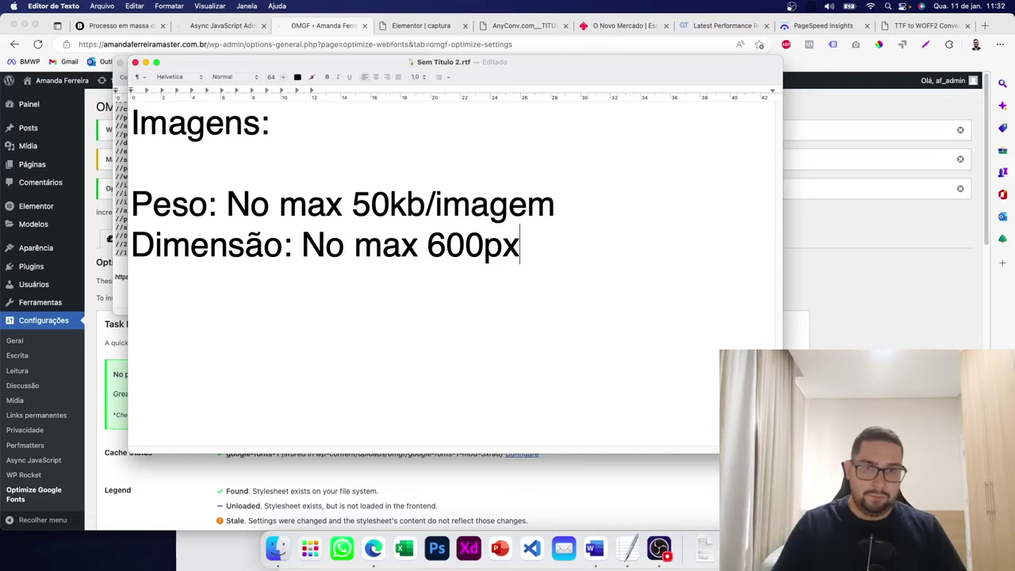
# - Add the line "Se for banner no desktop, 1920px" under the dimension guideline
pyautogui.press('Return')
pyautogui.write('Se for banne')
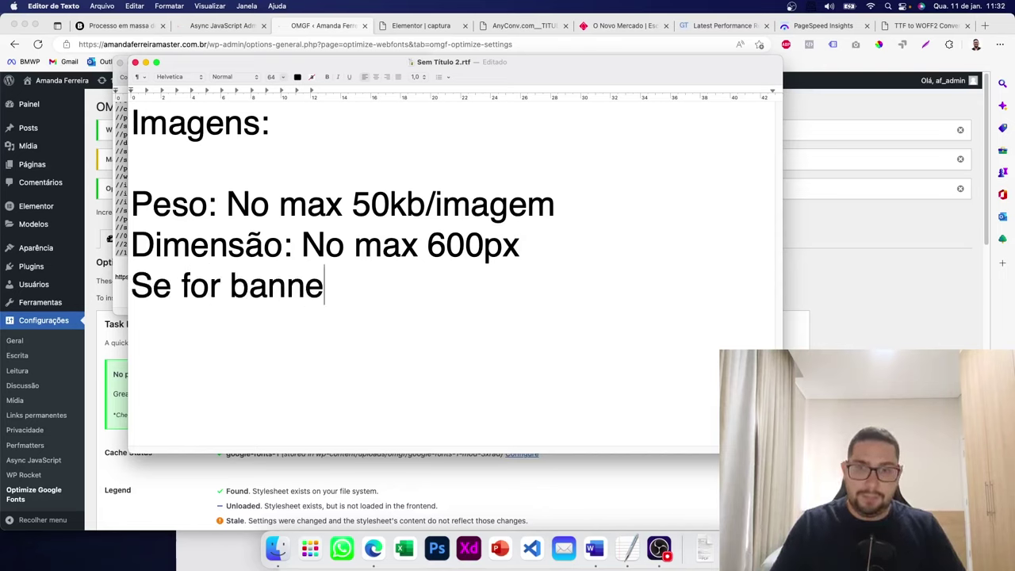
pyautogui.write('r no desktop, ')
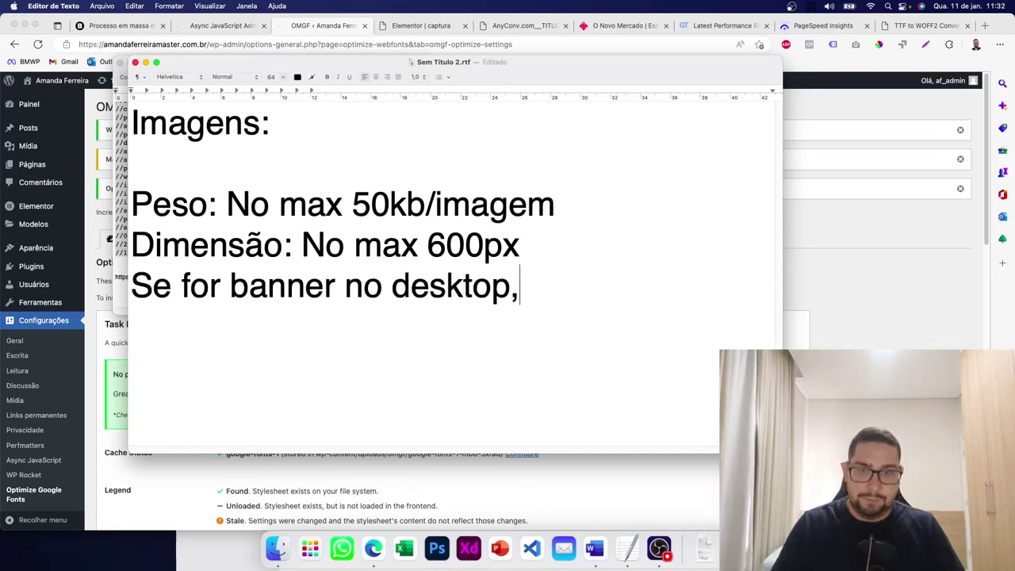
pyautogui.write('1920px')
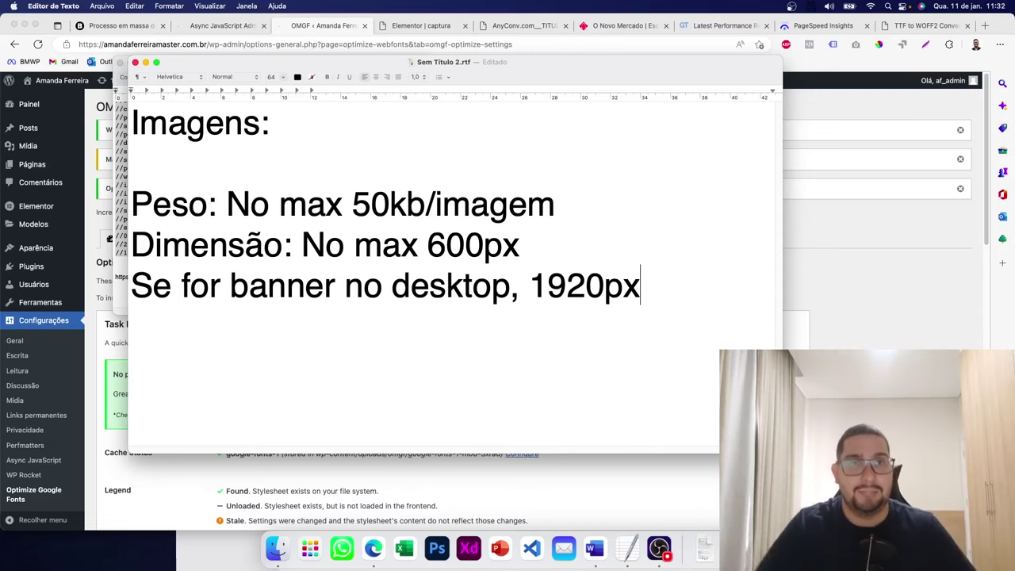
# - Leave a blank line and add the note "No mobile, o tam maximo de aparição é de 390px"
pyautogui.write('No bo')
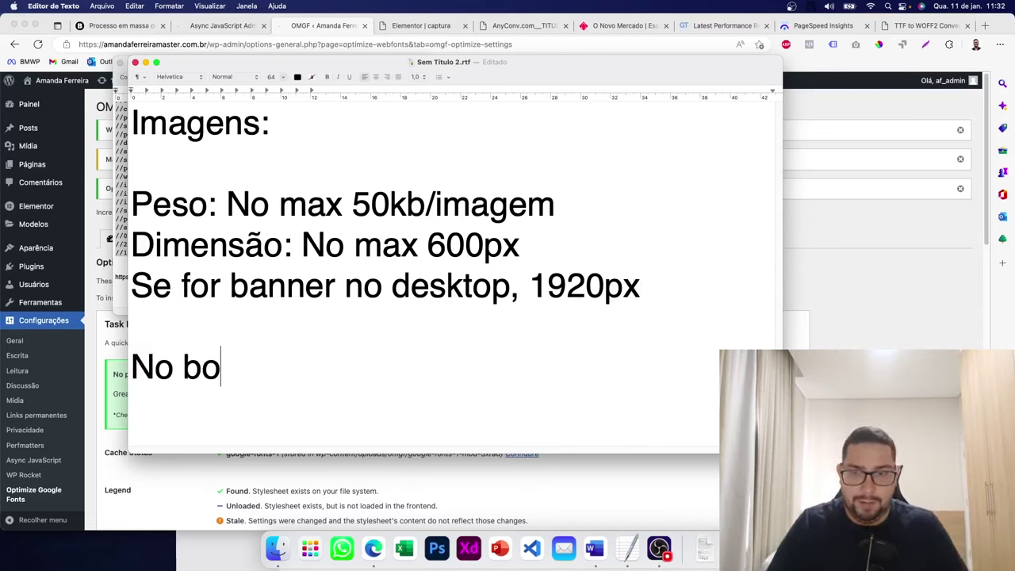
pyautogui.press('BackSpace')
pyautogui.press('BackSpace')
pyautogui.write('mobilem')
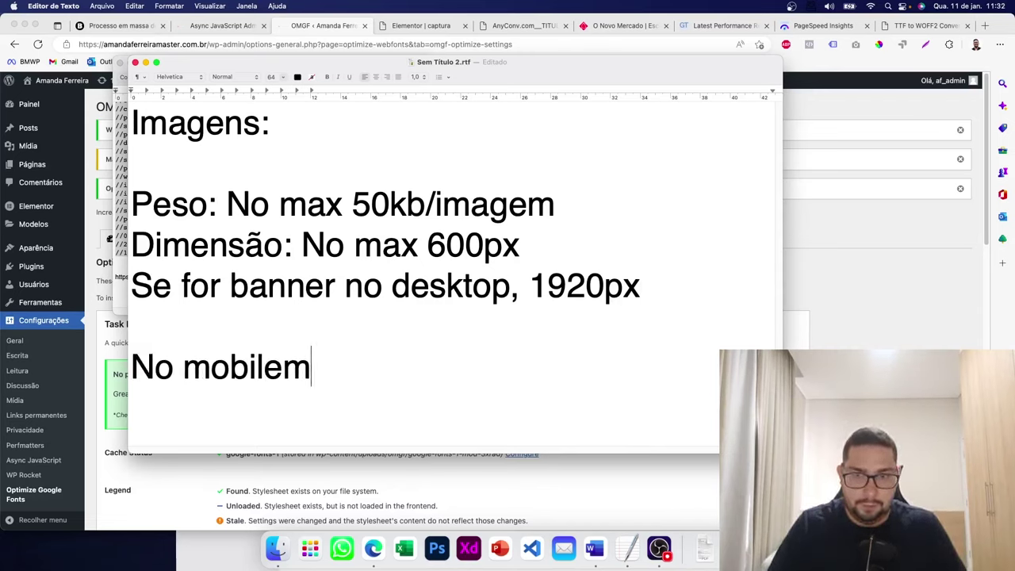
pyautogui.press('BackSpace')
pyautogui.write(', o tam max')
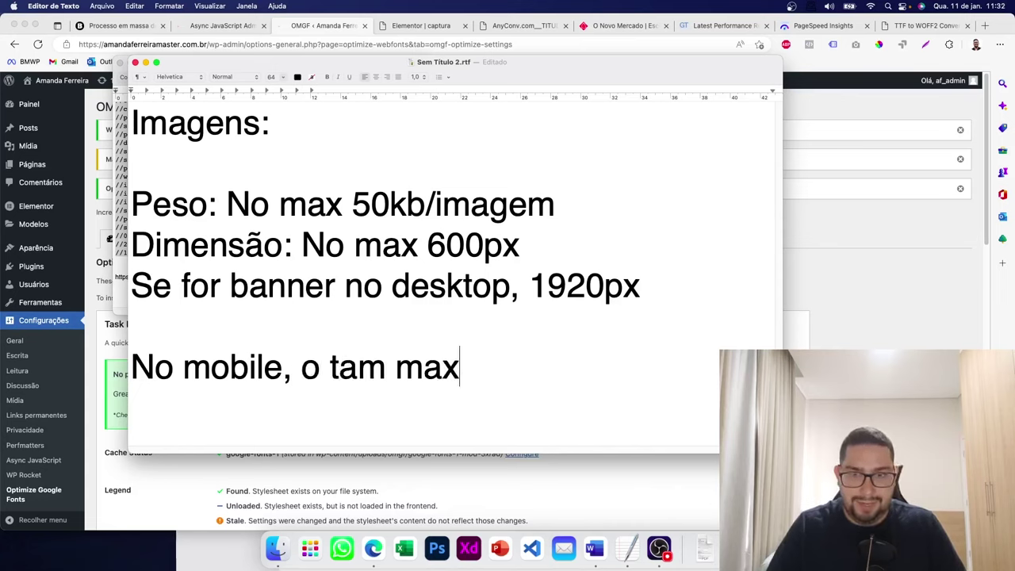
pyautogui.write('imo de apare')
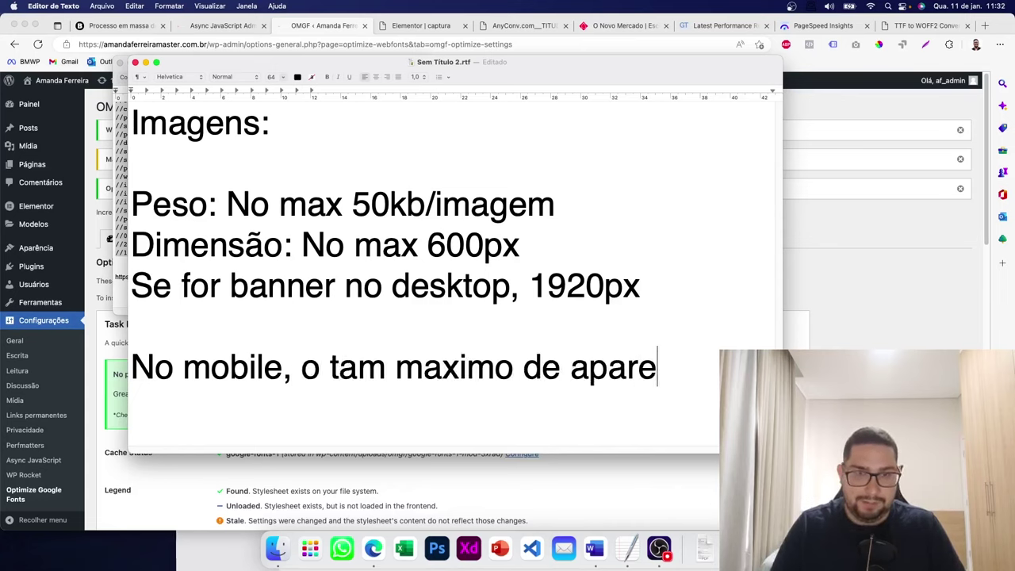
pyautogui.press('BackSpace')
pyautogui.press('BackSpace')
pyautogui.write('rição')
pyautogui.press('Return')
pyautogui.write('é de')
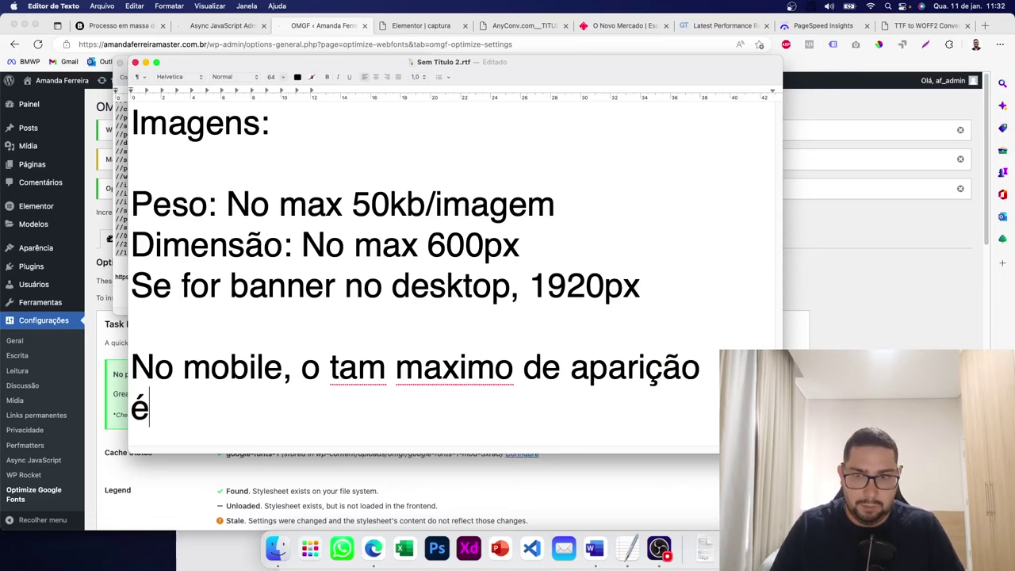
pyautogui.write(' 390px')
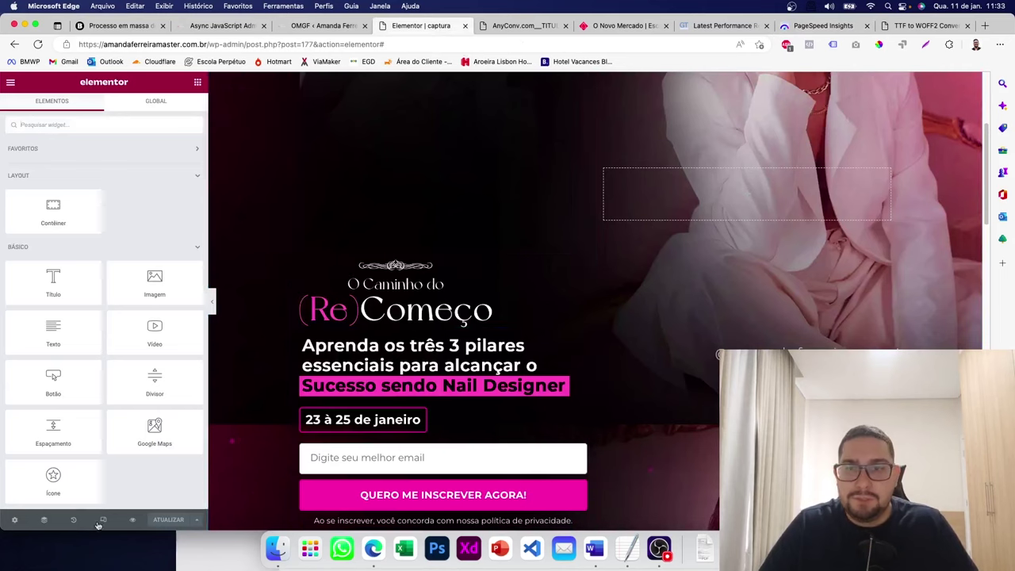
# - Switch to the captura page in Elementor in Microsoft Edge and preview it in mobile mode at a width of 390
pyautogui.click(103, 519)
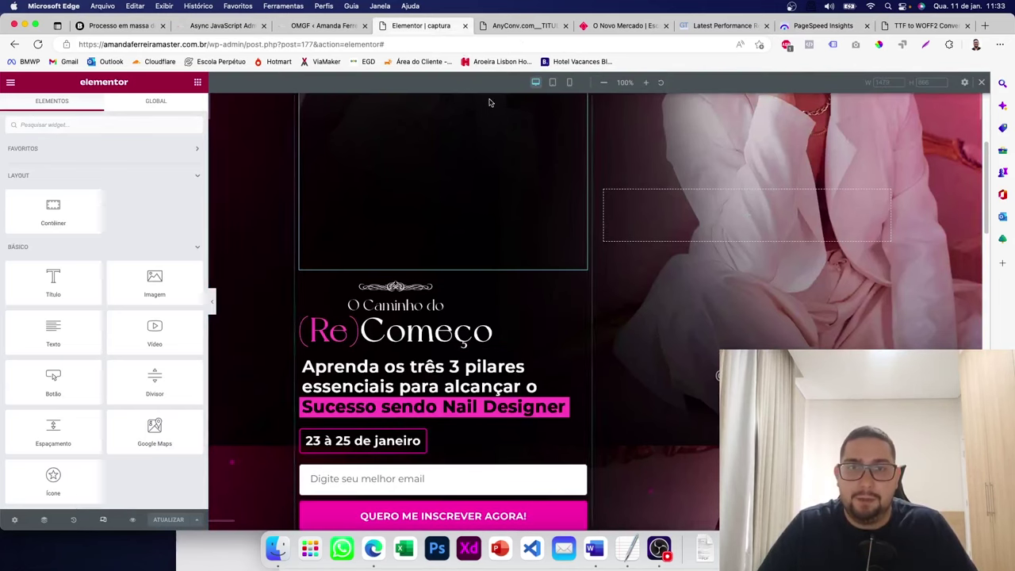
pyautogui.click(568, 81)
pyautogui.click(879, 82)
pyautogui.write('3')
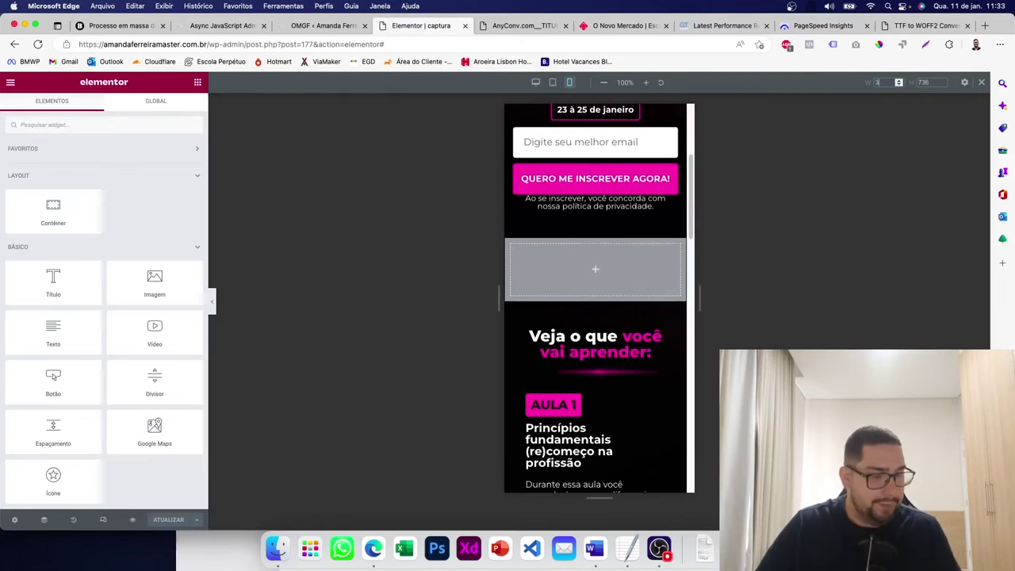
pyautogui.write('90')
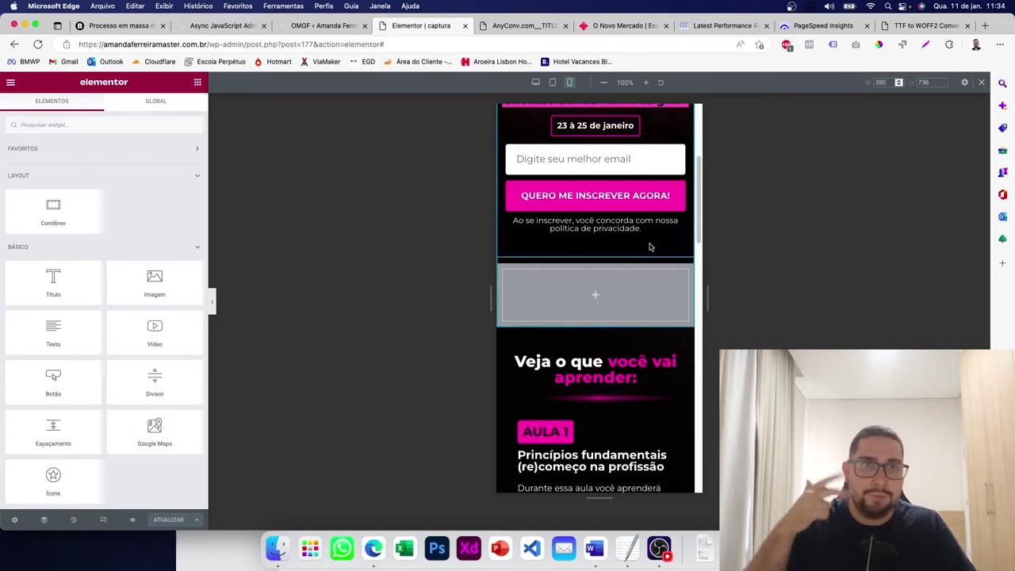
# - Select the first image inside the page's top container through the Navegador, and open the media library for it
pyautogui.scroll(5, 623, 165)
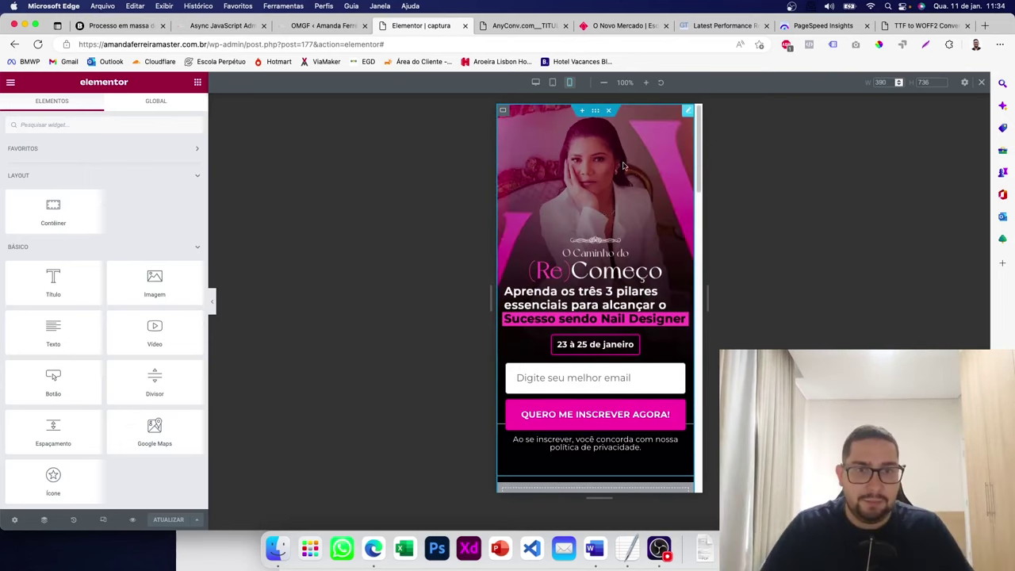
pyautogui.click(594, 110)
pyautogui.click(43, 520)
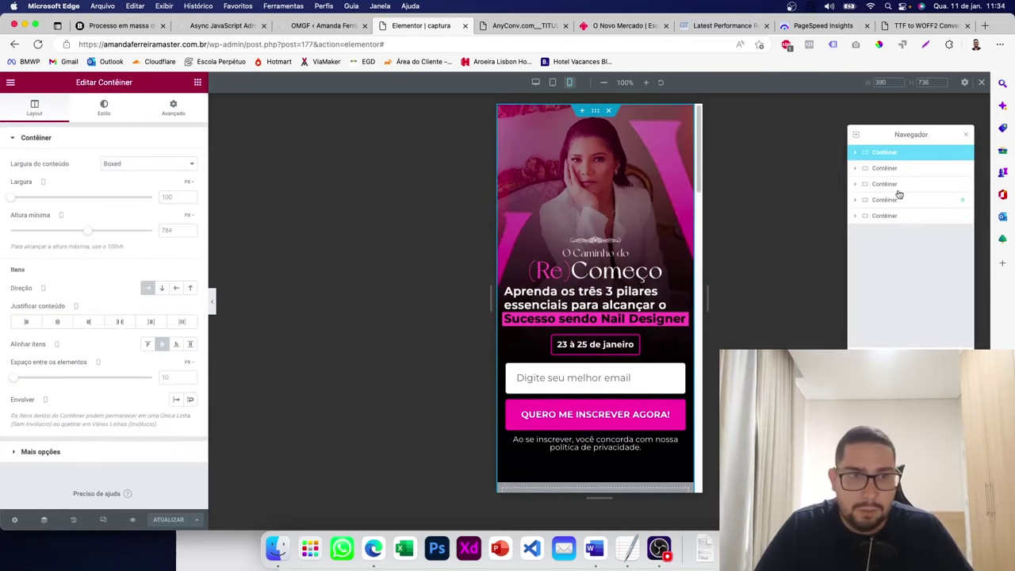
pyautogui.click(856, 155)
pyautogui.click(860, 168)
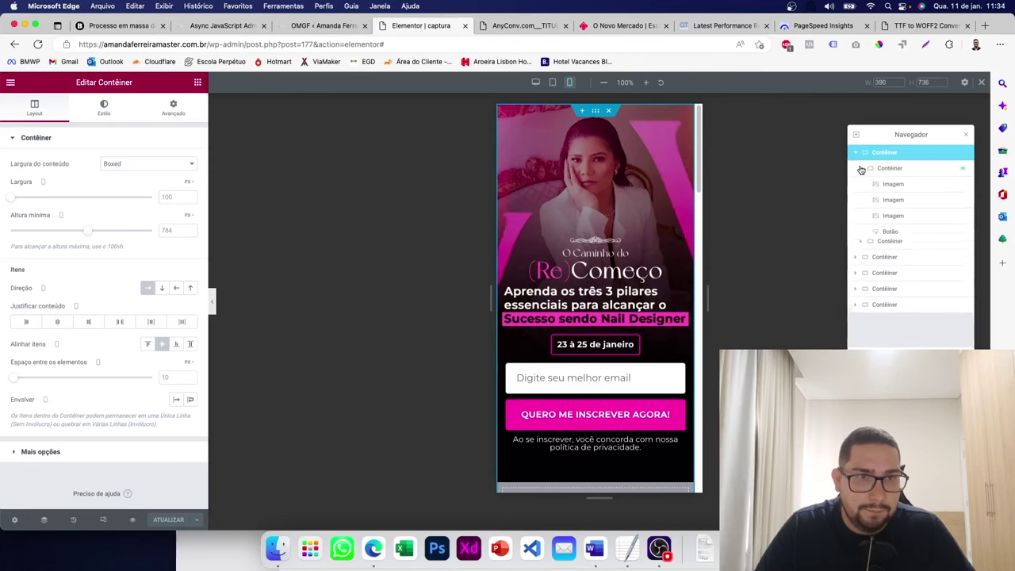
pyautogui.click(872, 185)
pyautogui.click(145, 206)
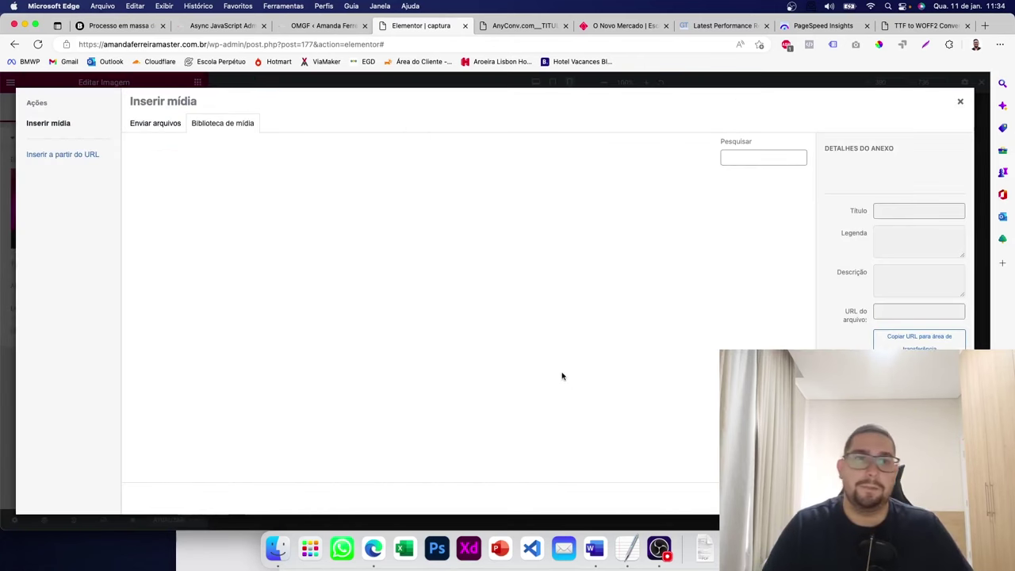
# - Check the file size and pixel dimensions of the mobile hero image and of the desktop banner AnyConv.com__1.webp
pyautogui.moveTo(869, 189); pyautogui.dragTo(914, 194)
pyautogui.click(914, 193)
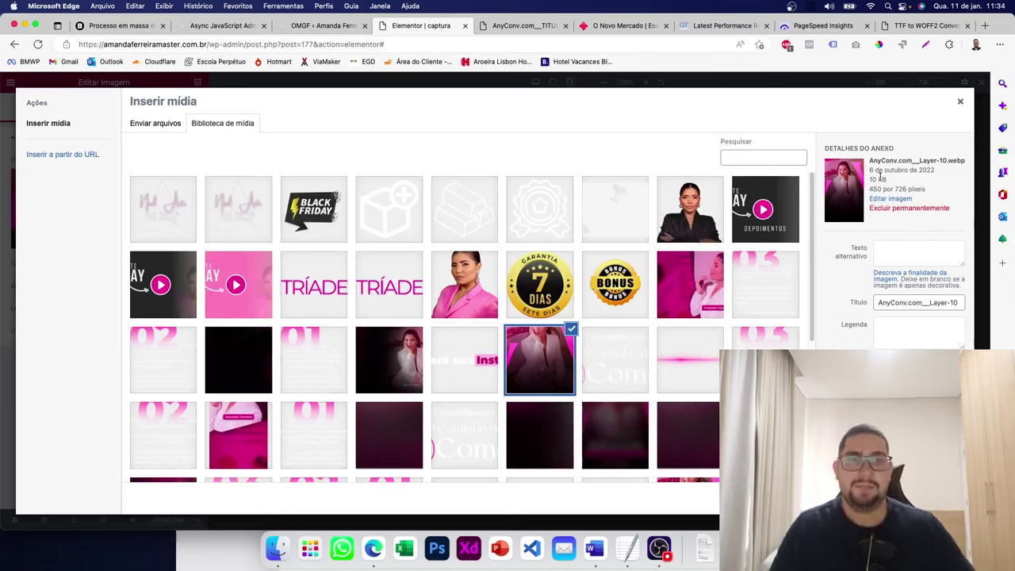
pyautogui.click(372, 373)
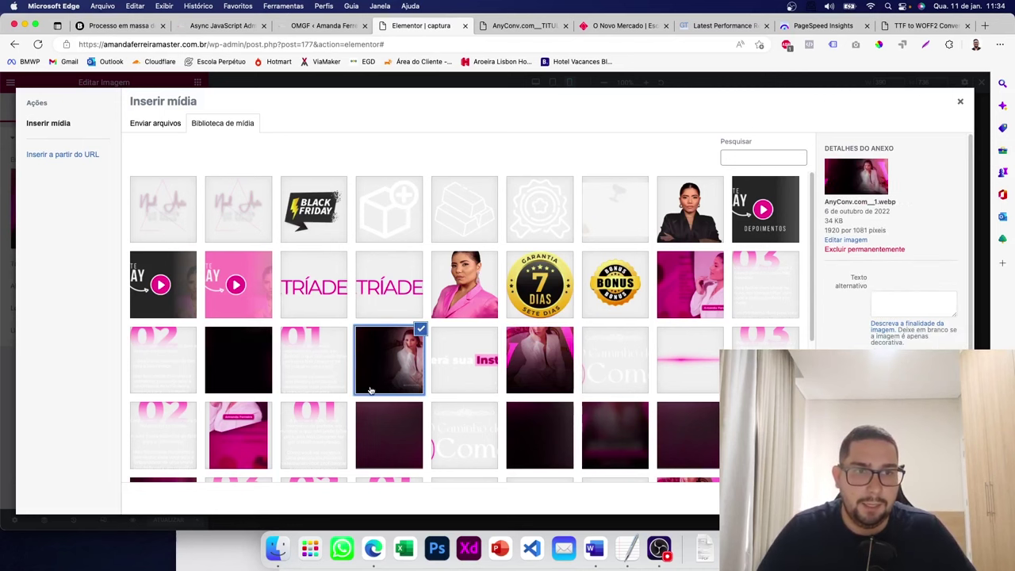
pyautogui.scroll(-3, 370, 390)
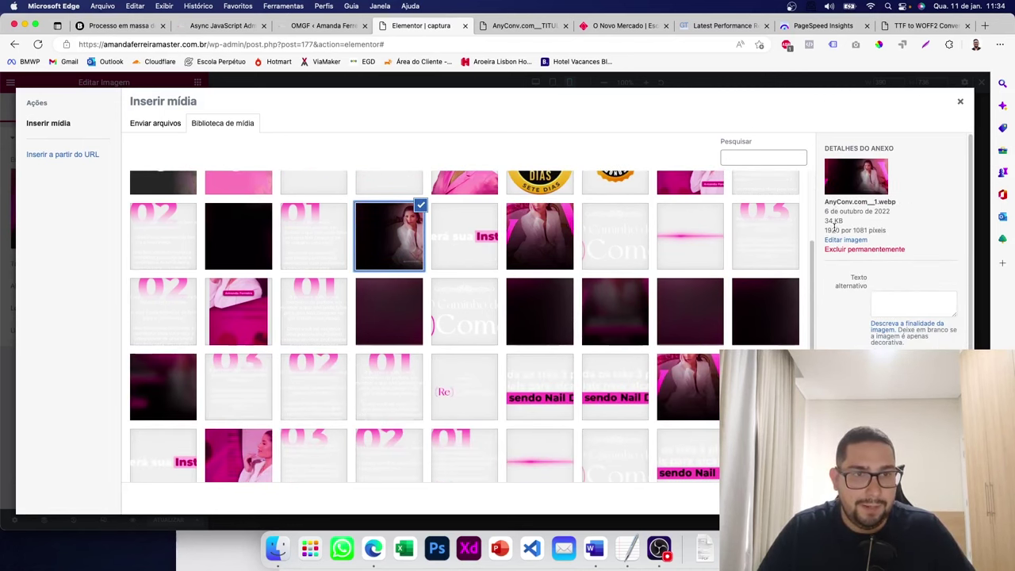
pyautogui.doubleClick(832, 230)
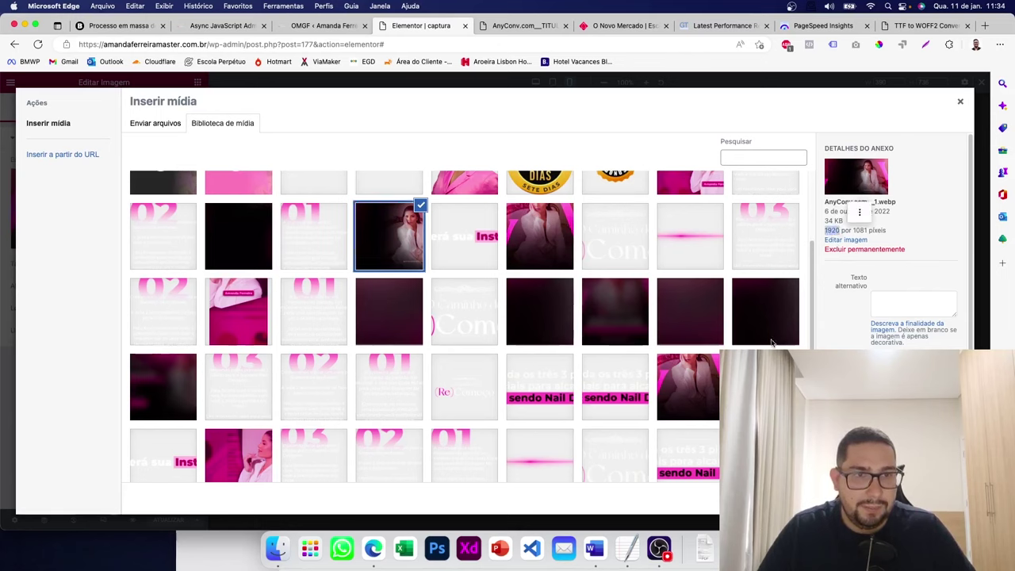
# - Select the Layer-10.jpg attachment in the media library and open its file URL in the browser tab showing the AnyConv image
pyautogui.click(692, 400)
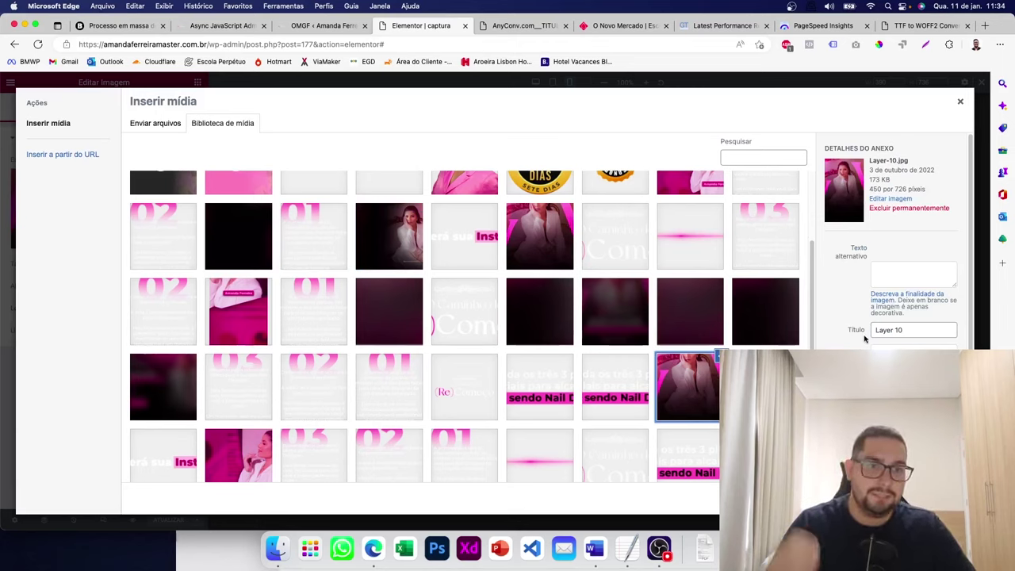
pyautogui.scroll(-1, 864, 338)
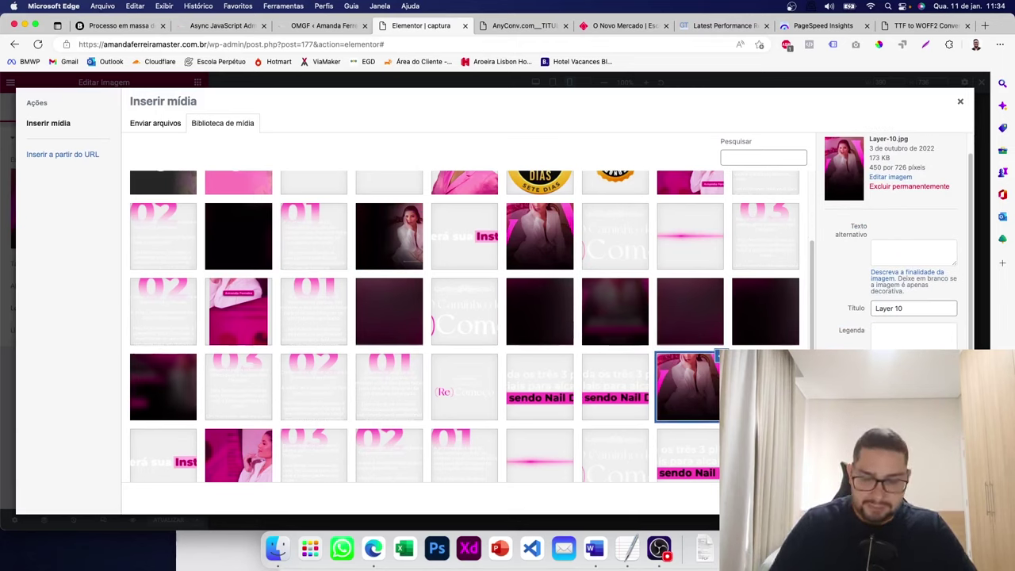
pyautogui.click(525, 26)
pyautogui.click(512, 43)
pyautogui.write('https://amandaferreiramaster.com.br/wp-content/uploads/2022/10/Layer-10.jpg')
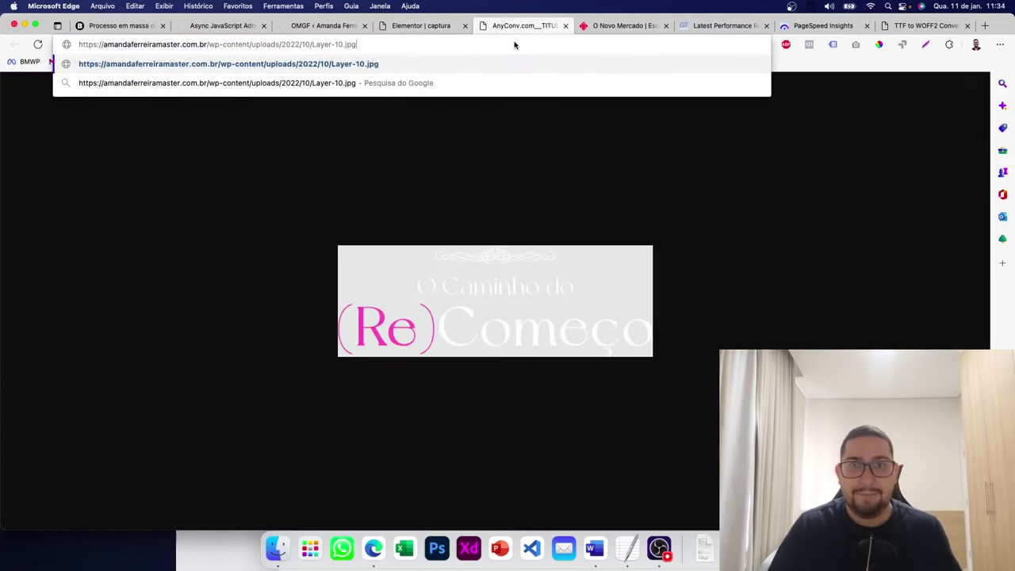
pyautogui.press('Return')
# - Save the opened image as Layer-10.jpg in the Aula otim folder on the desktop
pyautogui.rightClick(511, 209)
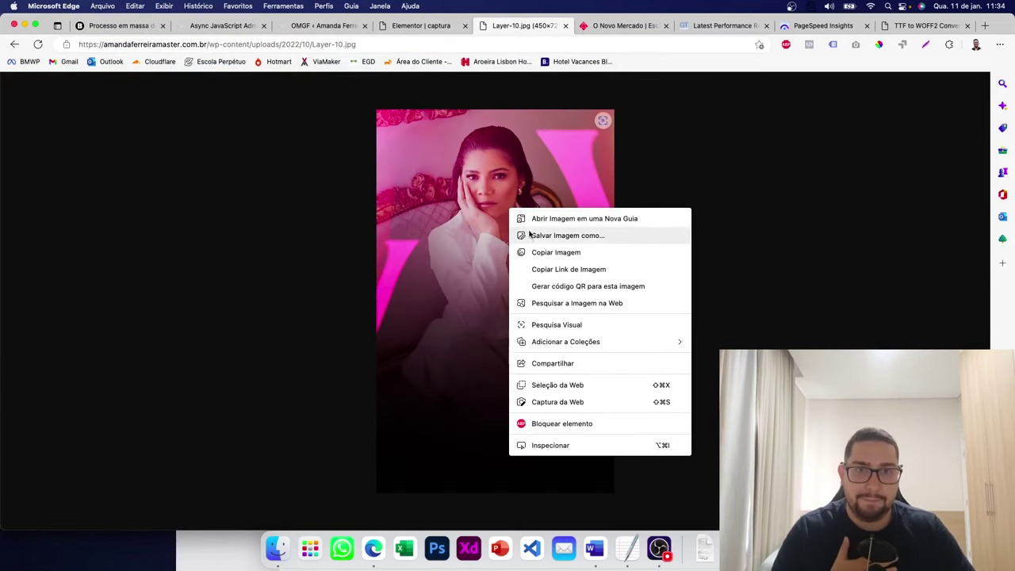
pyautogui.click(529, 236)
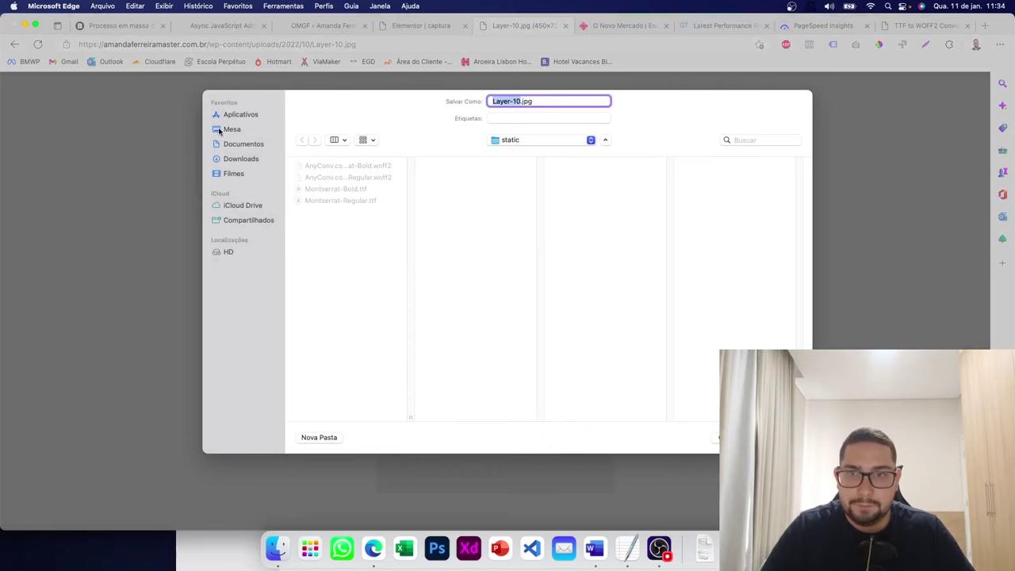
pyautogui.click(220, 131)
pyautogui.click(372, 172)
pyautogui.press('Return')
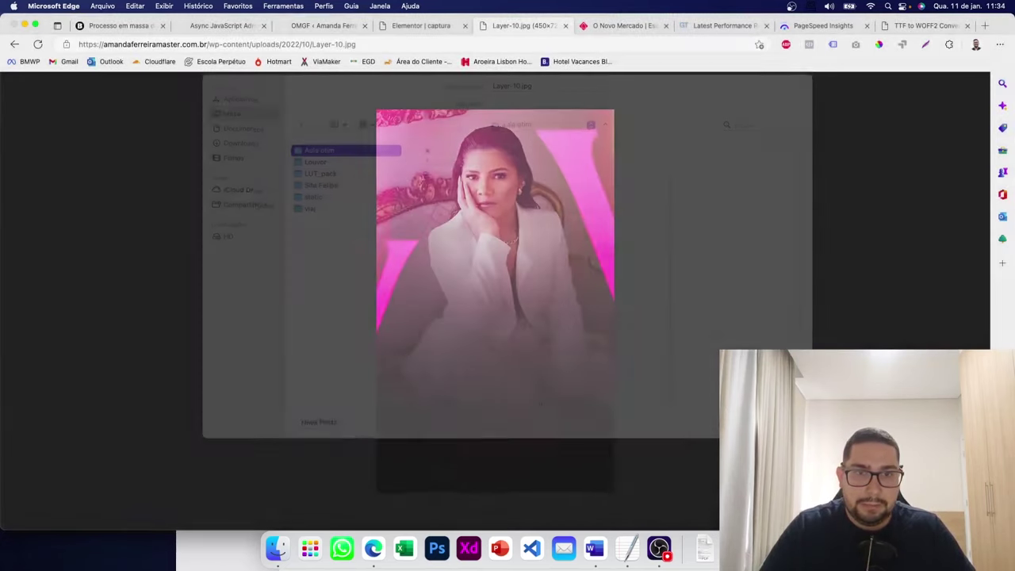
# - Open iLoveIMG's Resize PNG tool in the same tab and load Layer-10.jpg from the Aula otim folder
pyautogui.click(600, 48)
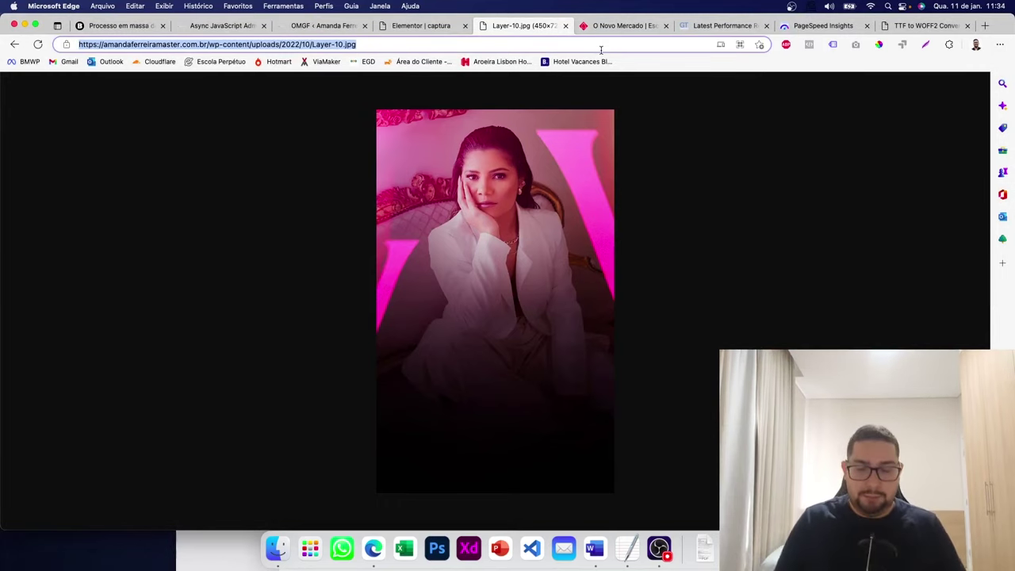
pyautogui.write('res')
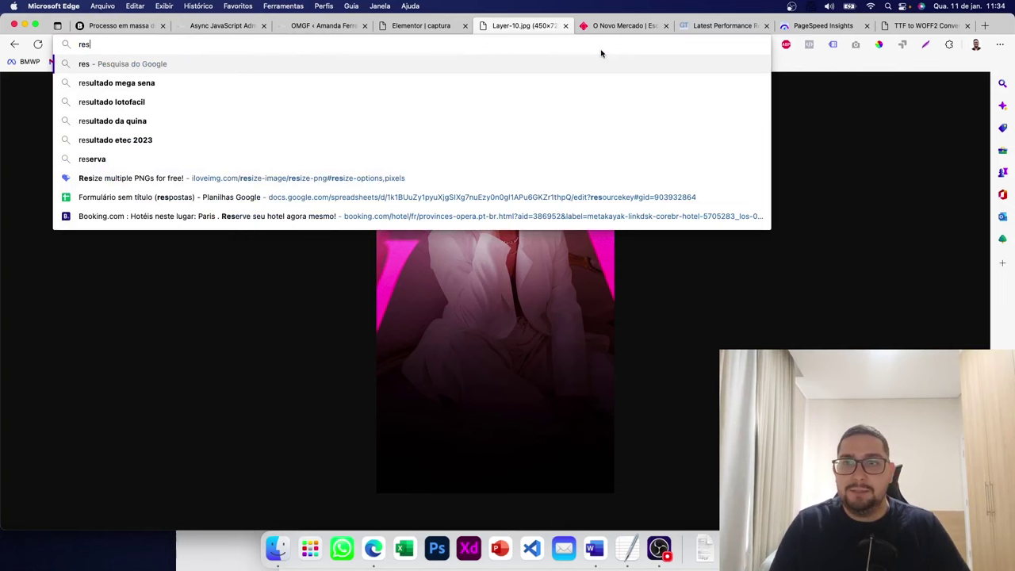
pyautogui.click(383, 177)
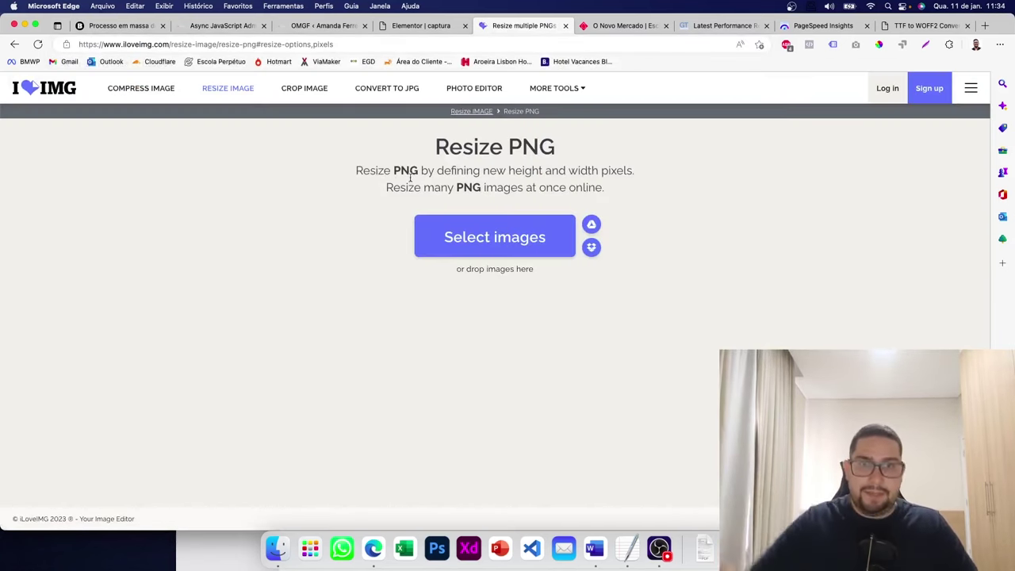
pyautogui.click(473, 242)
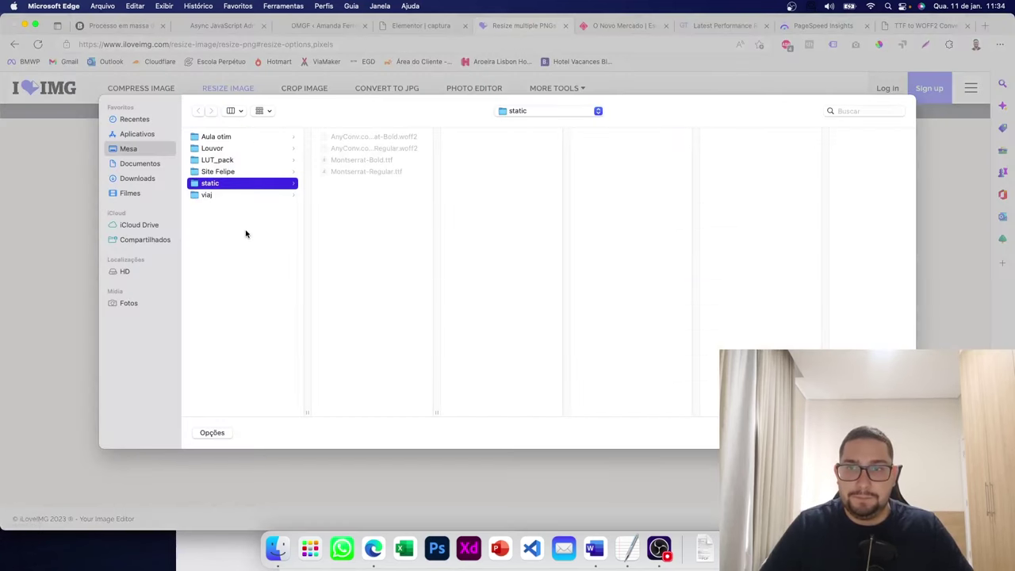
pyautogui.click(215, 139)
pyautogui.click(365, 150)
pyautogui.press('Return')
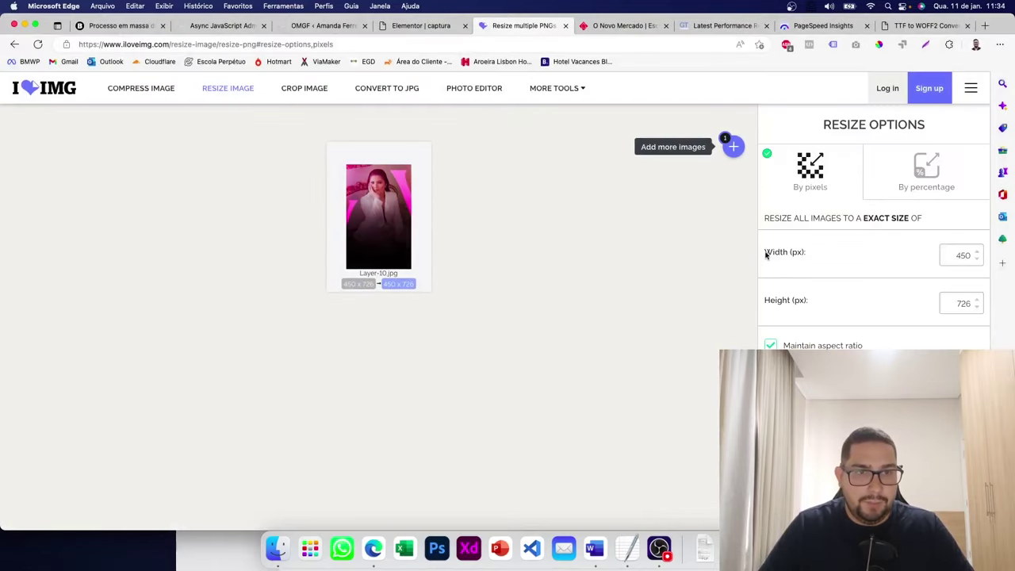
# - Check the maximum mobile width in the TextEdit notes, and return to the browser
pyautogui.click(626, 547)
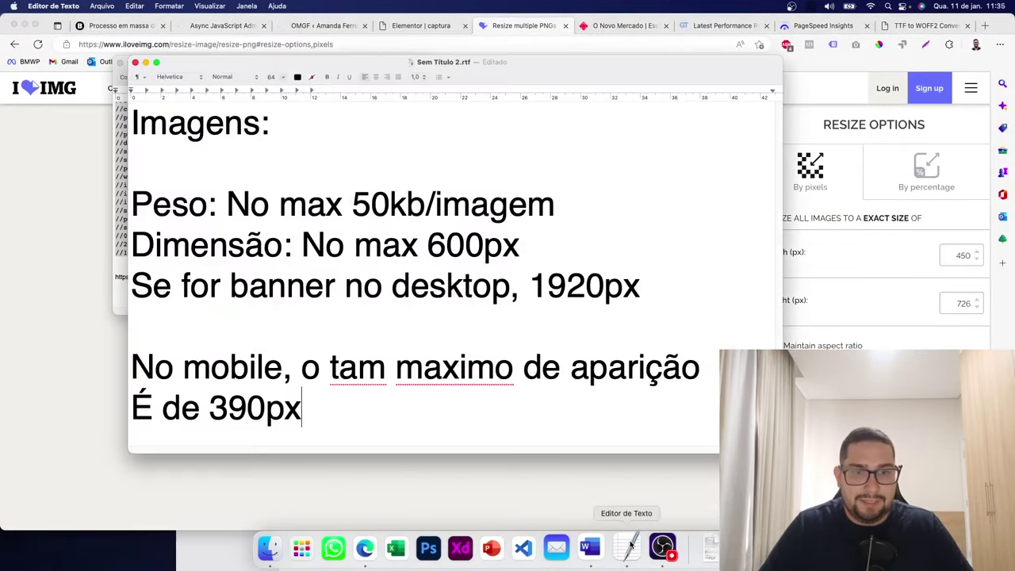
pyautogui.moveTo(317, 412); pyautogui.dragTo(210, 412)
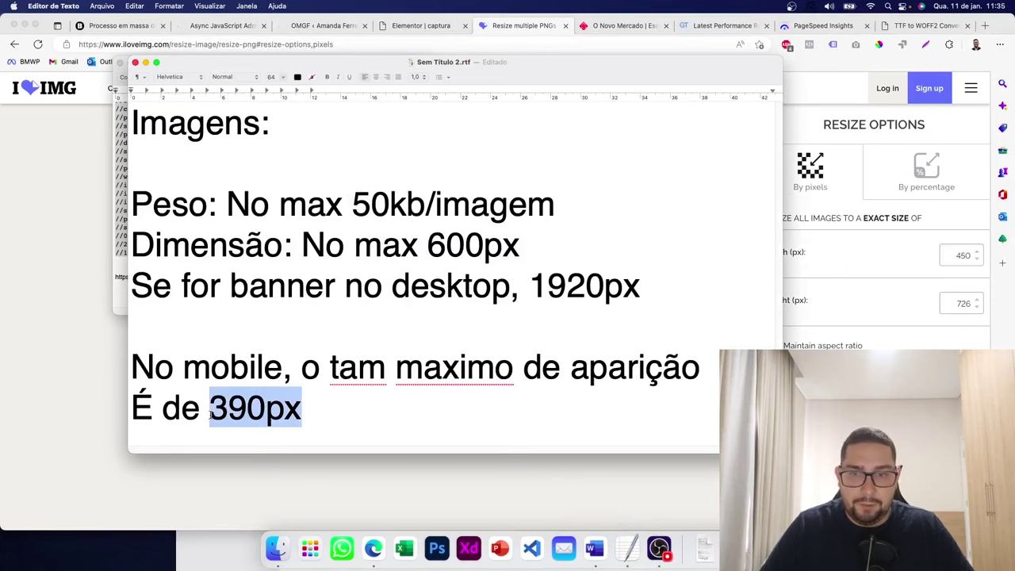
pyautogui.click(910, 316)
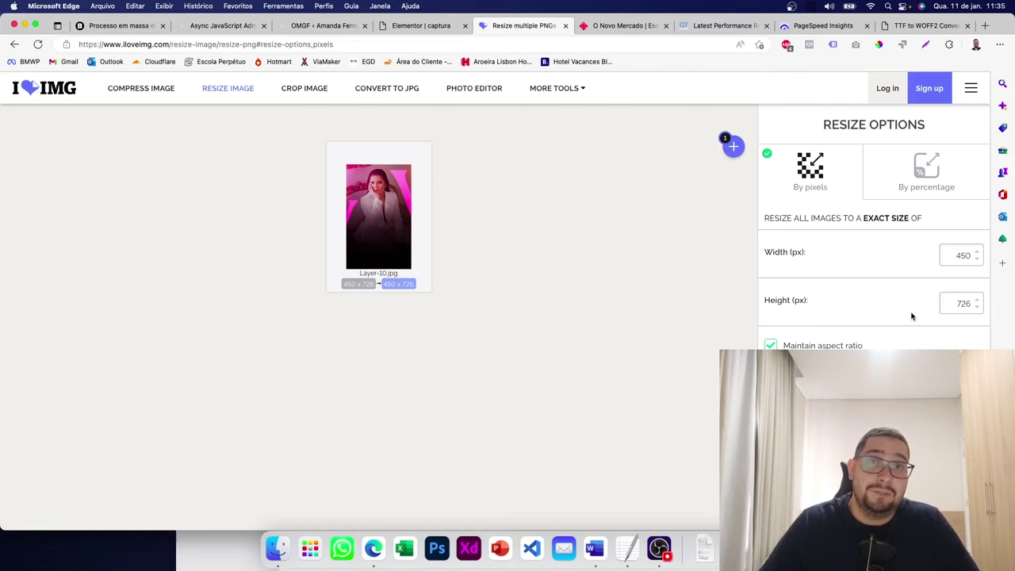
# - Leave the Elementor media library, open the published captura page, and inspect the rendered dimensions of the subtitle image in the hero section
pyautogui.click(412, 32)
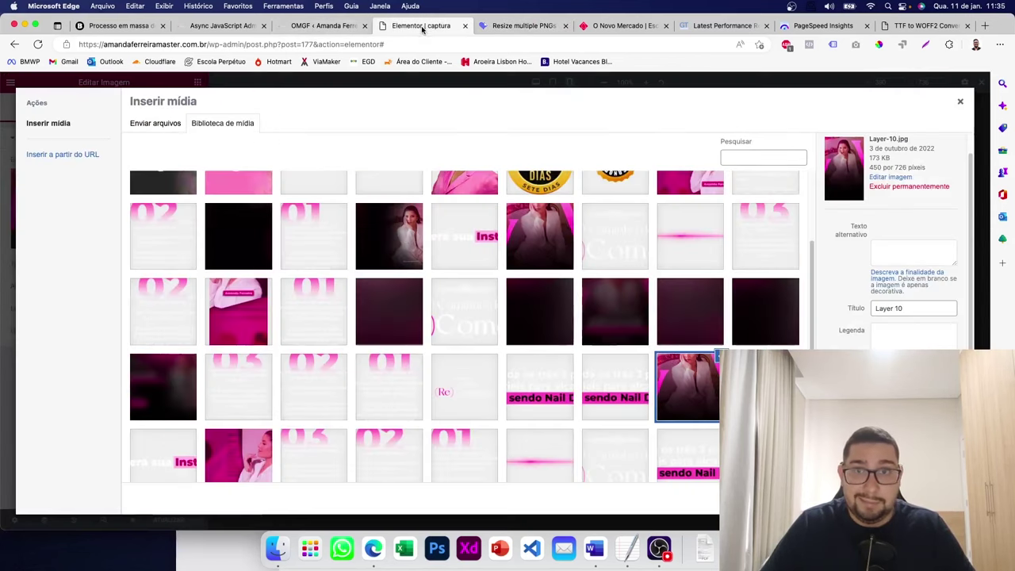
pyautogui.click(960, 104)
pyautogui.click(11, 82)
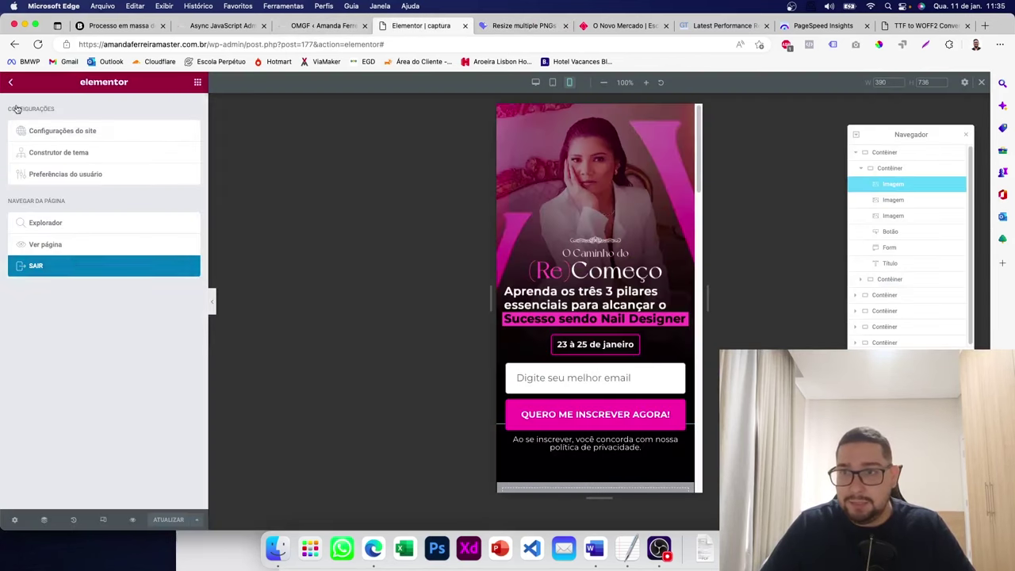
pyautogui.click(75, 245)
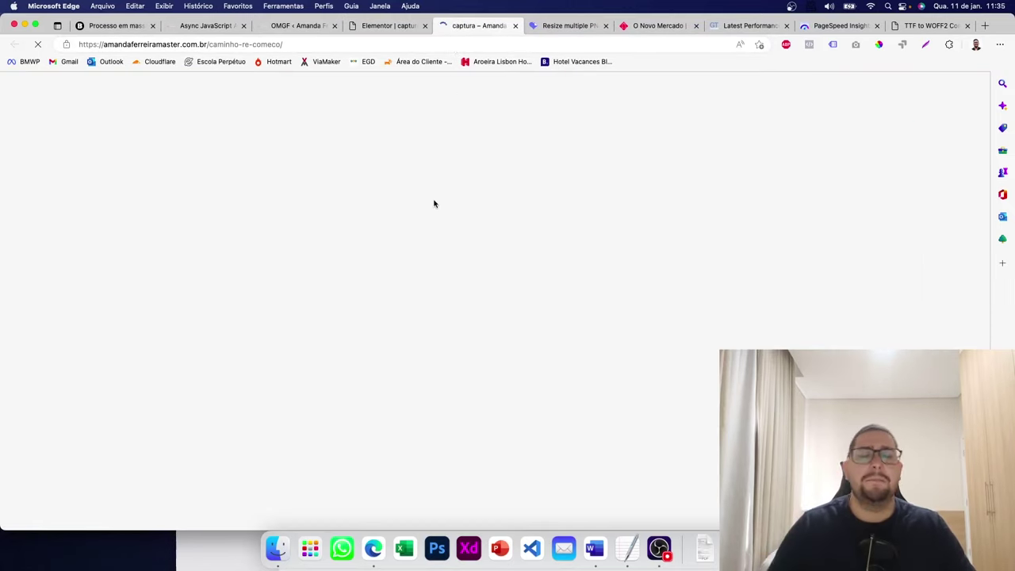
pyautogui.scroll(-5, 435, 201)
pyautogui.scroll(3, 325, 193)
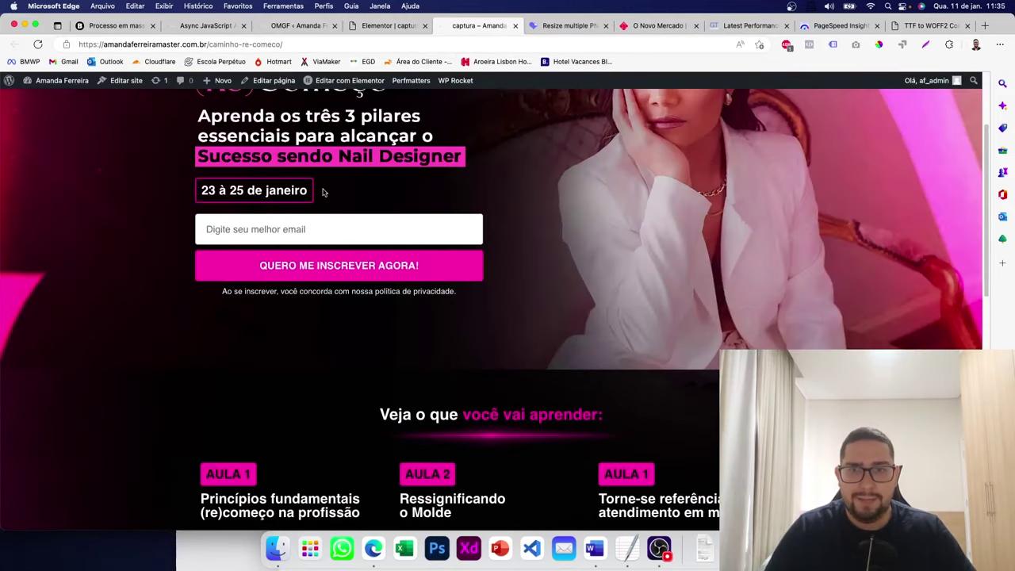
pyautogui.rightClick(325, 152)
pyautogui.click(364, 388)
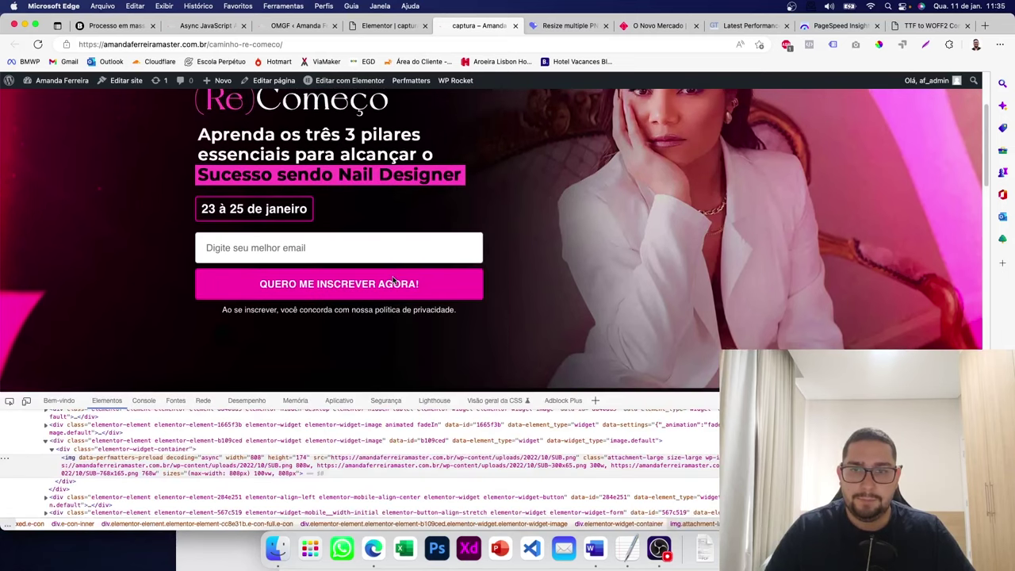
pyautogui.moveTo(204, 466)
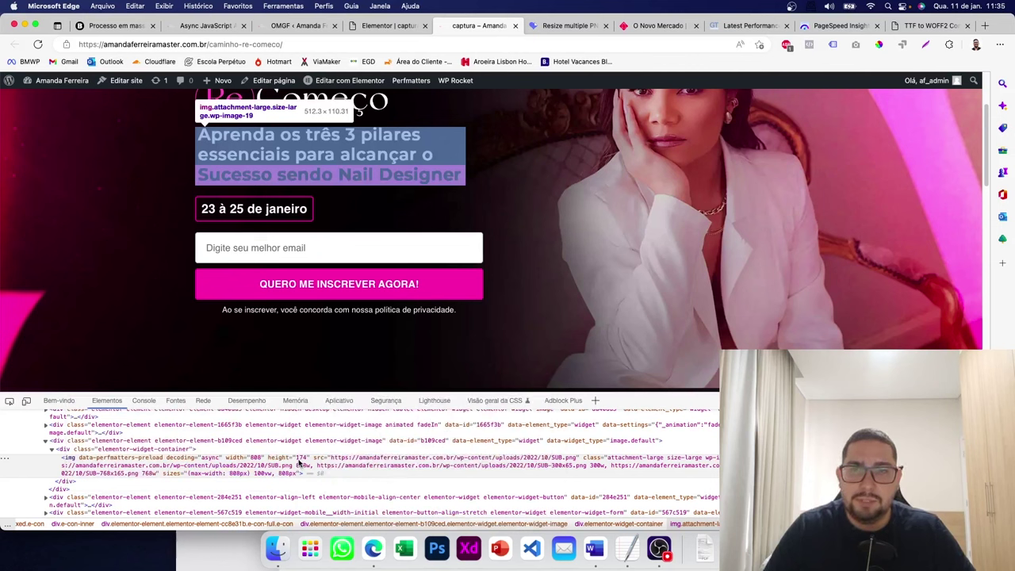
# - Try a width of 512 px for Layer-10.jpg in the iLoveIMG resizer and undo the entry
pyautogui.click(567, 25)
pyautogui.write('512')
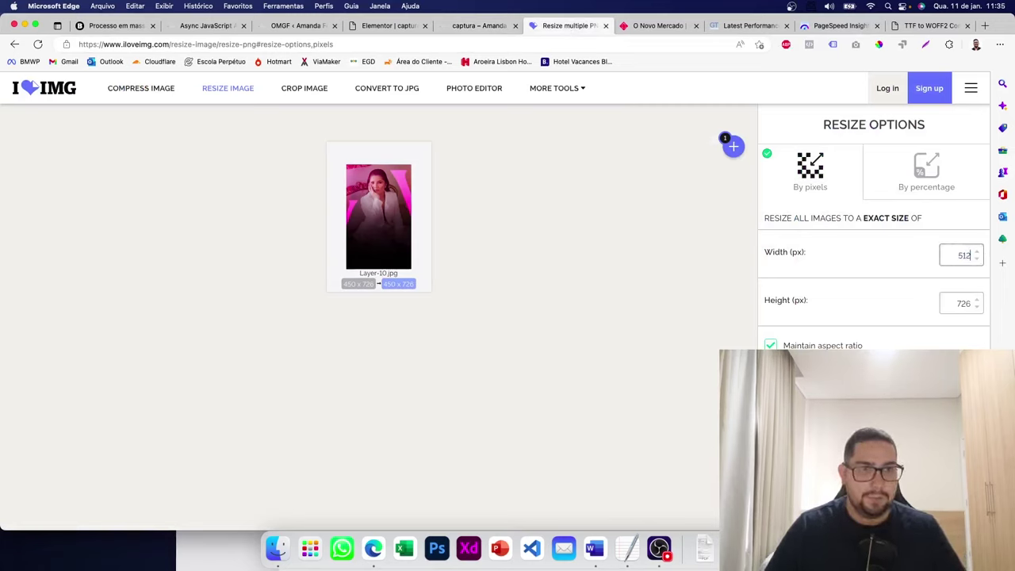
pyautogui.press('super+z')
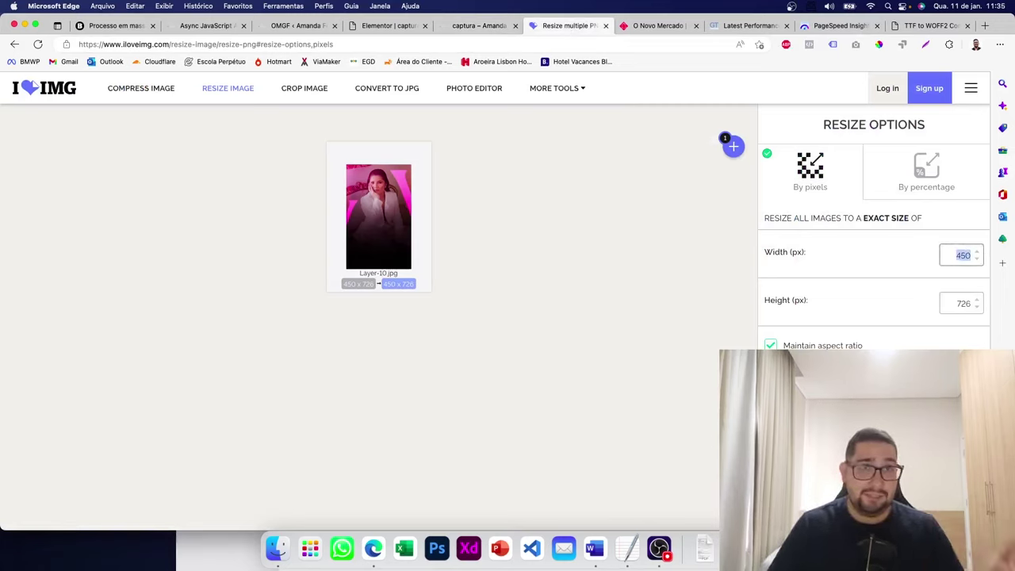
# - Set the width to 390 px and resize Layer-10.jpg
pyautogui.write('390')
pyautogui.press('Tab')
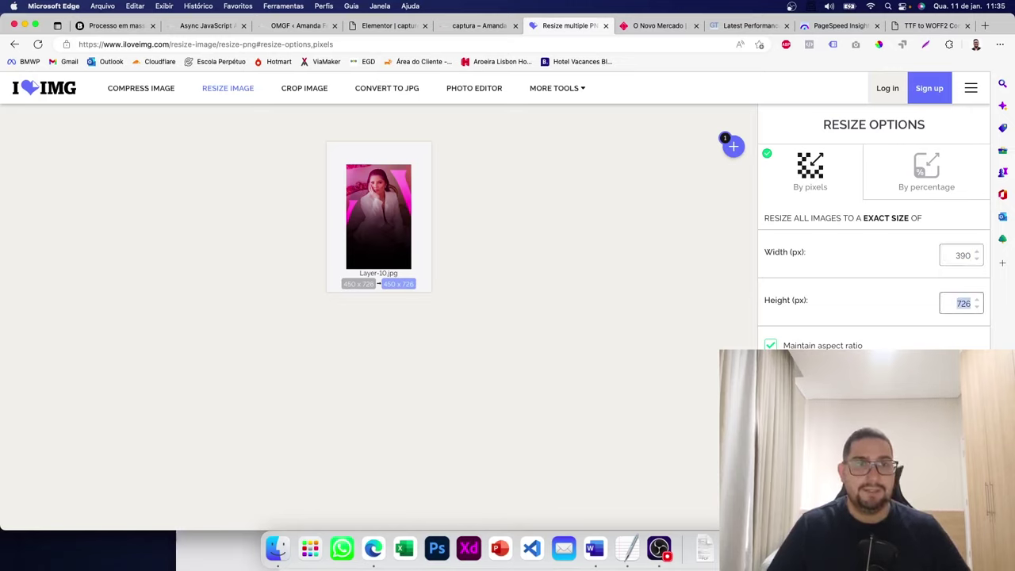
pyautogui.click(874, 288)
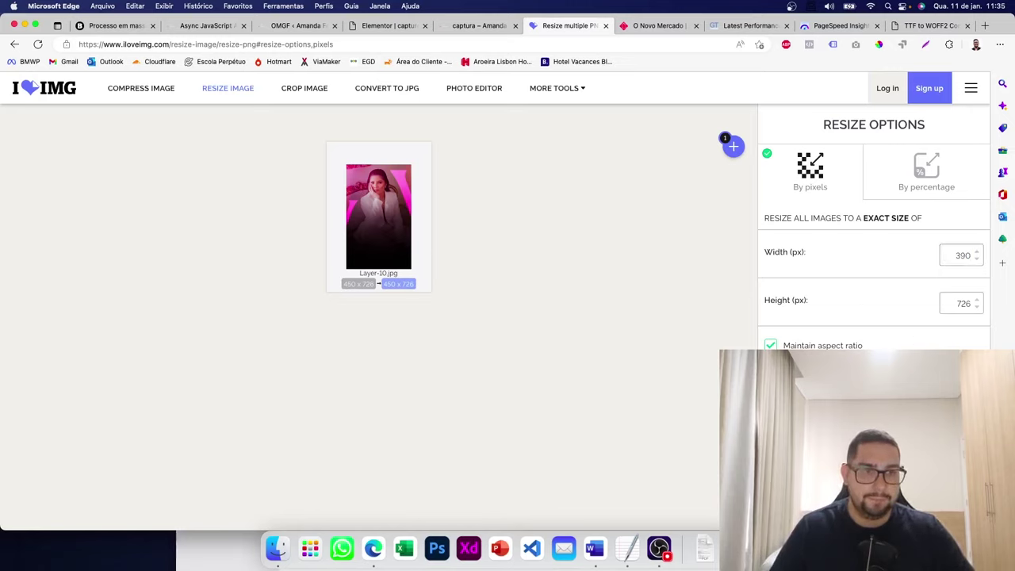
pyautogui.click(874, 498)
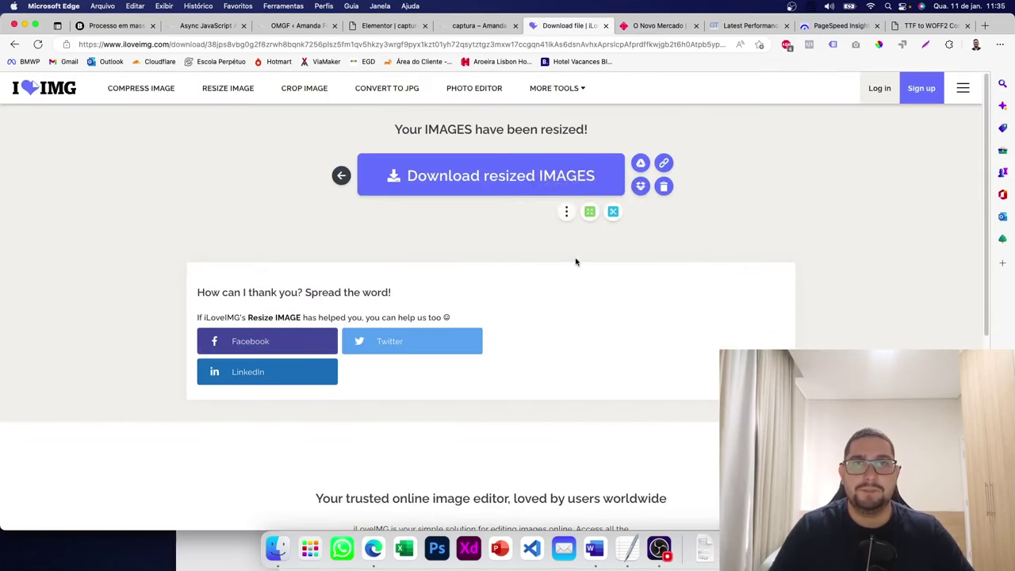
# - Download the resized image and save it over Layer-10.jpg in the Aula otim folder
pyautogui.click(513, 197)
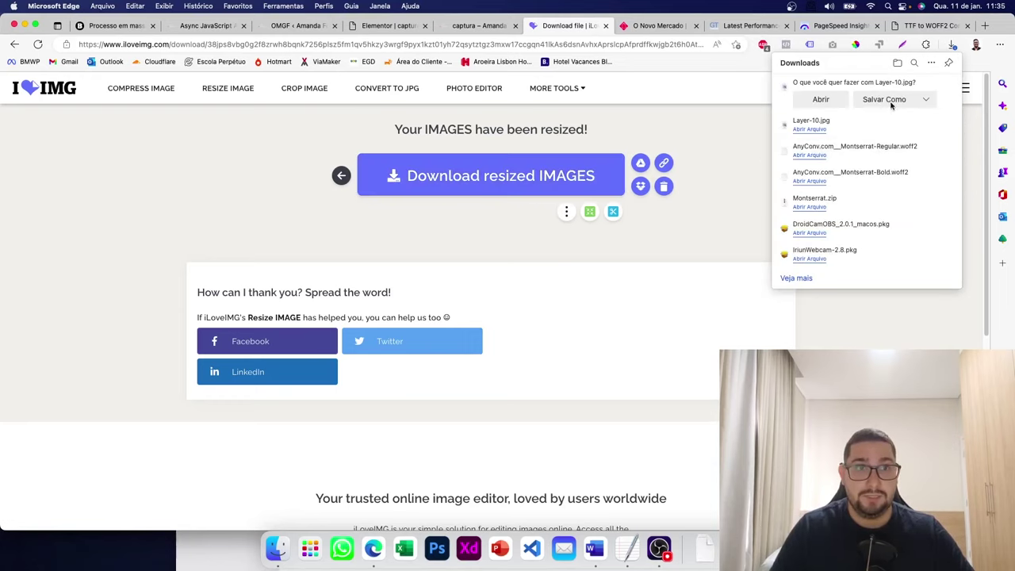
pyautogui.click(883, 100)
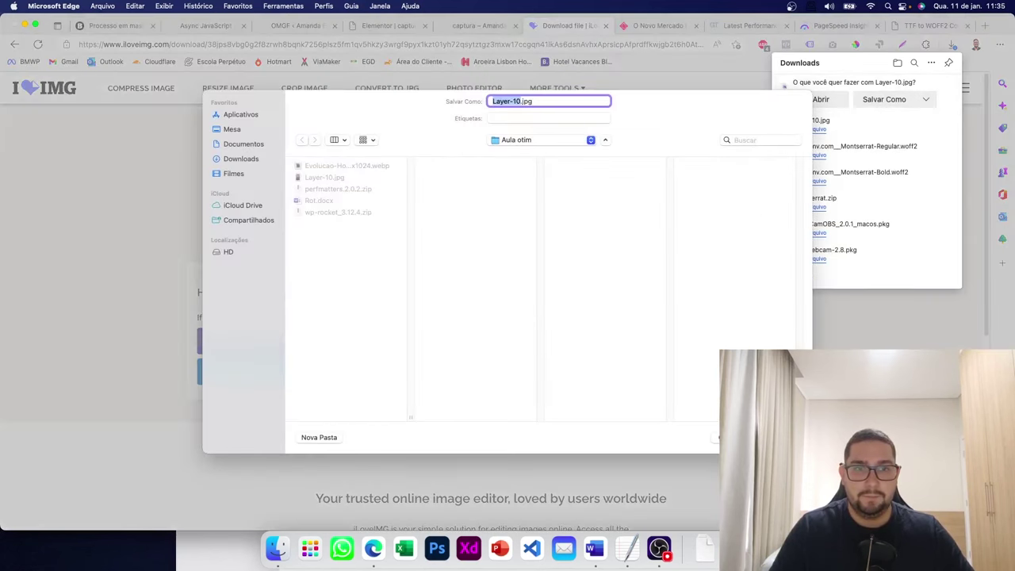
pyautogui.press('Return')
pyautogui.click(542, 322)
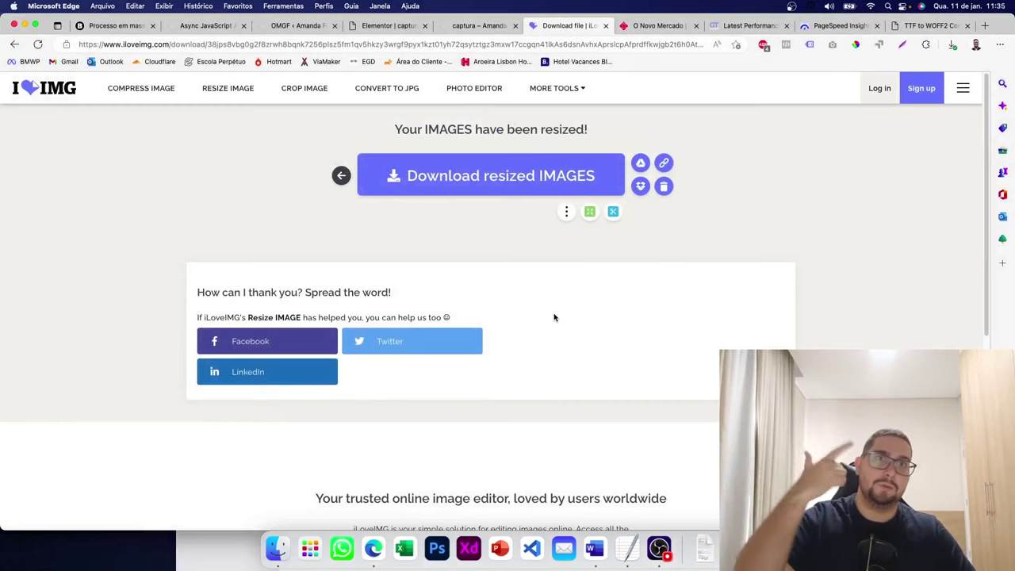
# - Open tinypng.com in the same tab and compress Layer-10.jpg from the Aula otim folder
pyautogui.click(572, 45)
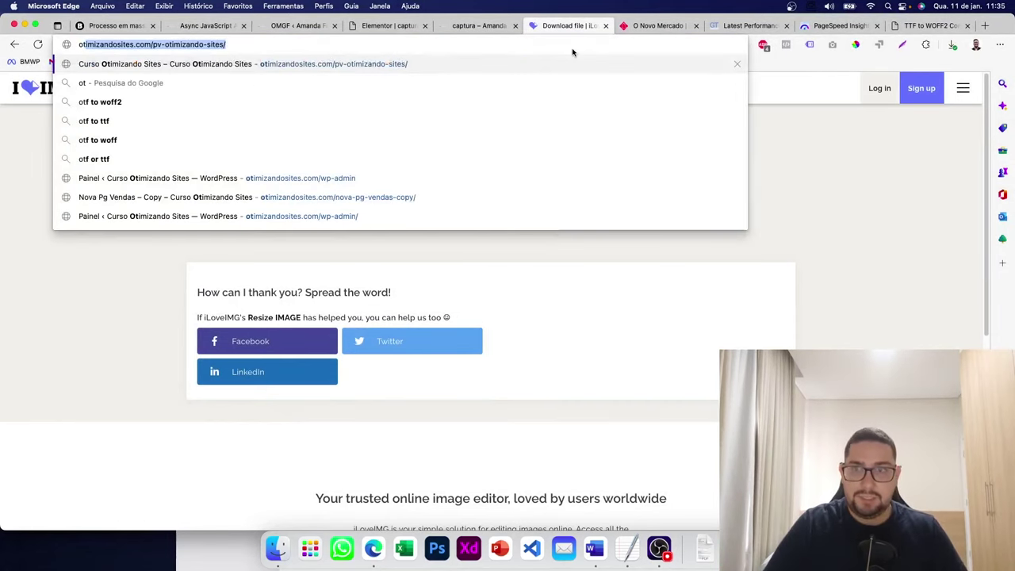
pyautogui.press('BackSpace')
pyautogui.write('tinypng.com')
pyautogui.press('Return')
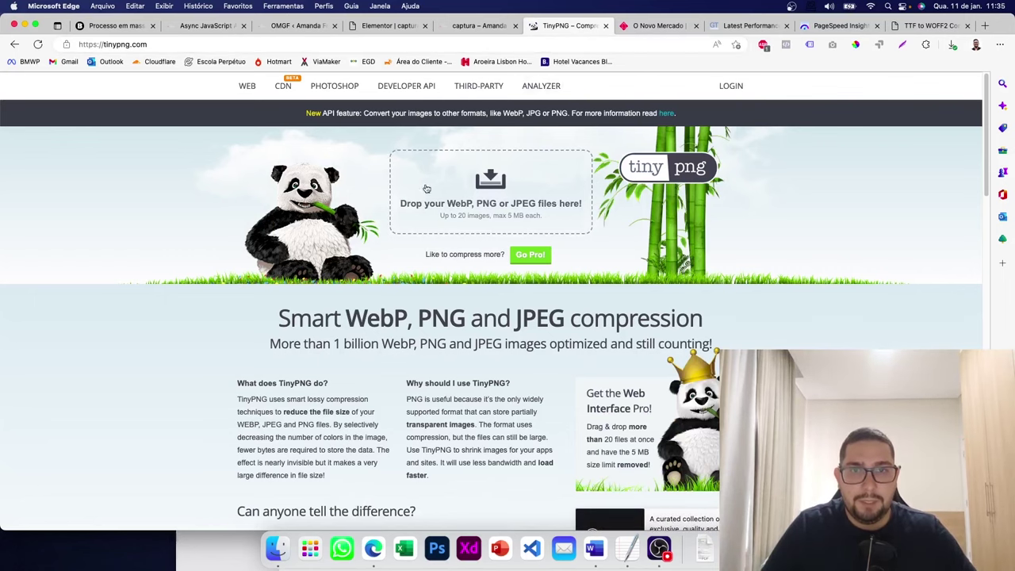
pyautogui.click(542, 190)
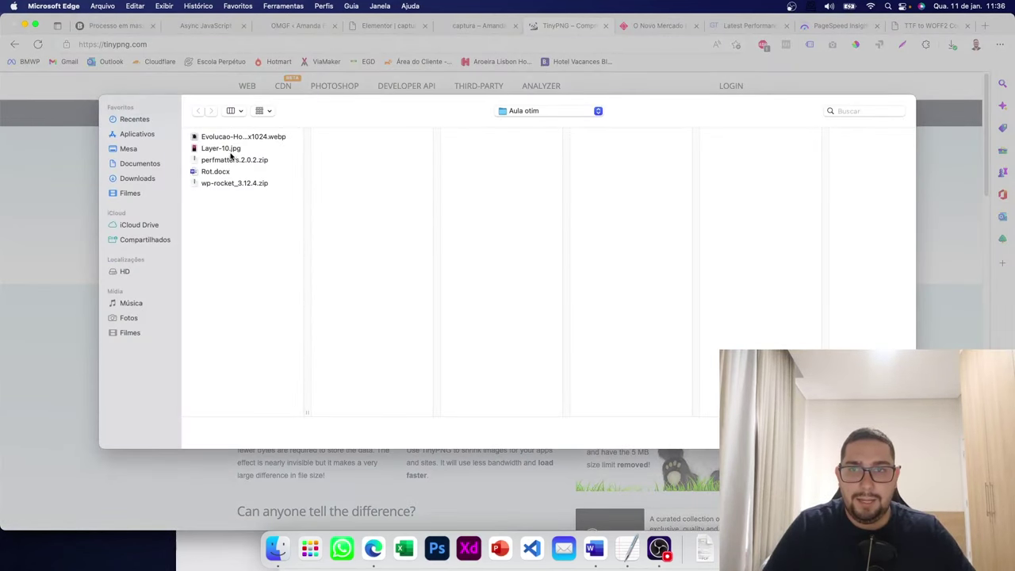
pyautogui.click(232, 149)
pyautogui.press('Return')
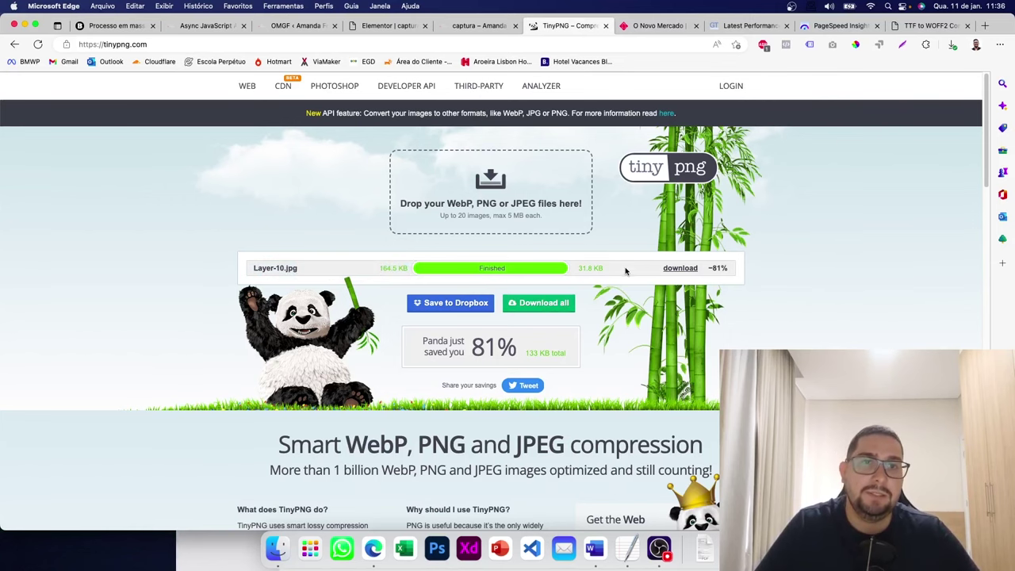
# - Download the compressed image from TinyPNG and replace Layer-10.jpg in the Aula otim folder with it
pyautogui.click(679, 268)
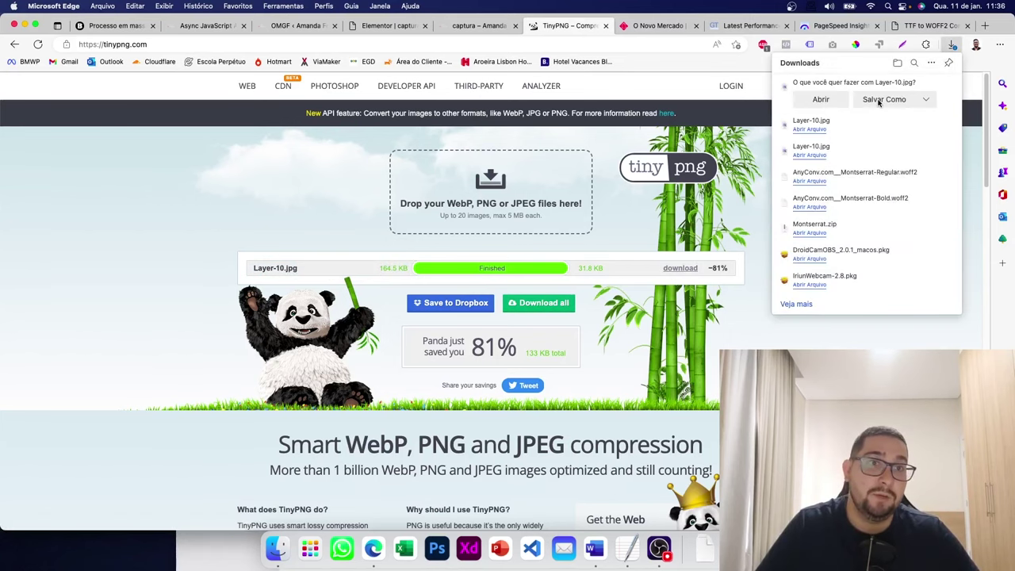
pyautogui.click(879, 101)
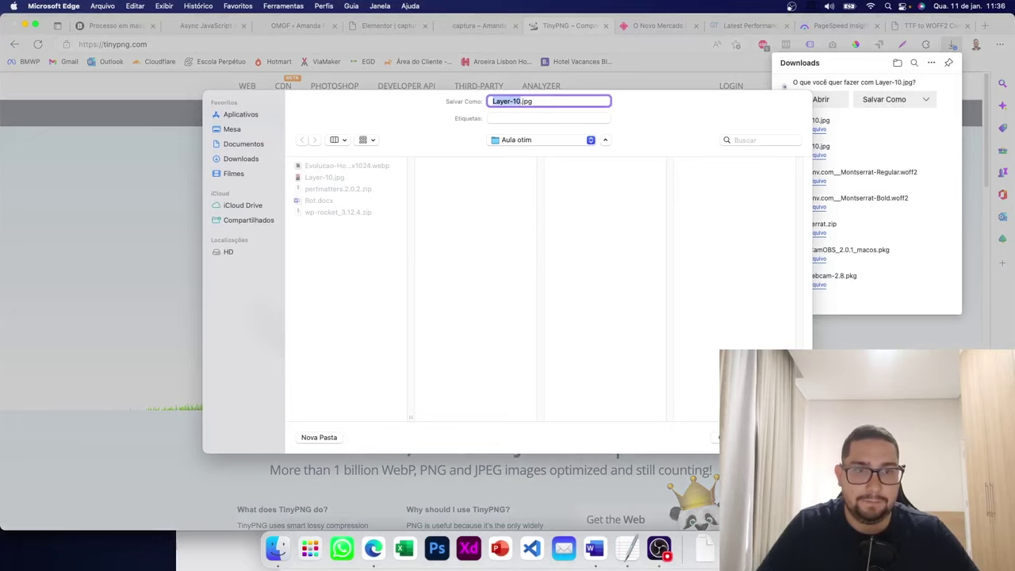
pyautogui.press('Return')
pyautogui.click(564, 320)
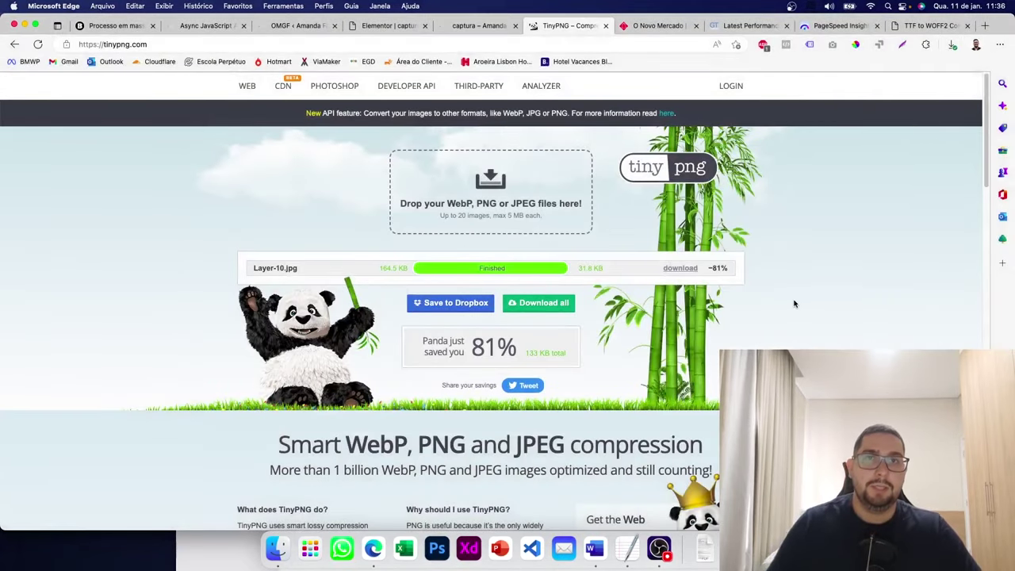
# - In the Elementor editor, start uploading a replacement file for the first image in the hero container
pyautogui.hotkey('ctrl', 'shift', 'Tab')
pyautogui.hotkey('ctrl', 'shift', 'Tab')
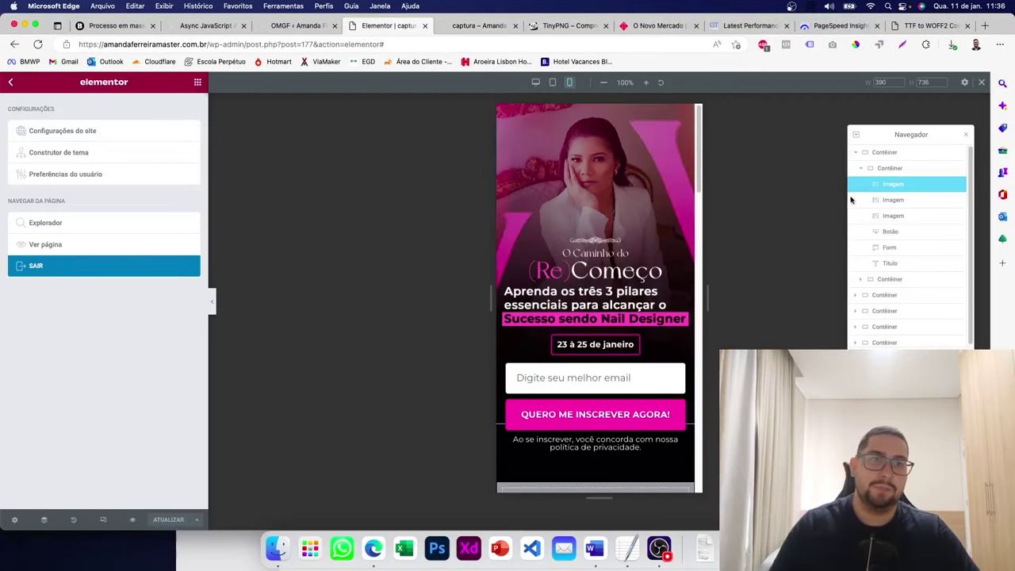
pyautogui.click(888, 188)
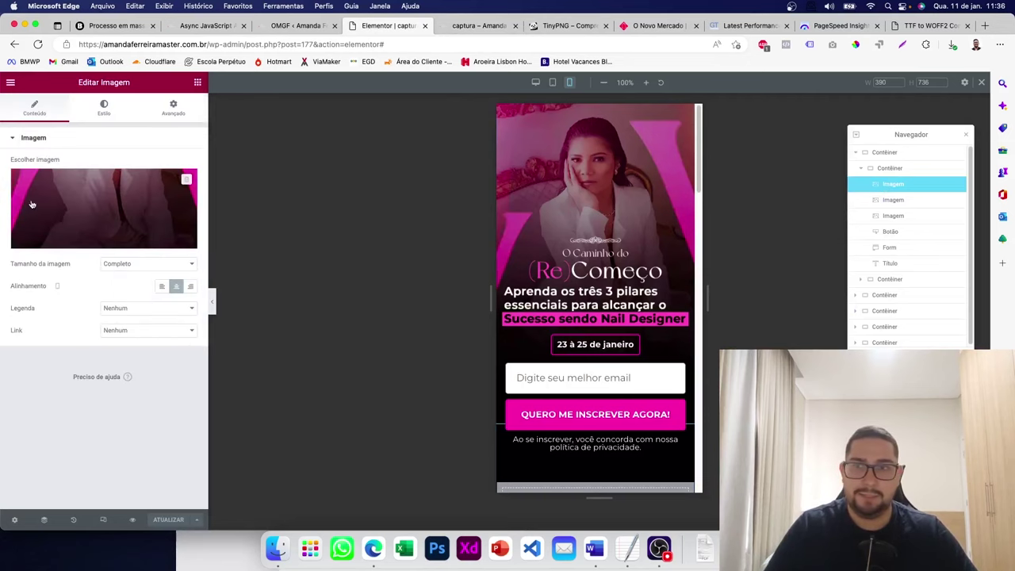
pyautogui.click(33, 205)
pyautogui.click(159, 125)
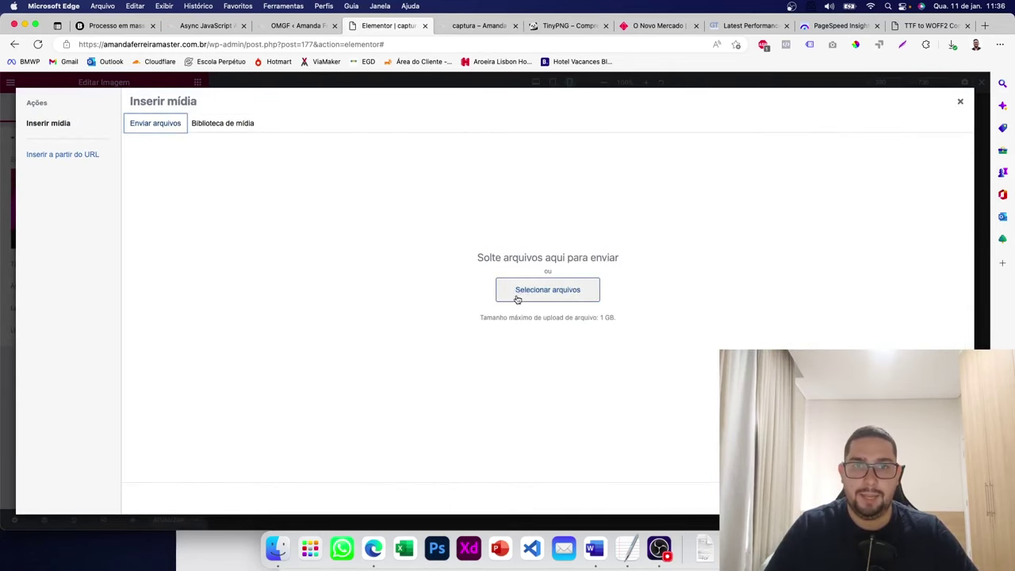
pyautogui.click(514, 299)
# - Rename Layer-10.jpg in the Aula otim folder to Layer-14.jpg
pyautogui.rightClick(211, 149)
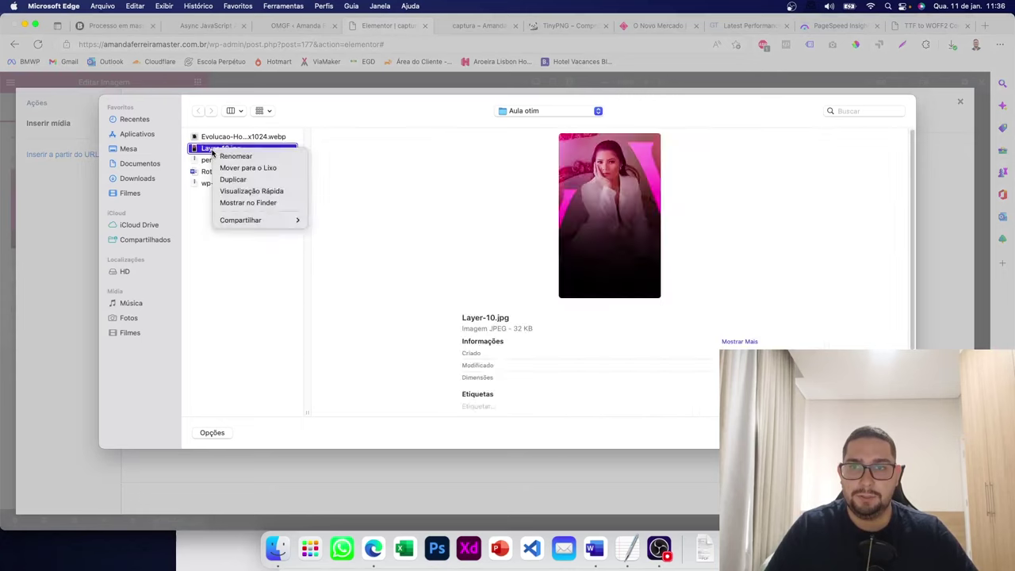
pyautogui.click(233, 159)
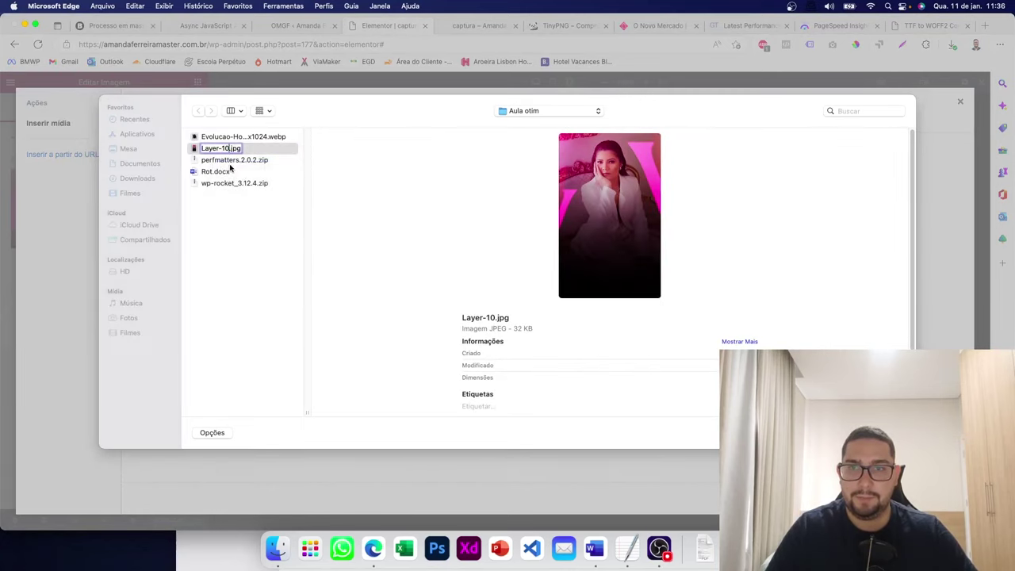
pyautogui.press('Right')
pyautogui.press('BackSpace')
pyautogui.write('4')
pyautogui.press('Return')
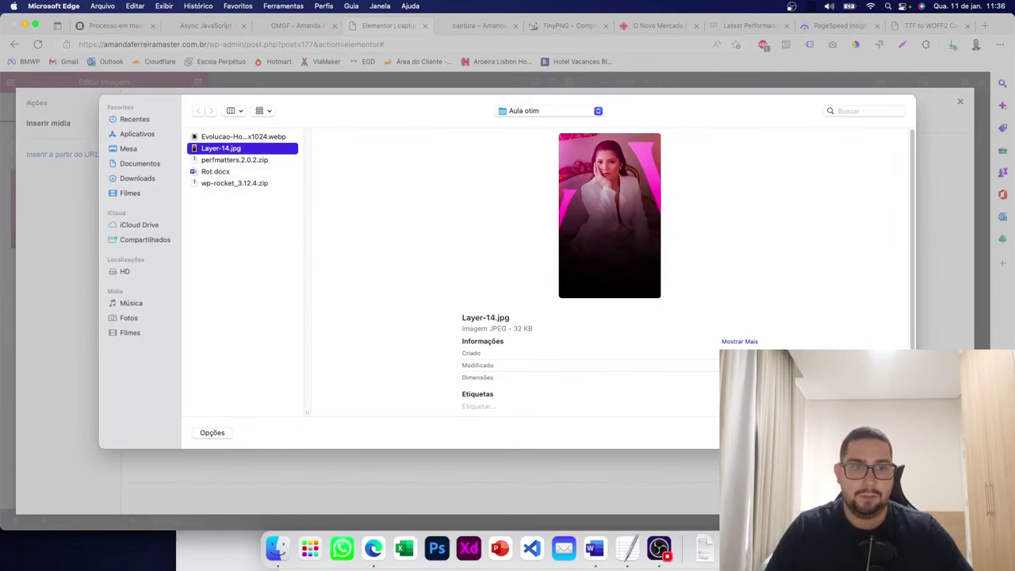
# - Upload Layer-14.jpg to the media library, insert it as the hero image and update the page
pyautogui.press('Return')
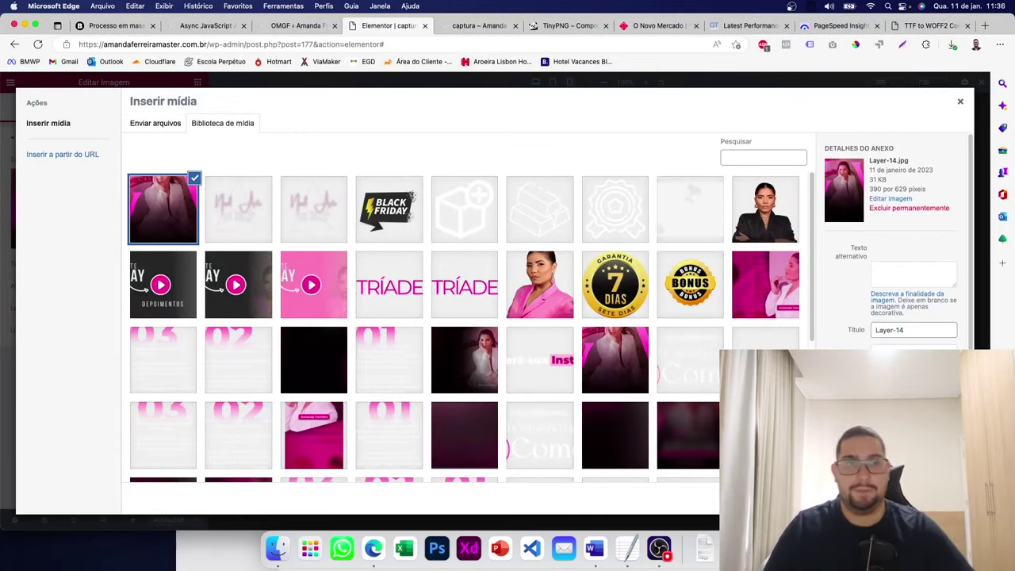
pyautogui.press('Return')
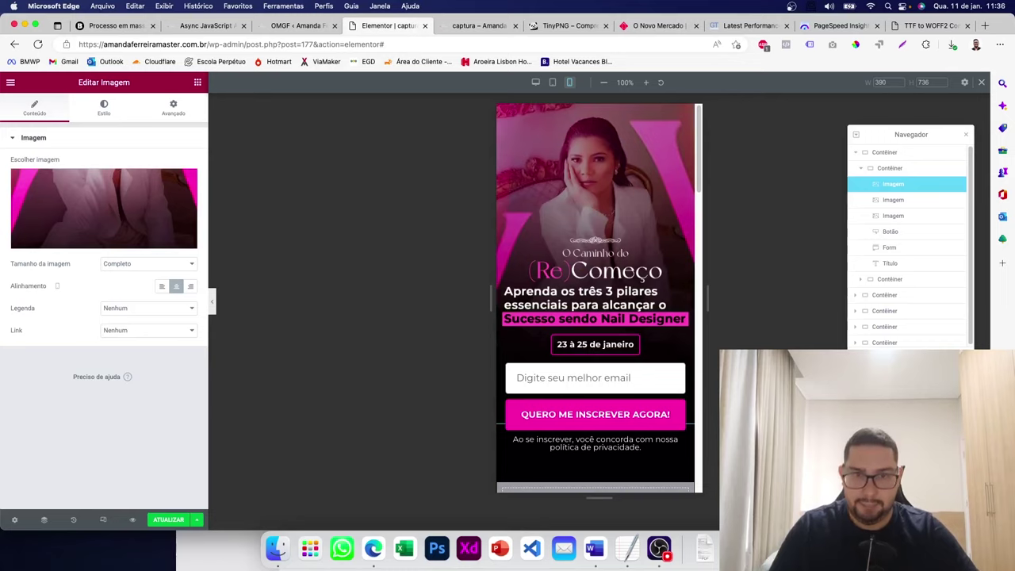
pyautogui.click(168, 519)
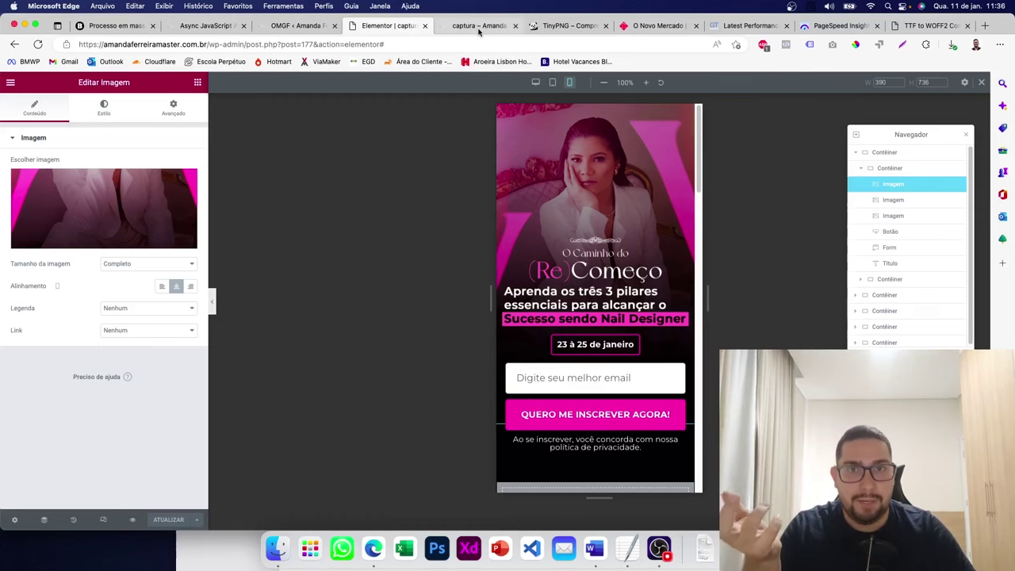
# - Inspect the headline image on the published page in the iPhone 12 Pro view, then return to desktop view and close the inspector
pyautogui.hotkey('ctrl', 'Tab')
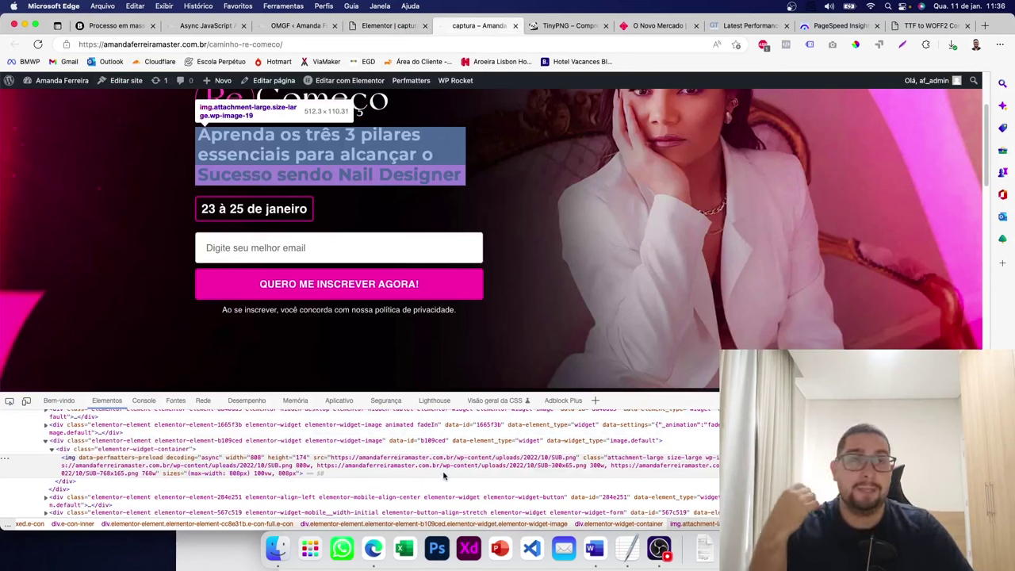
pyautogui.click(26, 403)
pyautogui.rightClick(512, 233)
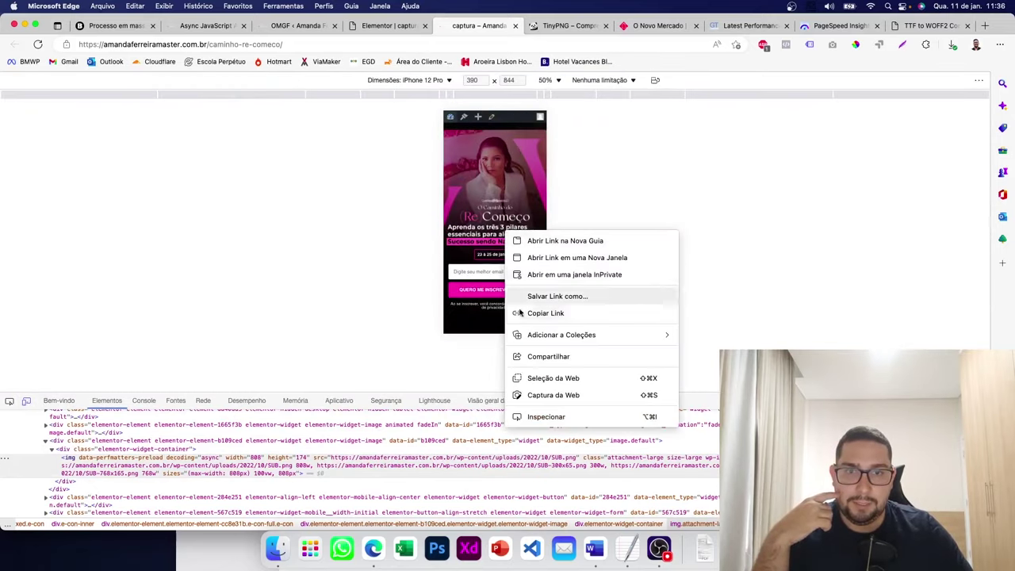
pyautogui.click(537, 417)
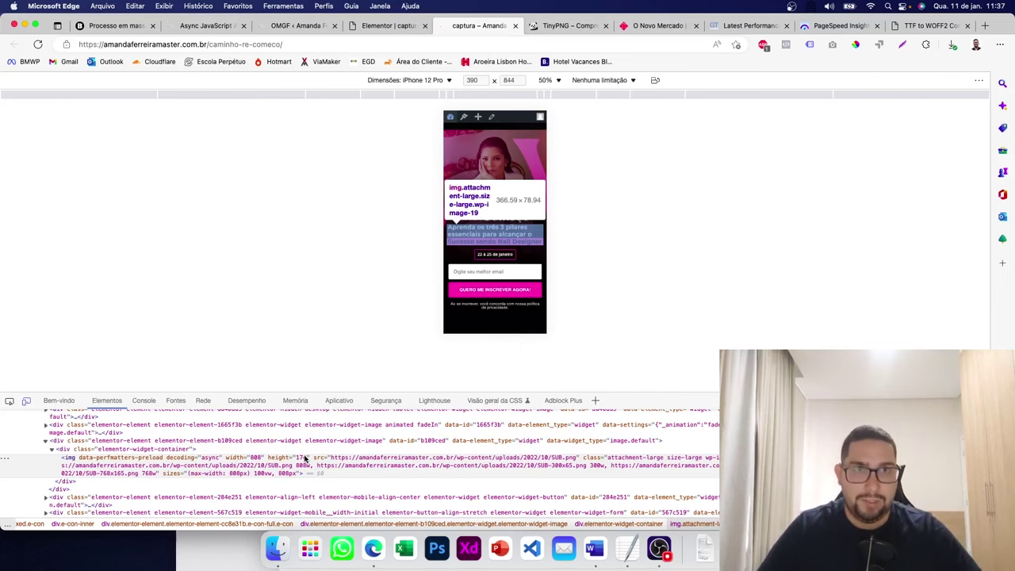
pyautogui.click(24, 402)
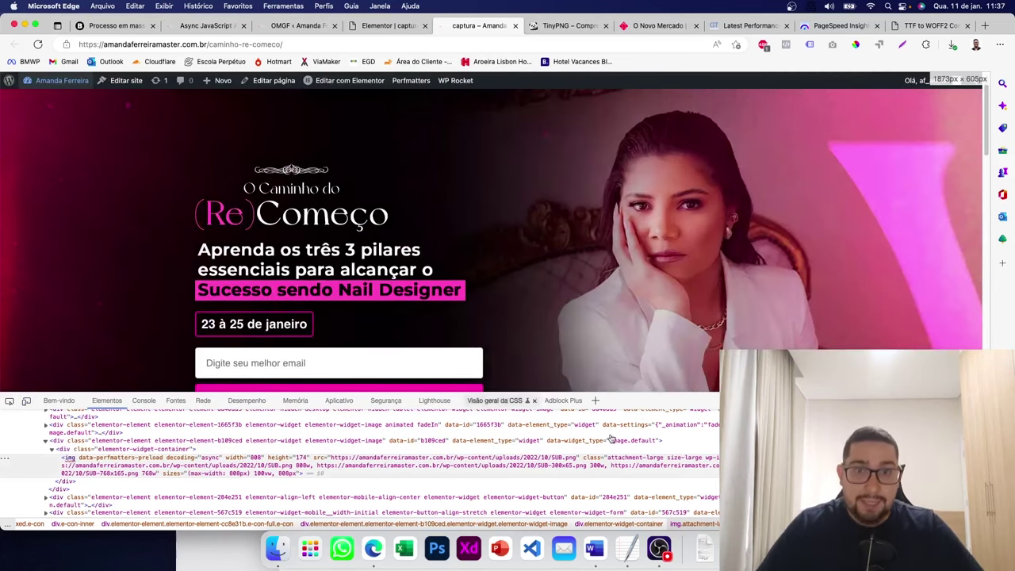
pyautogui.press('super+alt+i')
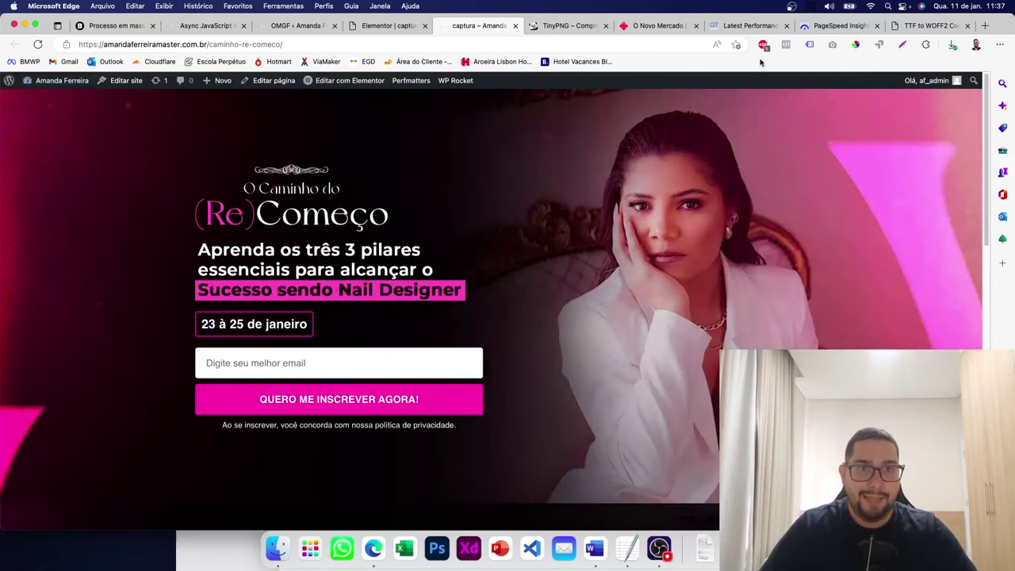
# - Review the mobile opportunities in the PageSpeed Insights report, collapsing the image encoding and next-generation format entries
pyautogui.click(834, 25)
pyautogui.click(376, 148)
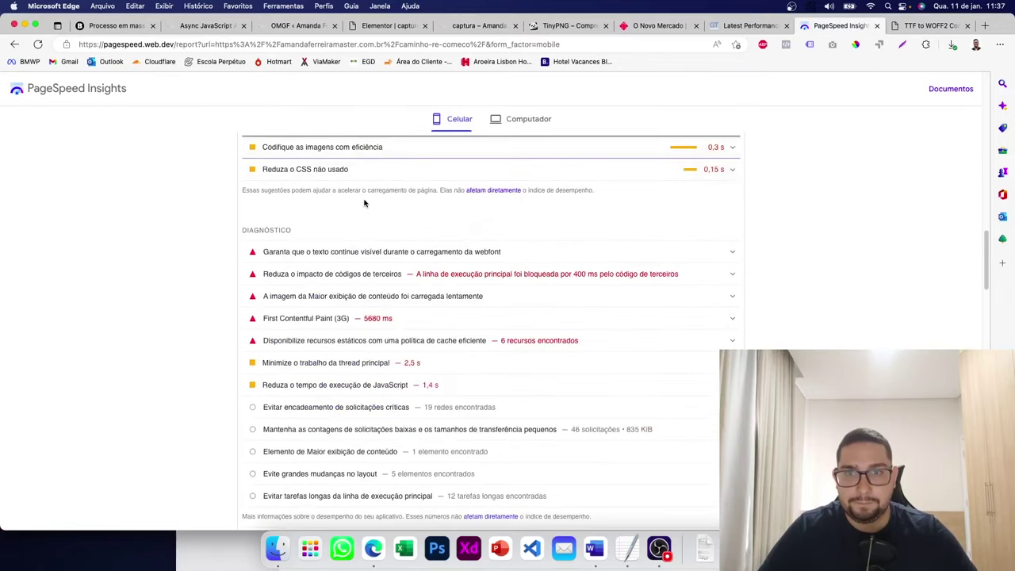
pyautogui.scroll(5, 363, 202)
pyautogui.scroll(5, 359, 218)
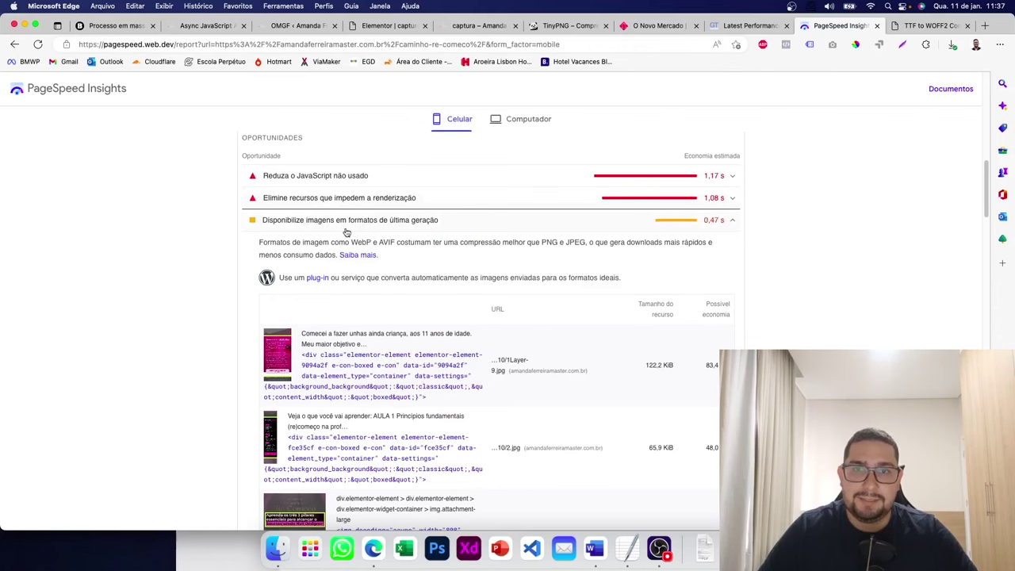
pyautogui.click(733, 221)
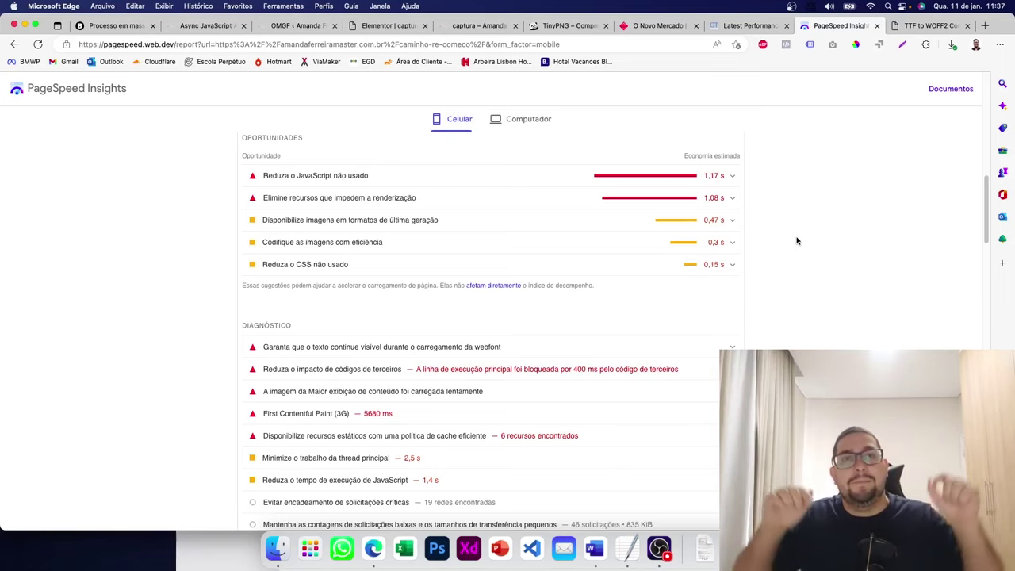
# - Search the WordPress plugin directory for Shortpixel, then install and activate ShortPixel Image Optimizer
pyautogui.click(300, 26)
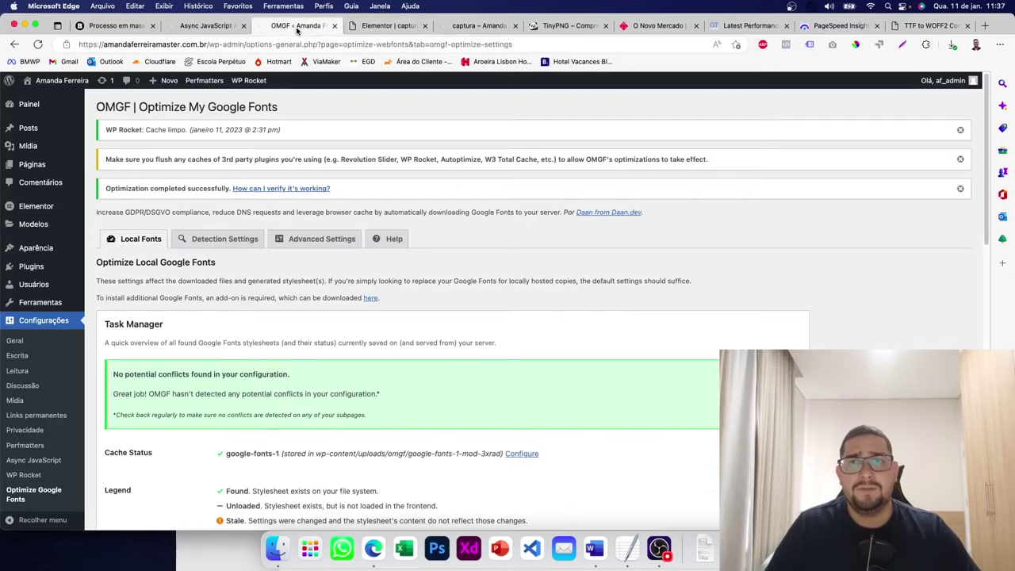
pyautogui.moveTo(35, 267)
pyautogui.click(93, 284)
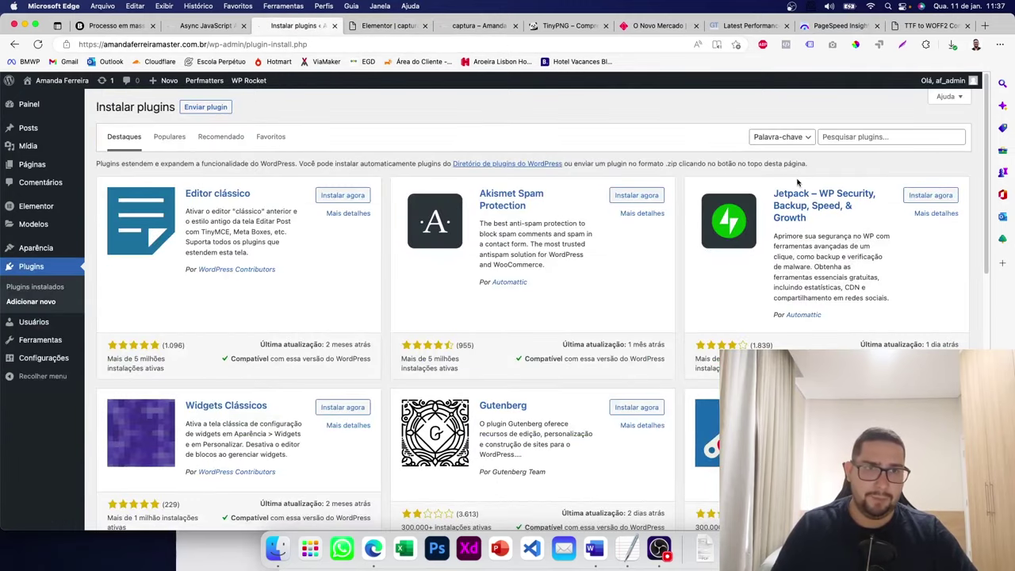
pyautogui.click(833, 137)
pyautogui.write('Shortpixel')
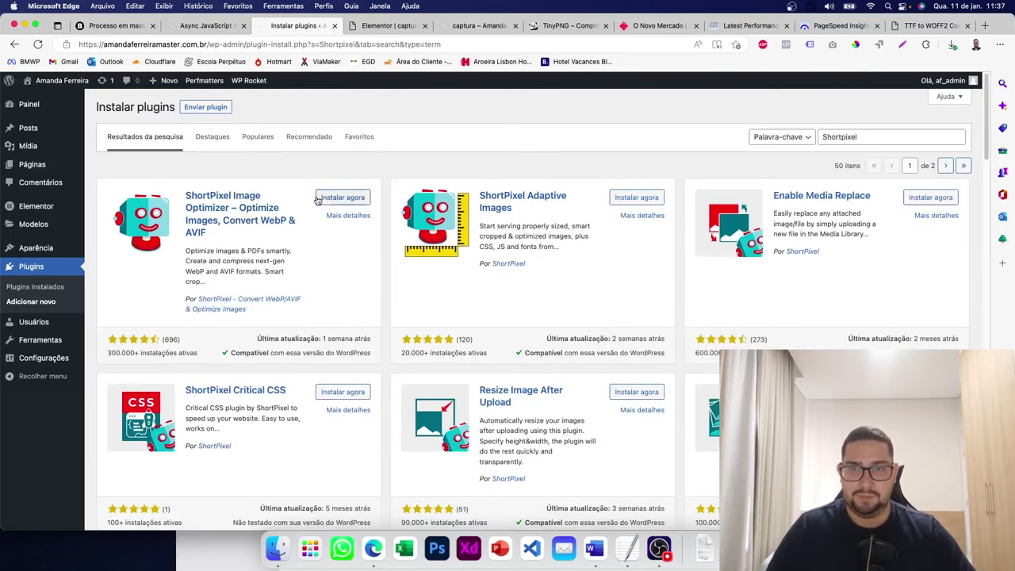
pyautogui.click(325, 198)
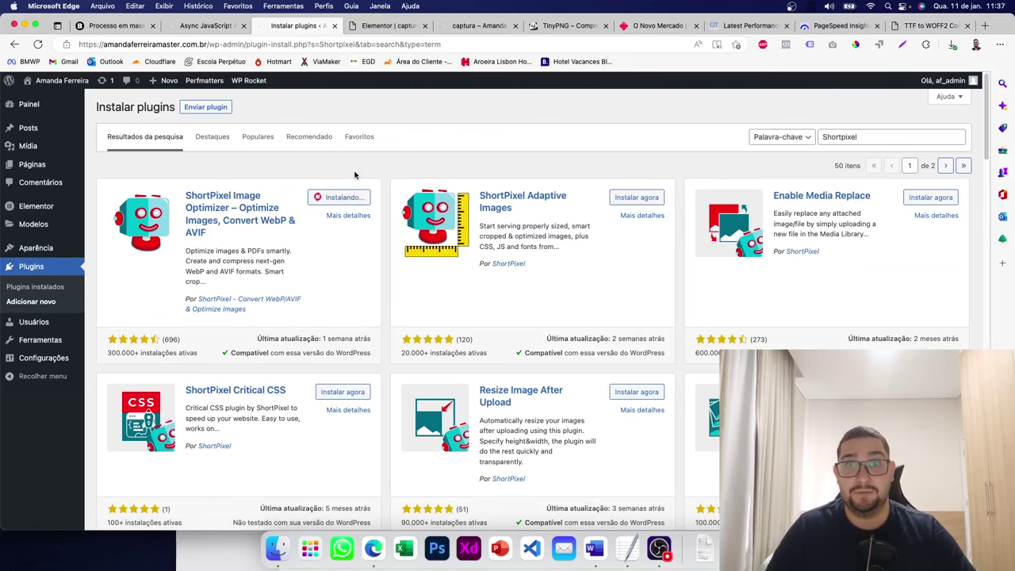
pyautogui.click(347, 200)
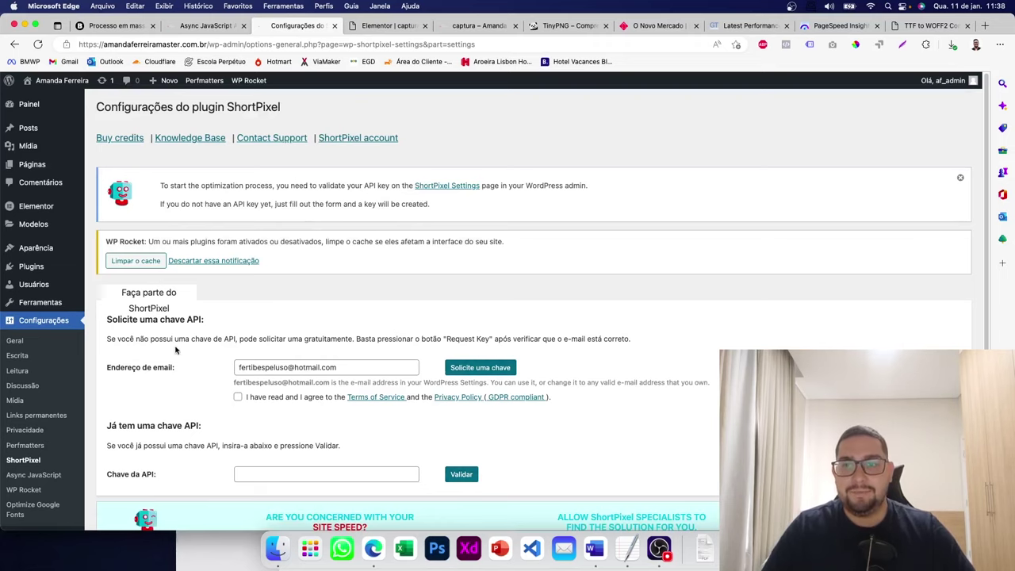
# - Agree to ShortPixel's terms of service and privacy policy and request an API key with the prefilled e-mail
pyautogui.click(249, 400)
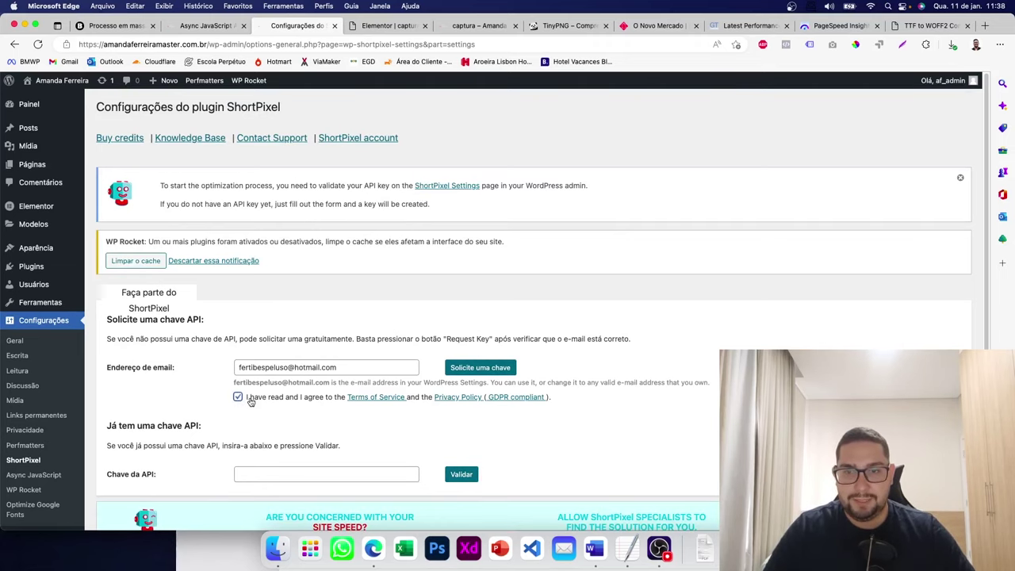
pyautogui.scroll(-3, 158, 387)
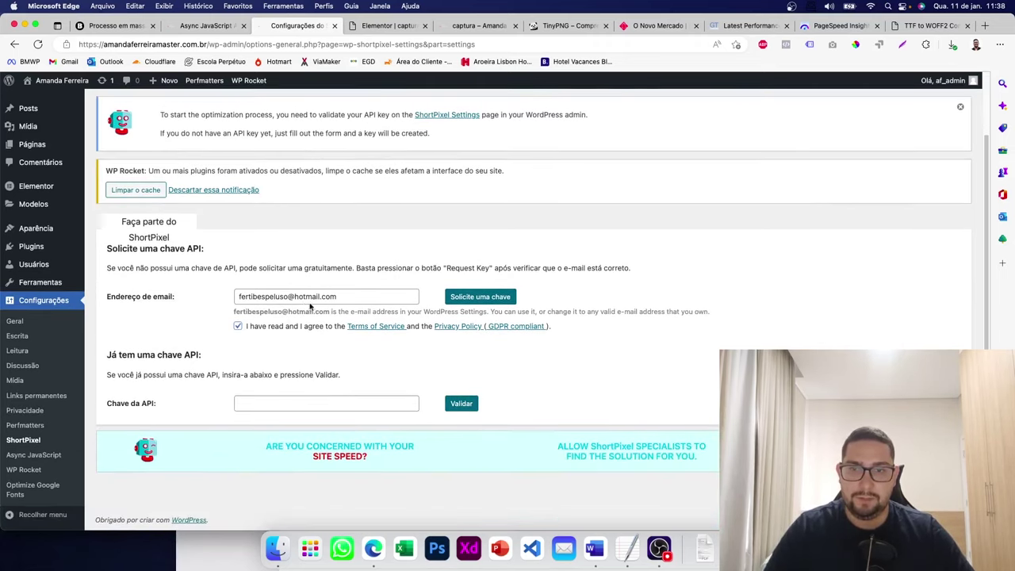
pyautogui.click(471, 297)
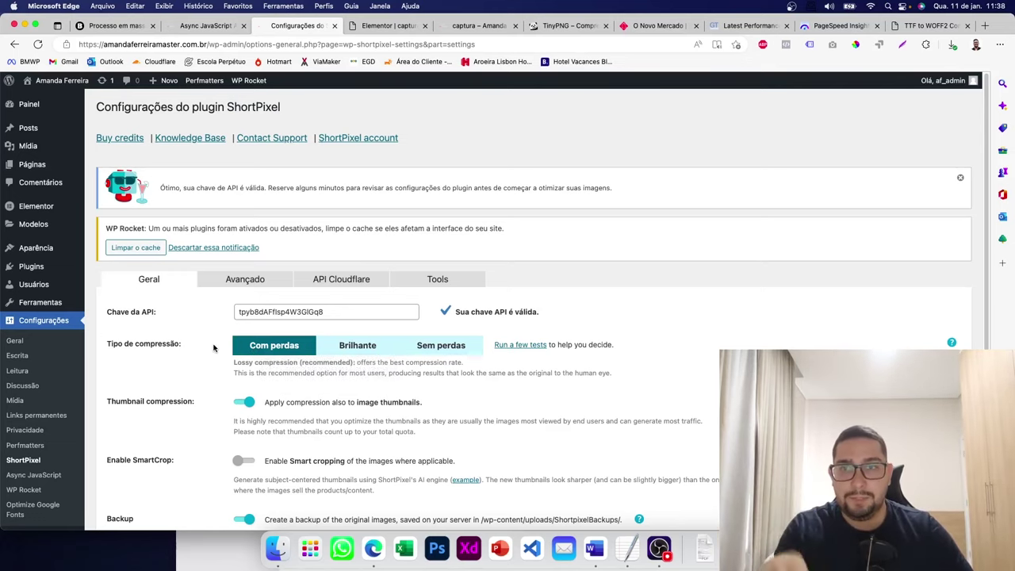
# - Dismiss the WP Rocket cache notice and set the compression type to Com perdas after trying Brilhante
pyautogui.click(212, 247)
pyautogui.click(349, 294)
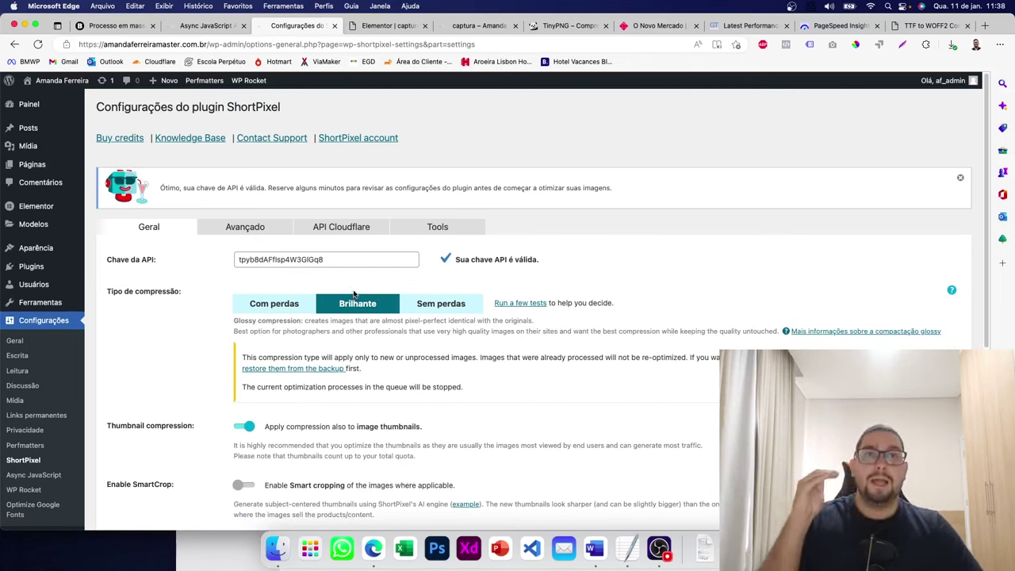
pyautogui.click(307, 304)
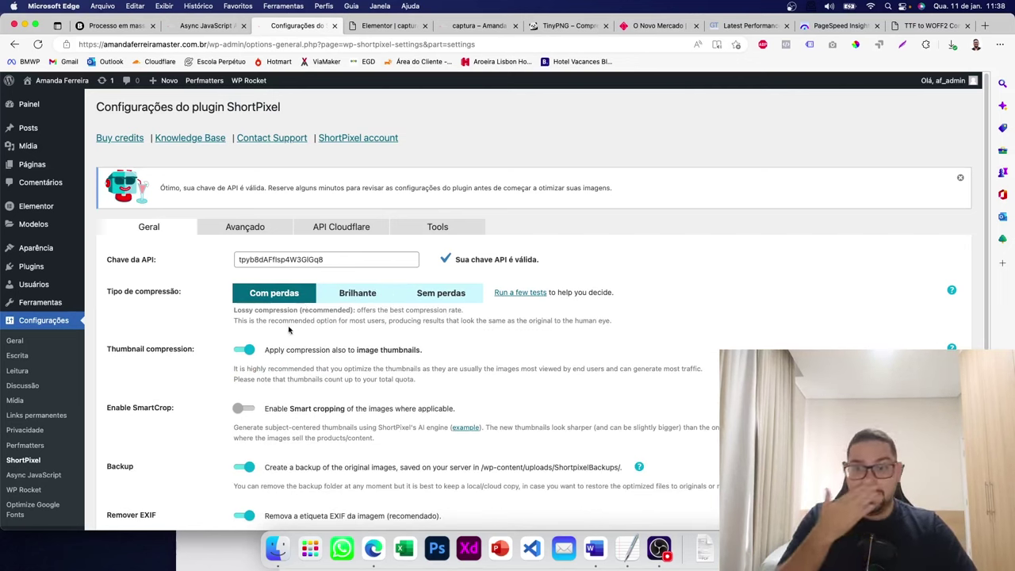
# - Turn off thumbnail compression and enable SmartCrop in ShortPixel's general settings
pyautogui.click(244, 350)
pyautogui.scroll(-1, 219, 369)
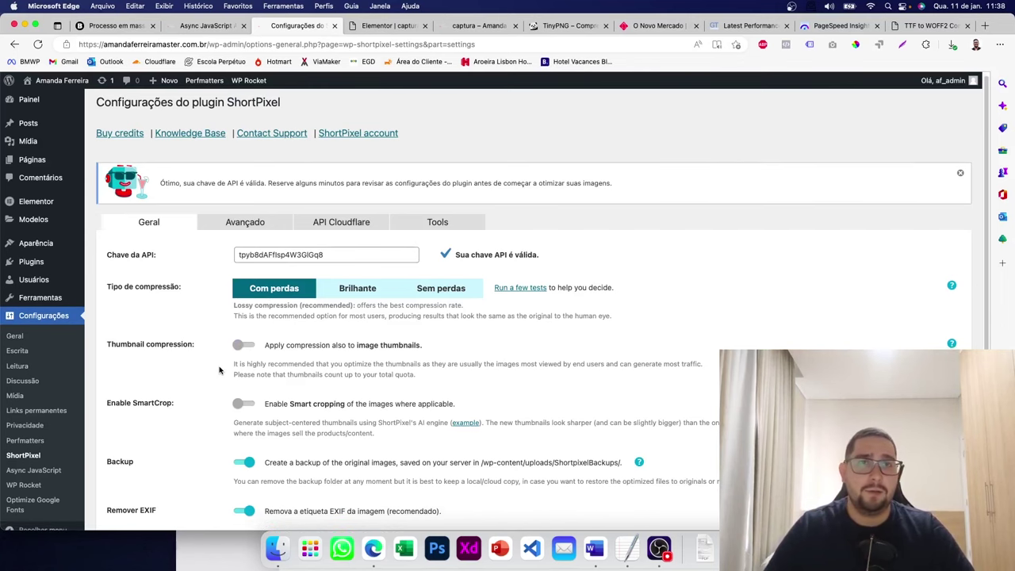
pyautogui.scroll(-5, 220, 369)
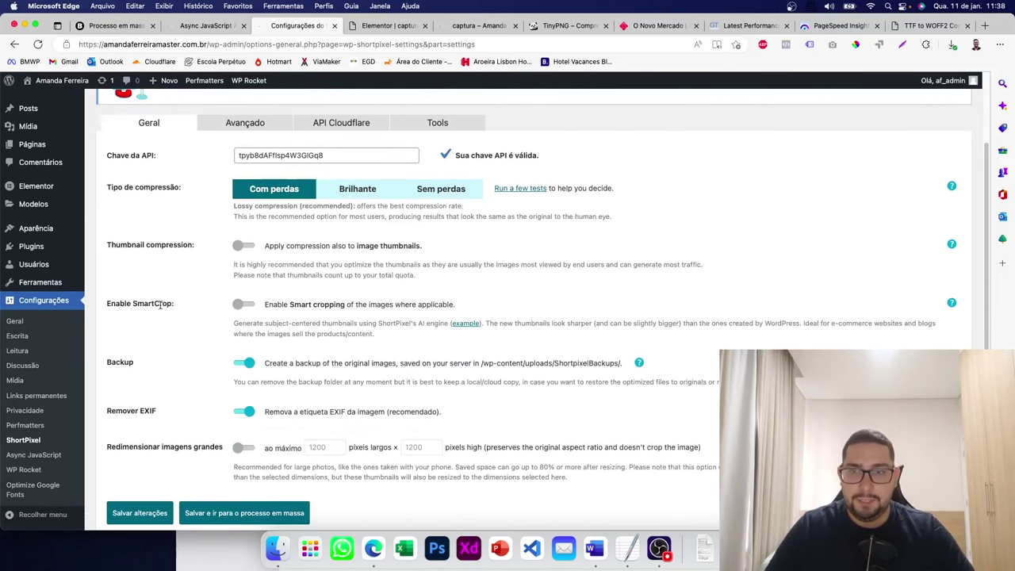
pyautogui.click(244, 305)
pyautogui.scroll(-5, 244, 306)
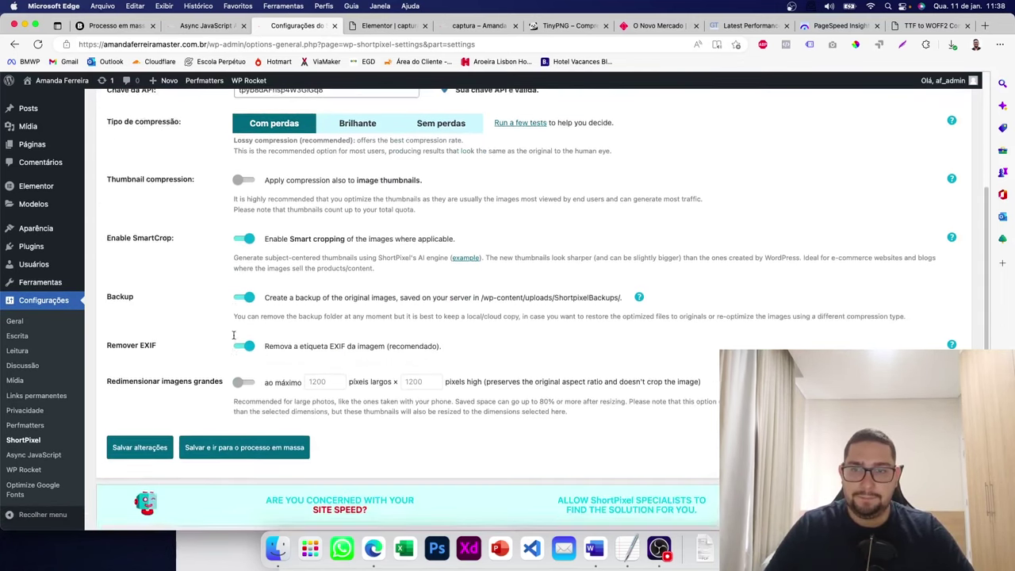
# - In ShortPixel's advanced settings, enable WebP creation and front-end delivery of next-generation images using the PICTURE syntax, accepting the warning
pyautogui.scroll(10, 238, 314)
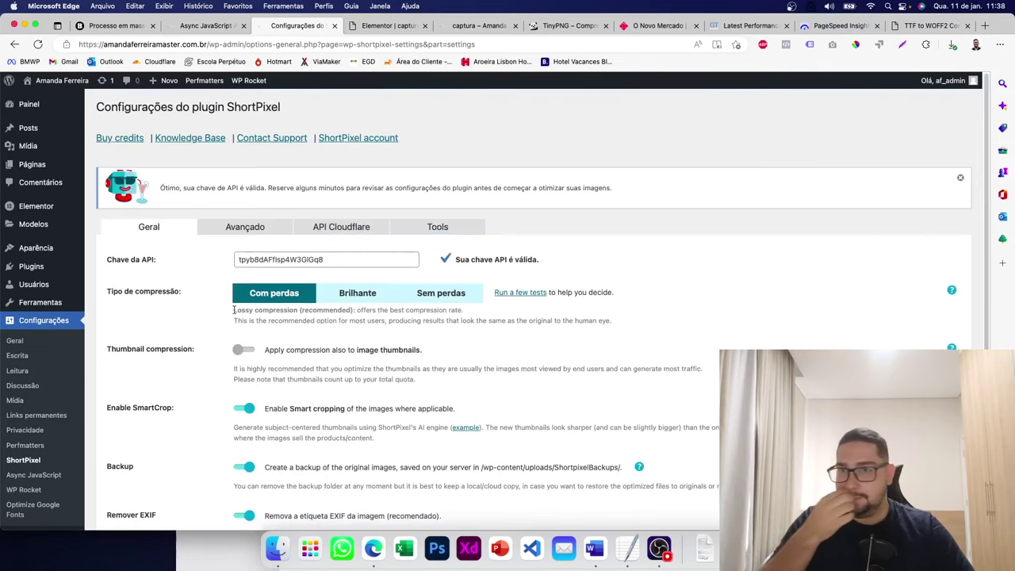
pyautogui.click(244, 228)
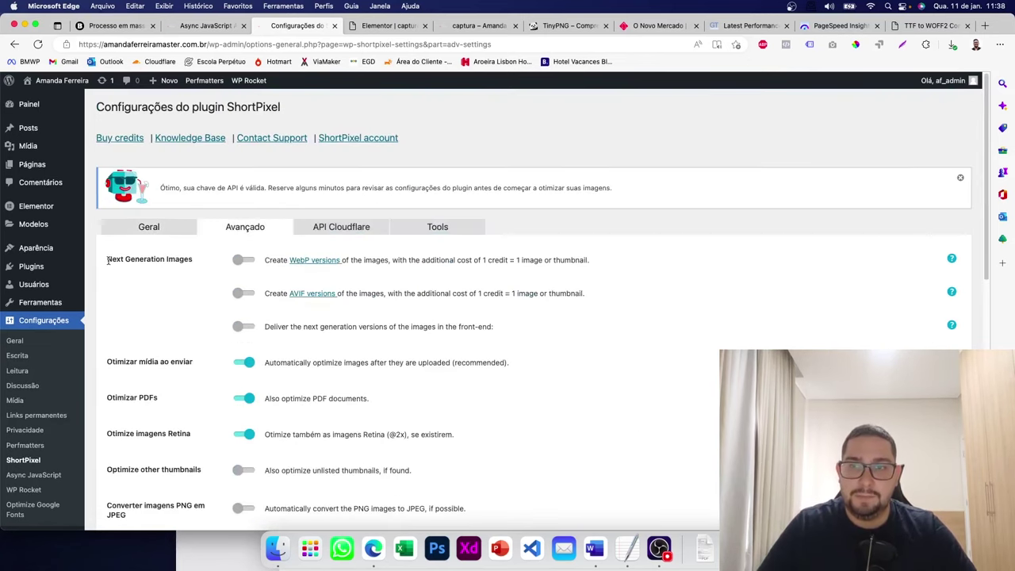
pyautogui.click(246, 260)
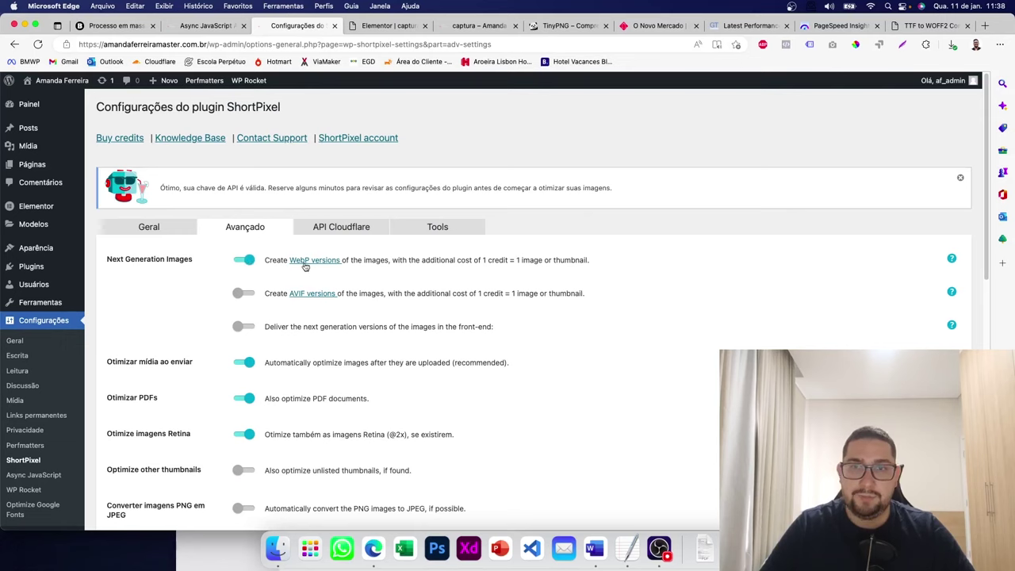
pyautogui.click(243, 326)
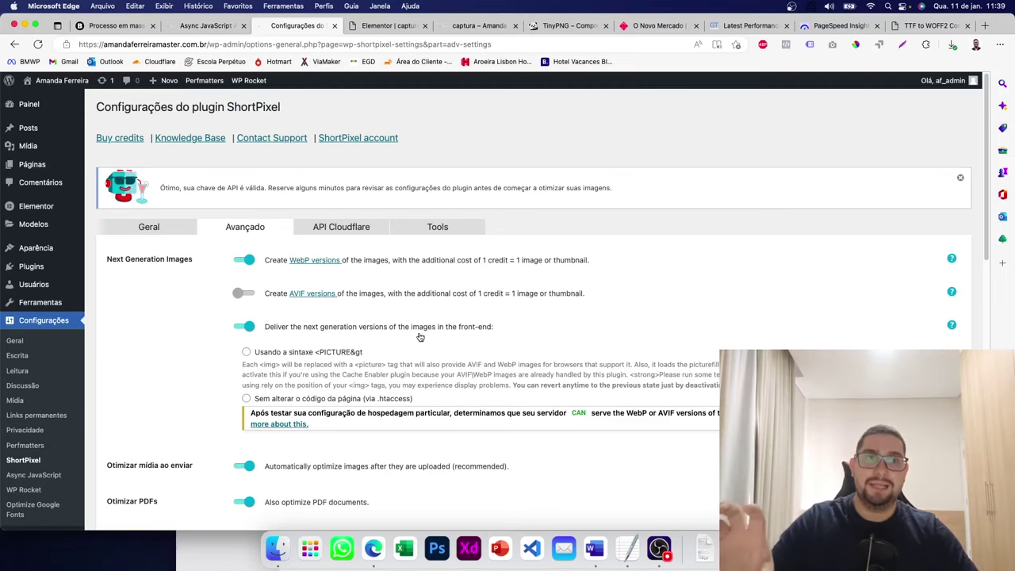
pyautogui.click(247, 353)
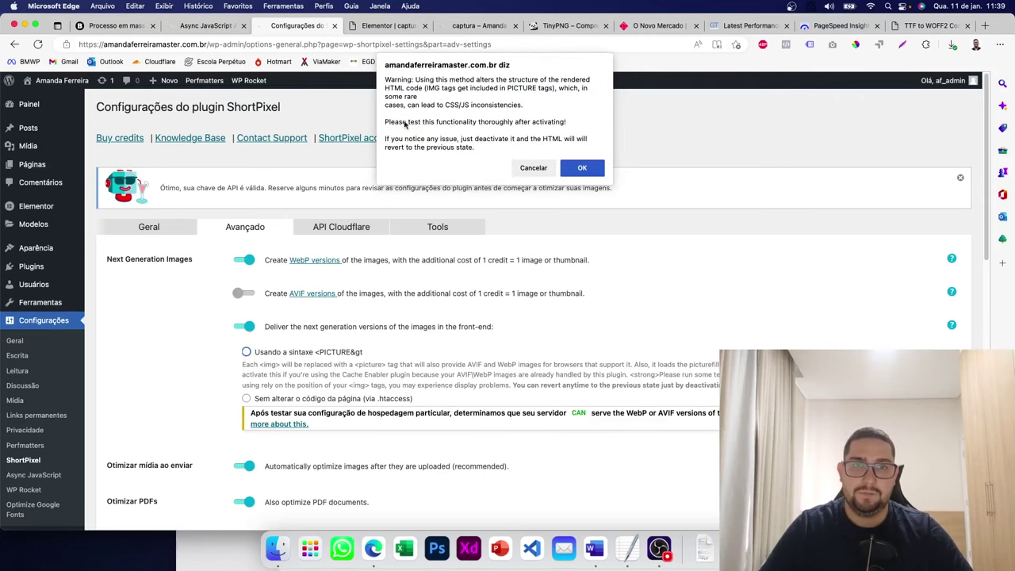
pyautogui.click(578, 169)
# - Turn off optimization of PDFs, Retina images and newly uploaded media in the advanced ShortPixel settings
pyautogui.scroll(-5, 528, 310)
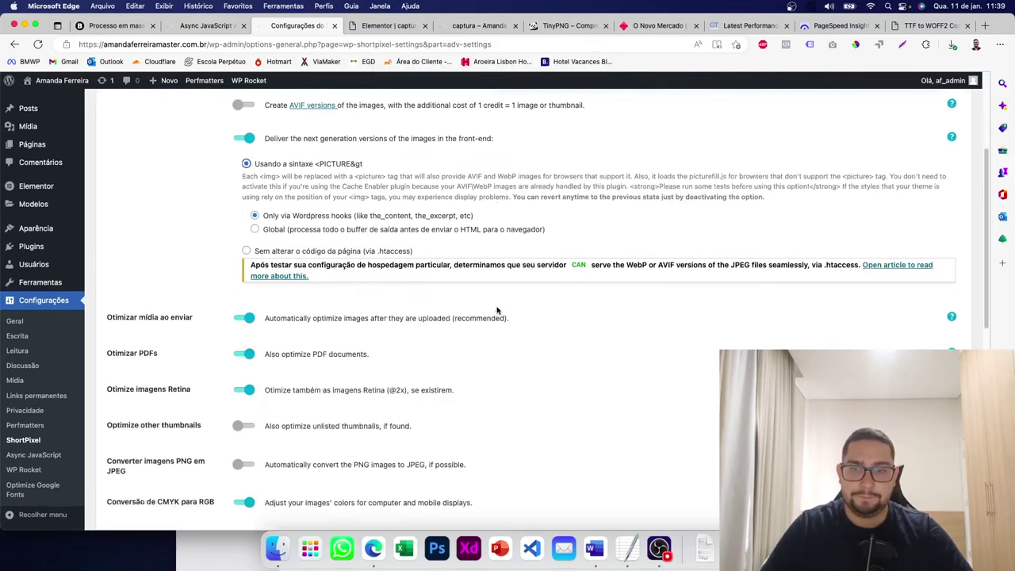
pyautogui.click(240, 292)
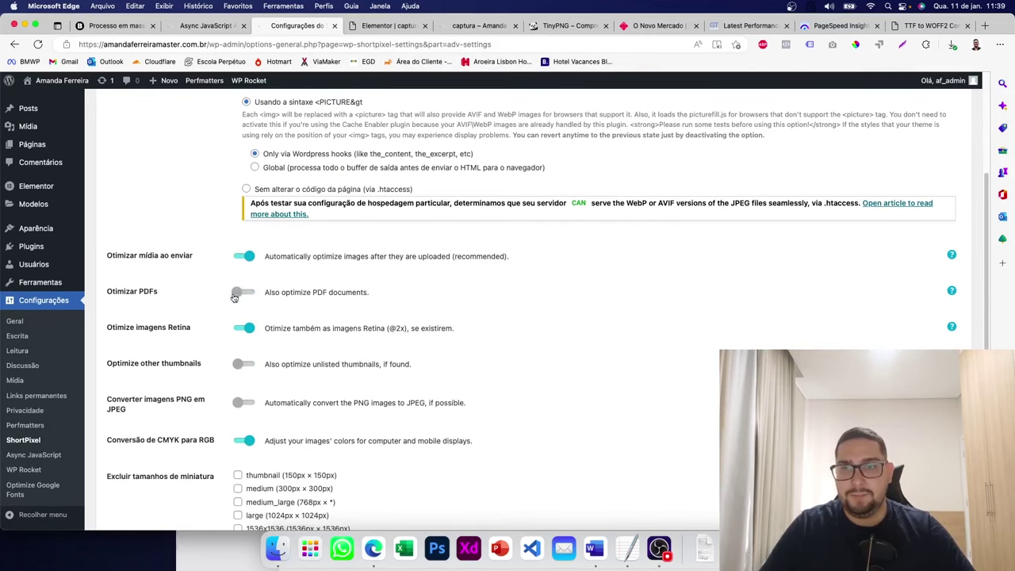
pyautogui.click(245, 330)
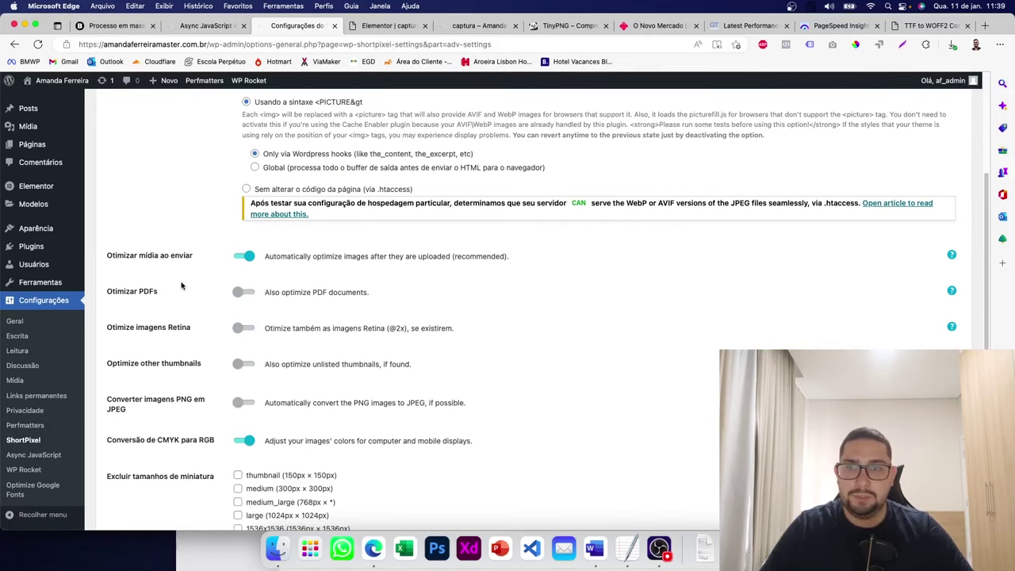
pyautogui.click(245, 258)
pyautogui.scroll(-2, 313, 340)
pyautogui.scroll(-7, 311, 336)
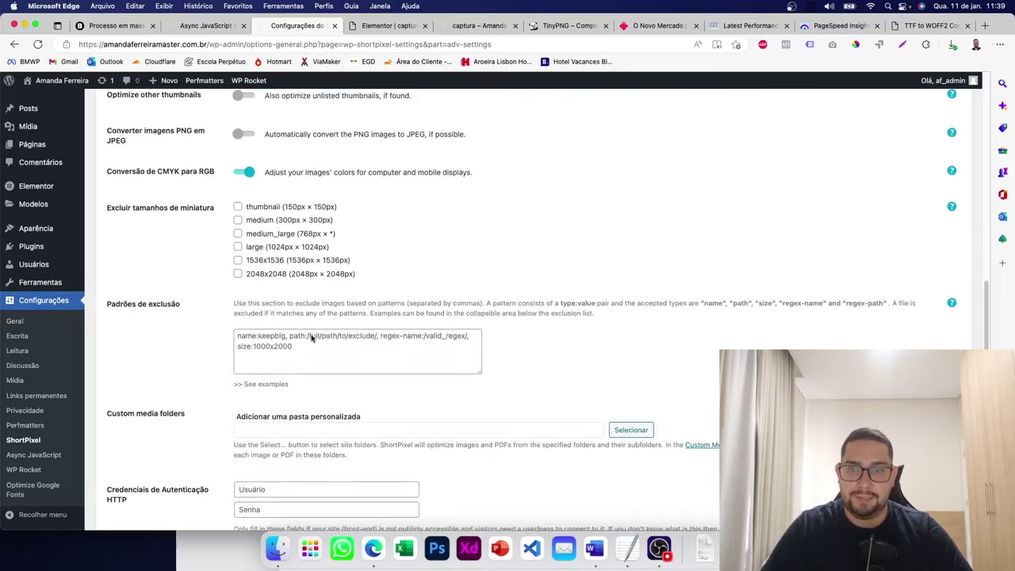
pyautogui.scroll(11, 297, 349)
pyautogui.scroll(4, 295, 355)
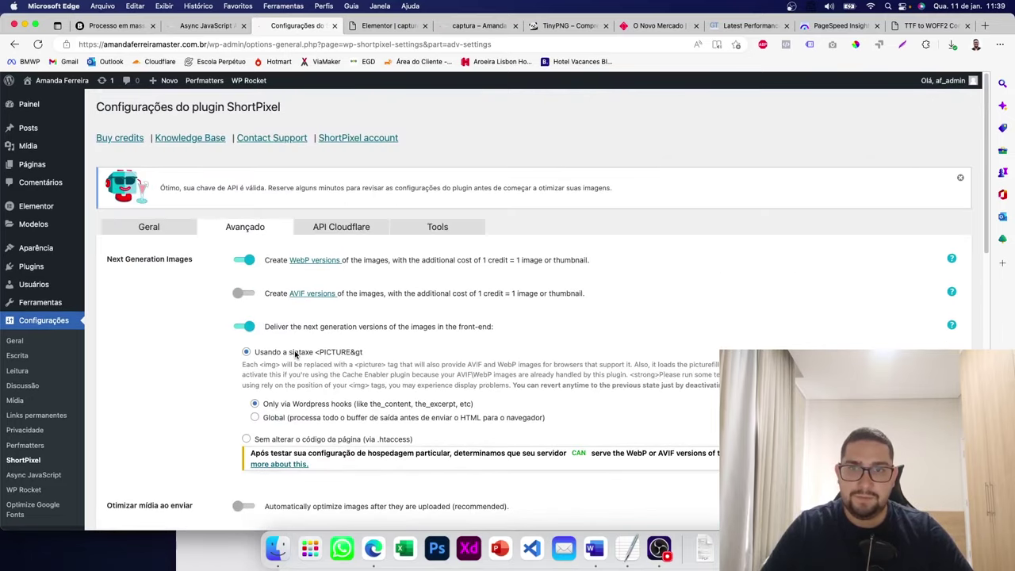
# - Save the settings, proceed to bulk processing and calculate the media library images with WebP versions, leaving out thumbnails and AVIF
pyautogui.scroll(-12, 294, 354)
pyautogui.click(268, 397)
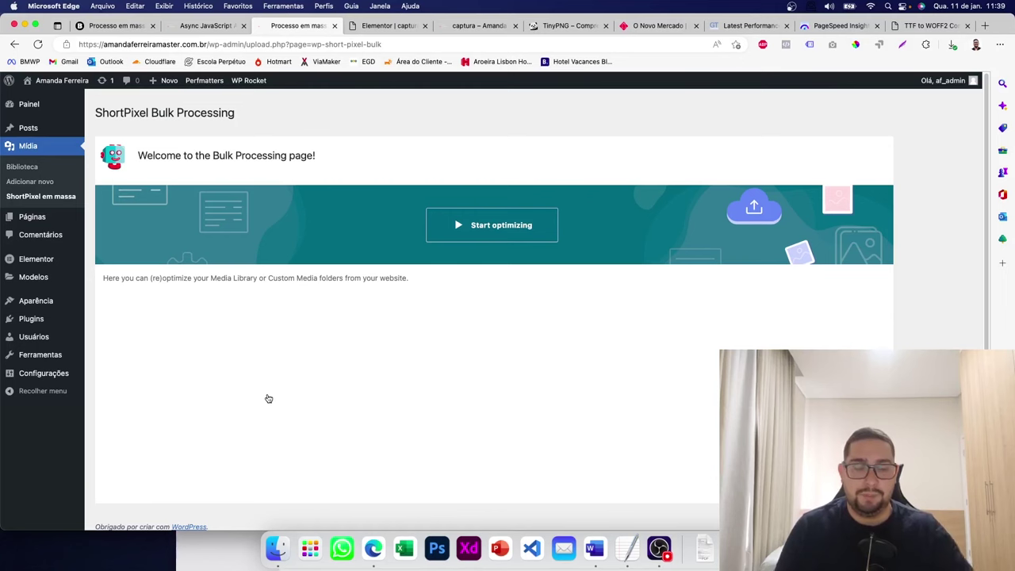
pyautogui.click(432, 232)
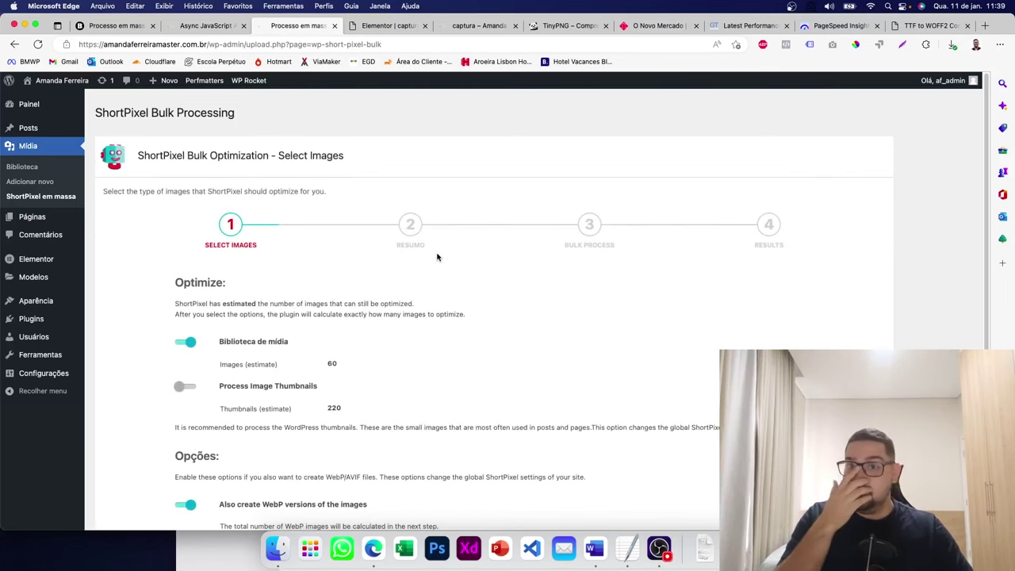
pyautogui.scroll(-2, 414, 306)
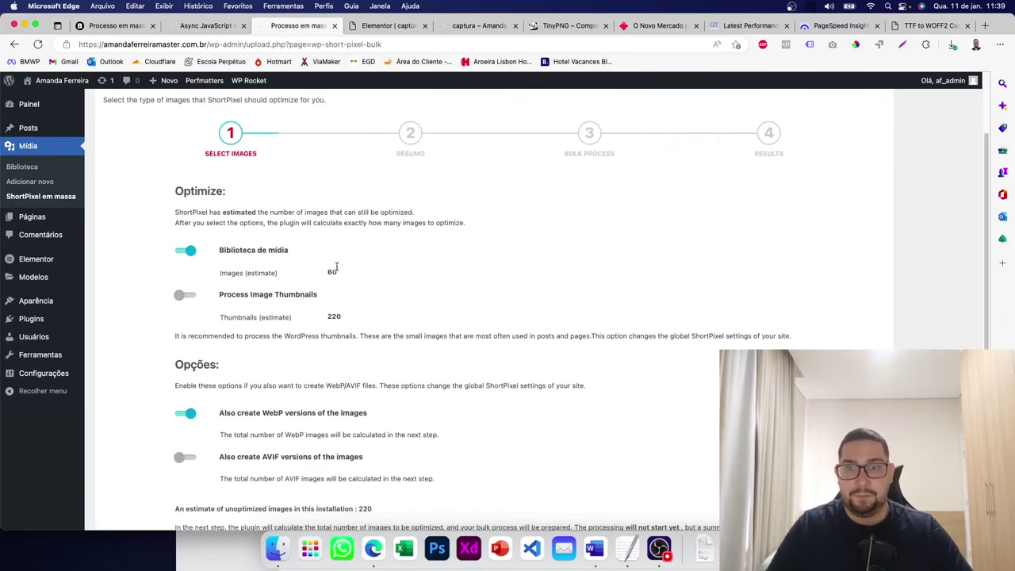
pyautogui.scroll(-3, 349, 275)
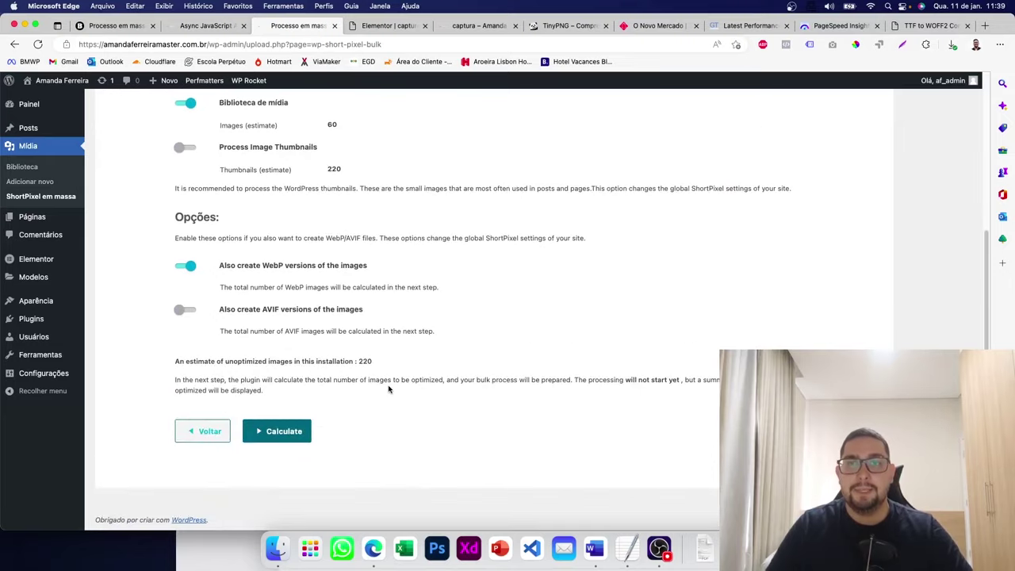
pyautogui.click(290, 429)
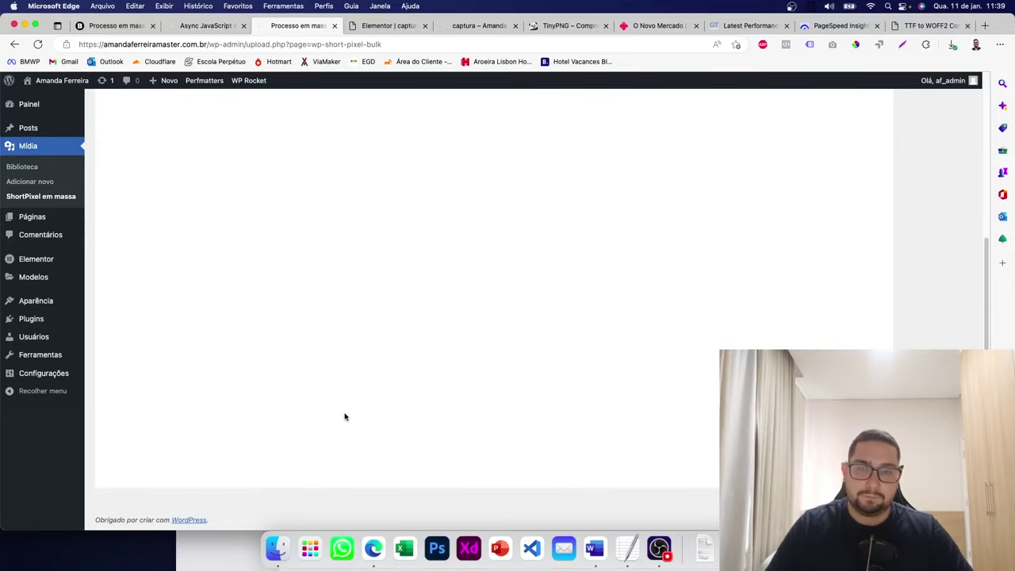
# - Compare the credits needed with the ShortPixel credits available and view the account page for buying more credits
pyautogui.scroll(-2, 347, 413)
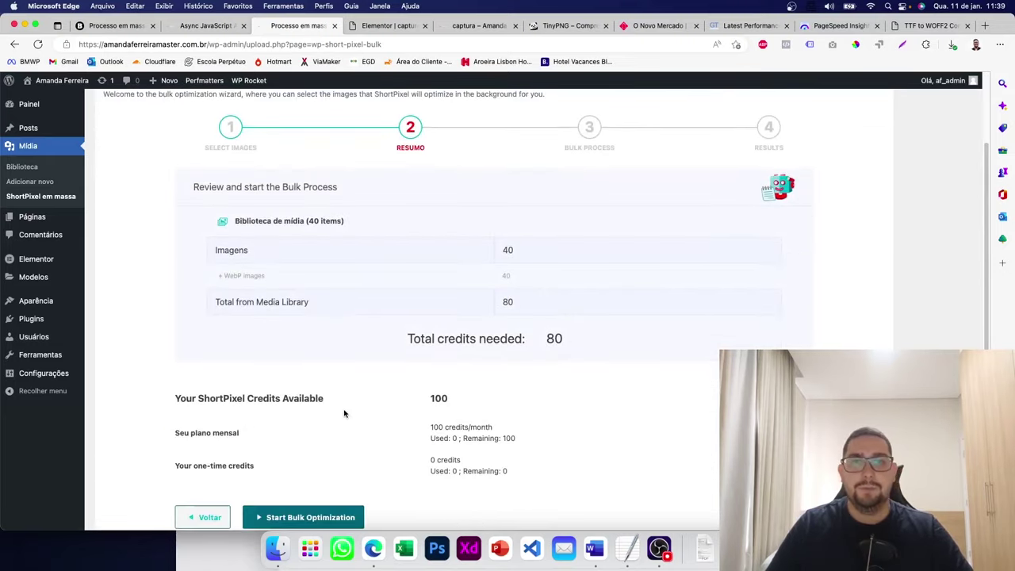
pyautogui.doubleClick(438, 398)
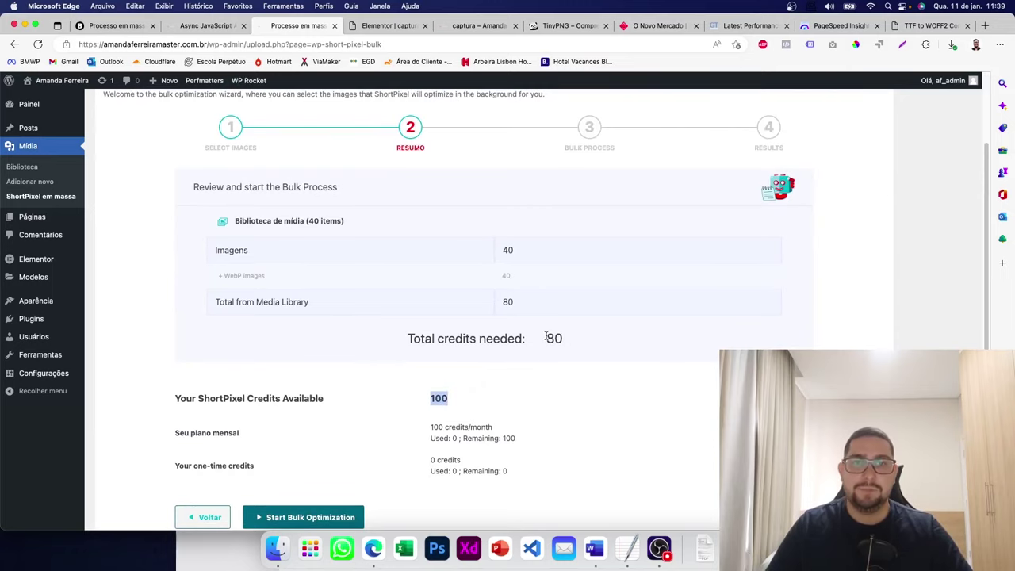
pyautogui.scroll(-1, 543, 340)
pyautogui.scroll(-2, 542, 339)
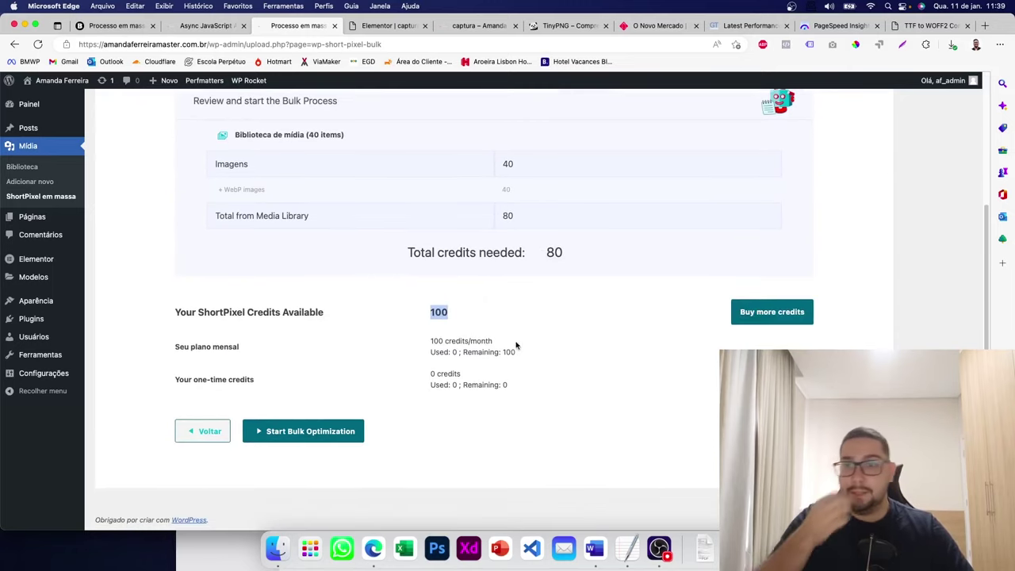
pyautogui.click(766, 316)
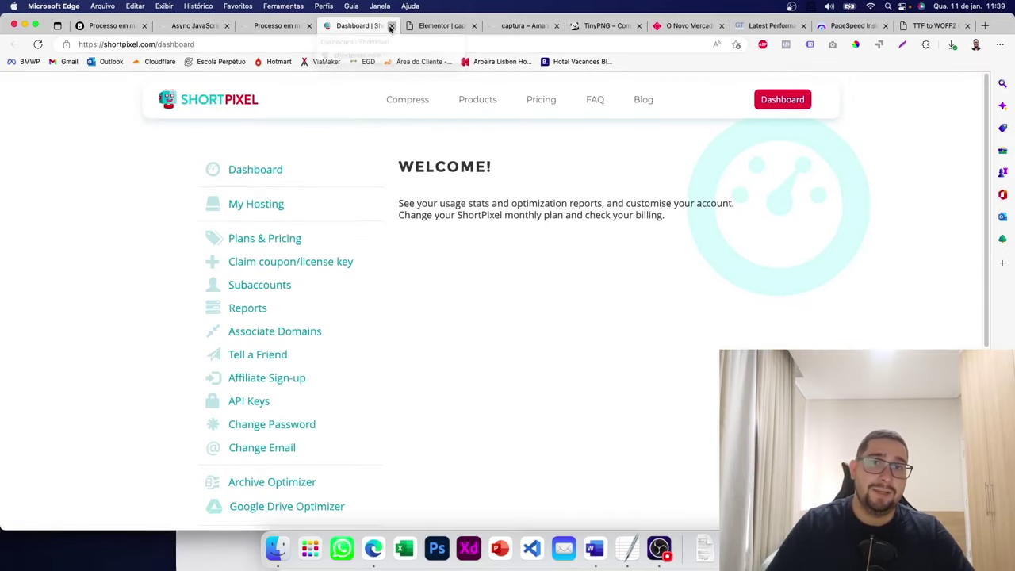
pyautogui.click(390, 27)
pyautogui.rightClick(380, 149)
pyautogui.click(358, 160)
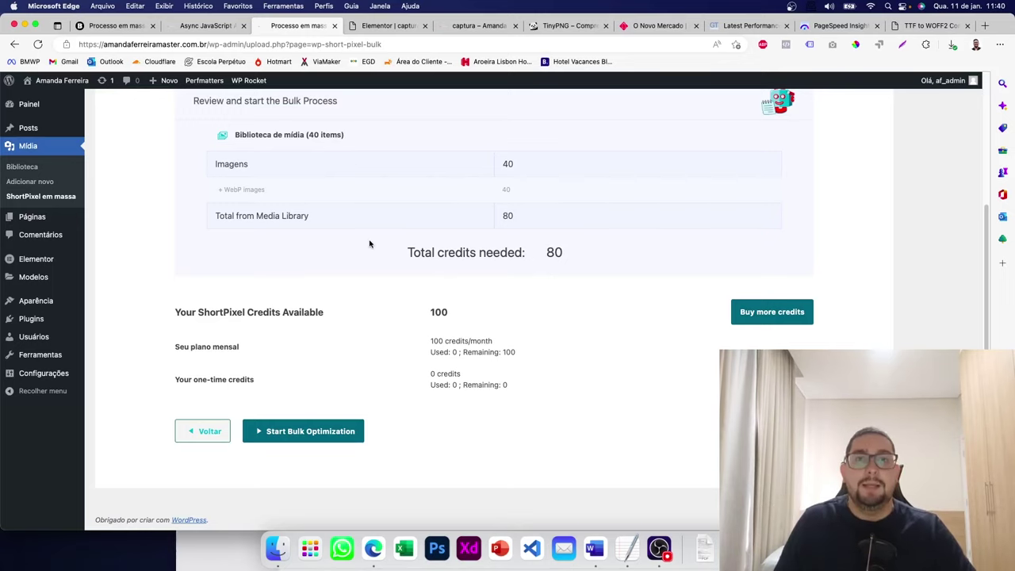
# - Run the bulk optimization of the media library and finish the bulk process once it completes
pyautogui.scroll(1, 369, 243)
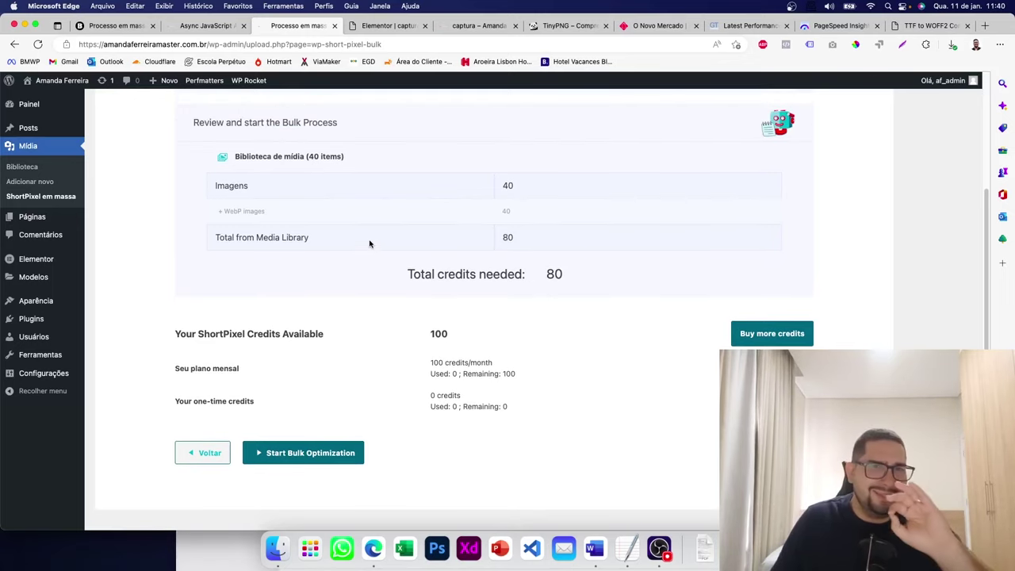
pyautogui.scroll(5, 370, 243)
pyautogui.scroll(-6, 371, 246)
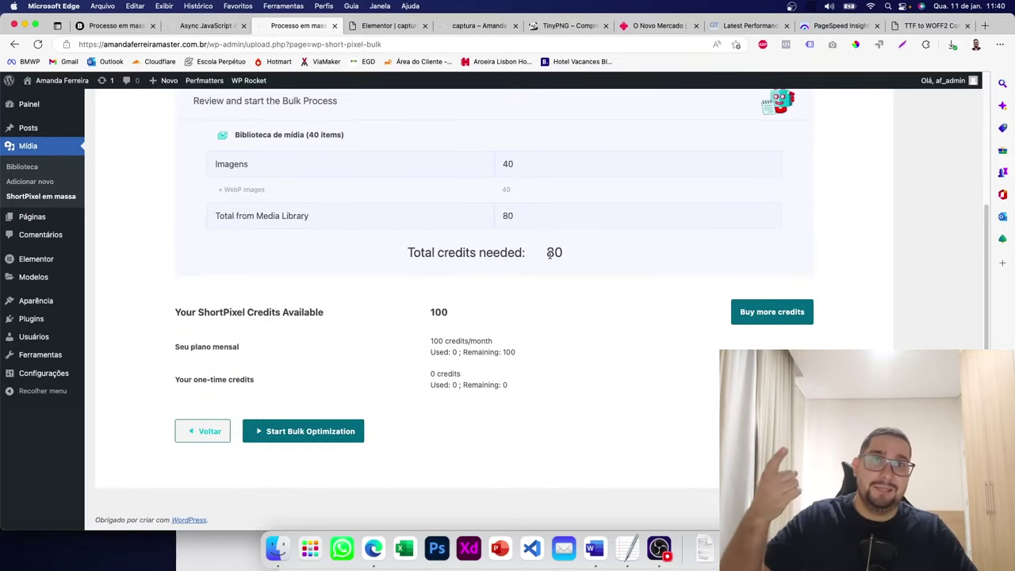
pyautogui.click(346, 431)
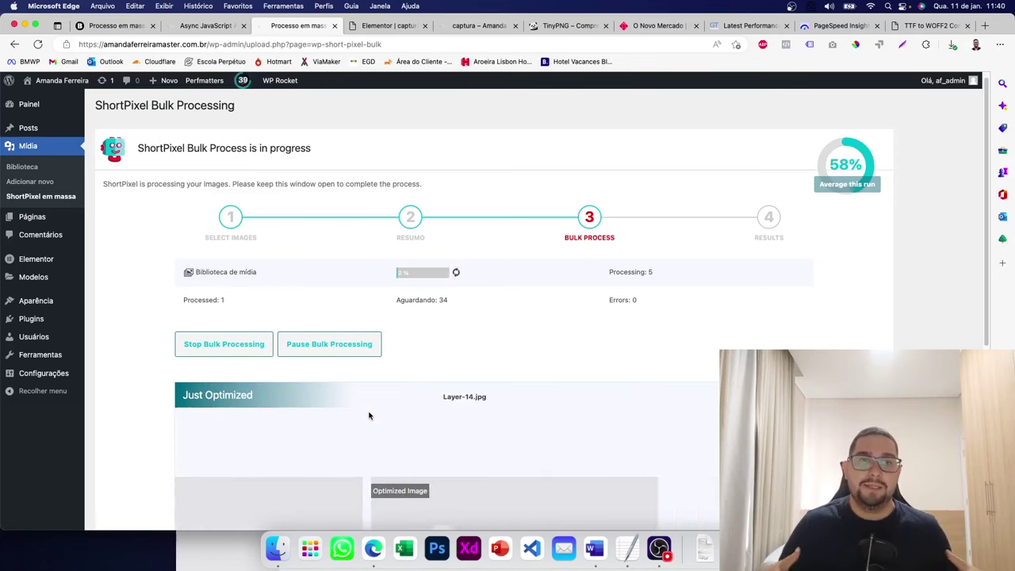
pyautogui.scroll(-2, 390, 390)
pyautogui.scroll(-5, 390, 390)
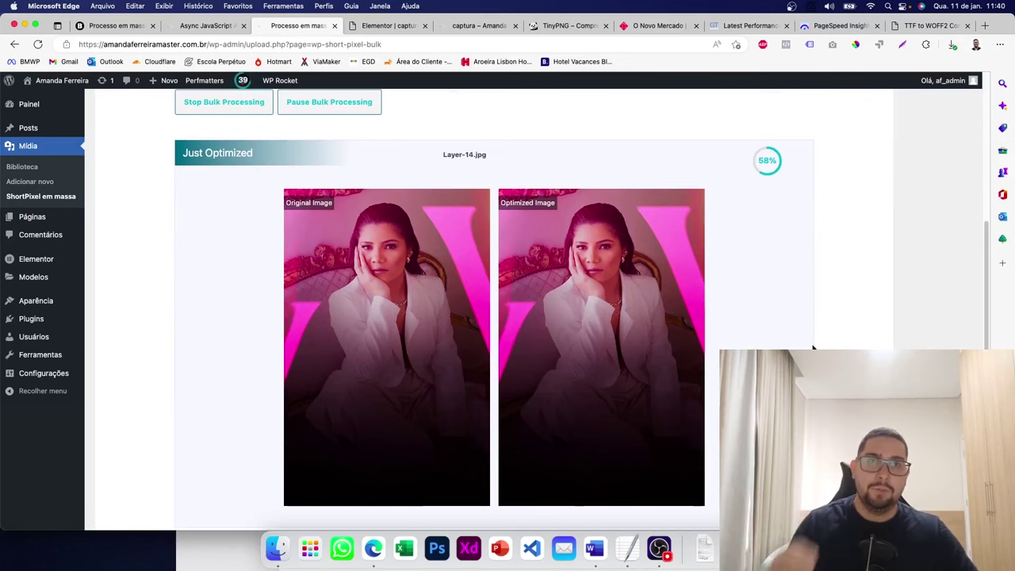
pyautogui.scroll(5, 812, 346)
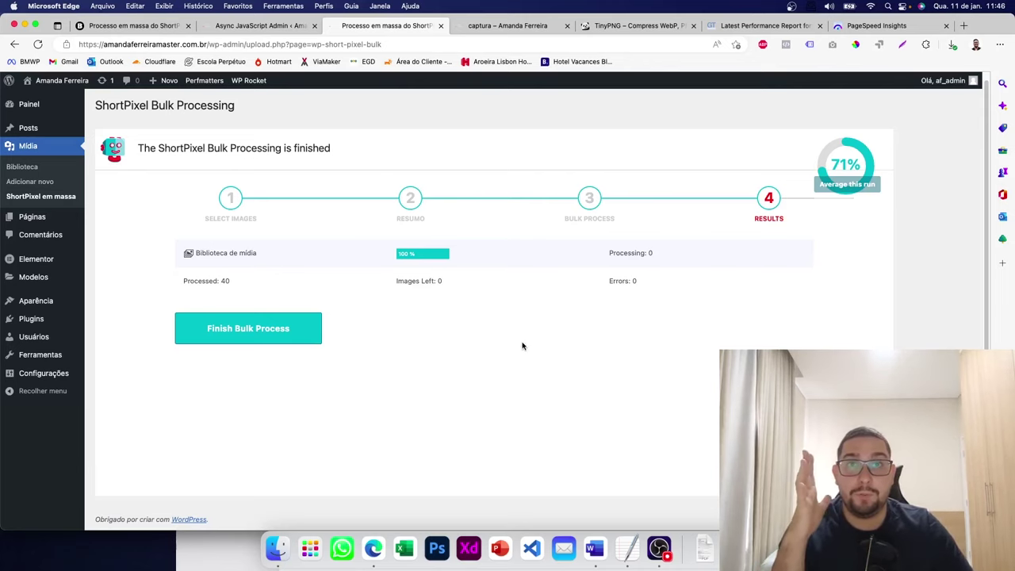
pyautogui.click(246, 333)
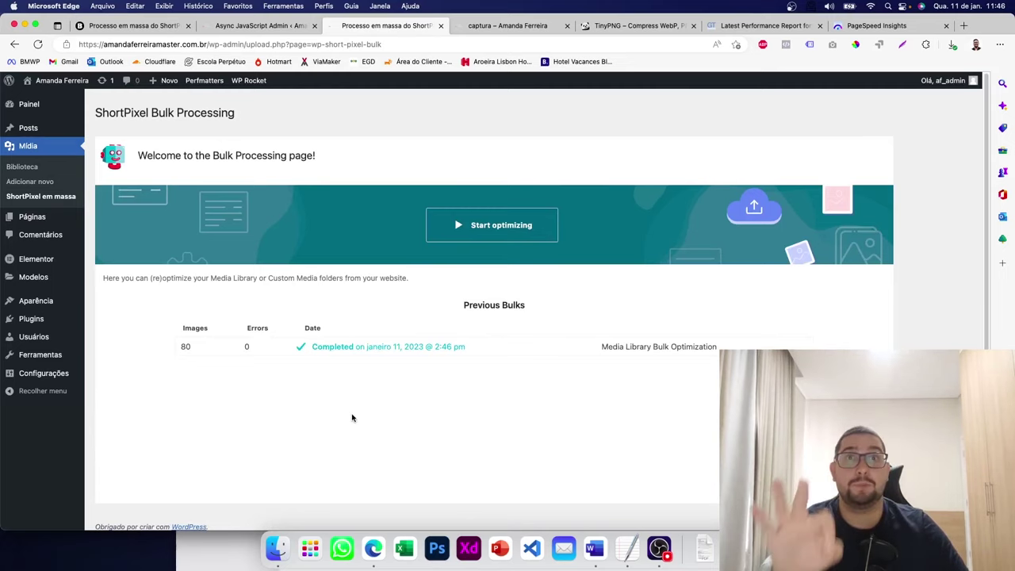
# - Clear and preload the WP Rocket cache and clear all used CSS in Perfmatters
pyautogui.moveTo(246, 81)
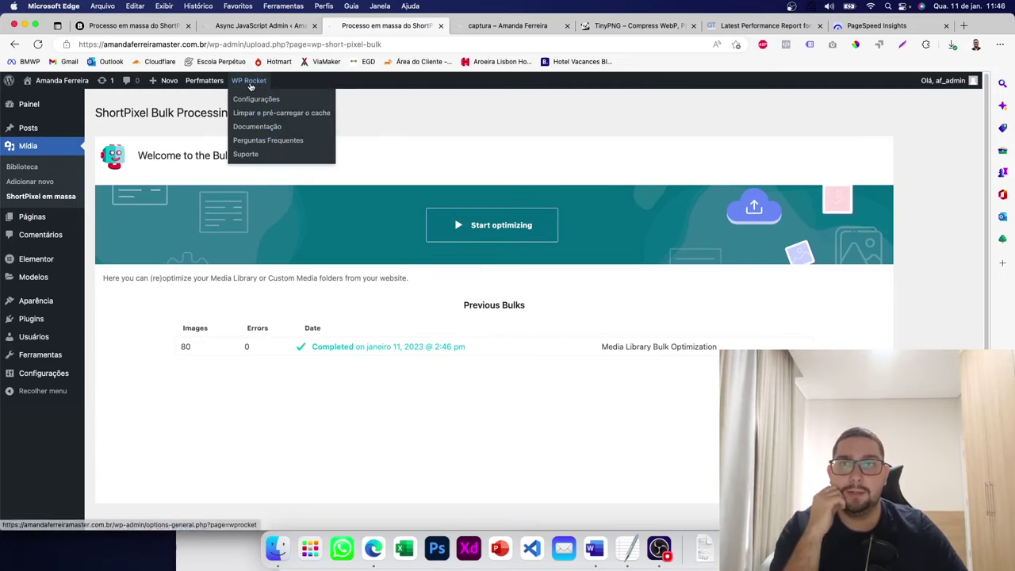
pyautogui.click(252, 113)
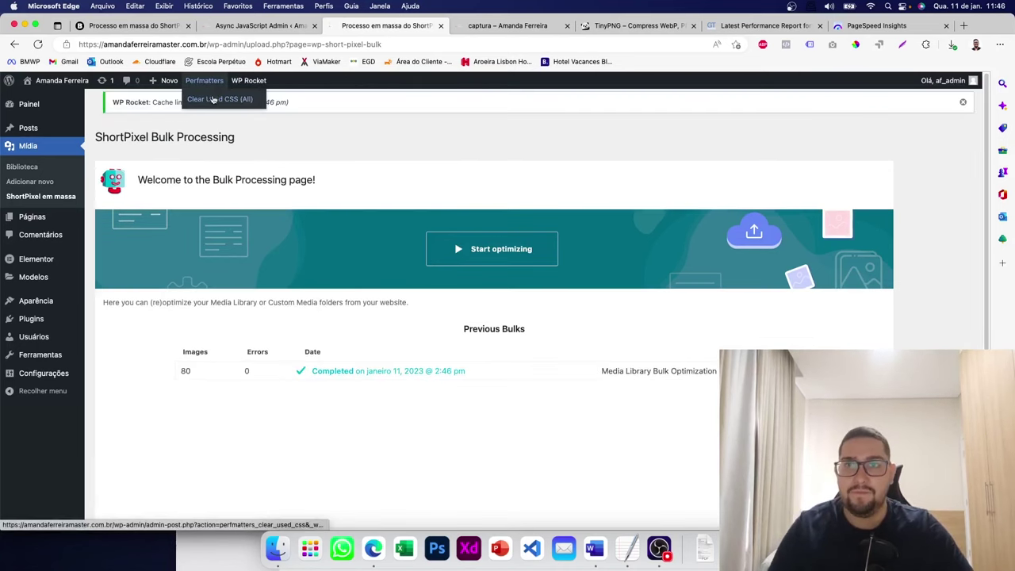
pyautogui.click(212, 103)
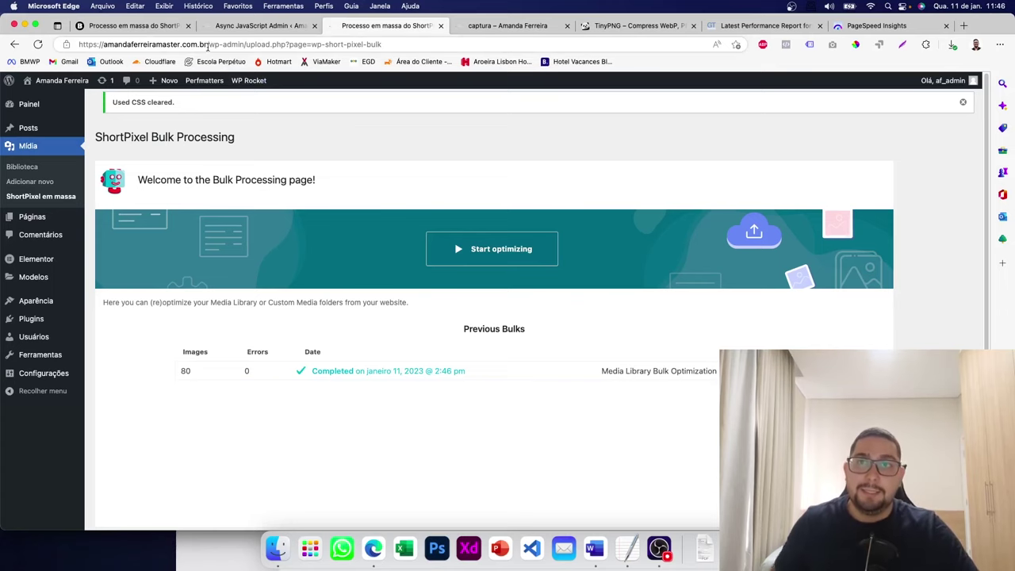
# - Copy the address of the caminho-re-comeco landing page, open it in an InPrivate window and look through the whole page
pyautogui.hotkey('ctrl', 'Tab')
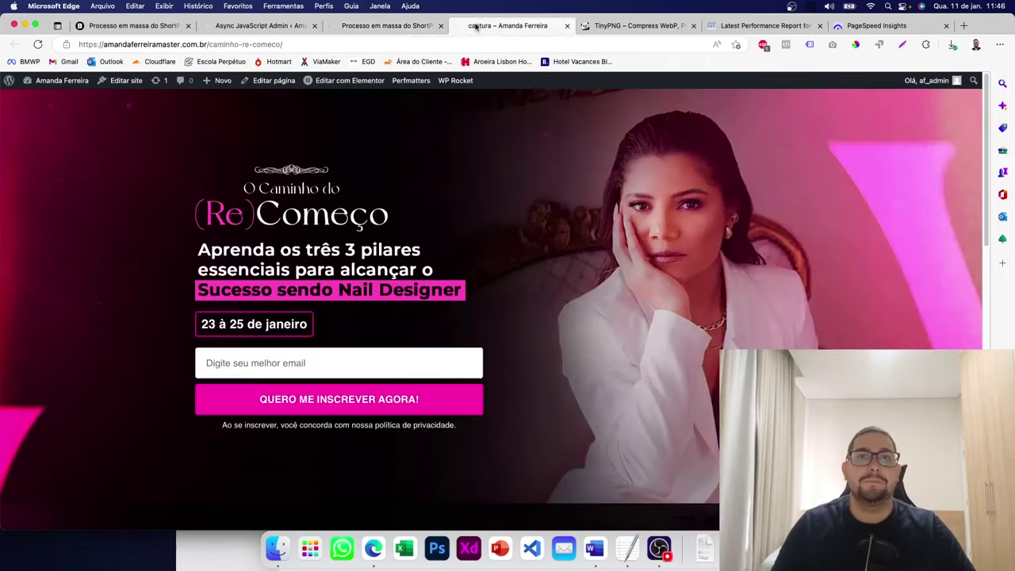
pyautogui.click(459, 47)
pyautogui.hotkey('ctrl', 'c')
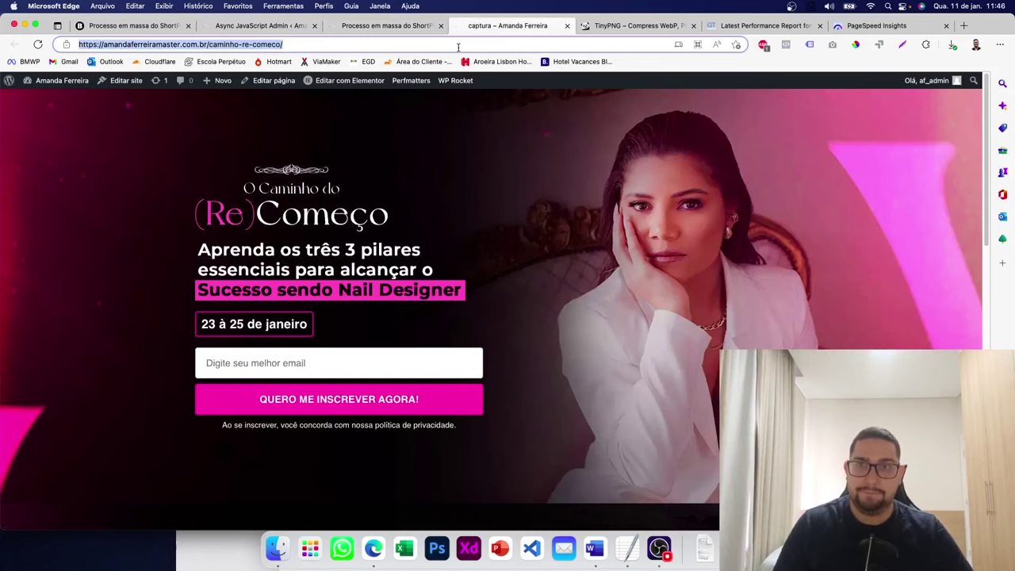
pyautogui.hotkey('ctrl', 'shift', 'n')
pyautogui.hotkey('ctrl', 'v')
pyautogui.press('Return')
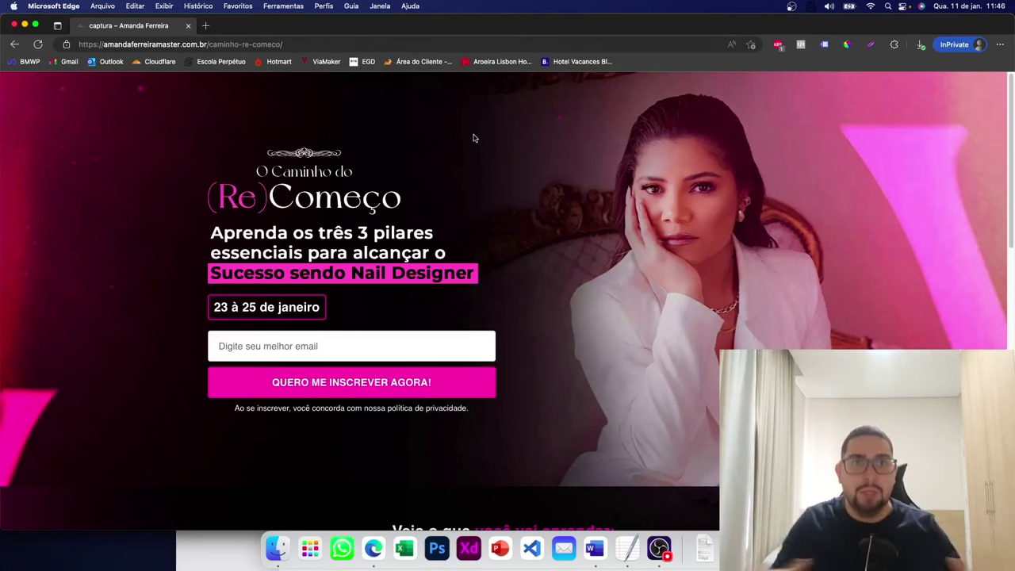
pyautogui.scroll(-10, 474, 139)
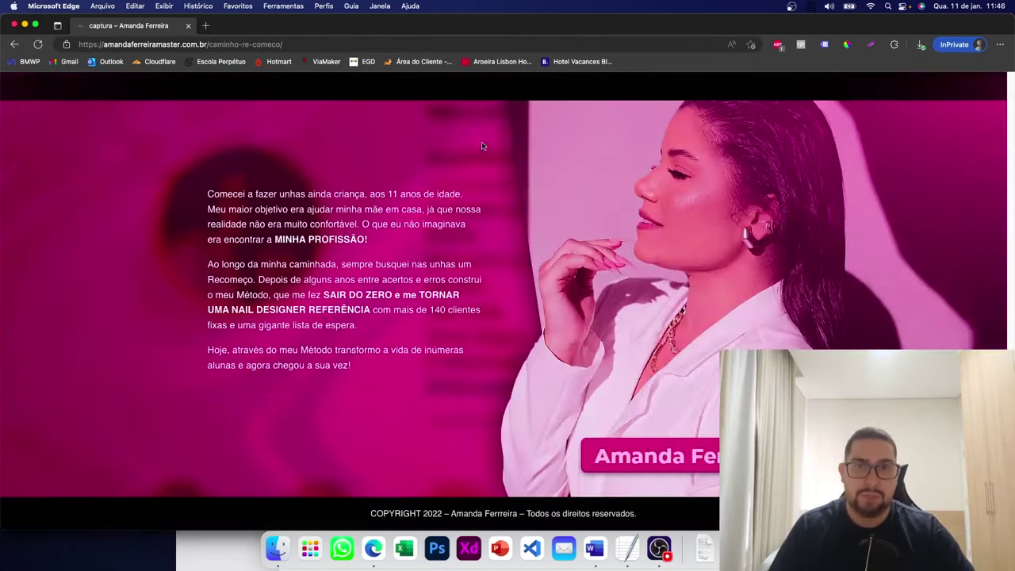
# - Close the InPrivate window and load the landing page again in a fresh one to check its loading
pyautogui.click(248, 45)
pyautogui.press('super+w')
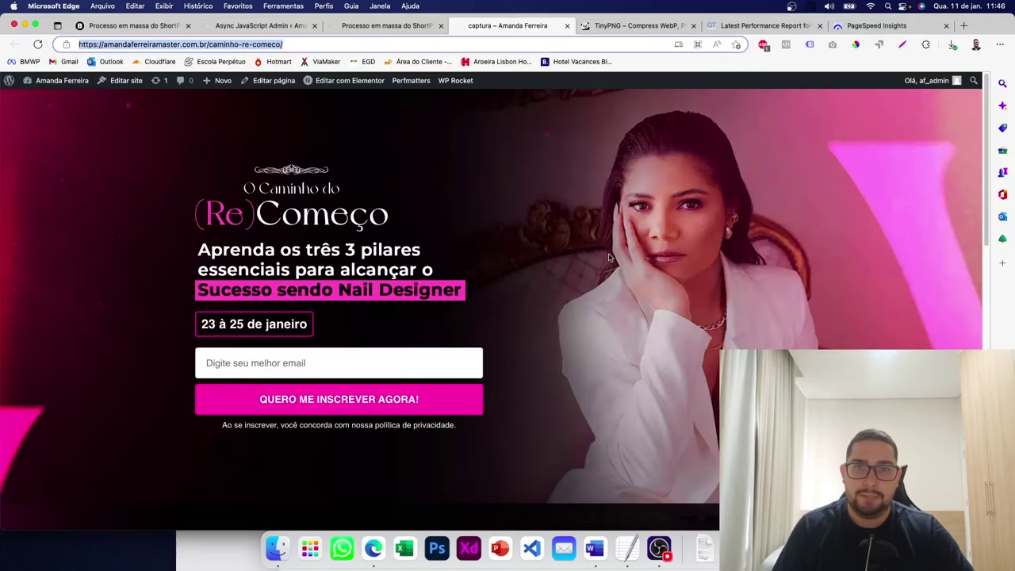
pyautogui.press('super+shift+n')
pyautogui.press('super+v')
pyautogui.press('Return')
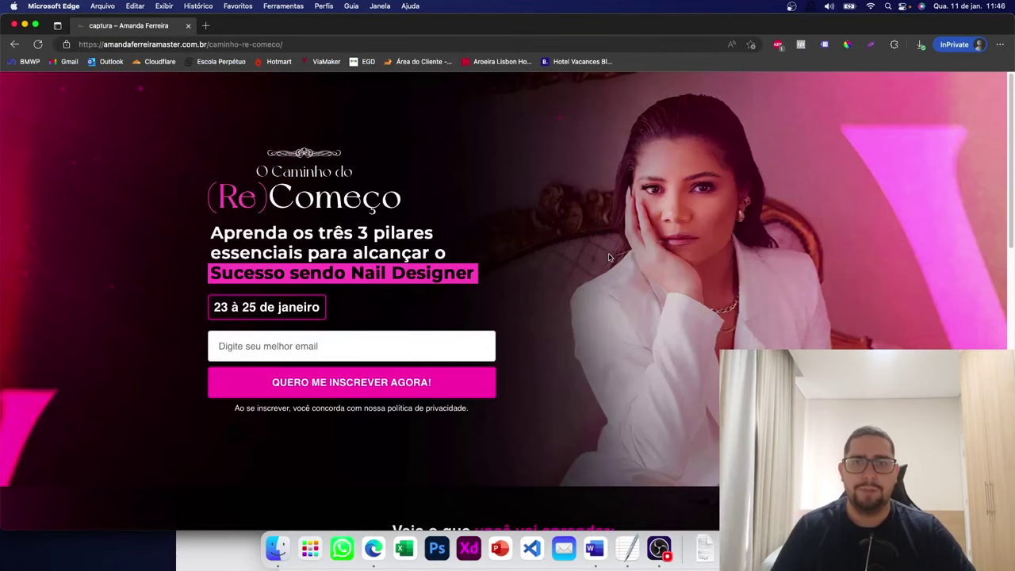
# - Look through the landing page, close its InPrivate window and open the same address in another new InPrivate window
pyautogui.scroll(-15, 608, 256)
pyautogui.press('super+w')
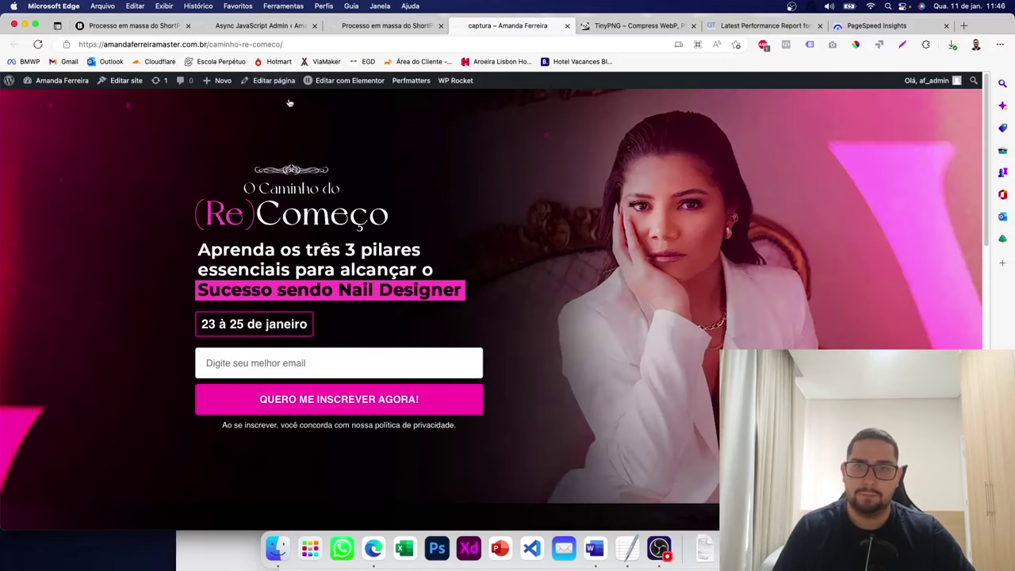
pyautogui.press('super+shift+n')
pyautogui.press('super+v')
pyautogui.press('Return')
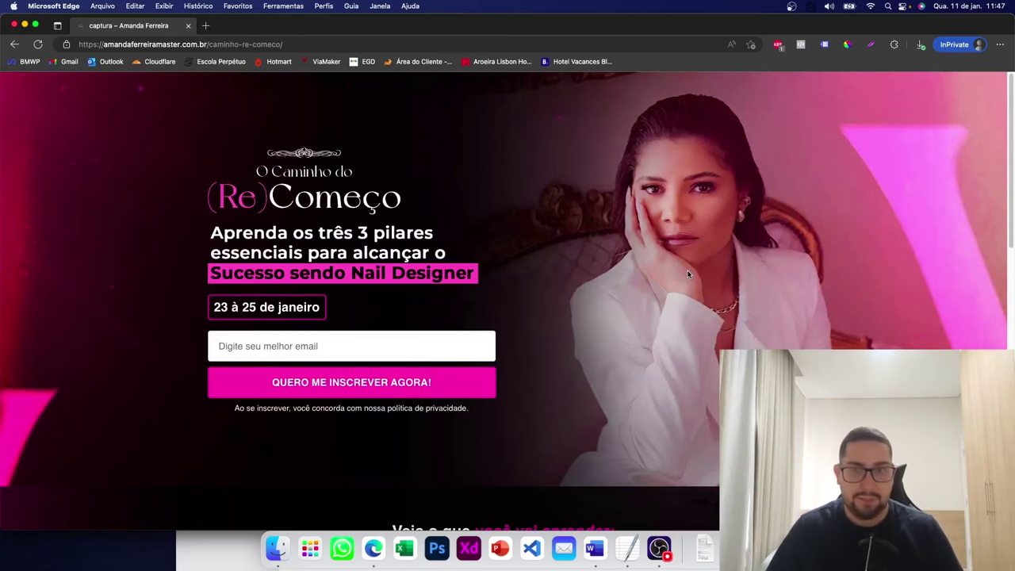
# - Preview the landing page in the developer tools' mobile device emulation, reload it several times to check its loading, and close the InPrivate window
pyautogui.press('super+alt+i')
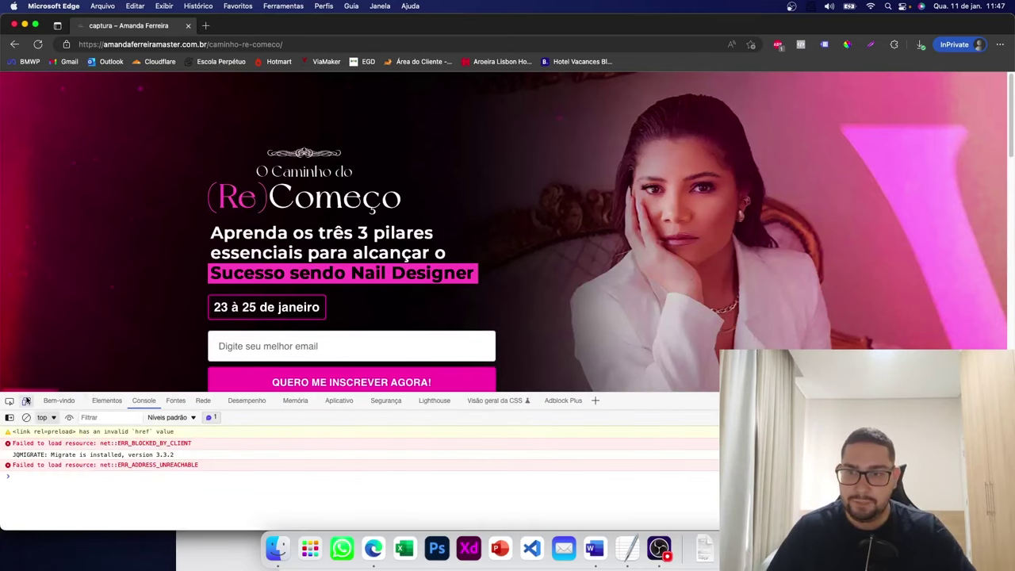
pyautogui.click(26, 401)
pyautogui.click(416, 43)
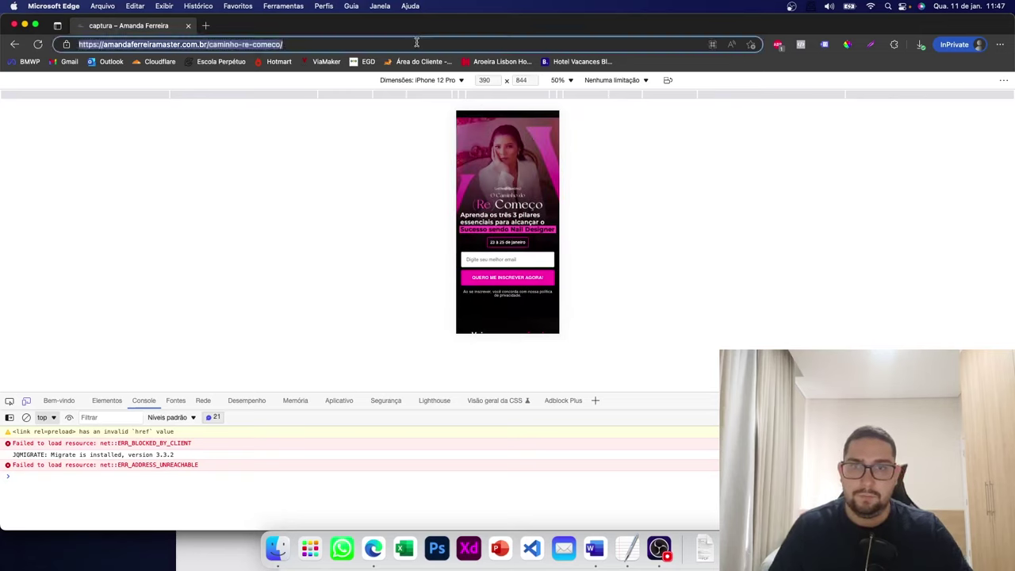
pyautogui.press('Return')
pyautogui.click(415, 46)
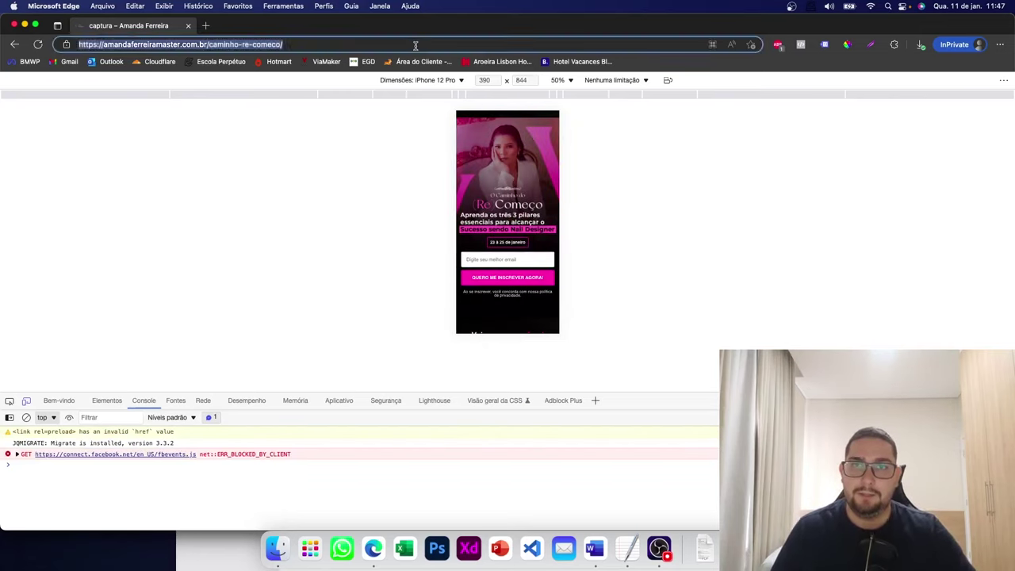
pyautogui.press('Return')
pyautogui.click(415, 46)
pyautogui.press('super+c')
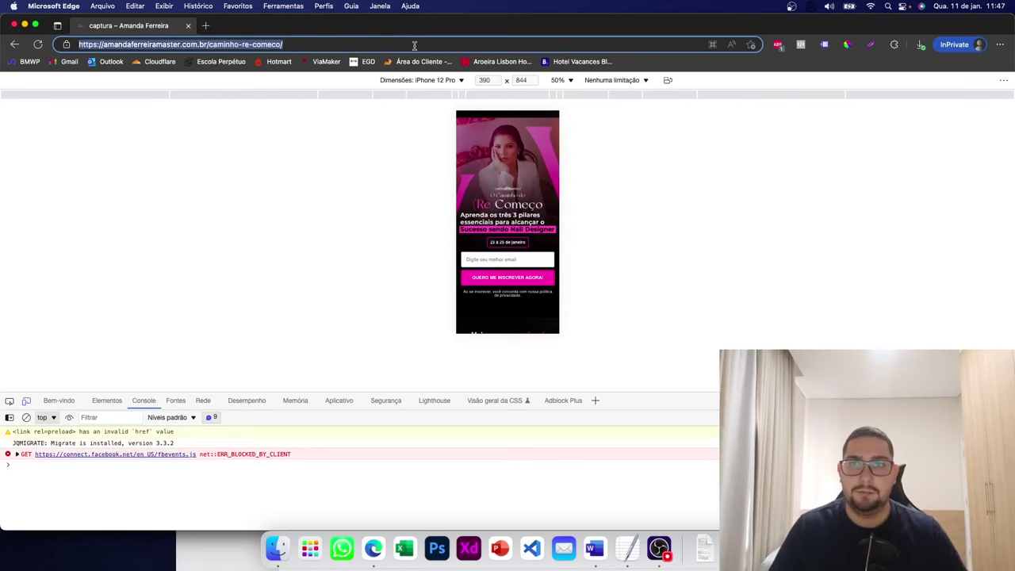
pyautogui.press('Return')
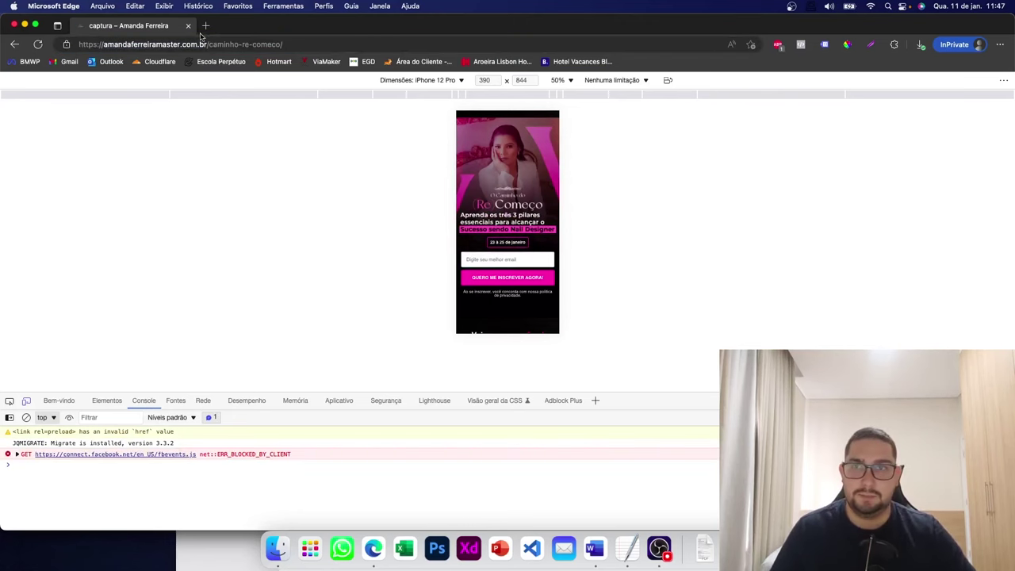
pyautogui.click(26, 25)
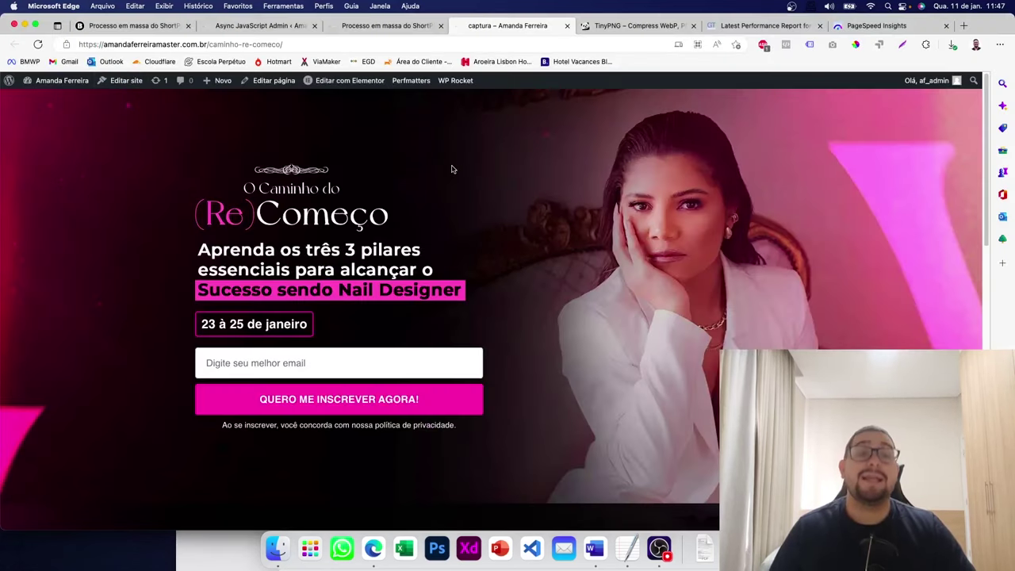
# - Retest the caminho-re-comeco landing page in GTmetrix and analyze it again in PageSpeed Insights
pyautogui.press('super+6')
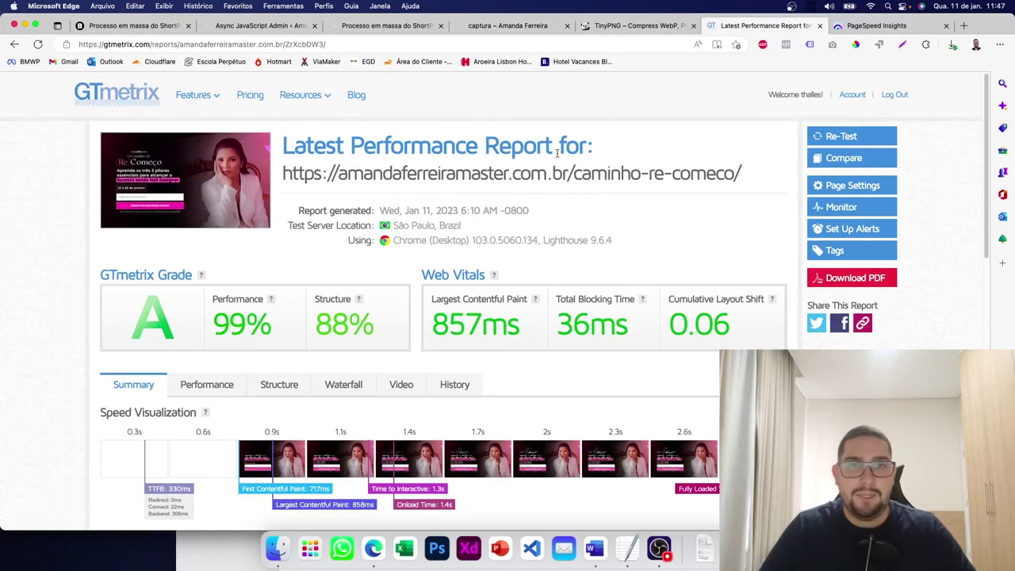
pyautogui.click(840, 136)
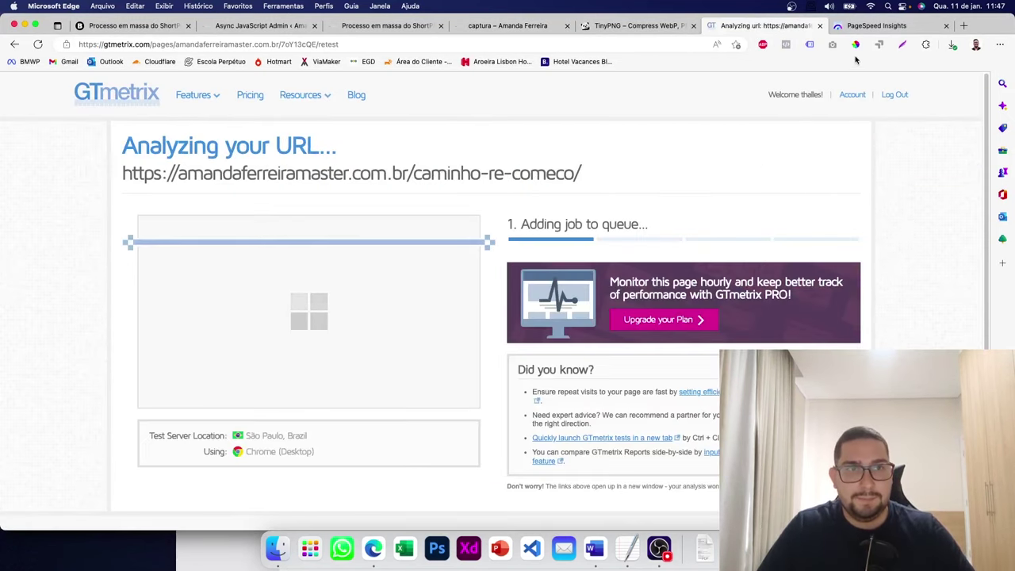
pyautogui.click(872, 25)
pyautogui.scroll(10, 564, 201)
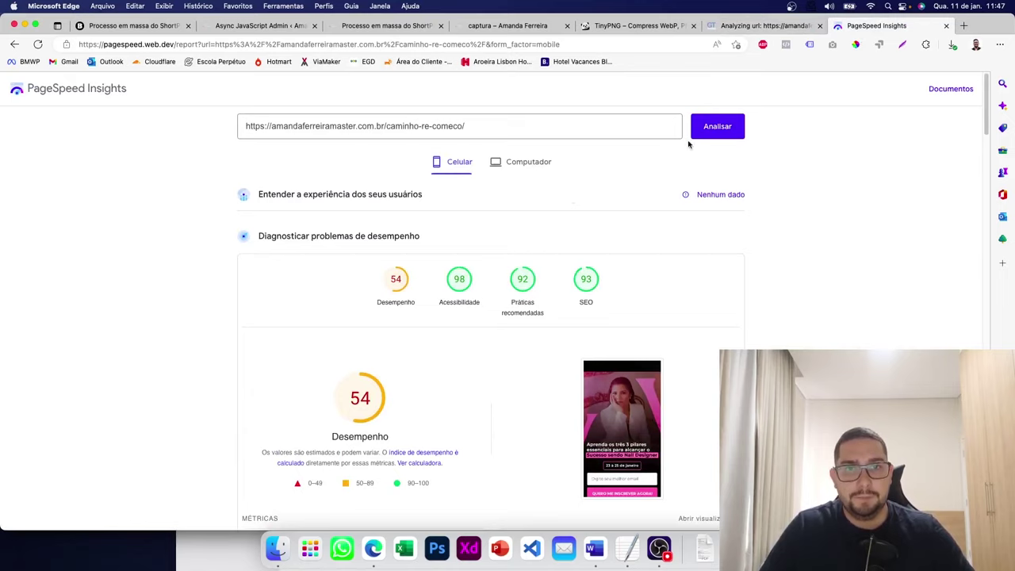
pyautogui.click(703, 132)
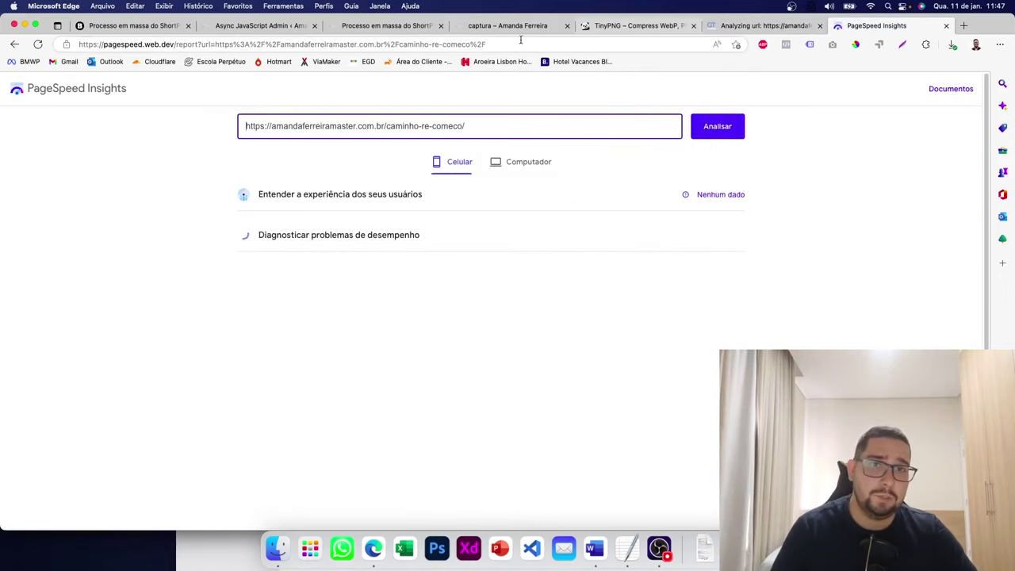
pyautogui.click(423, 32)
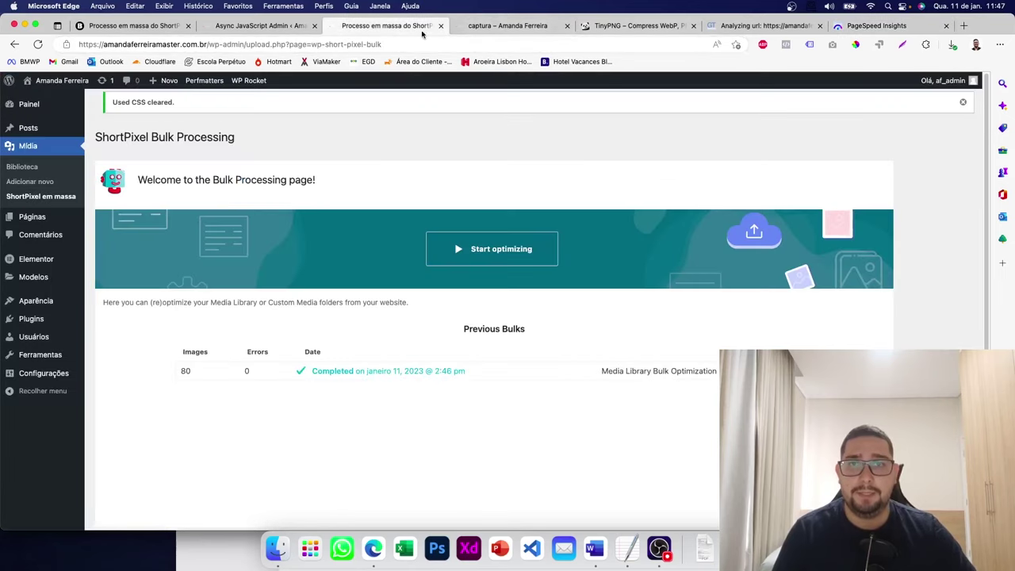
pyautogui.click(492, 28)
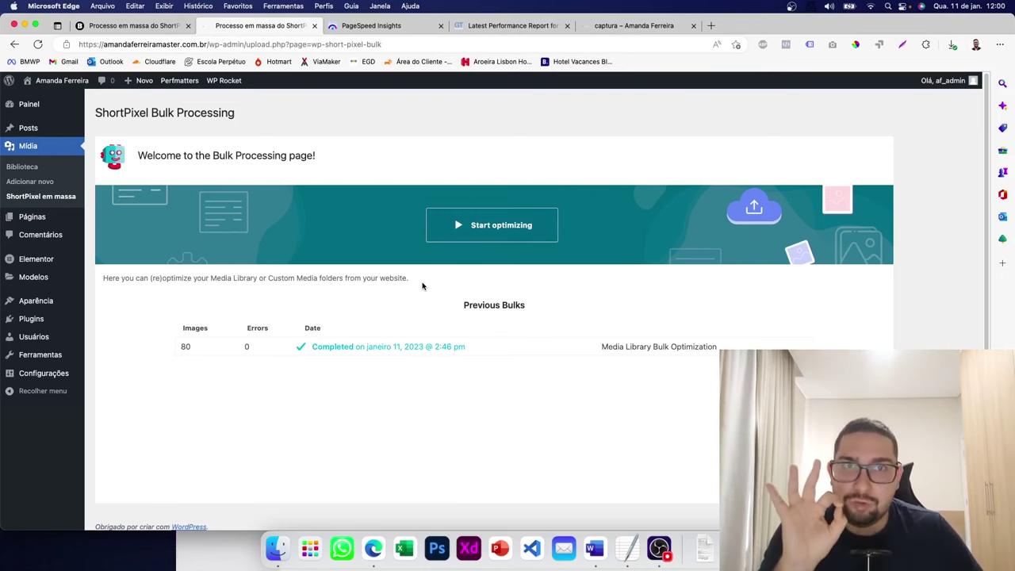
# - Examine the grade, web vitals and speed visualization in the latest GTmetrix report for the landing page
pyautogui.click(484, 26)
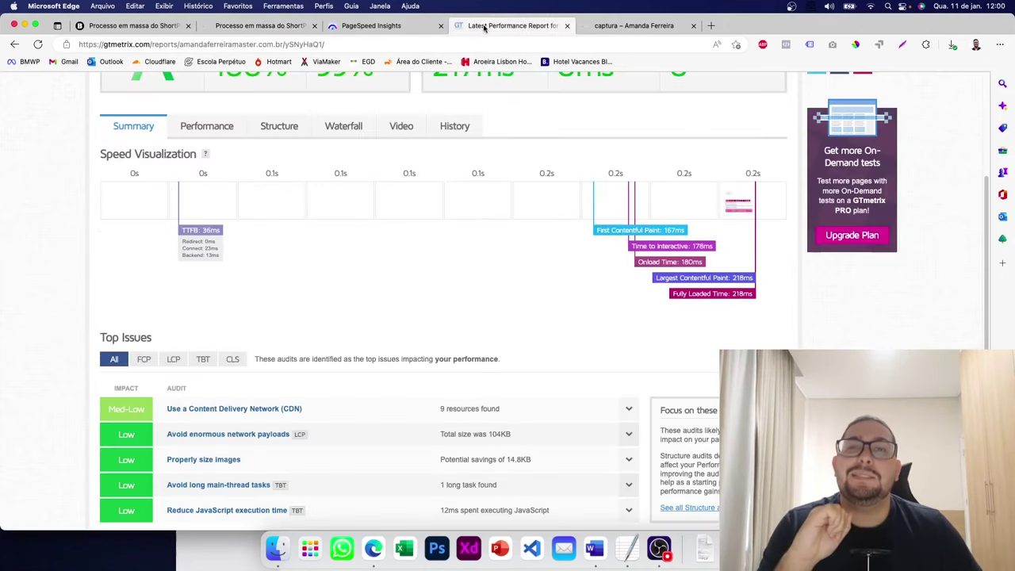
pyautogui.scroll(3, 389, 191)
pyautogui.scroll(3, 371, 210)
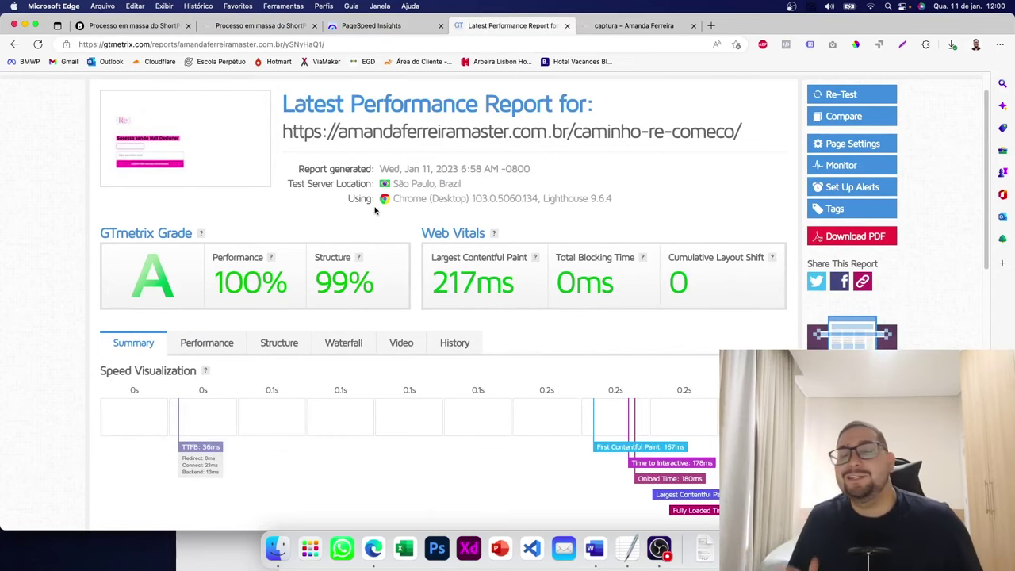
pyautogui.scroll(-3, 445, 246)
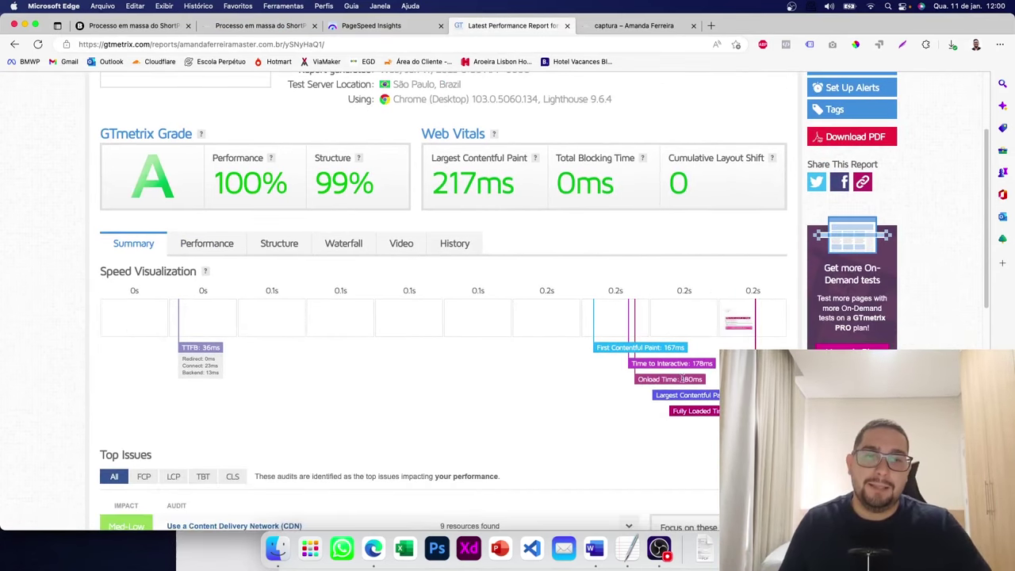
# - Copy the view link of the captura page from the WordPress page list and open it in an InPrivate window
pyautogui.click(252, 27)
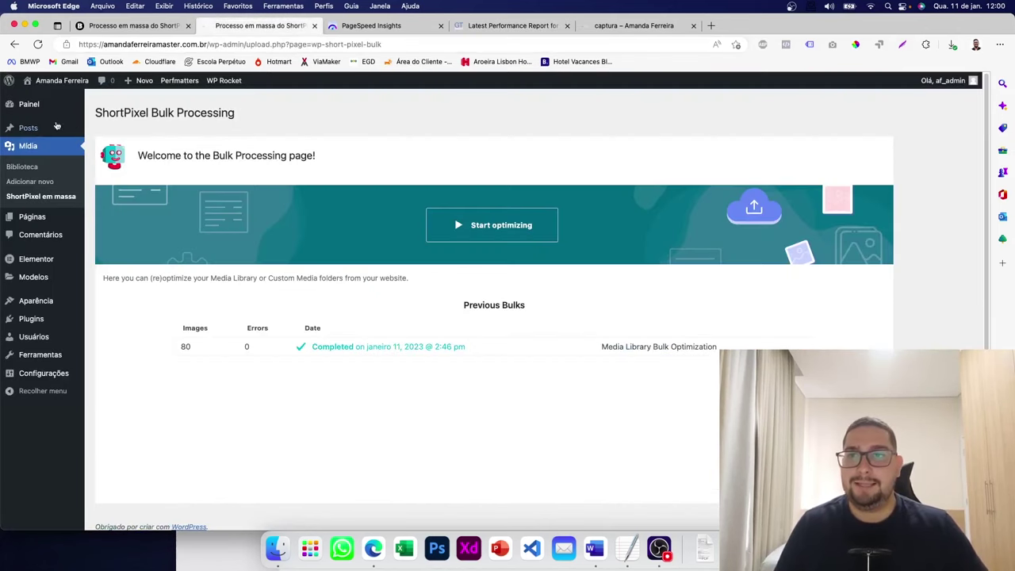
pyautogui.click(46, 223)
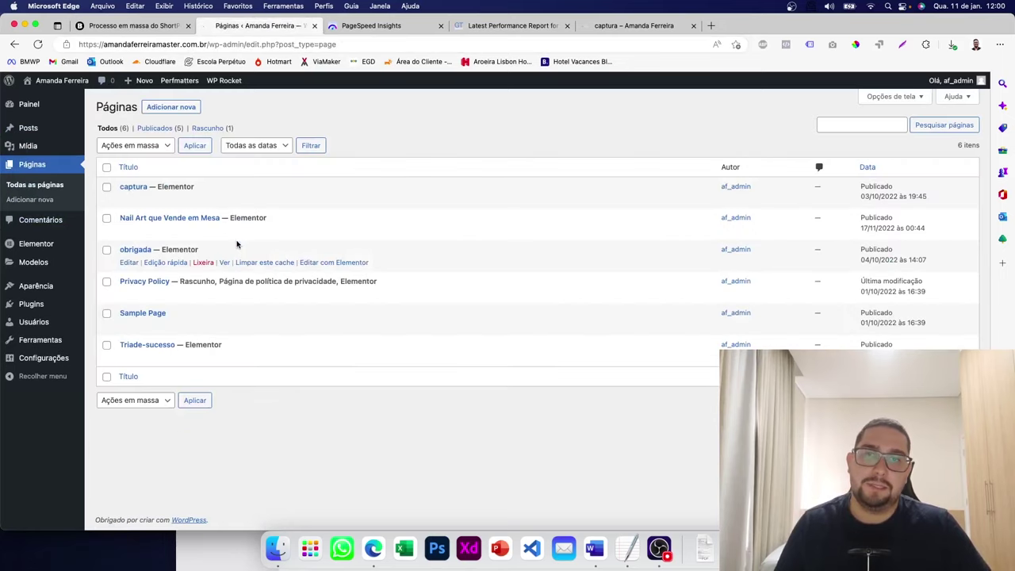
pyautogui.rightClick(222, 202)
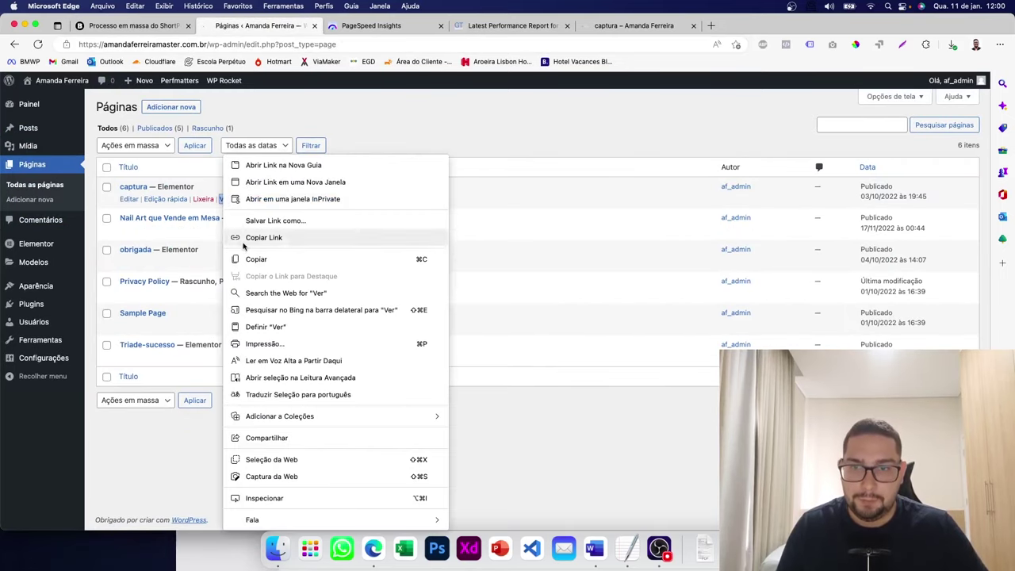
pyautogui.click(258, 238)
pyautogui.press('super+shift+n')
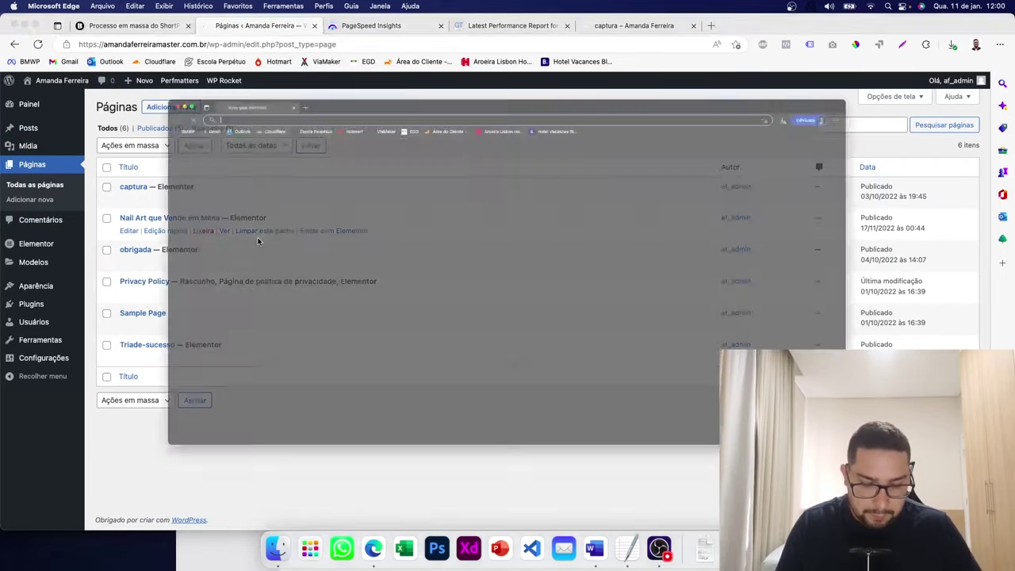
pyautogui.press('super+v')
pyautogui.press('Return')
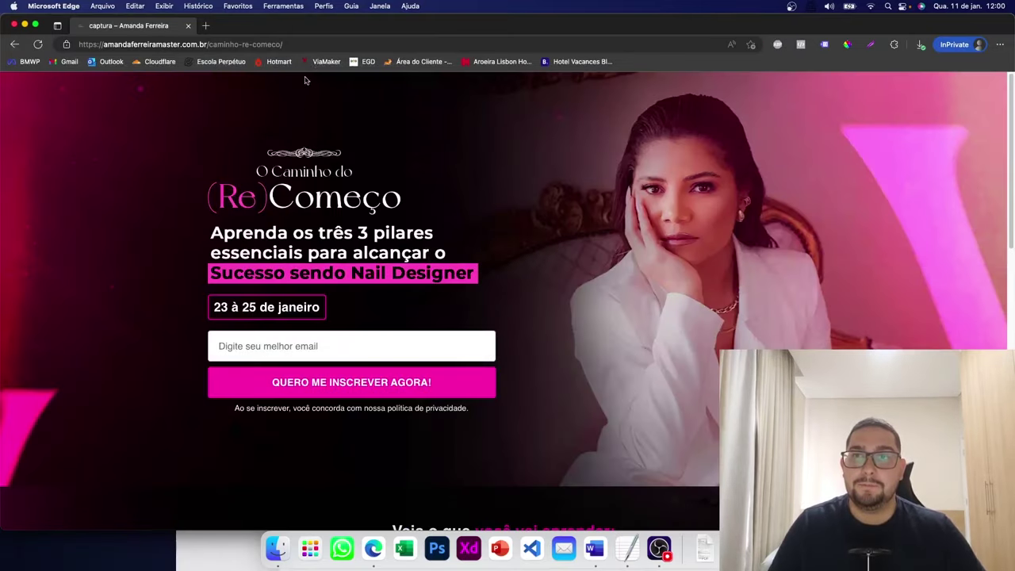
# - Reload the captura page, look through it down to the footer and close the InPrivate window
pyautogui.click(315, 46)
pyautogui.press('Return')
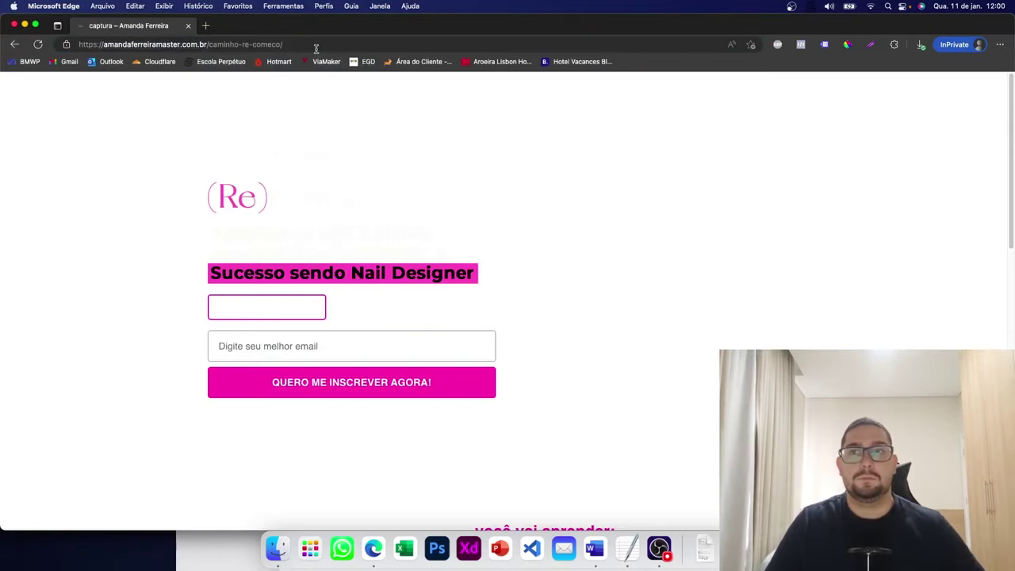
pyautogui.scroll(-15, 346, 135)
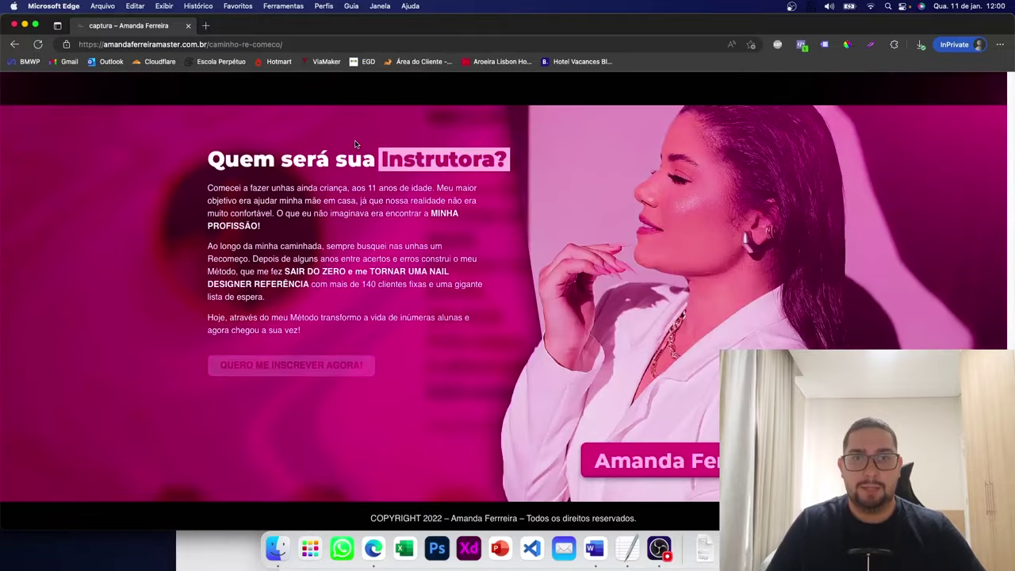
pyautogui.click(188, 25)
# - Examine the mobile and desktop results in PageSpeed Insights and the page size and request details in the GTmetrix report
pyautogui.click(374, 27)
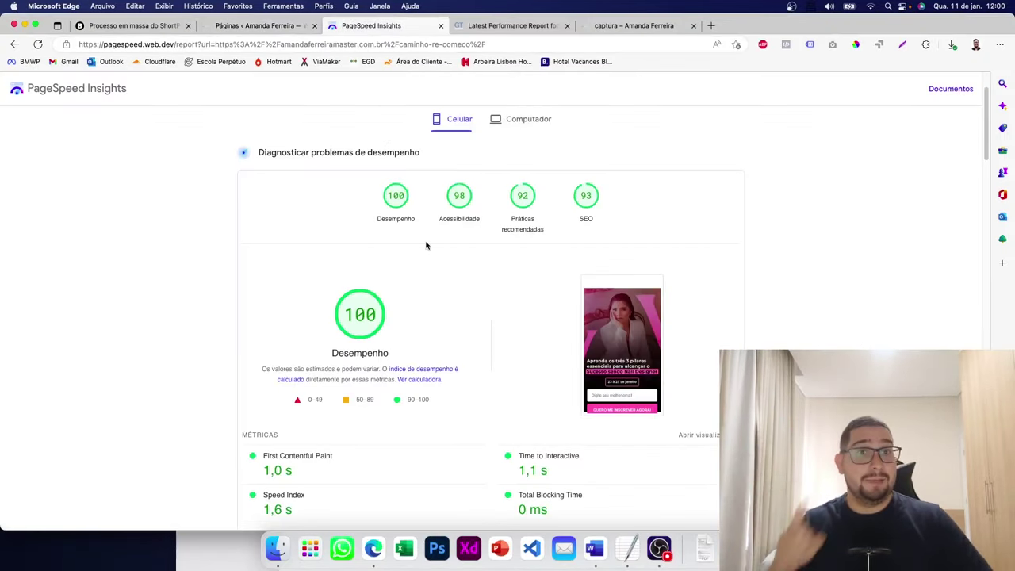
pyautogui.scroll(-10, 426, 246)
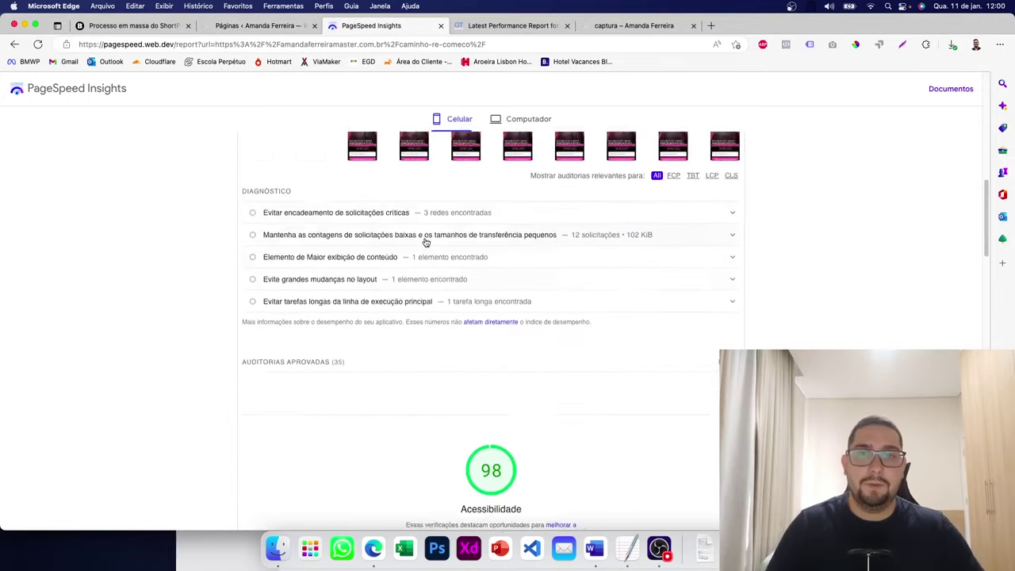
pyautogui.scroll(3, 526, 229)
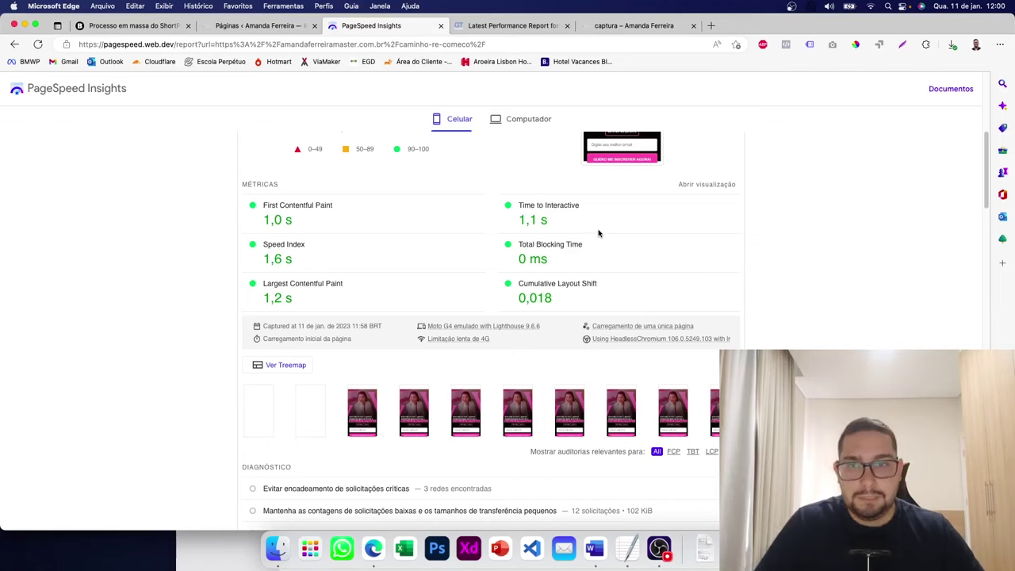
pyautogui.scroll(6, 598, 233)
pyautogui.click(517, 120)
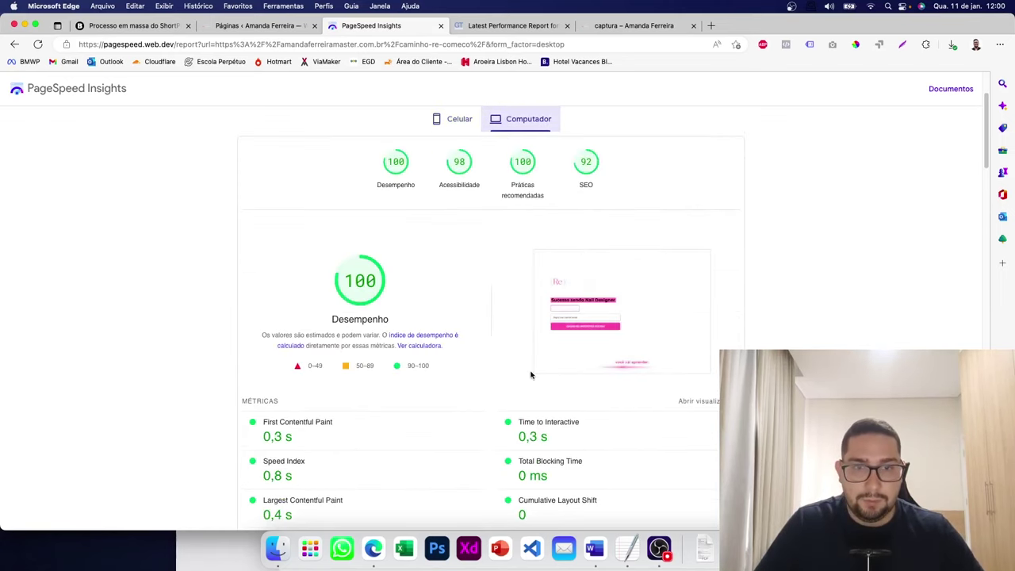
pyautogui.click(457, 120)
pyautogui.scroll(-8, 769, 341)
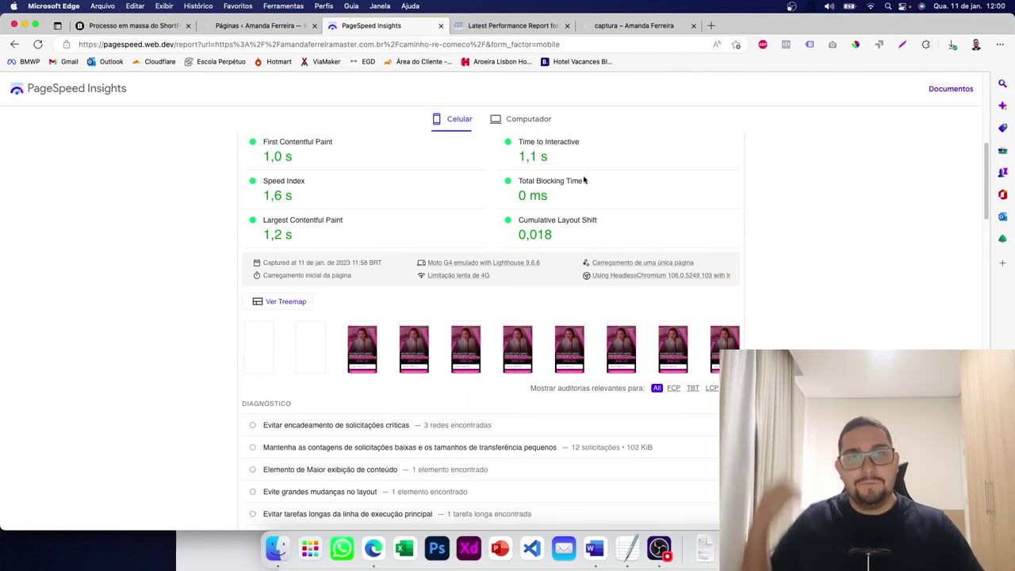
pyautogui.hotkey('ctrl', 'Tab')
pyautogui.scroll(-12, 435, 238)
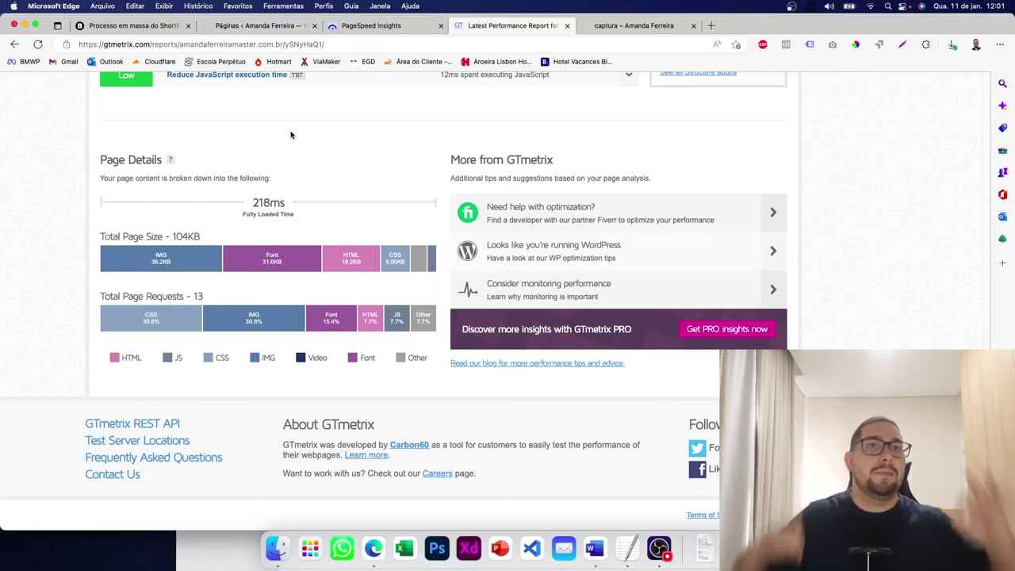
# - In WP Rocket's file optimization settings, copy the three suggested default exclusions into the delayed JavaScript execution exclusions and save the changes
pyautogui.click(247, 27)
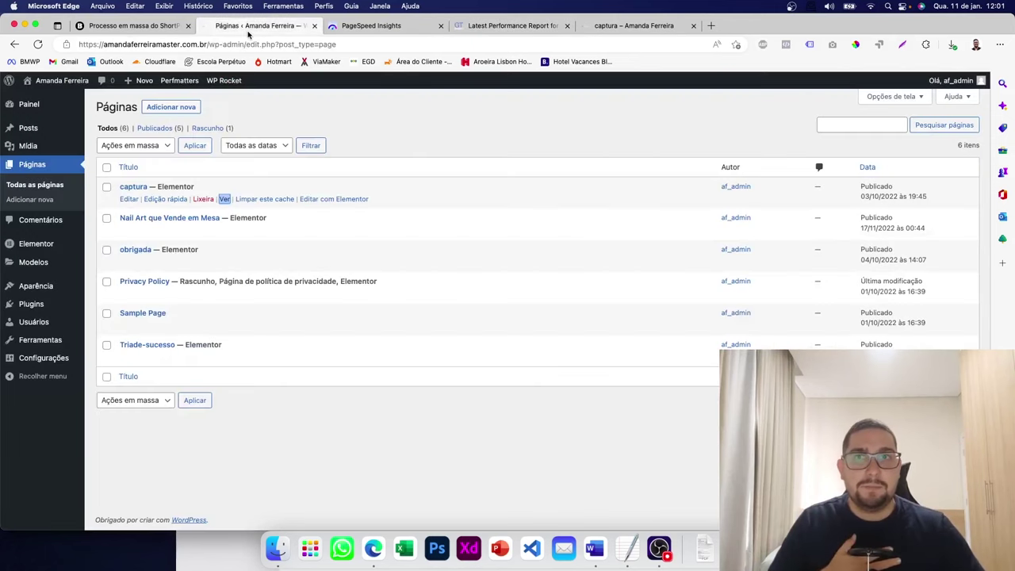
pyautogui.moveTo(51, 362)
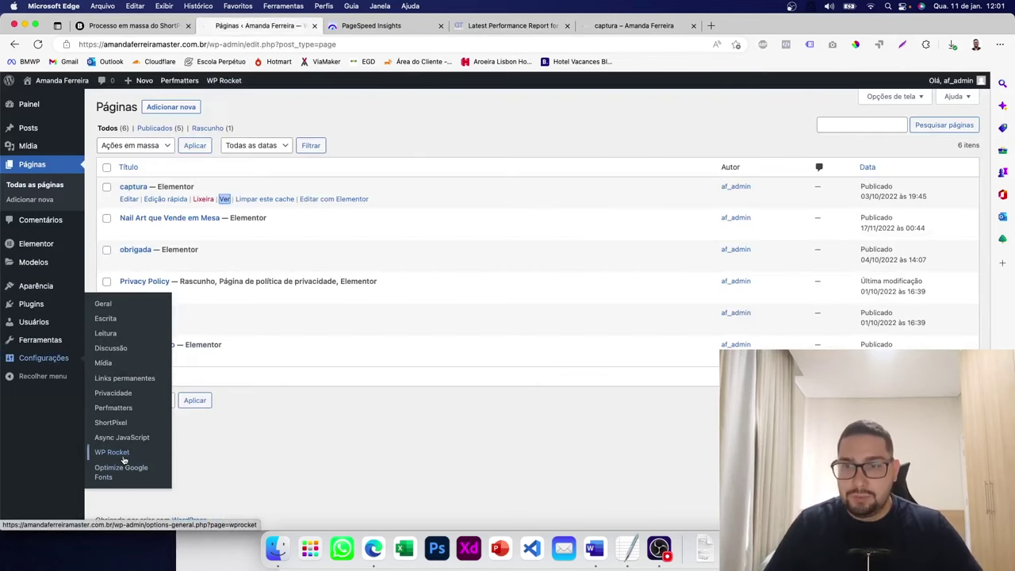
pyautogui.click(95, 449)
pyautogui.click(136, 226)
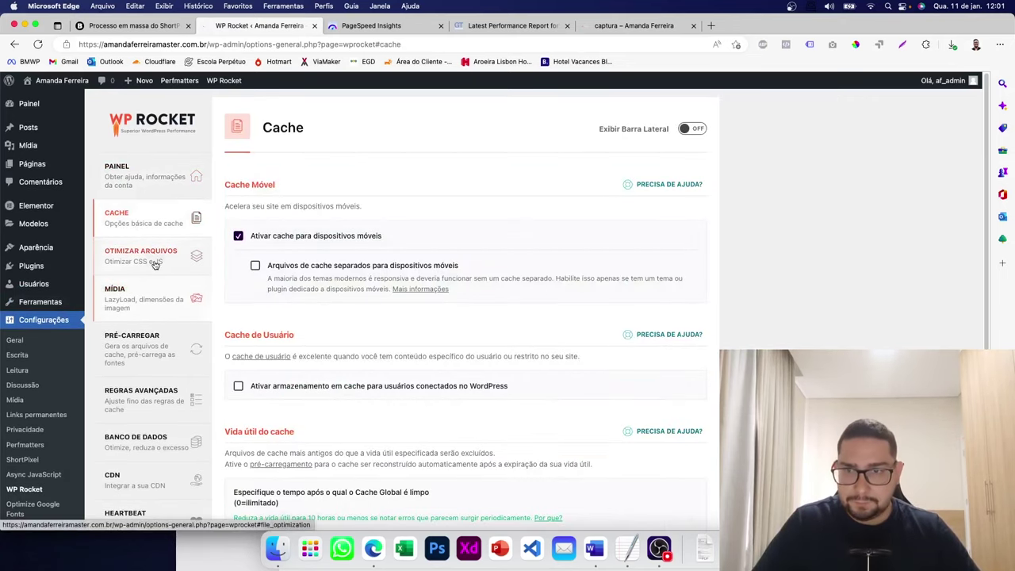
pyautogui.click(150, 255)
pyautogui.scroll(-15, 274, 342)
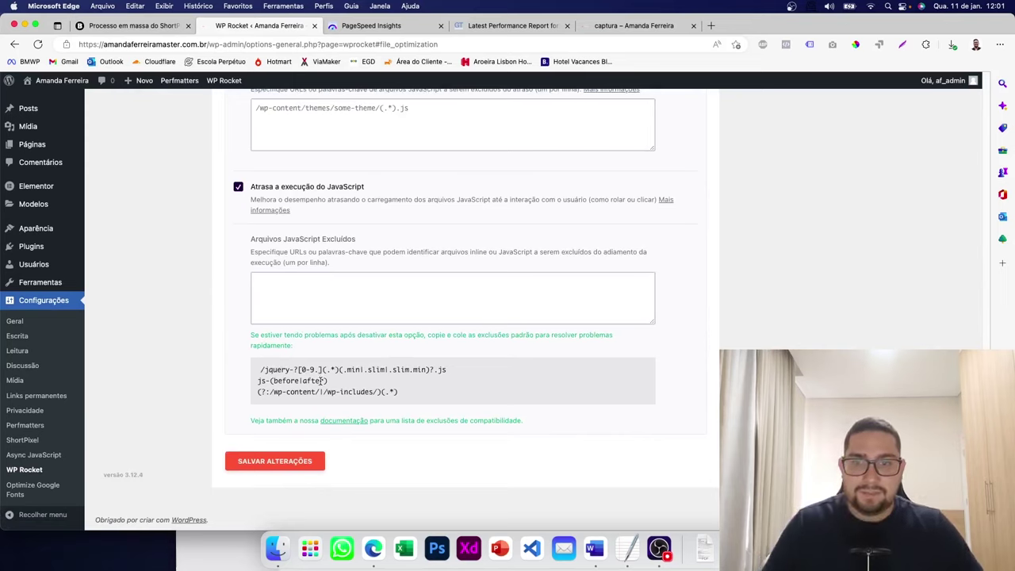
pyautogui.moveTo(404, 391); pyautogui.dragTo(269, 369)
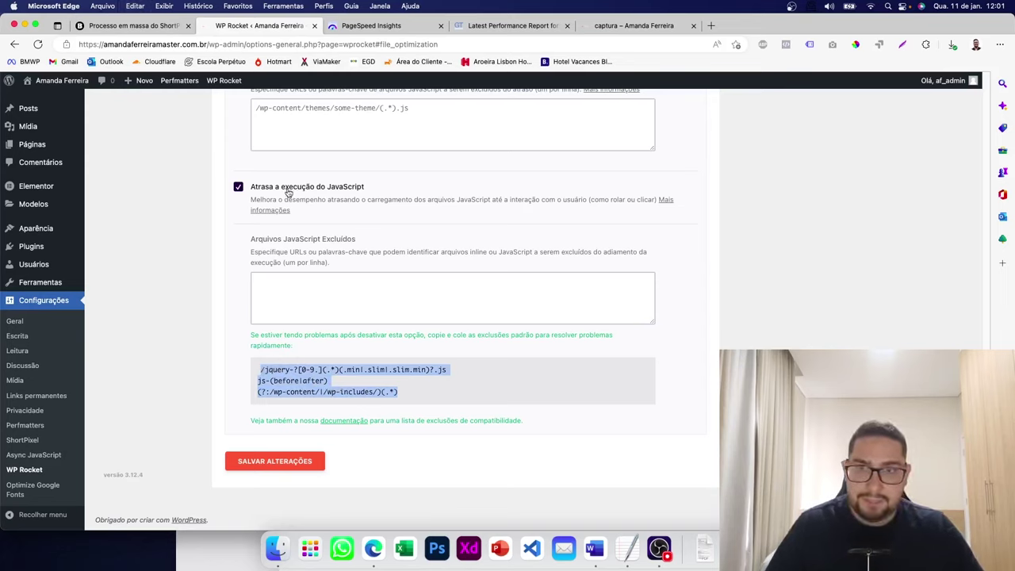
pyautogui.click(335, 287)
pyautogui.write('/jquery-?[0-9.](.*)(.min|.slim|.slim.min)?.js js-(before|after) (?:/wp-content/|/wp-includes/)(.*)')
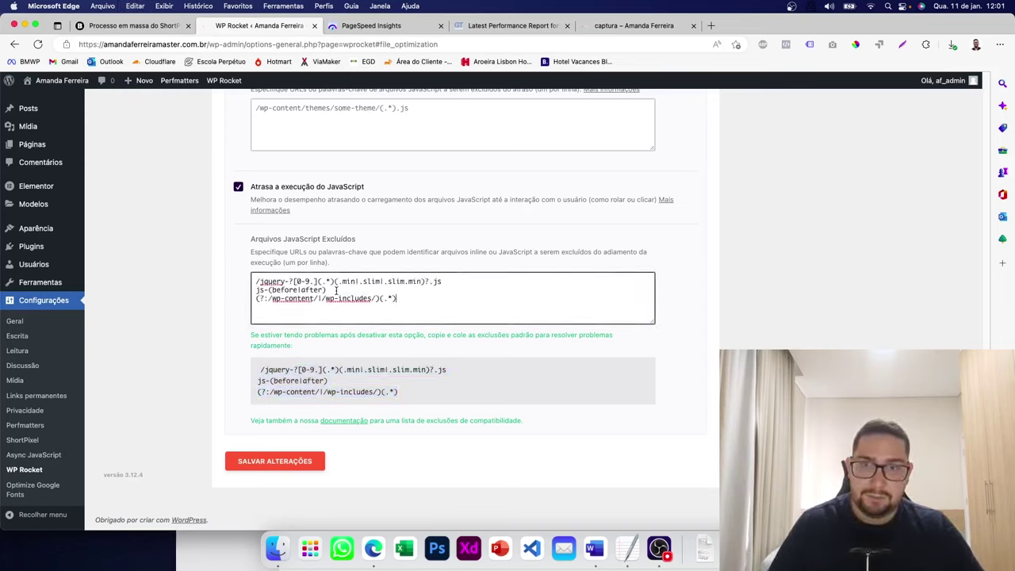
pyautogui.click(221, 315)
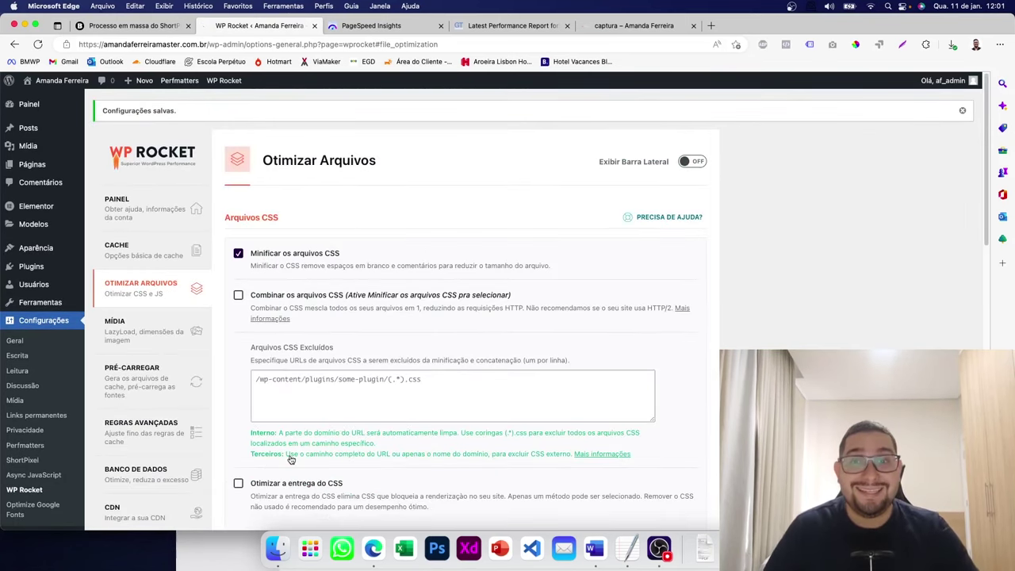
# - Remove all entries from the excluded files of the delayed JavaScript execution option and save the changes
pyautogui.scroll(-12, 291, 459)
pyautogui.click(319, 400)
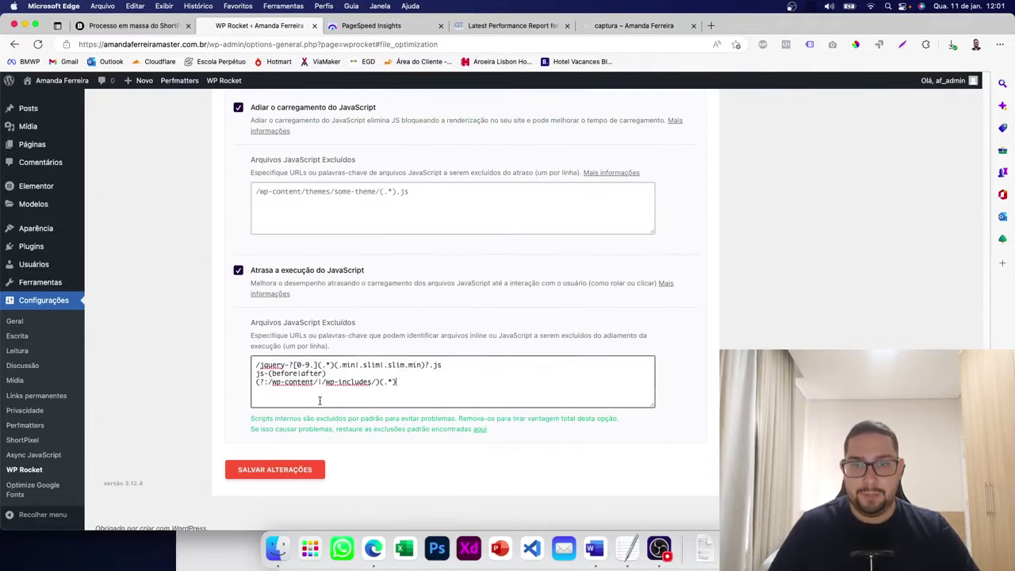
pyautogui.press('super+a')
pyautogui.press('BackSpace')
pyautogui.click(287, 468)
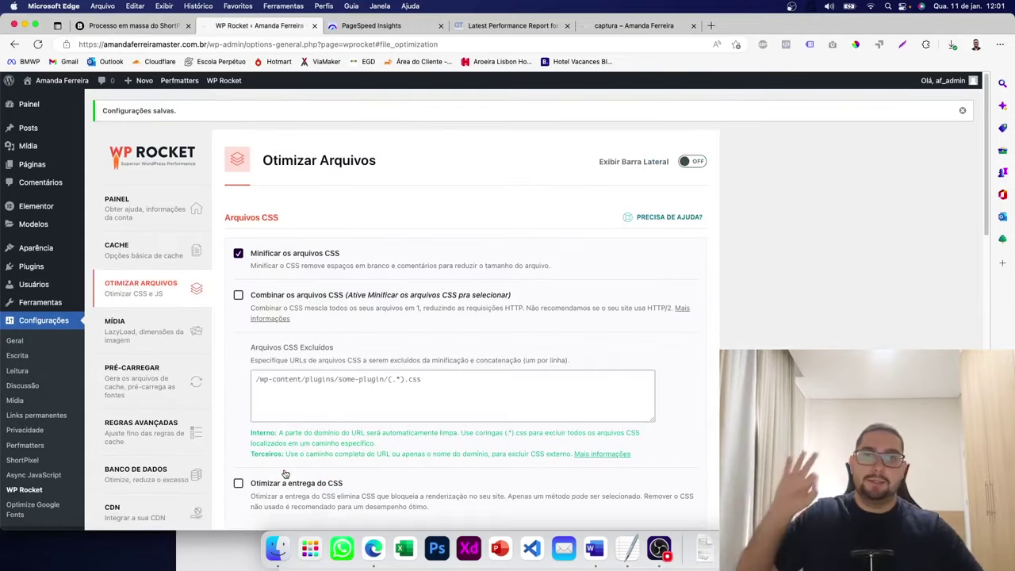
# - Clear and preload the WP Rocket cache, and clear all used CSS in Perfmatters
pyautogui.scroll(-12, 288, 468)
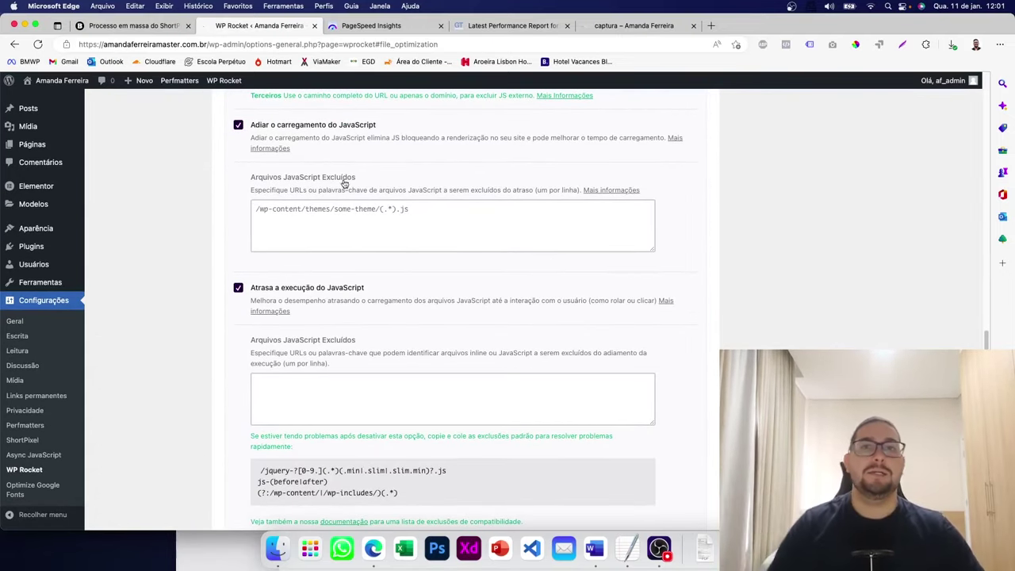
pyautogui.moveTo(226, 80)
pyautogui.click(228, 111)
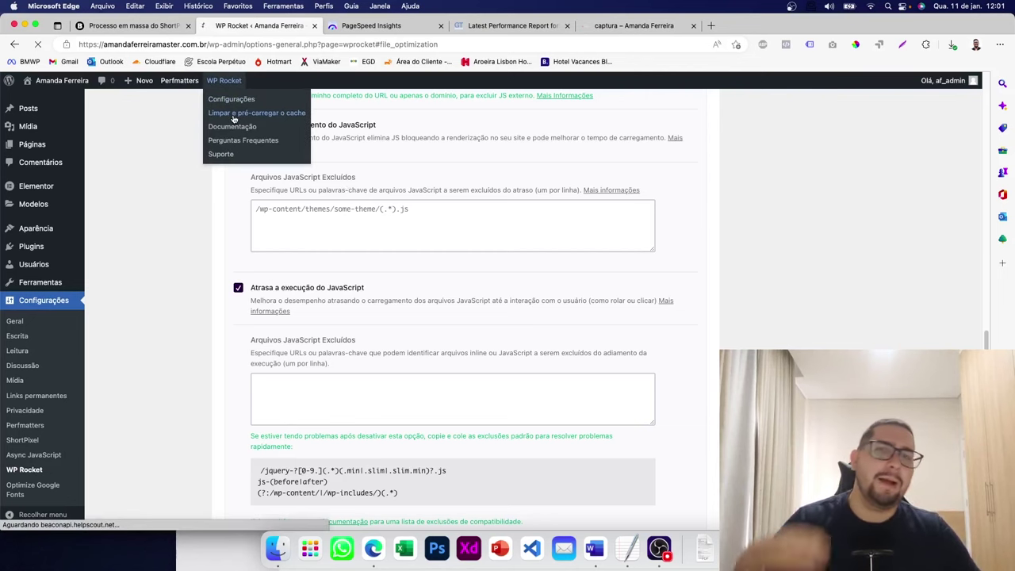
pyautogui.moveTo(183, 84)
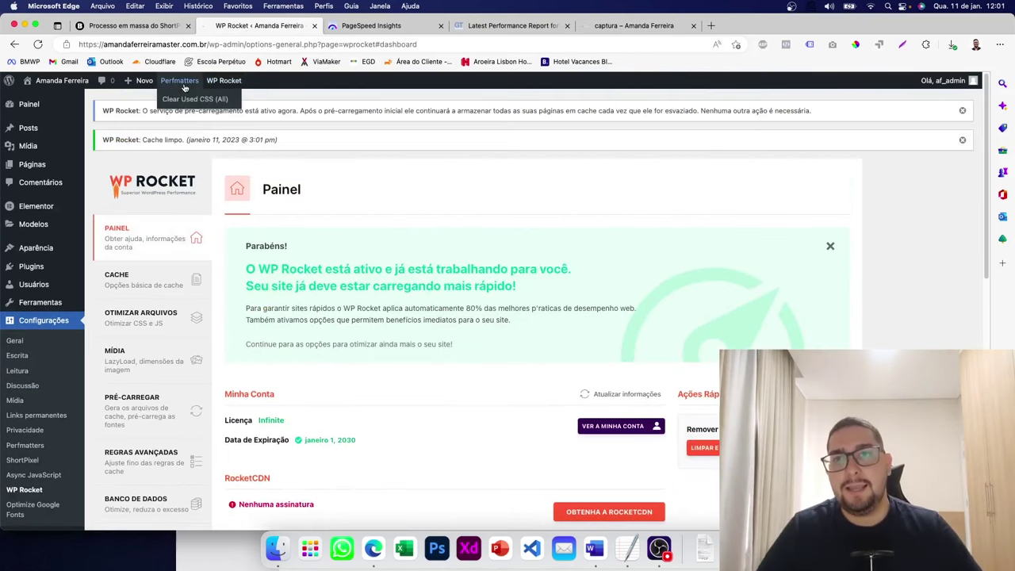
pyautogui.scroll(-3, 508, 301)
# - Re-test the landing page in GTmetrix and analyze it again in PageSpeed Insights
pyautogui.click(512, 26)
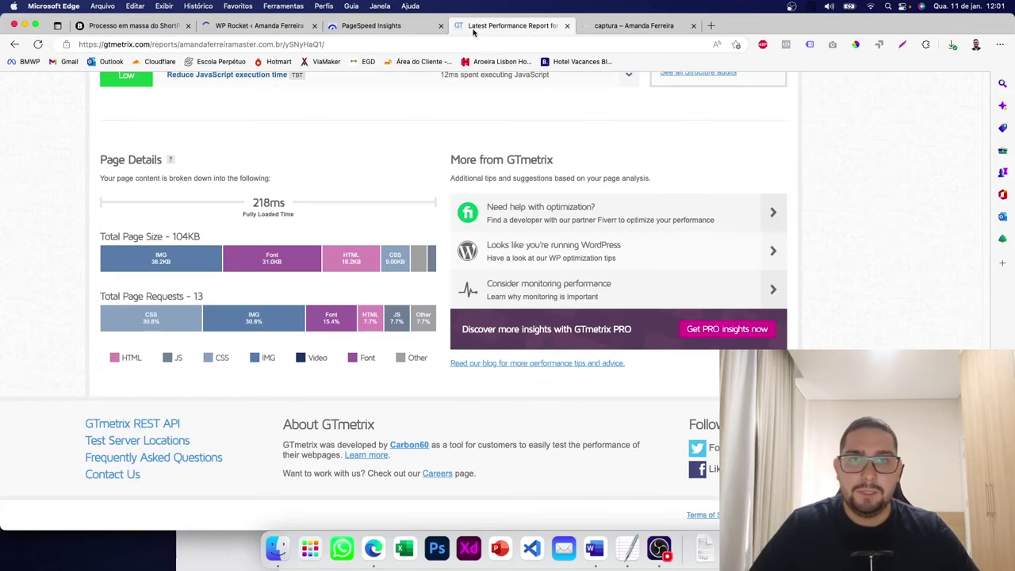
pyautogui.scroll(3, 679, 184)
pyautogui.scroll(10, 680, 184)
pyautogui.click(823, 142)
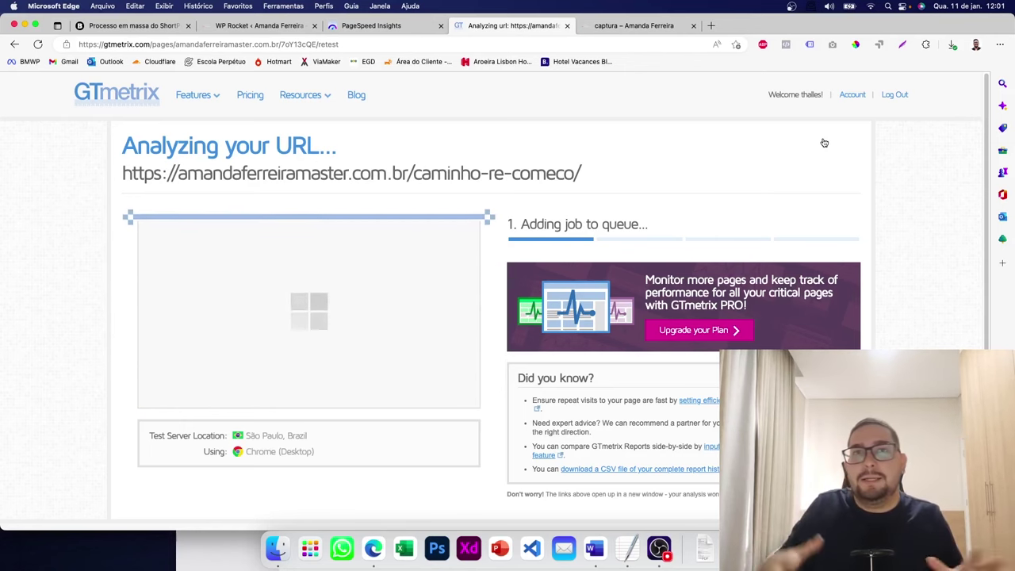
pyautogui.click(349, 27)
pyautogui.scroll(10, 554, 147)
pyautogui.click(719, 135)
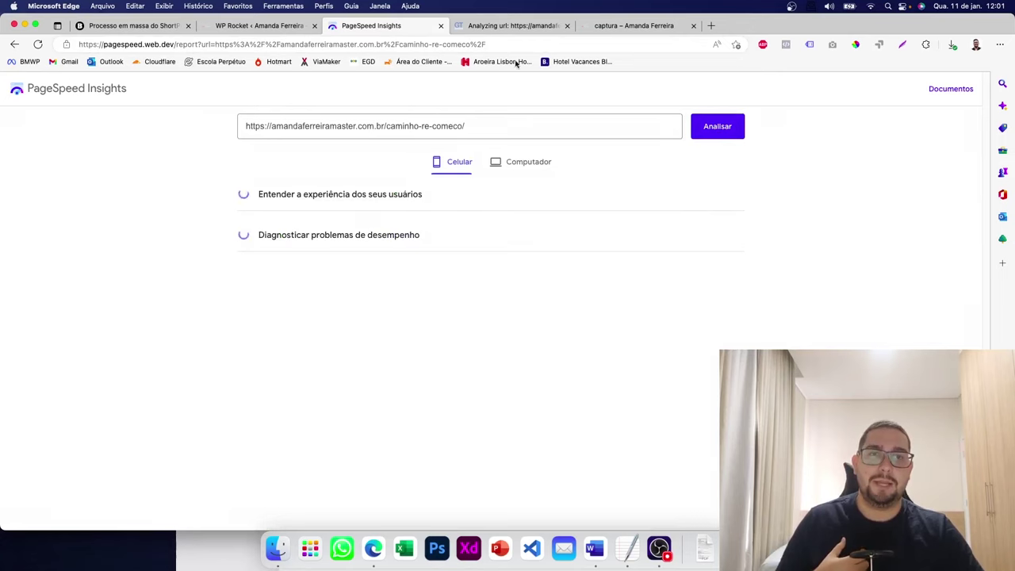
# - Examine the grade, web vitals and speed visualization in the new GTmetrix report
pyautogui.click(509, 26)
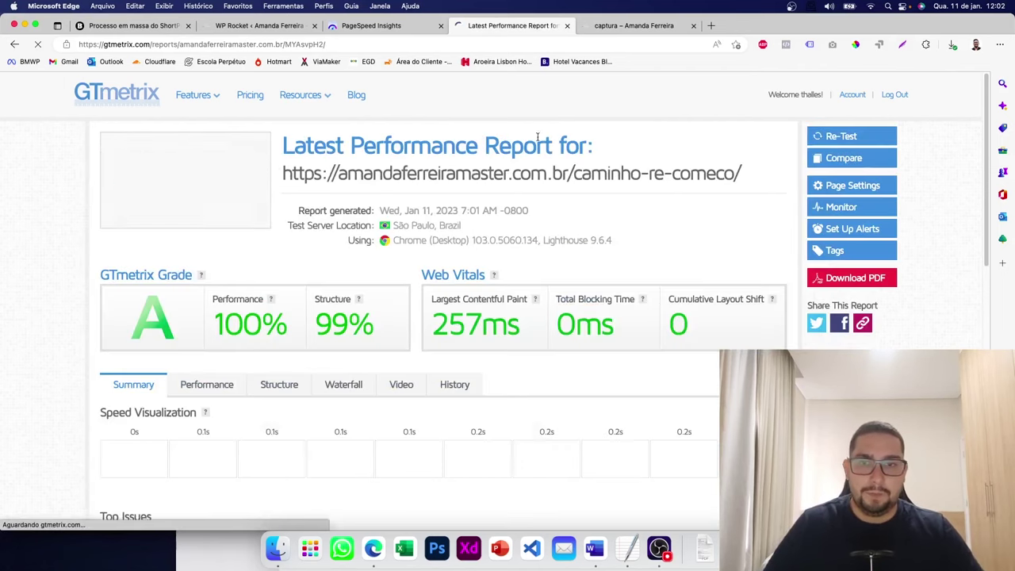
pyautogui.scroll(-2, 539, 116)
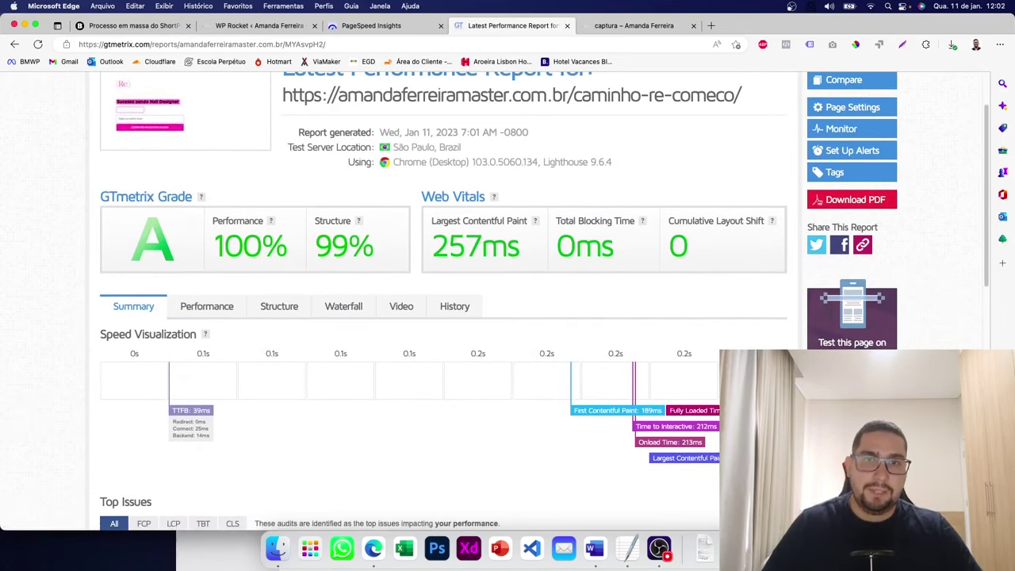
pyautogui.scroll(2, 539, 116)
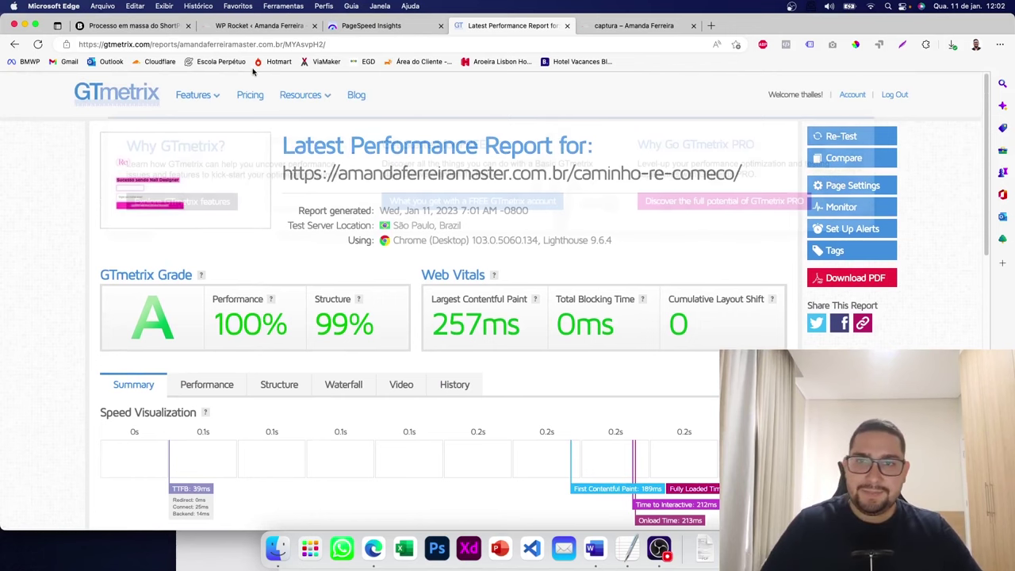
# - Copy the captura page's view link from the WordPress page list, open it in an InPrivate window and look through the page
pyautogui.click(269, 26)
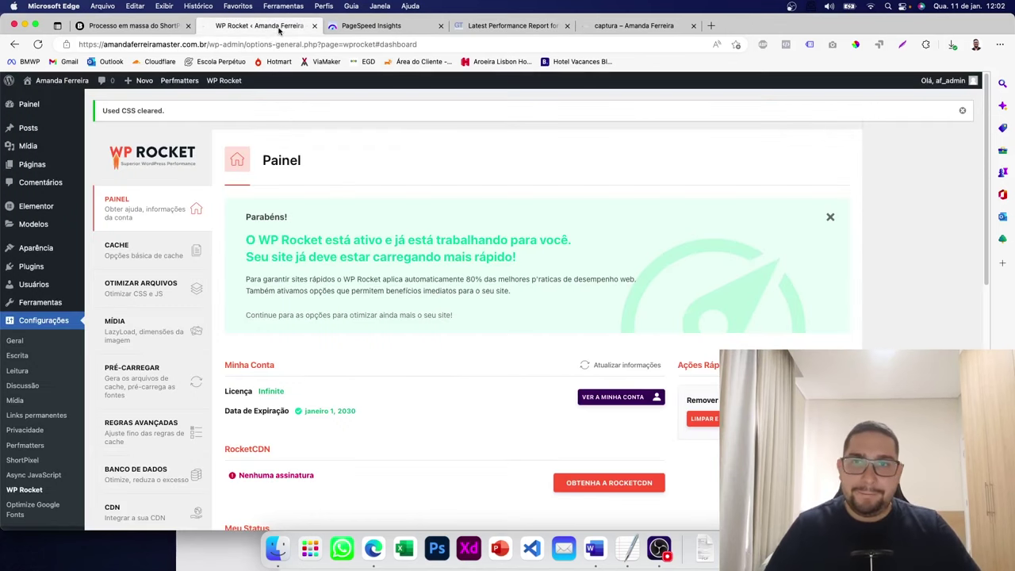
pyautogui.click(57, 160)
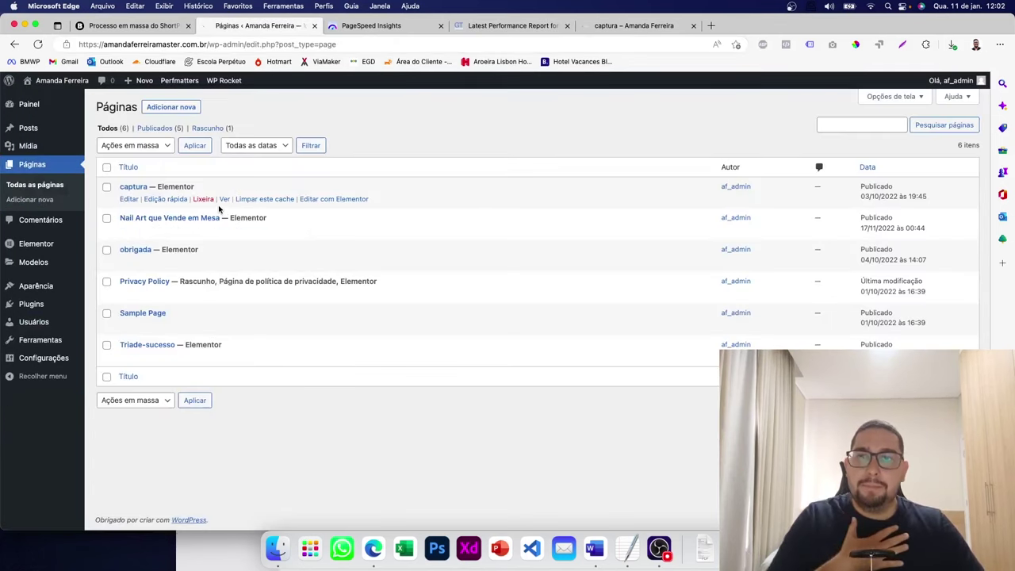
pyautogui.rightClick(224, 201)
pyautogui.click(261, 238)
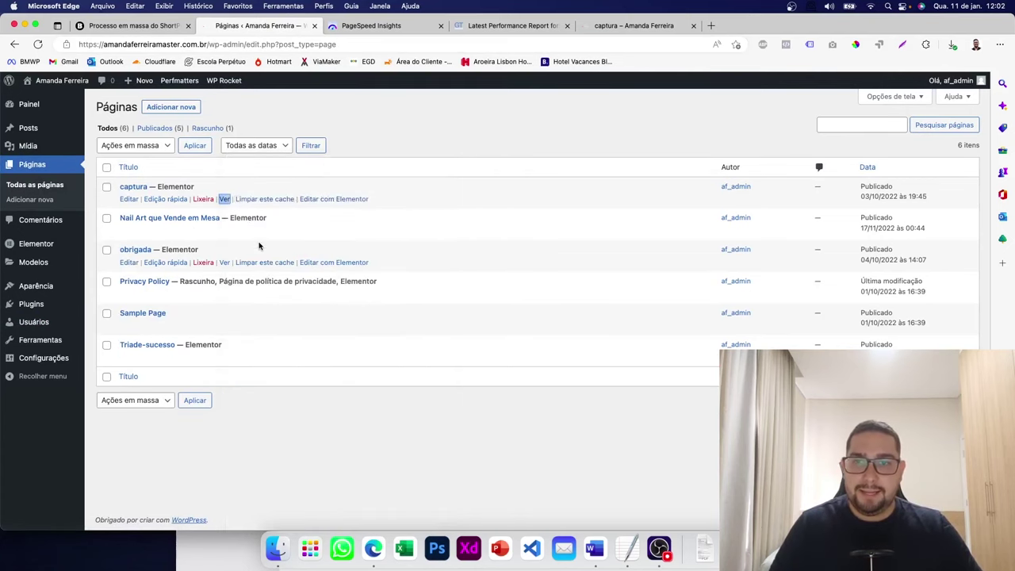
pyautogui.press('super+shift+n')
pyautogui.write('https://amandaferreiramaster.com.br/caminho-re-comeco/')
pyautogui.press('Return')
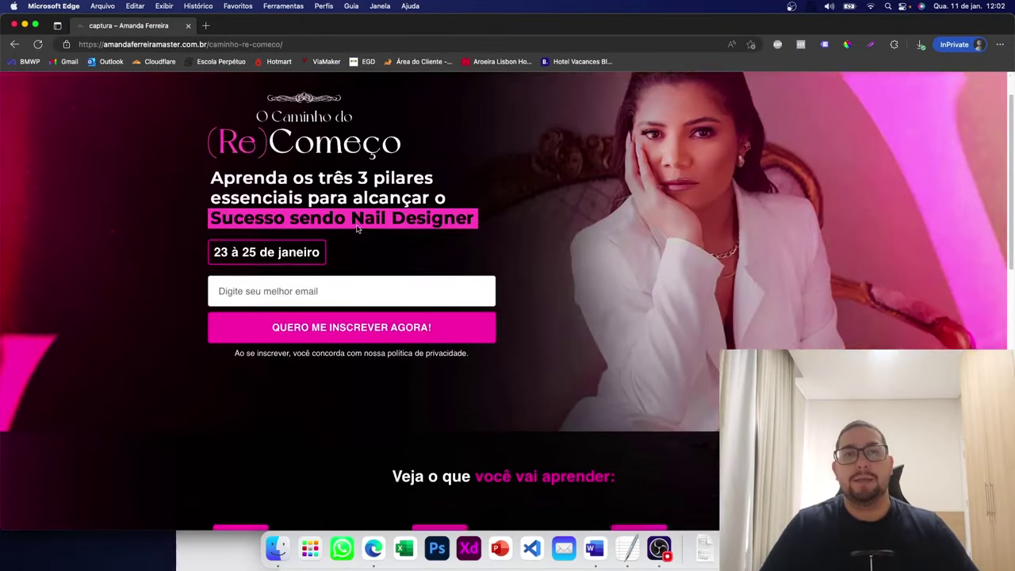
pyautogui.scroll(-10, 355, 229)
pyautogui.scroll(-3, 356, 229)
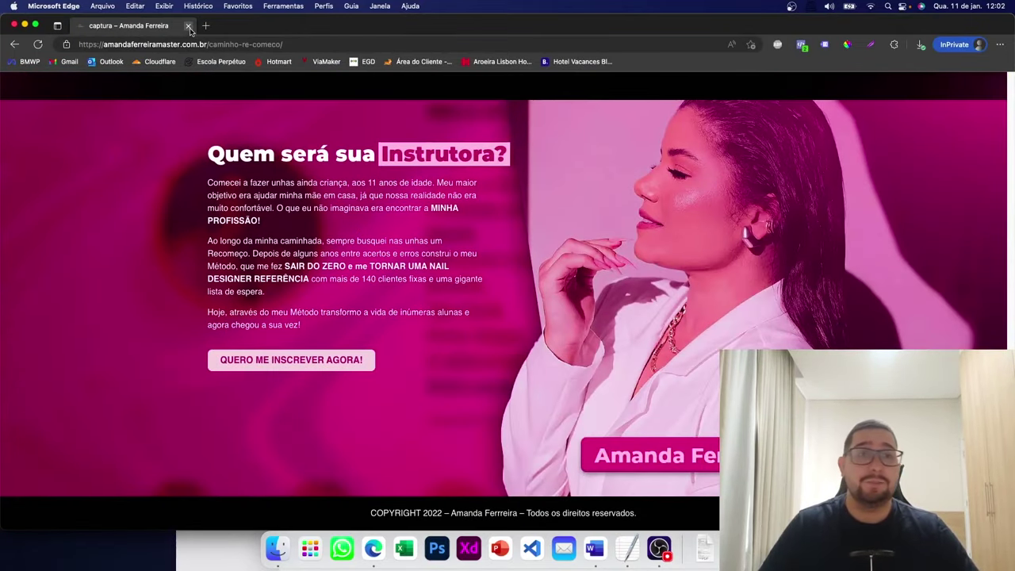
# - Check the page's tracking tags with Facebook Pixel Helper and Tag Assistant Legacy, enabling the latter, and close the InPrivate window
pyautogui.click(800, 46)
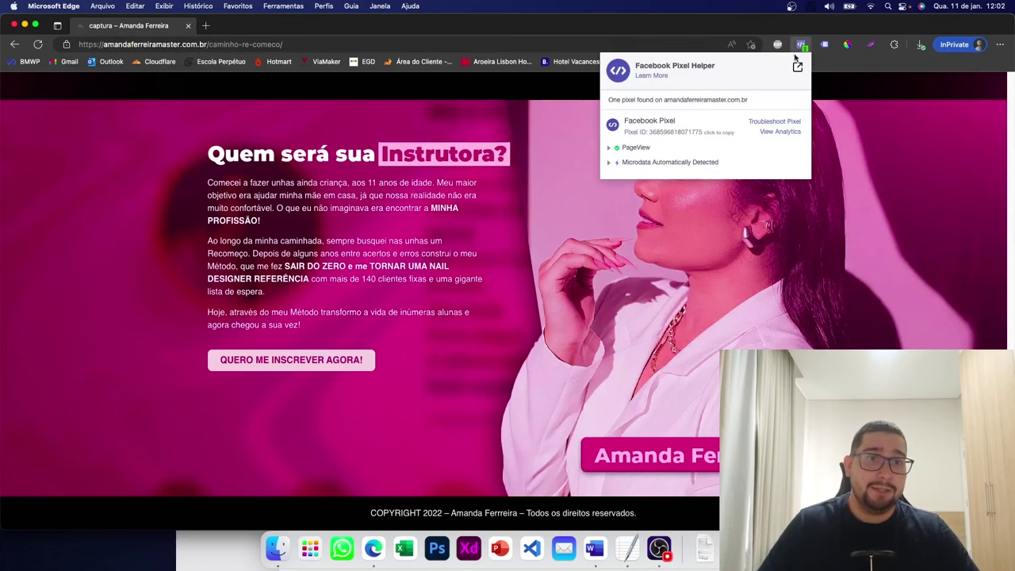
pyautogui.click(824, 44)
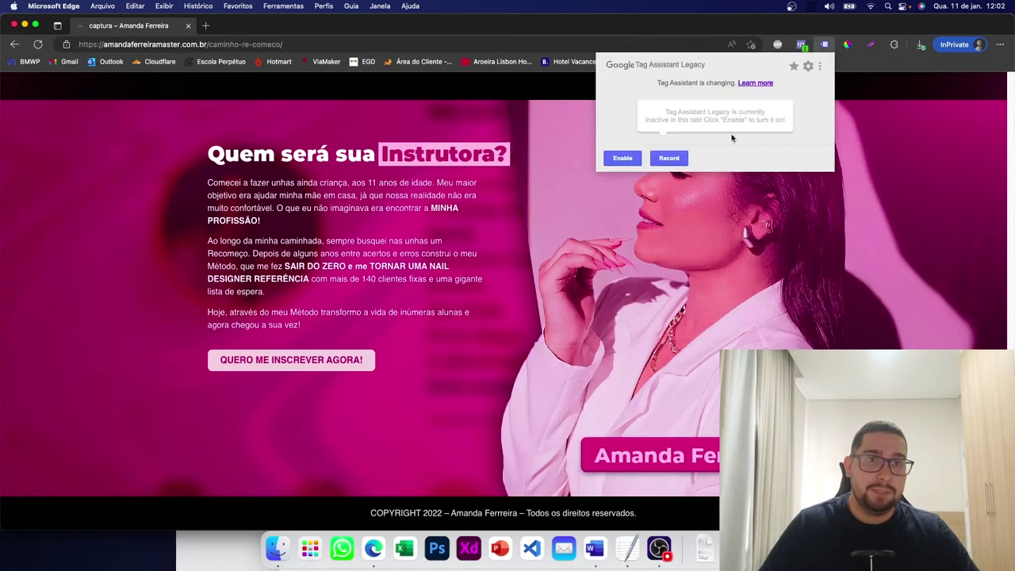
pyautogui.click(623, 158)
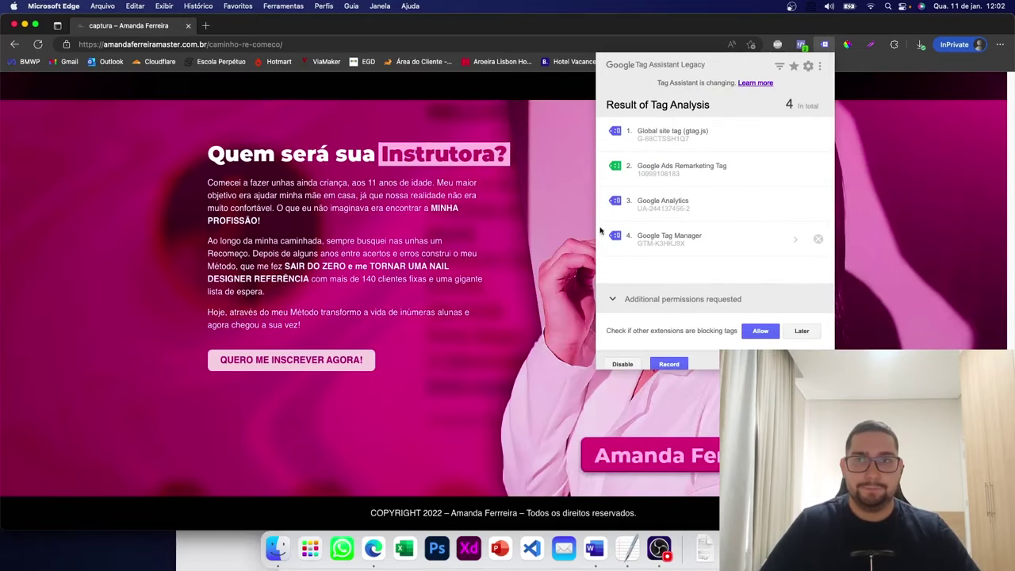
pyautogui.click(528, 222)
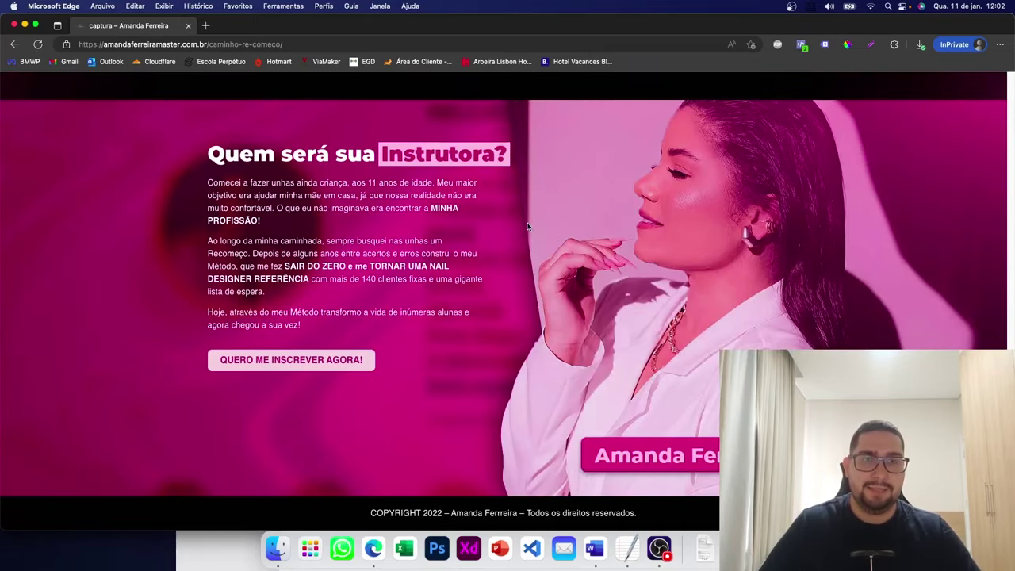
pyautogui.scroll(10, 130, 131)
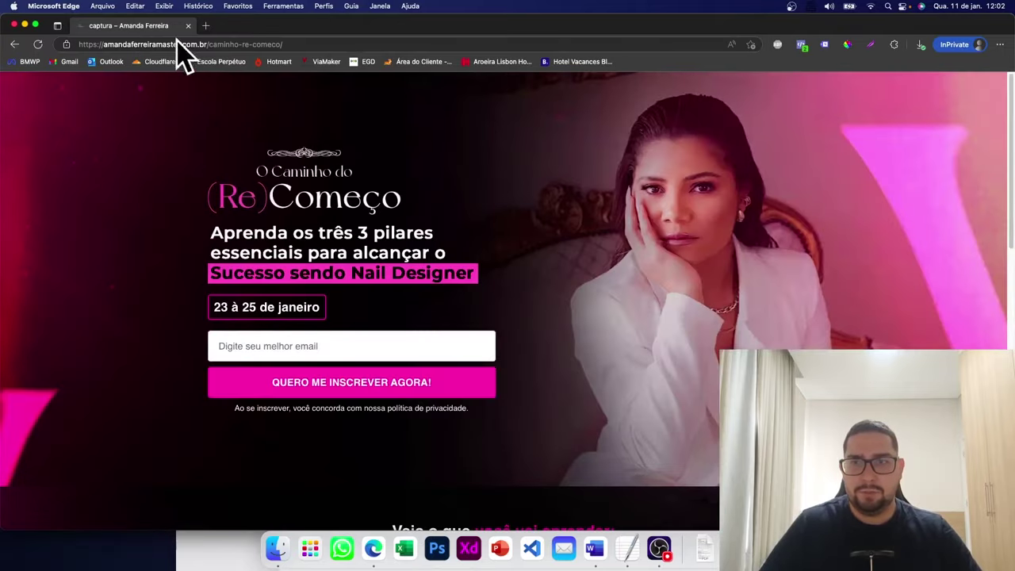
pyautogui.click(14, 26)
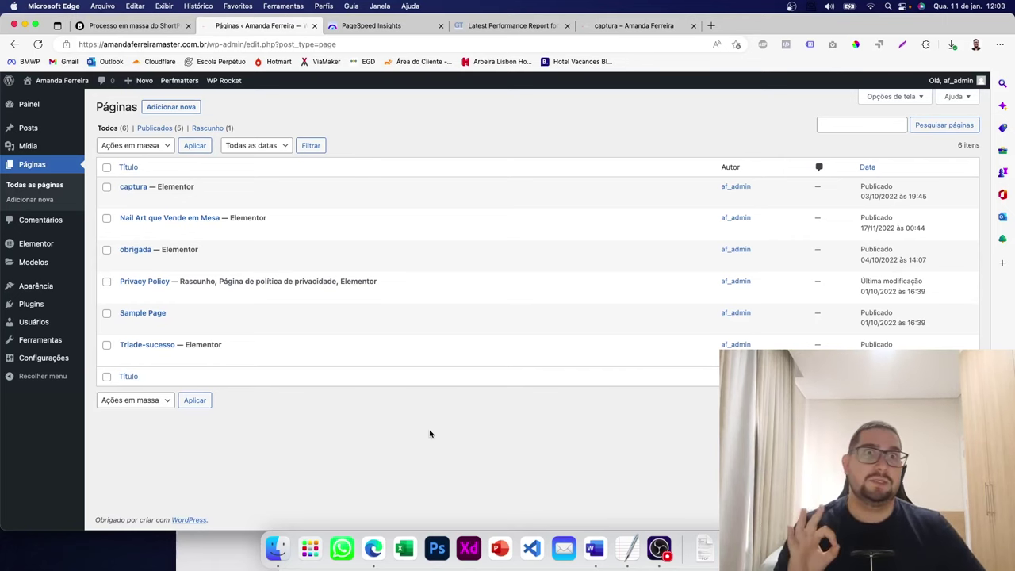
# - Open WP Rocket's file optimization settings and go to the JavaScript defer and delay options with their exclusion fields
pyautogui.moveTo(69, 361)
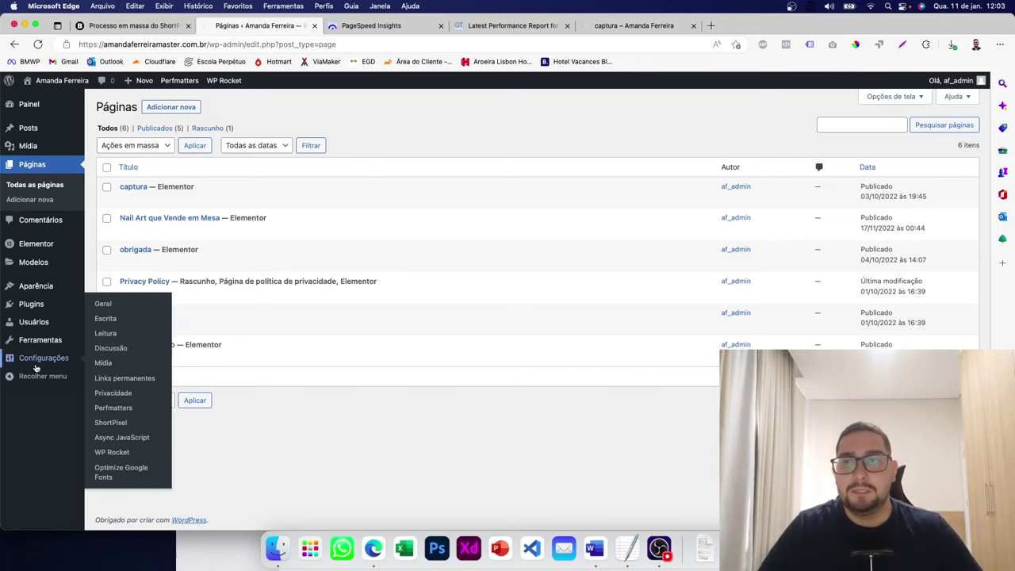
pyautogui.click(128, 452)
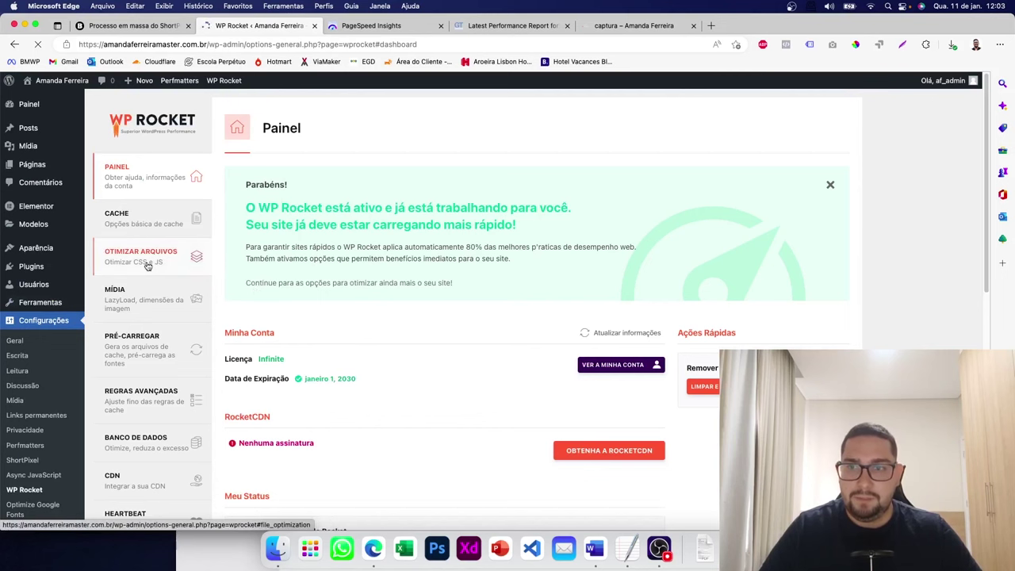
pyautogui.click(147, 266)
pyautogui.scroll(-15, 321, 349)
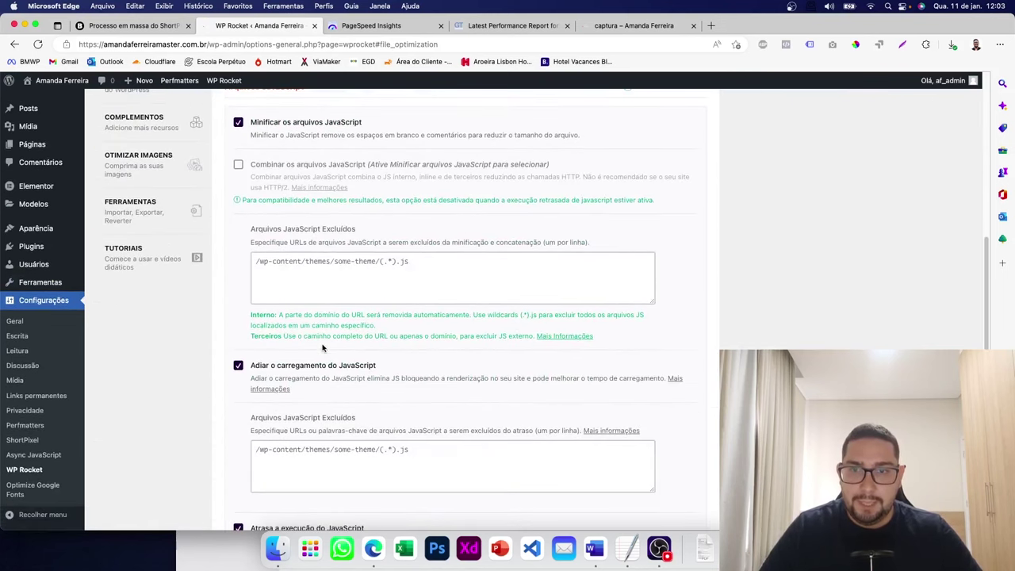
pyautogui.click(323, 358)
pyautogui.scroll(3, 313, 262)
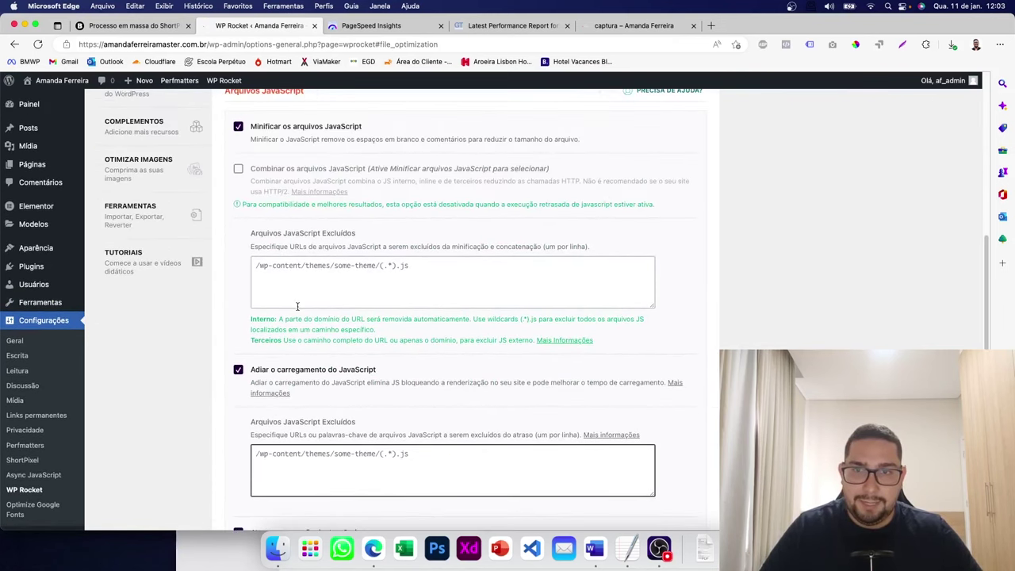
pyautogui.scroll(-3, 347, 331)
pyautogui.click(626, 547)
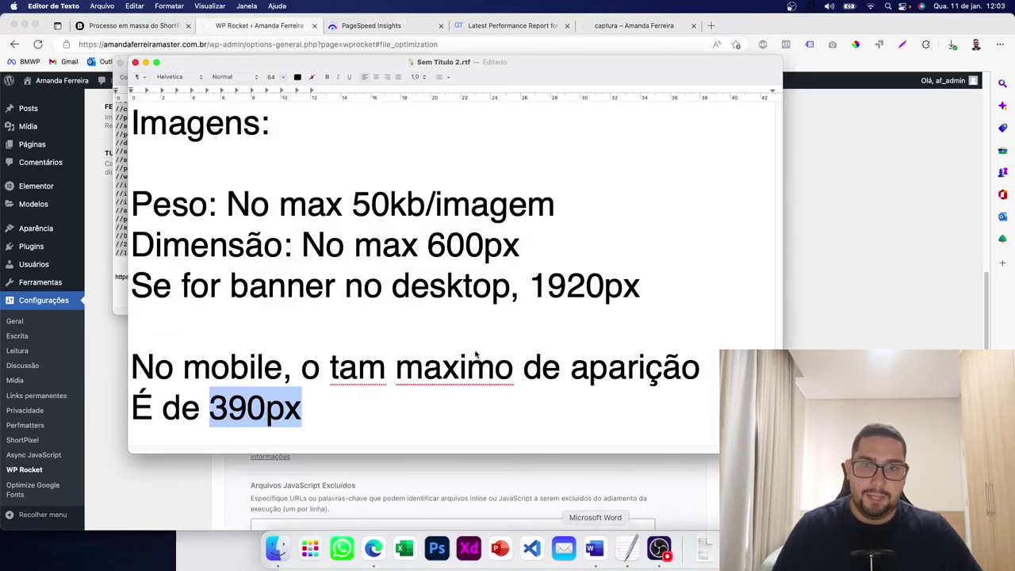
pyautogui.rightClick(627, 547)
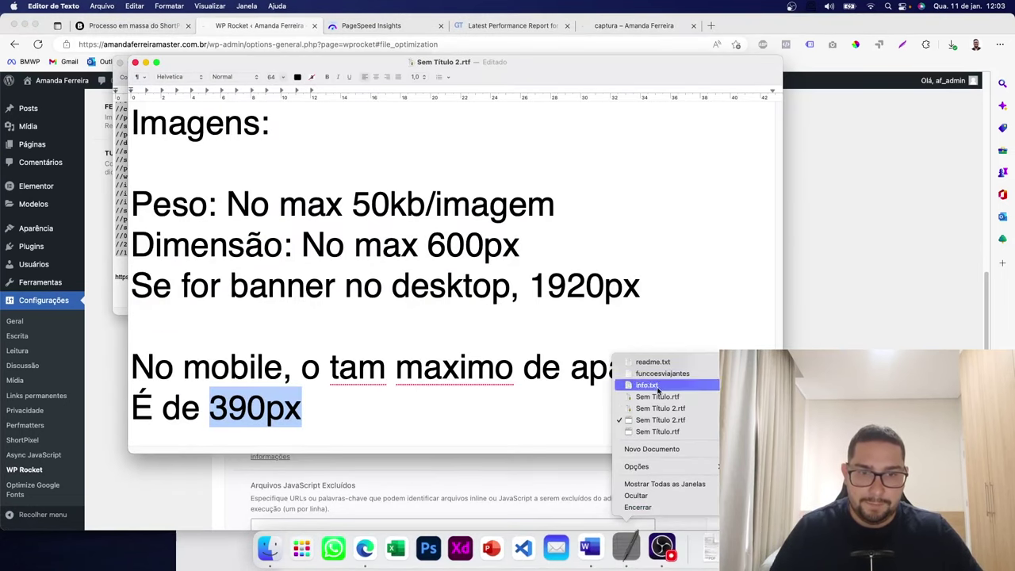
pyautogui.click(656, 433)
pyautogui.moveTo(280, 282); pyautogui.dragTo(101, 279)
pyautogui.press('super+c')
pyautogui.scroll(-5, 305, 372)
pyautogui.click(305, 373)
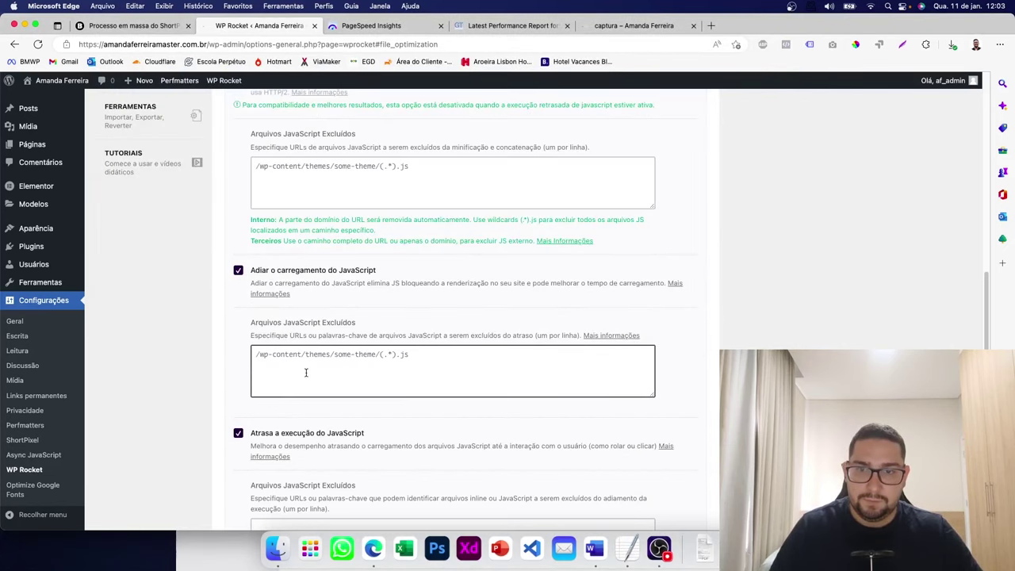
pyautogui.press('super+v')
pyautogui.scroll(-2, 305, 372)
pyautogui.scroll(-1, 305, 372)
pyautogui.click(323, 436)
pyautogui.press('super+v')
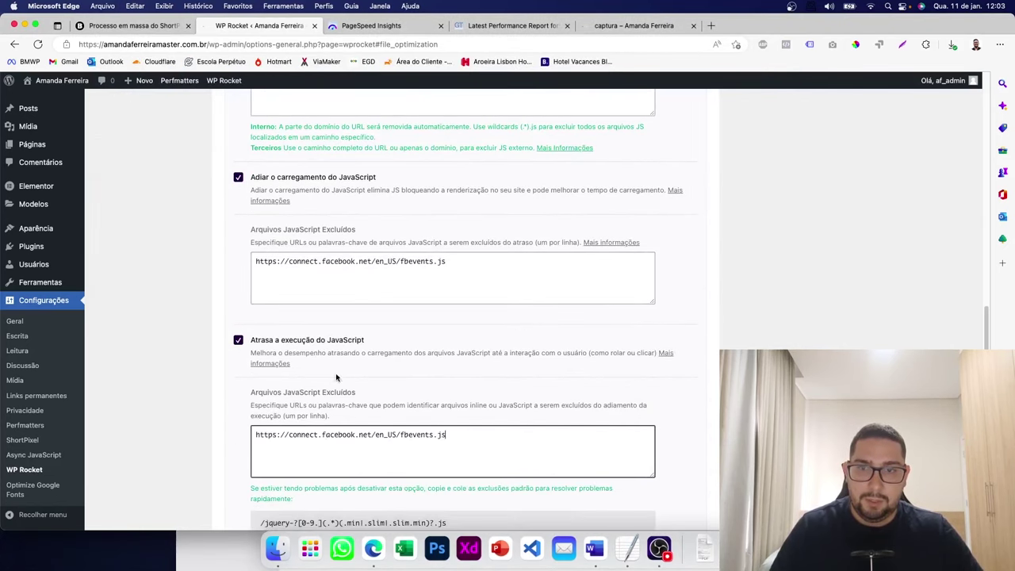
pyautogui.scroll(-5, 317, 360)
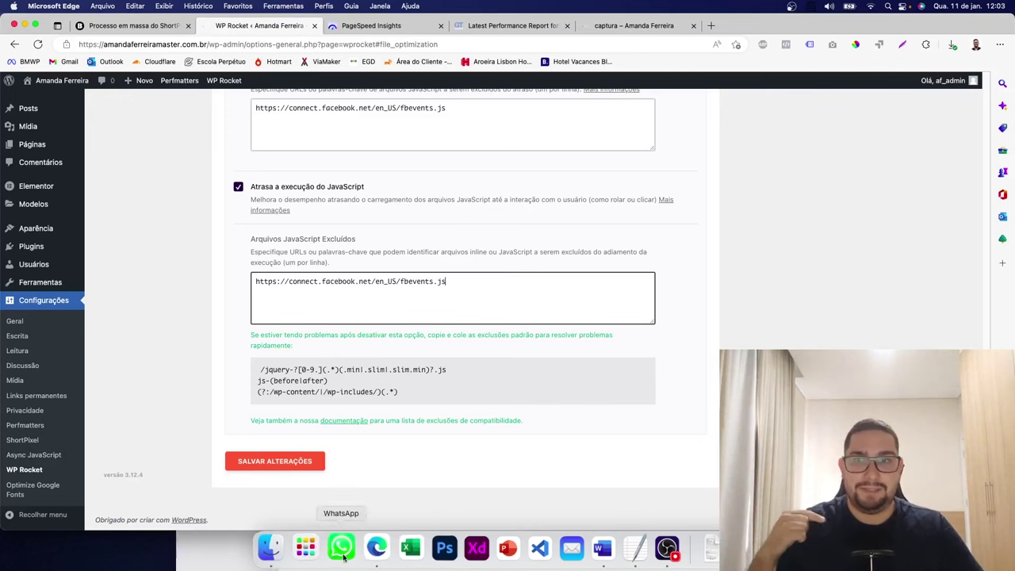
pyautogui.click(282, 466)
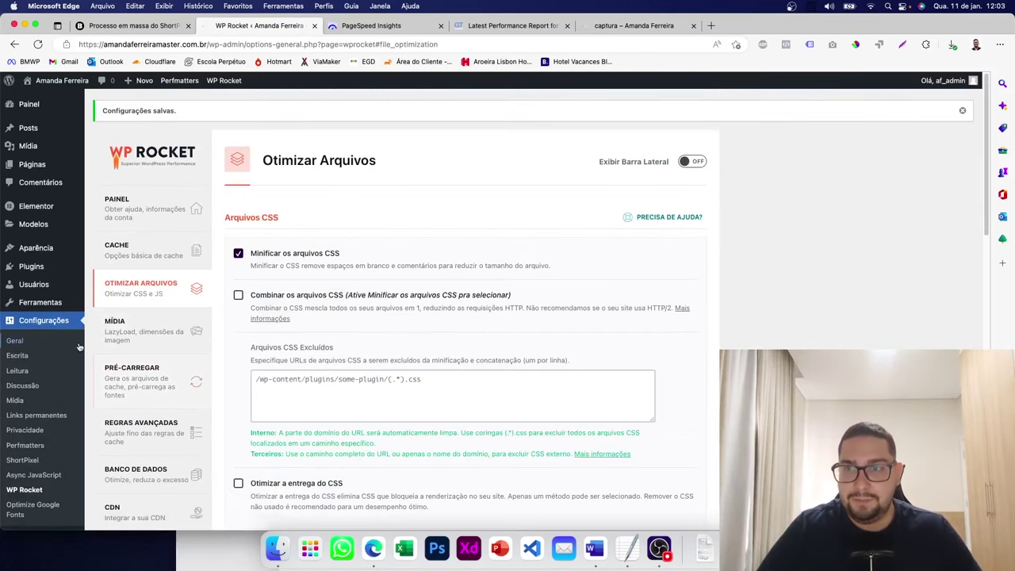
pyautogui.click(40, 474)
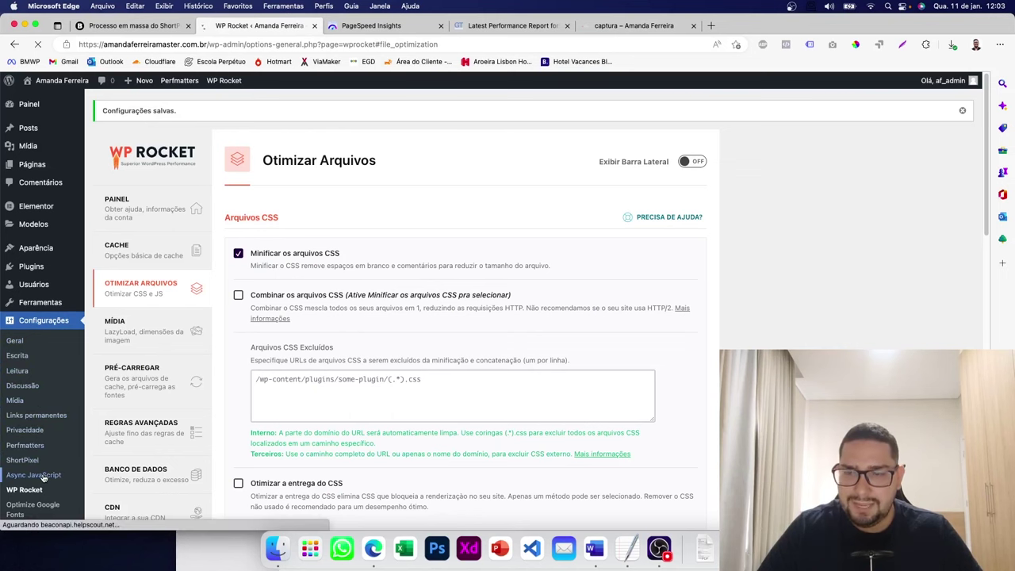
pyautogui.scroll(-10, 151, 420)
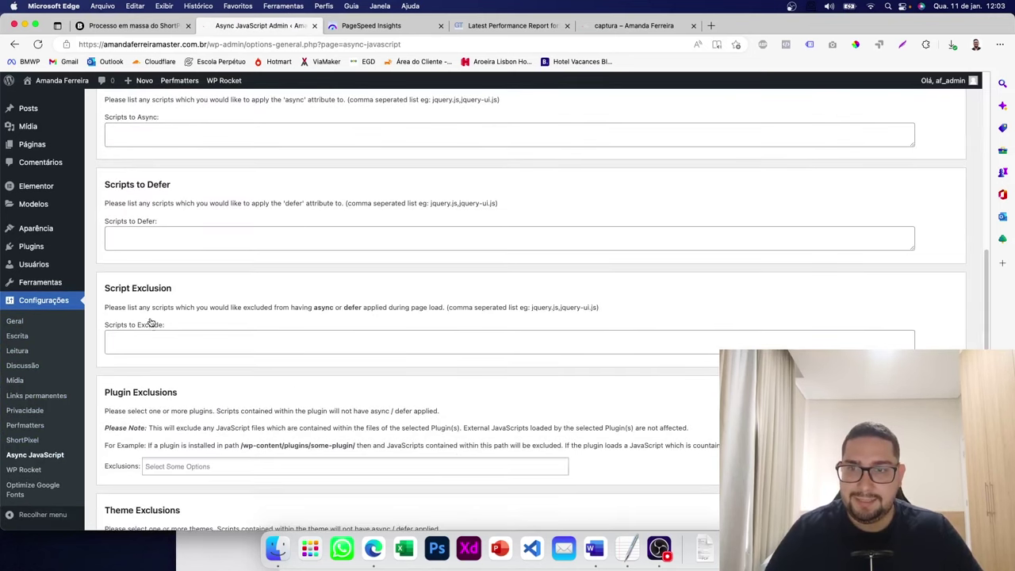
pyautogui.click(147, 335)
pyautogui.press('super+v')
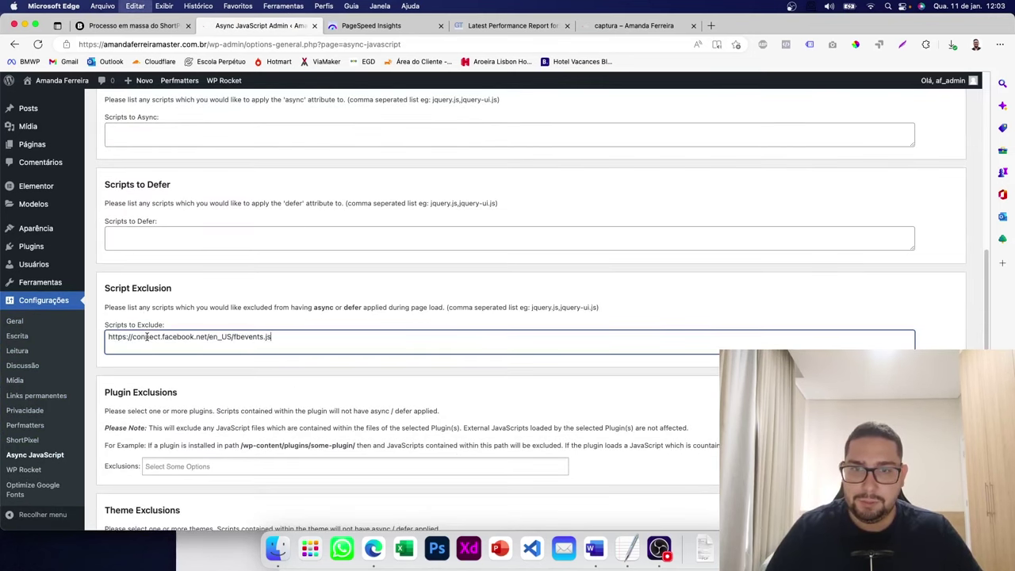
pyautogui.scroll(-5, 148, 337)
pyautogui.scroll(4, 147, 336)
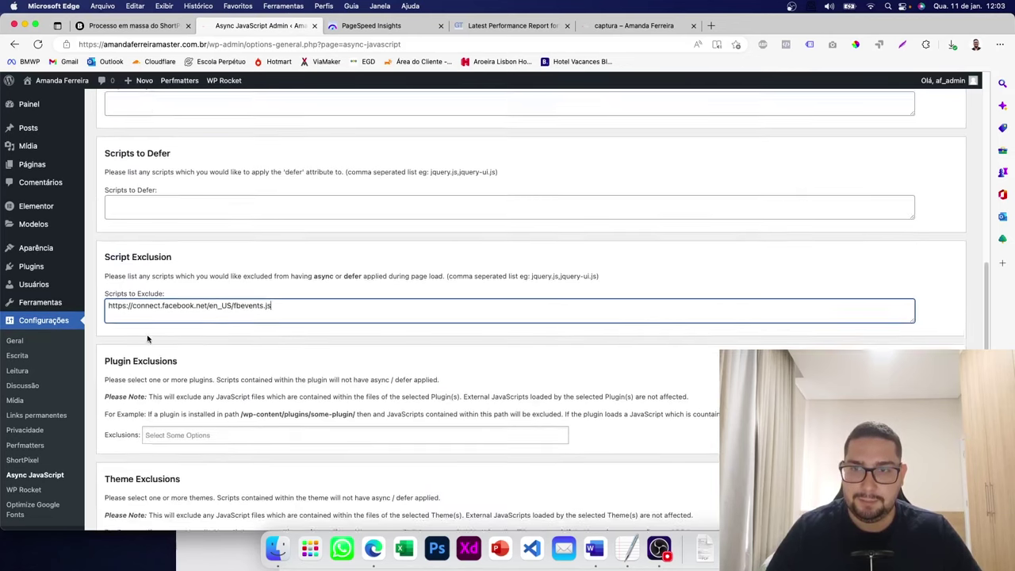
pyautogui.scroll(-5, 184, 300)
pyautogui.click(132, 480)
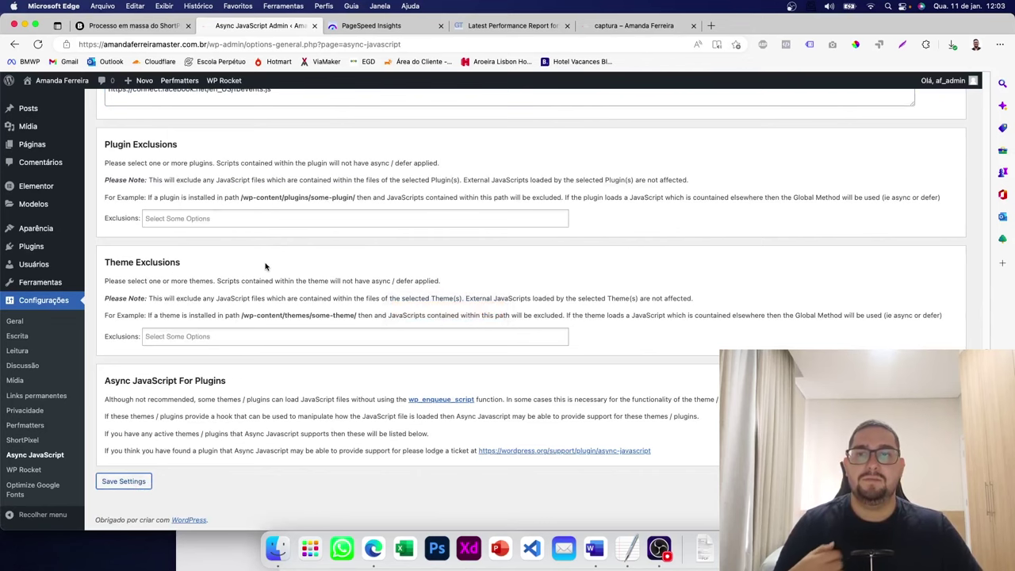
# - Copy the captura page's view link from the WordPress page list and load it in a new InPrivate window
pyautogui.click(31, 145)
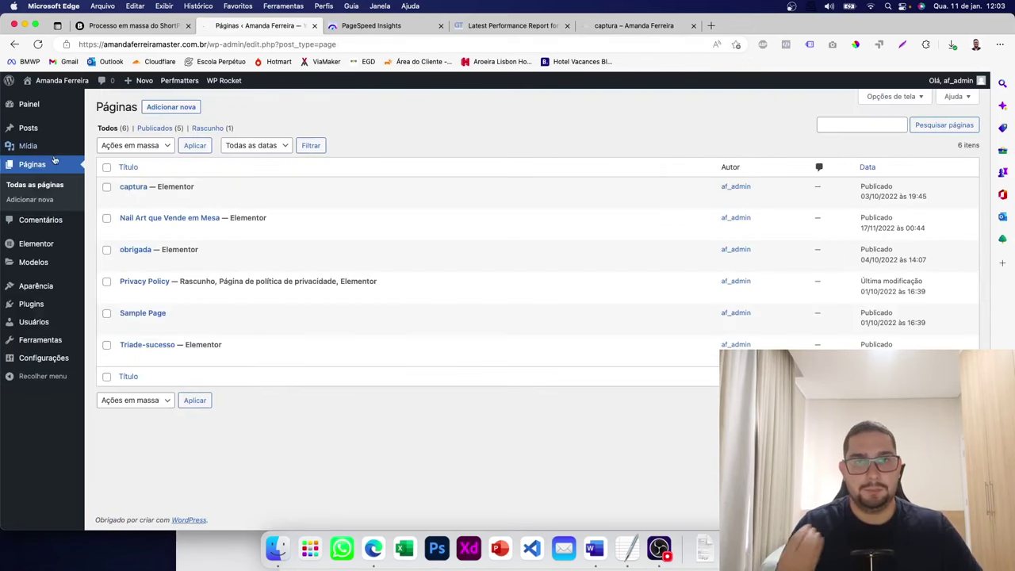
pyautogui.rightClick(225, 199)
pyautogui.click(268, 242)
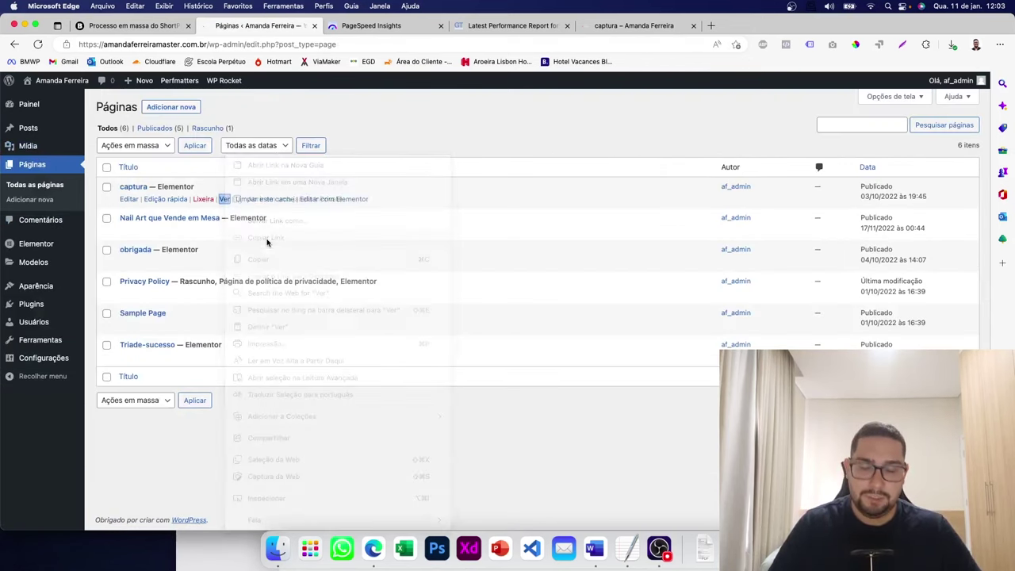
pyautogui.press('super+shift+n')
pyautogui.press('super+v')
pyautogui.press('Return')
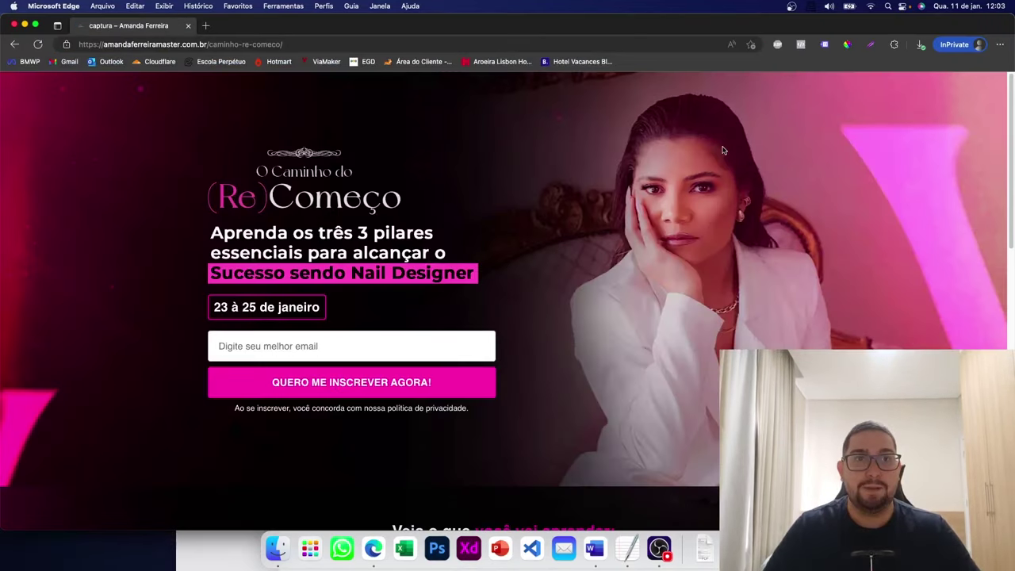
# - Check the captura page's pixel with Facebook Pixel Helper and close the InPrivate window
pyautogui.click(800, 44)
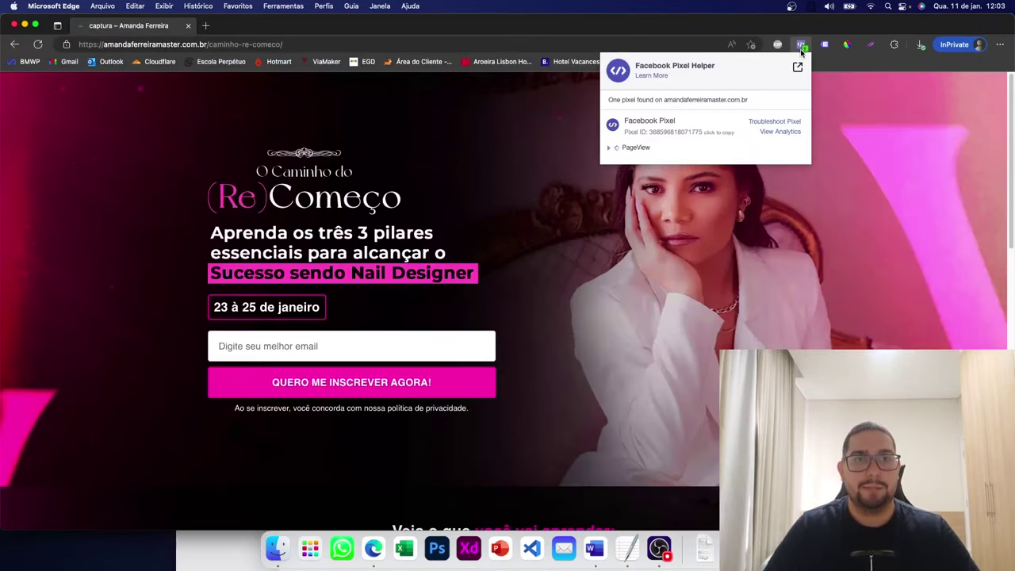
pyautogui.click(564, 171)
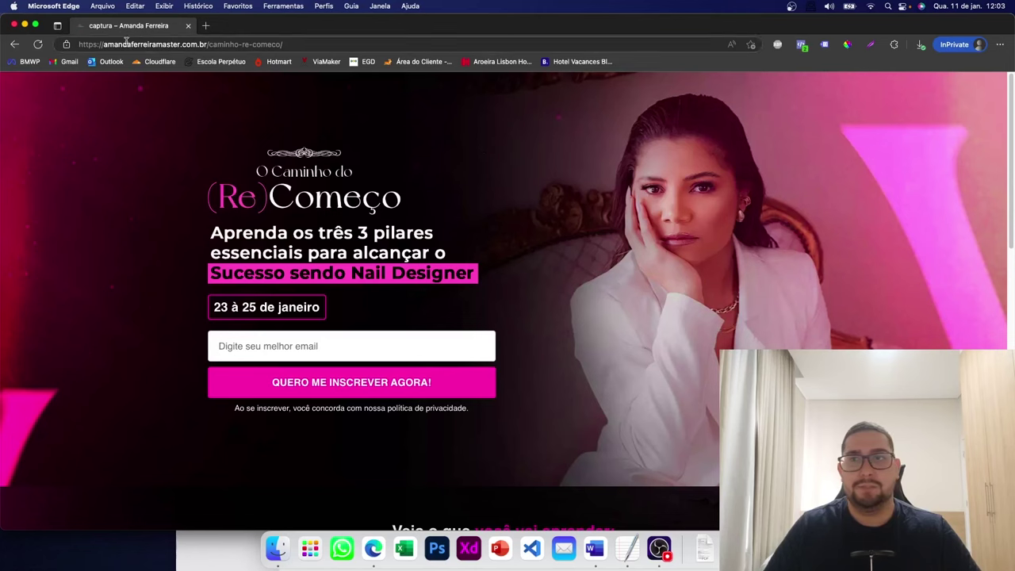
pyautogui.click(13, 26)
pyautogui.rightClick(356, 115)
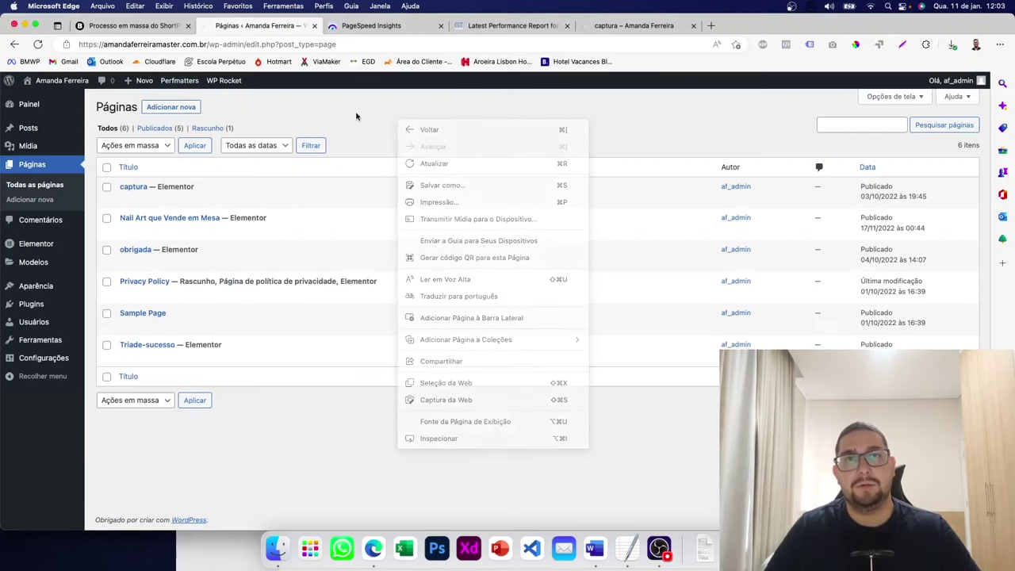
pyautogui.click(355, 117)
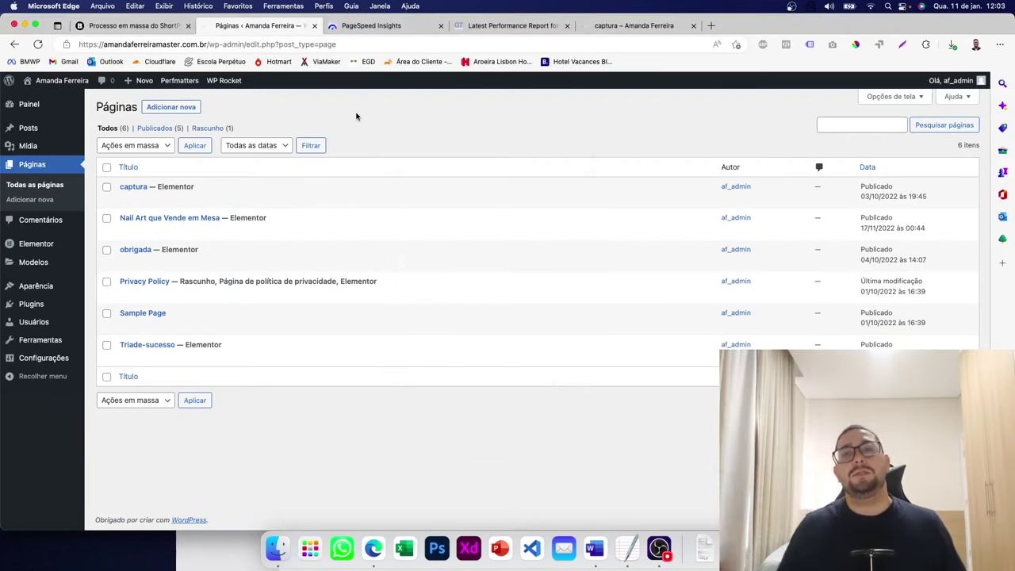